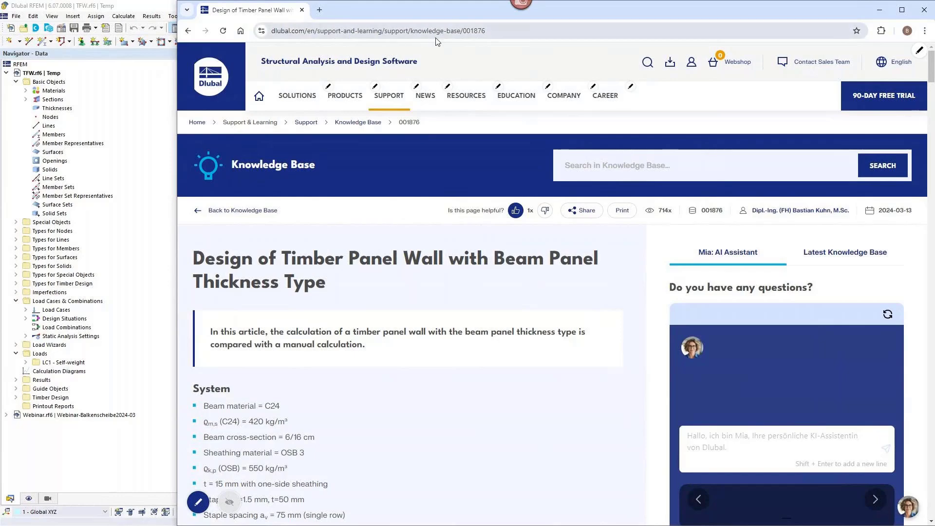
Read the knowledge base article 001876 on timber panel wall design, from the system data through the slip modulus, loading and deformation calculations
double_click(475, 34)
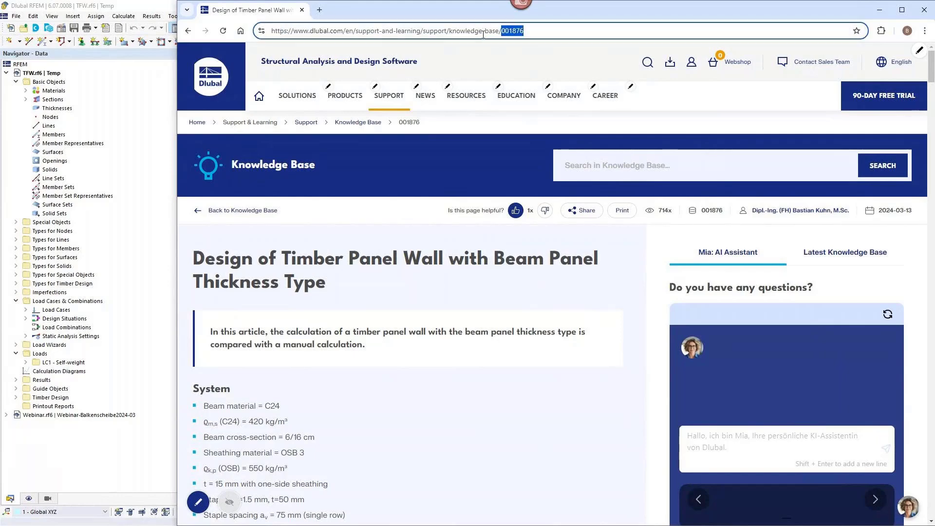
mouse_move(479, 105)
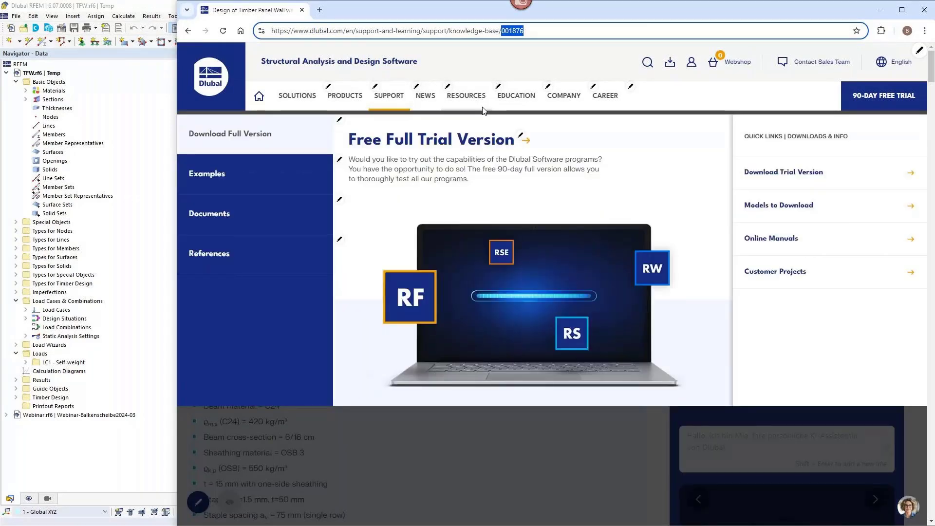
scroll(422, 476, down, 10)
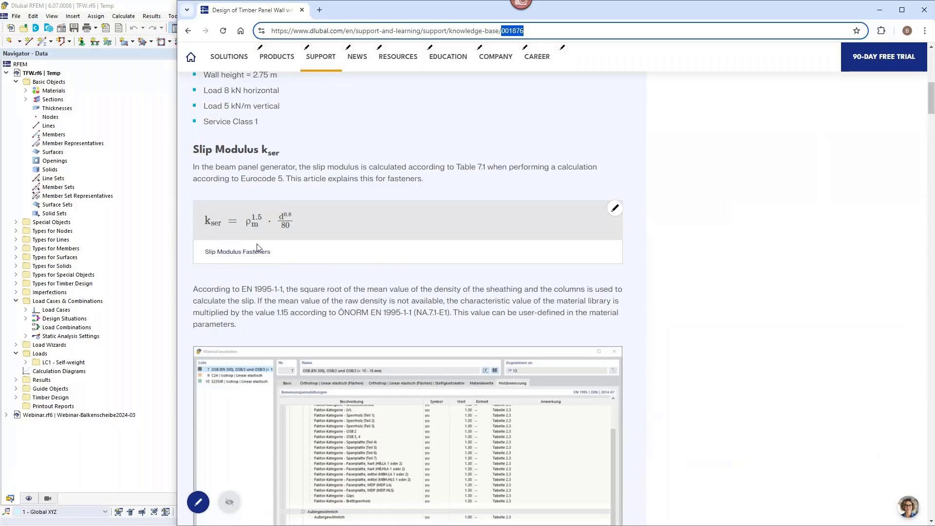
scroll(259, 246, down, 10)
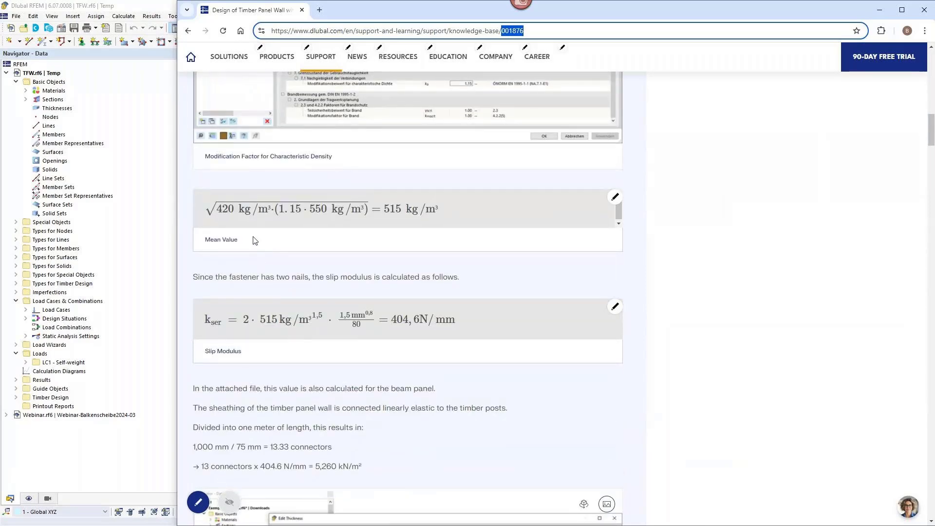
scroll(260, 257, down, 10)
scroll(260, 262, down, 10)
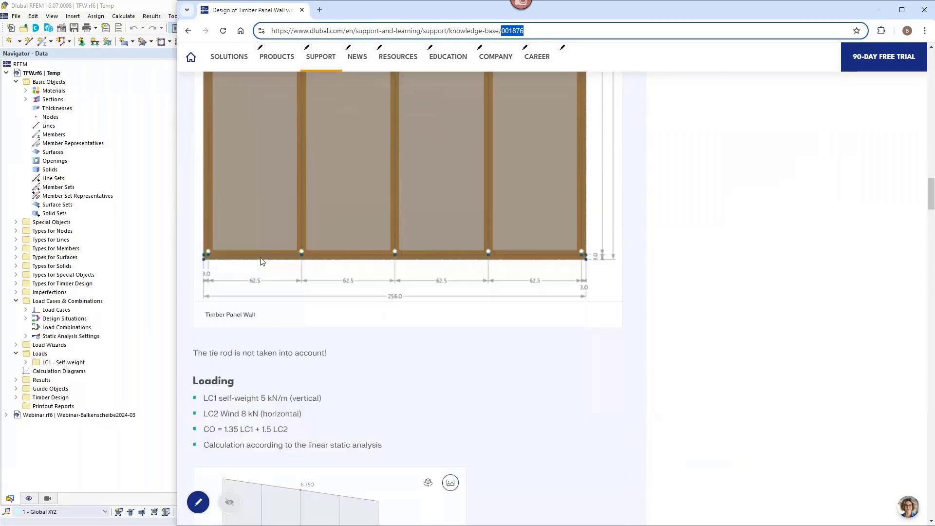
scroll(260, 262, down, 10)
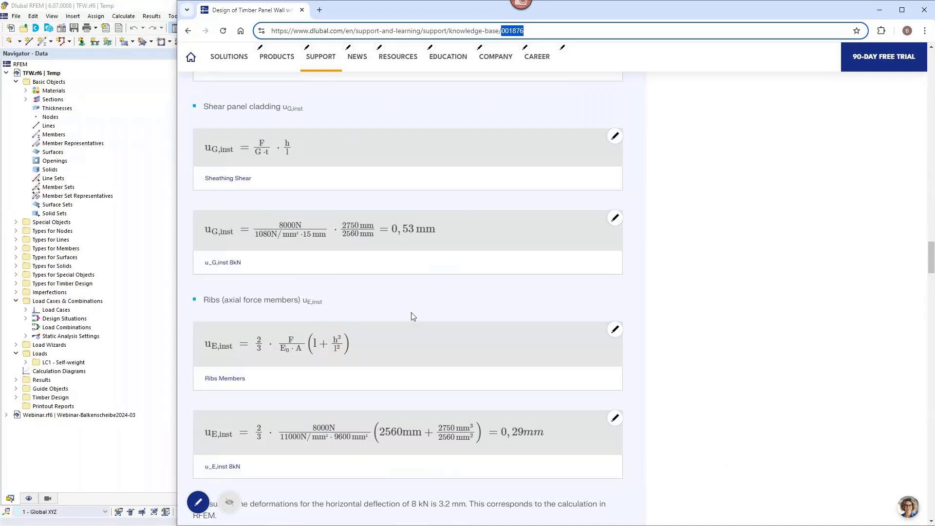
scroll(444, 320, down, 3)
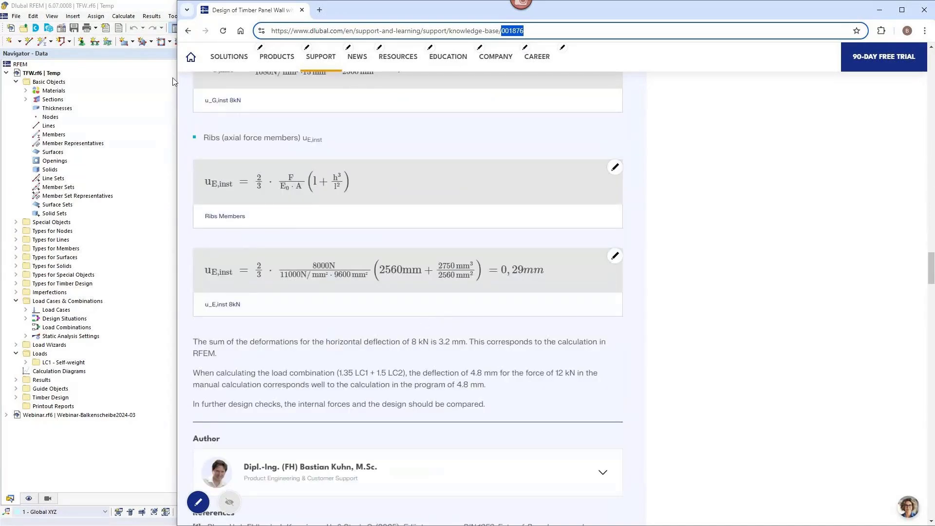
Switch to RFEM and review the model type and activated add-ons in the TFW model's base data
click(163, 8)
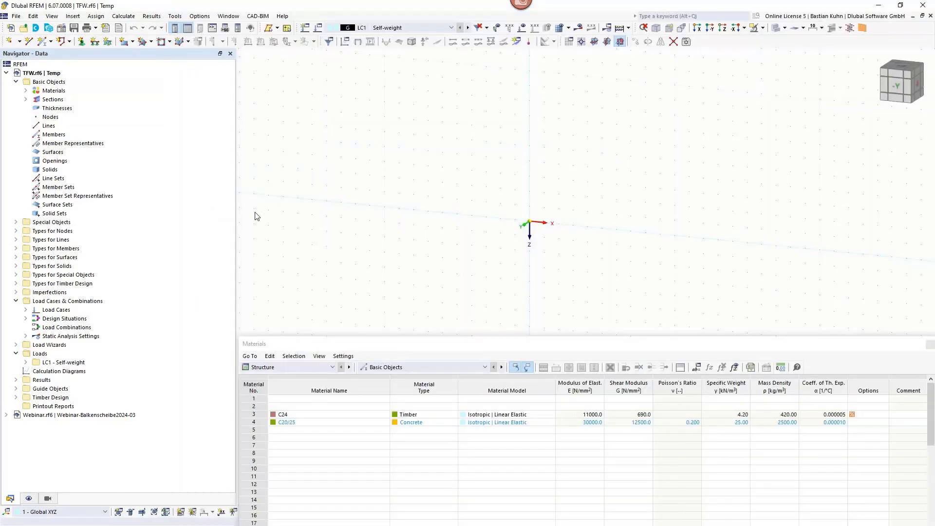
click(62, 31)
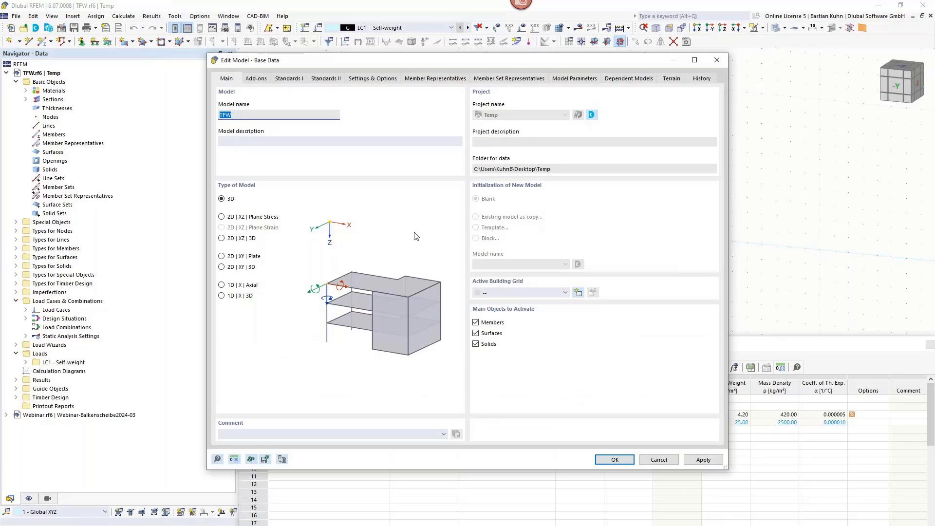
click(247, 120)
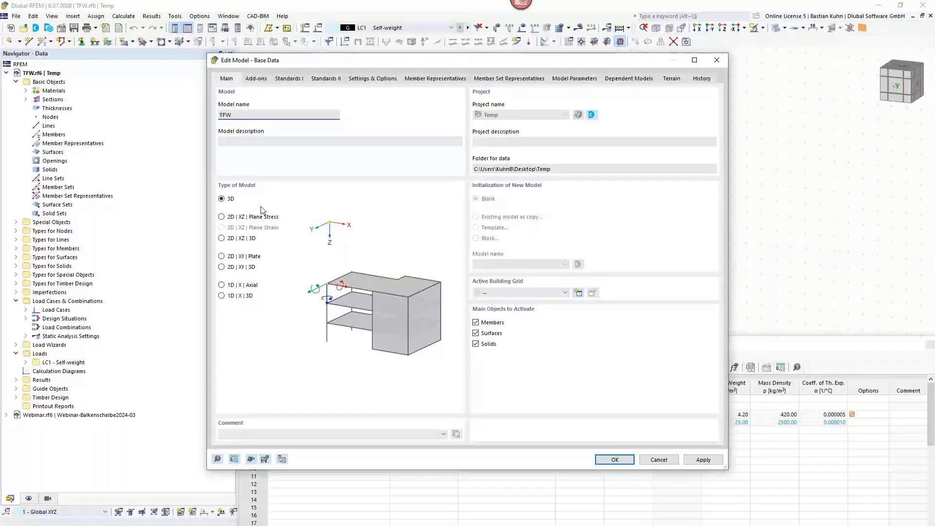
click(256, 79)
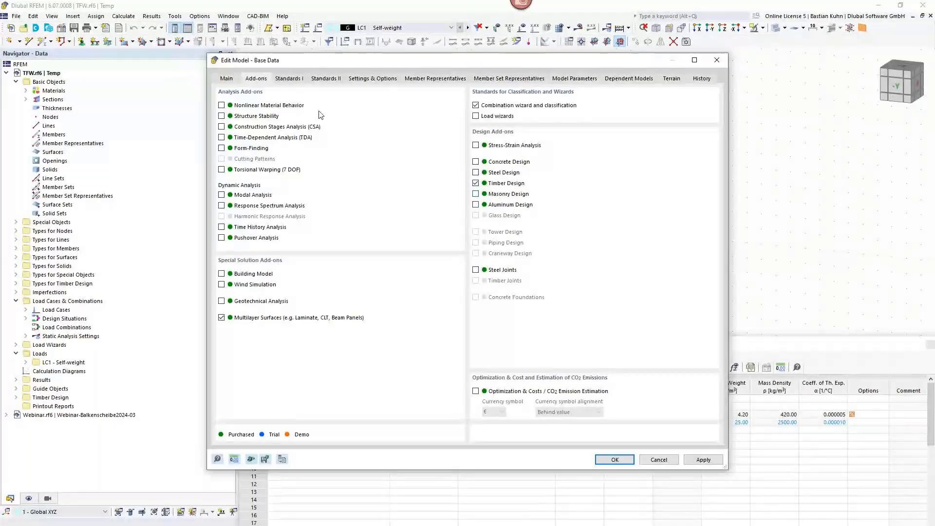
Examine the available combination standards and the timber design standards with their national annexes, and close the base data
click(290, 79)
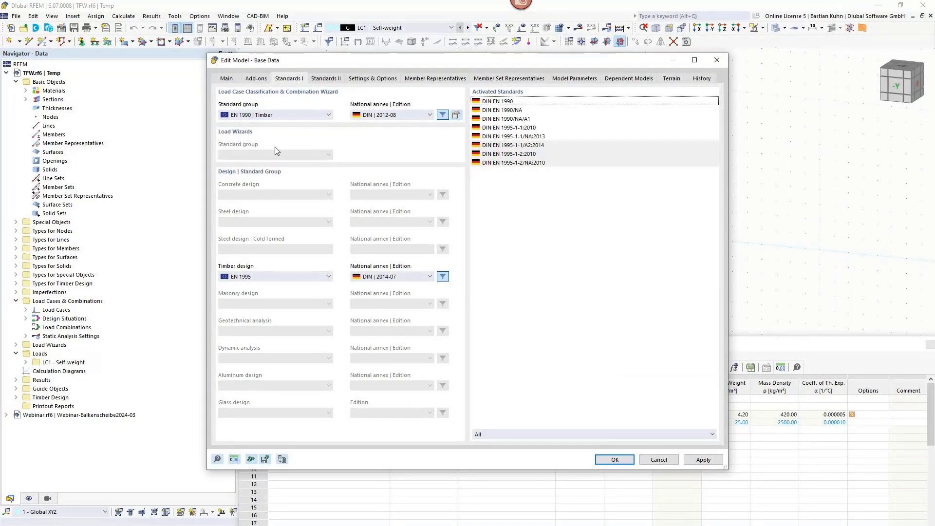
click(292, 116)
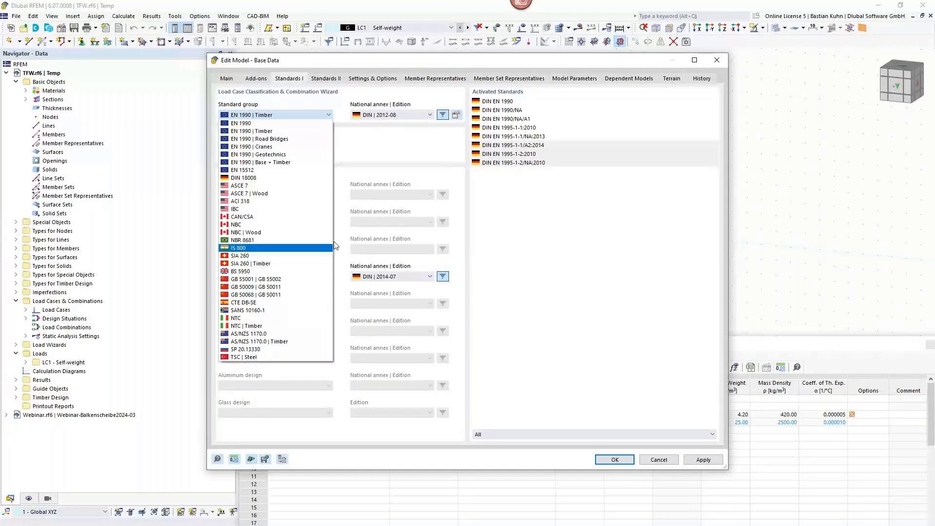
click(363, 178)
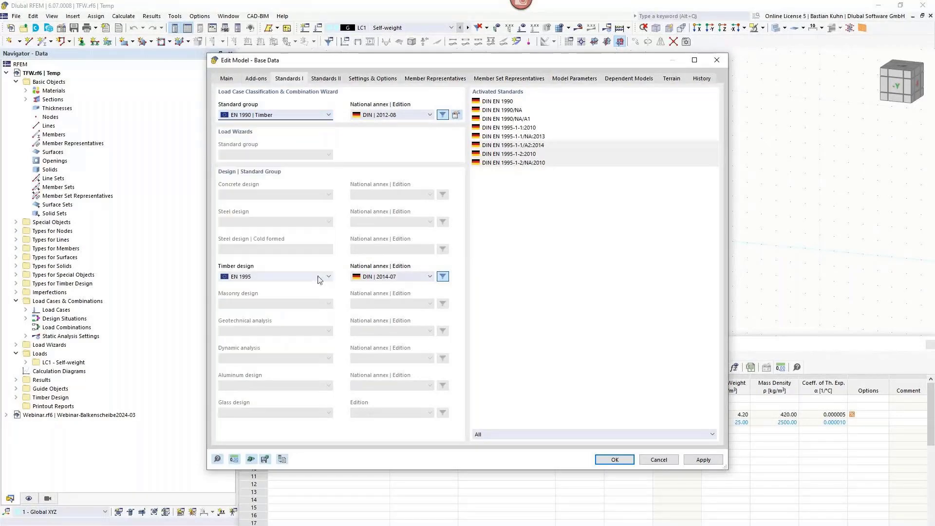
click(318, 275)
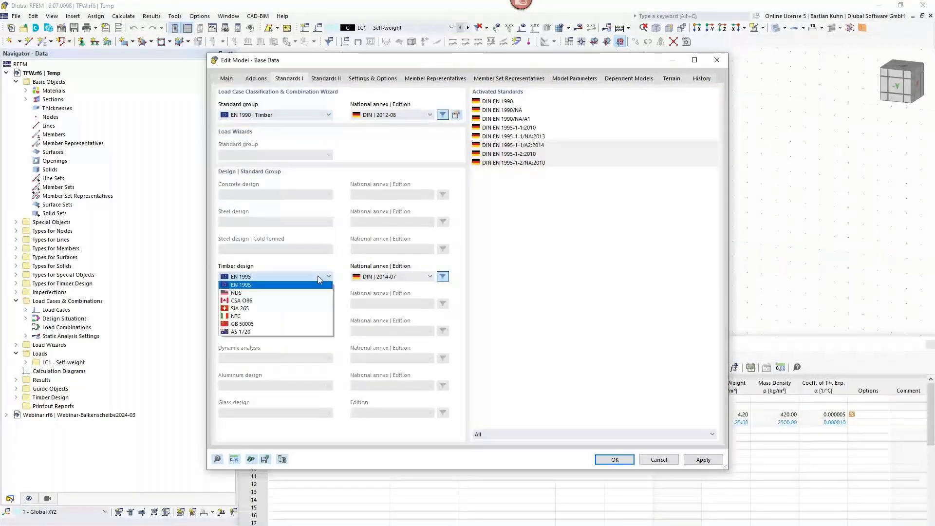
click(385, 276)
click(390, 277)
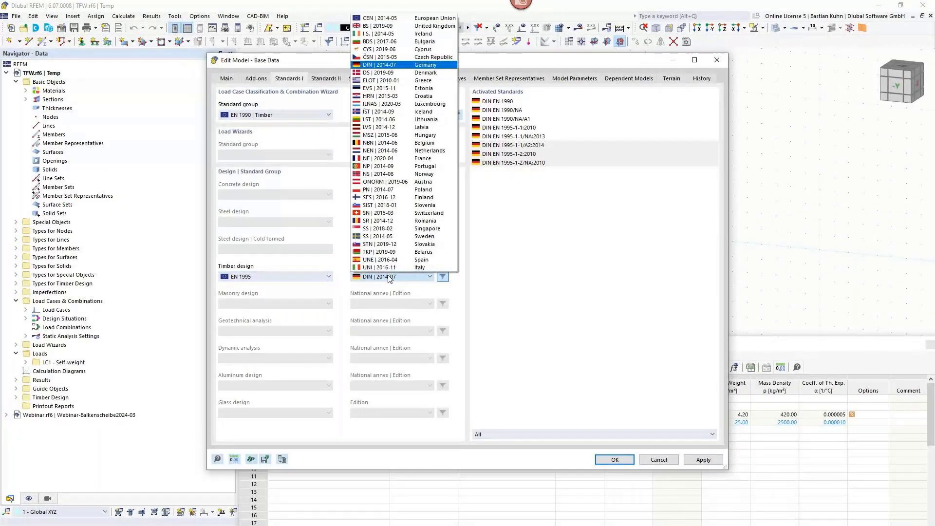
click(317, 276)
click(317, 276)
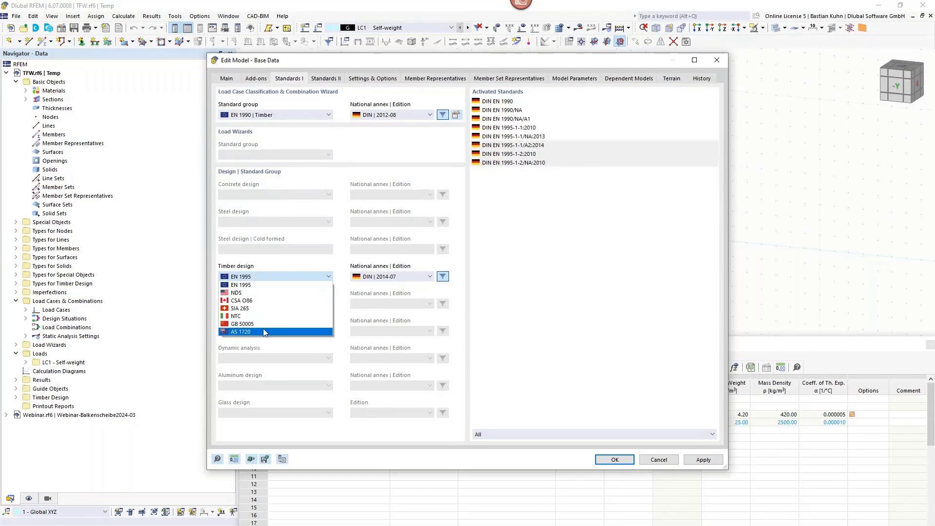
click(263, 285)
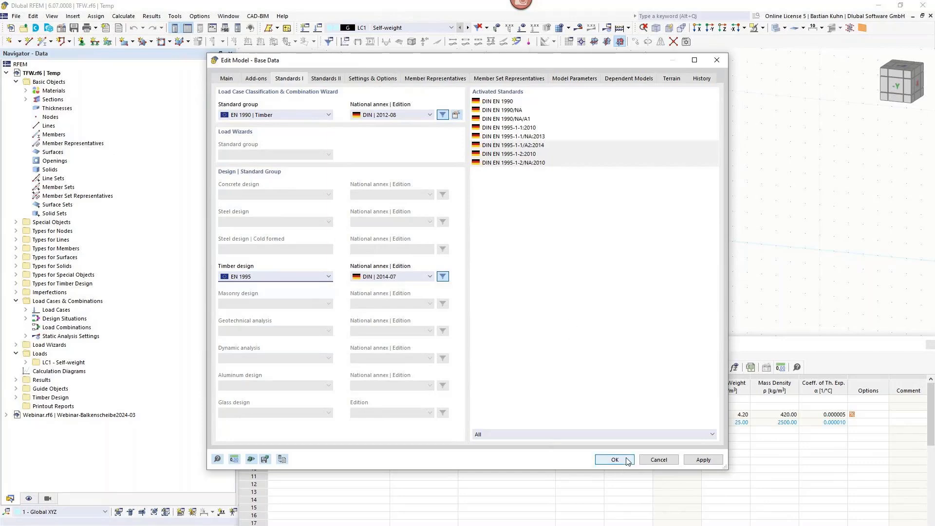
click(651, 461)
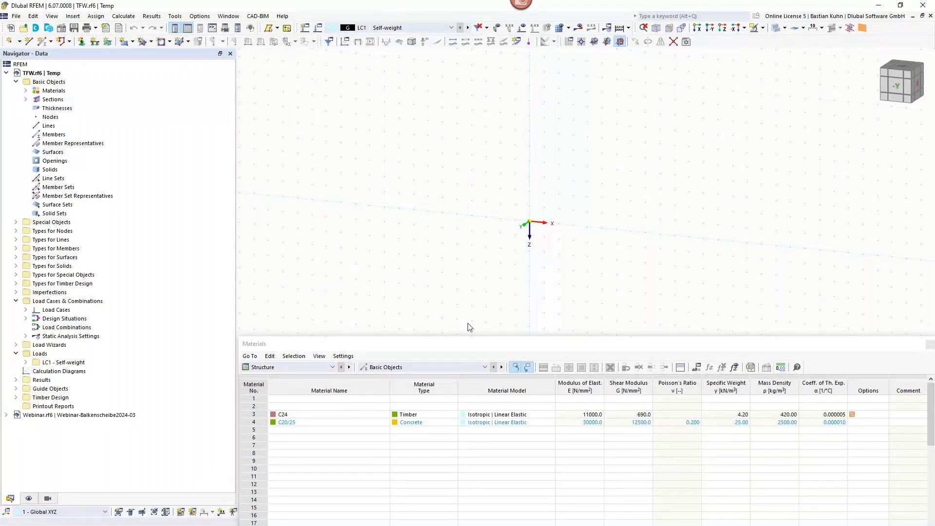
Start a new rectangular surface and create a uniform 200 mm thickness with material C20/25 for it
click(124, 42)
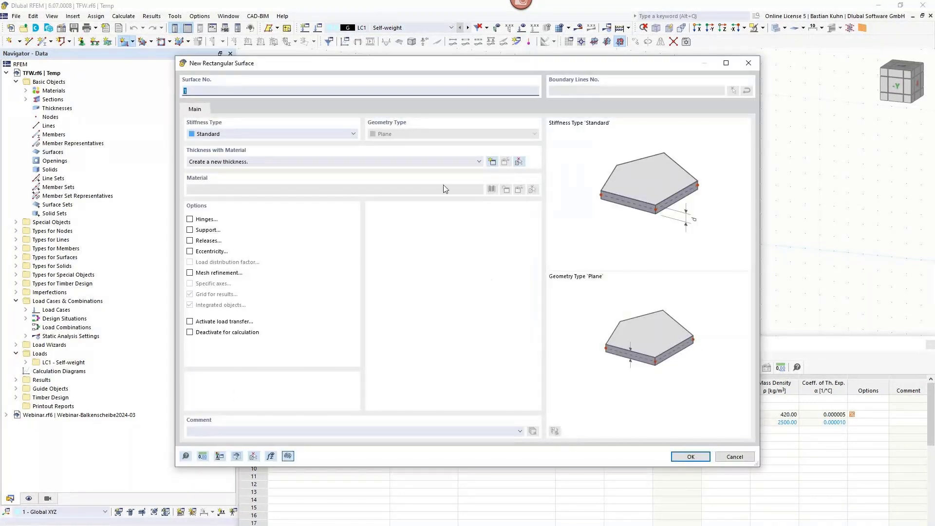
click(467, 165)
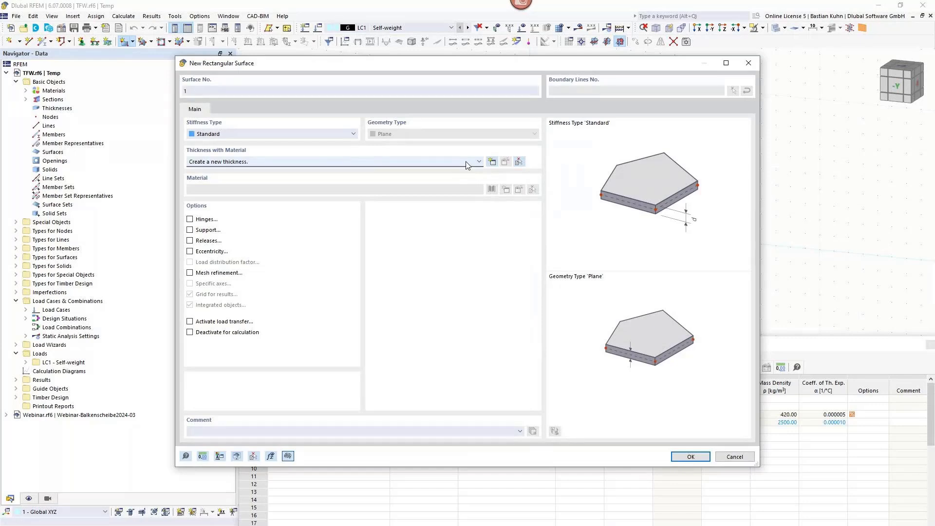
click(466, 165)
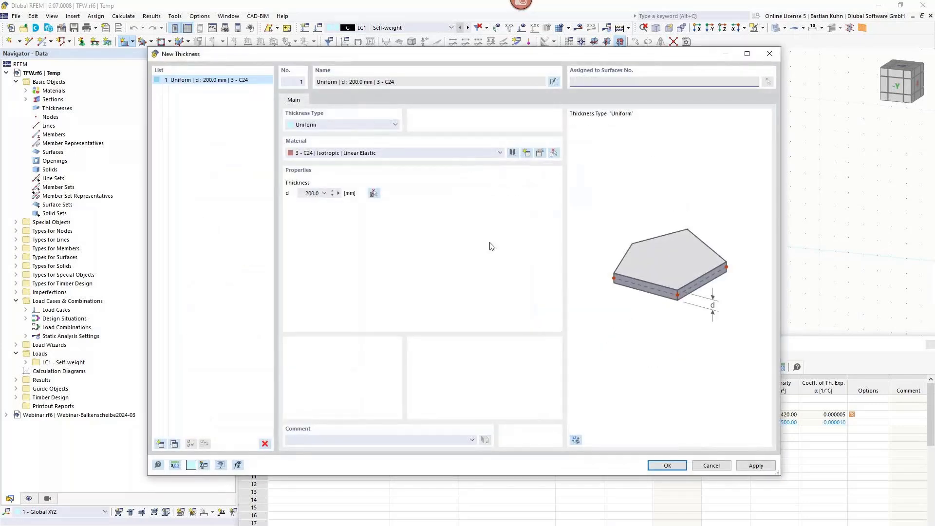
click(442, 156)
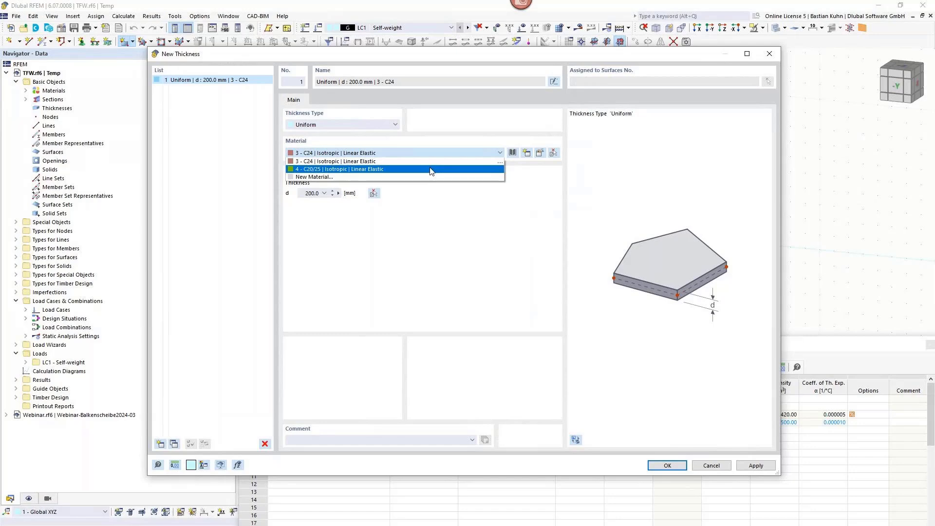
click(430, 169)
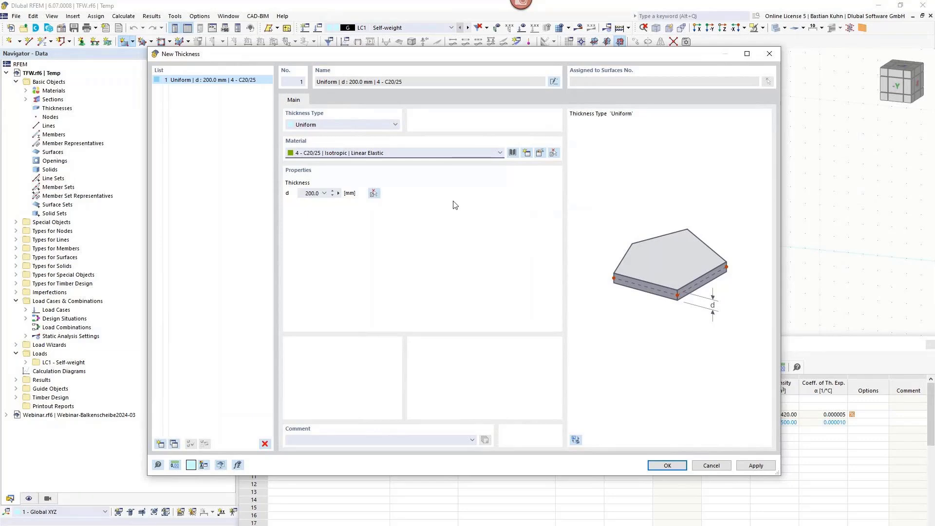
click(676, 466)
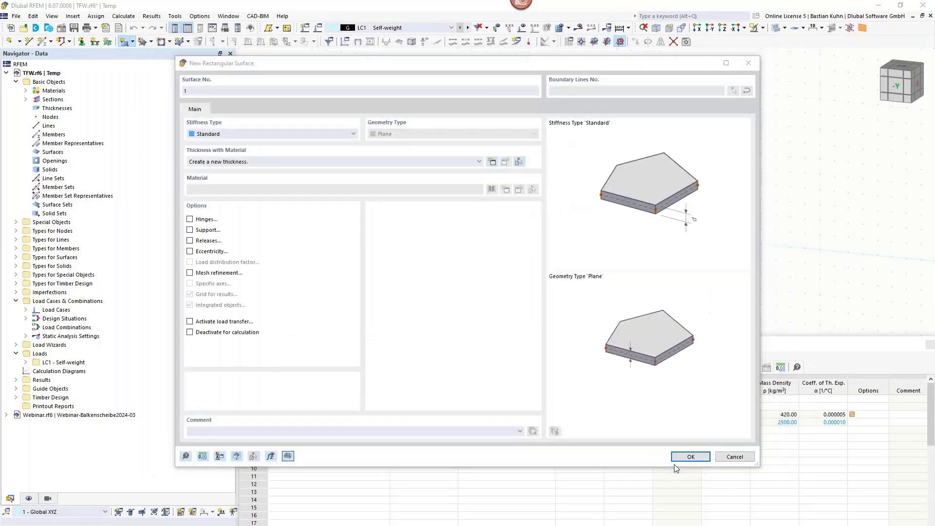
Draw the rectangular surface in the XZ plane from the origin to X 3.000 m, Z -3.000 m
click(685, 458)
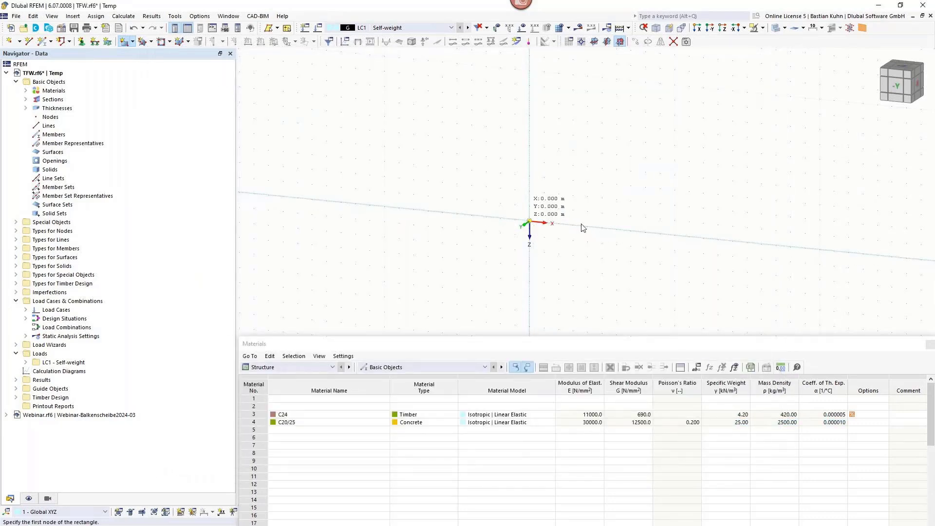
click(530, 223)
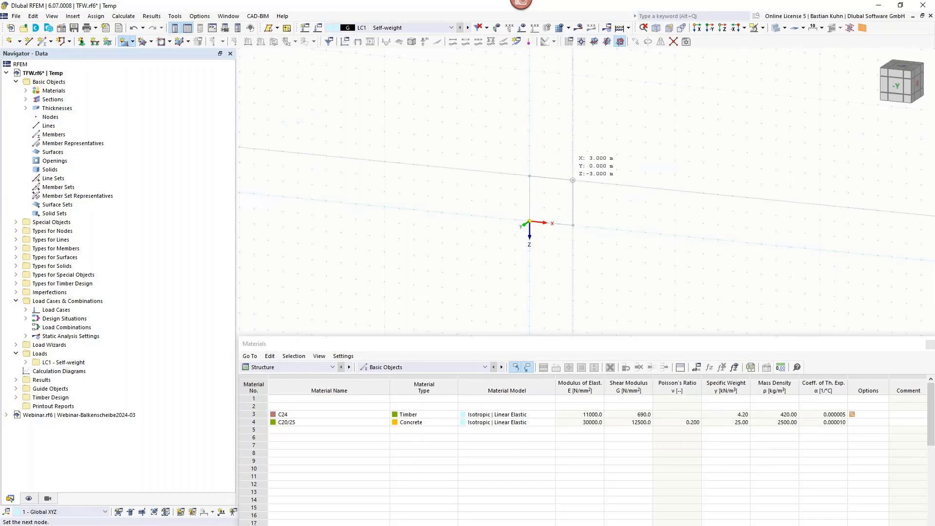
click(573, 181)
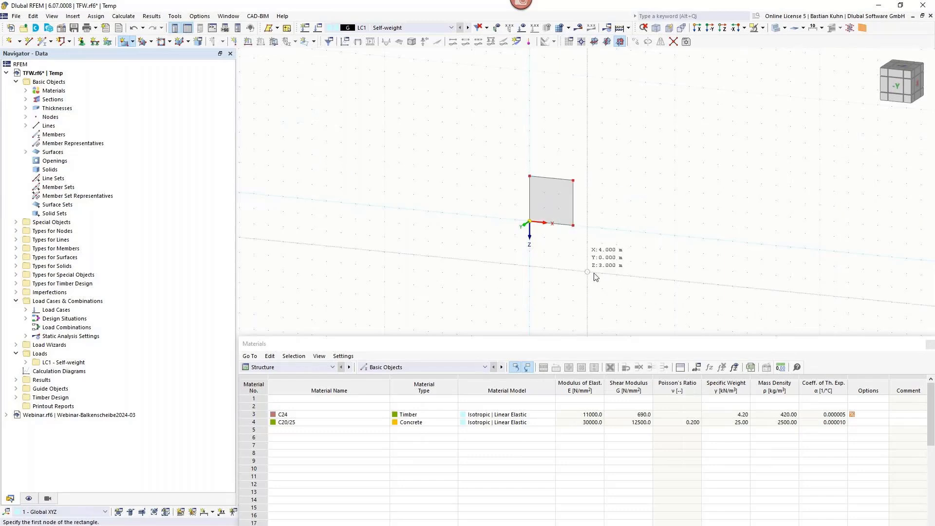
key(Escape)
Set the X coordinate of the surface's two nodes away from the origin to 2.56 m
drag(598, 259, 559, 172)
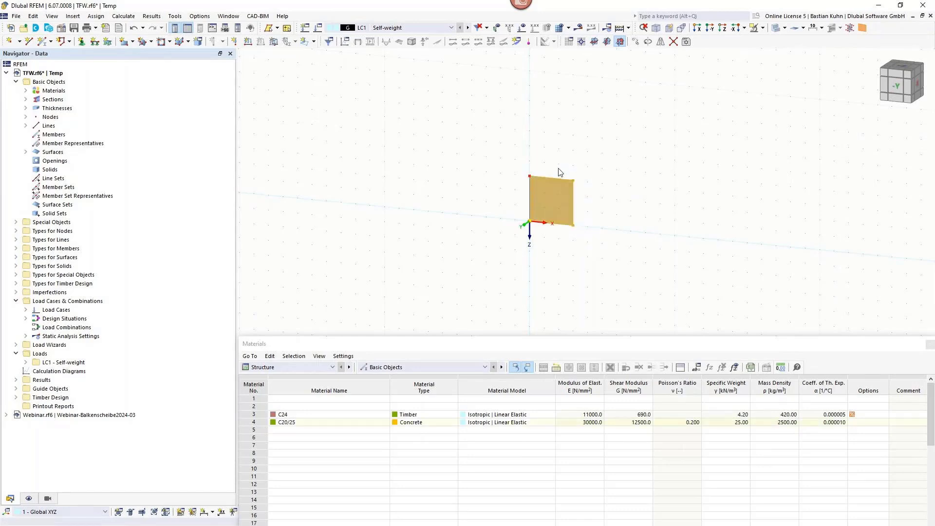
right_click(573, 183)
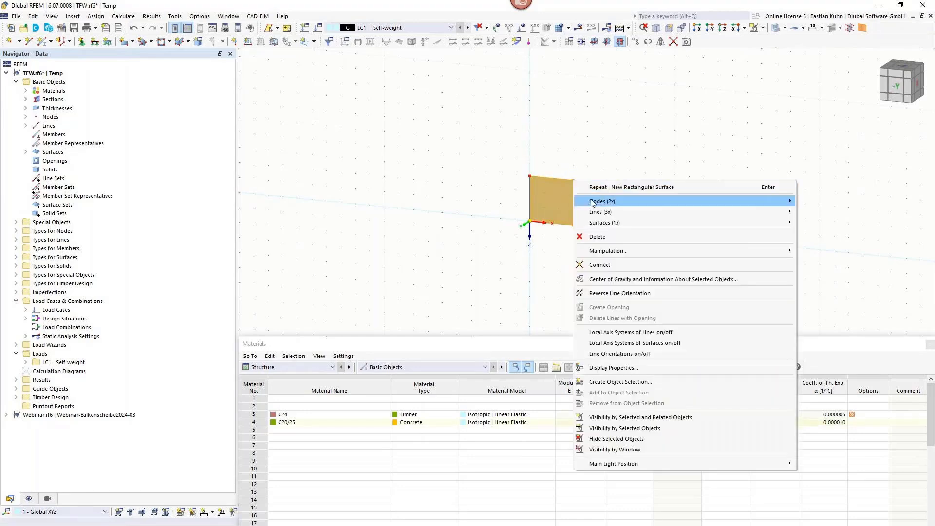
mouse_move(695, 201)
click(810, 204)
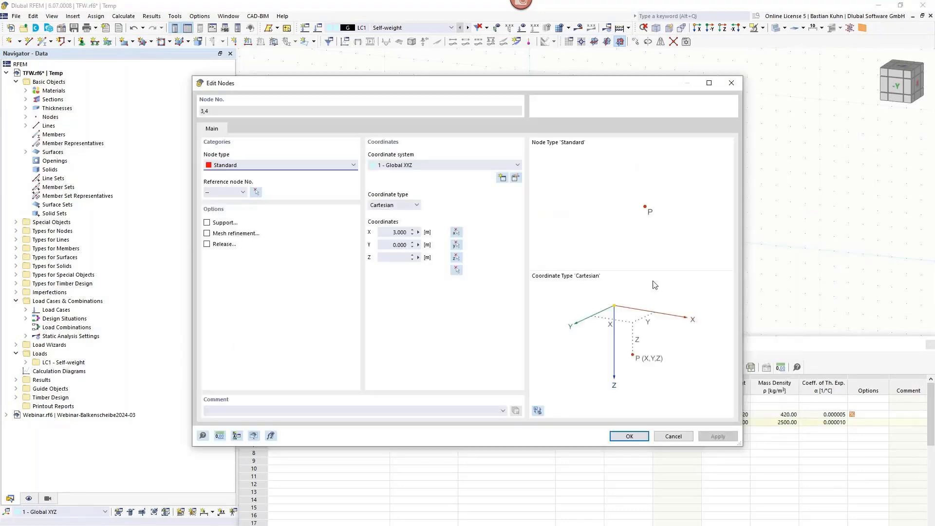
click(381, 233)
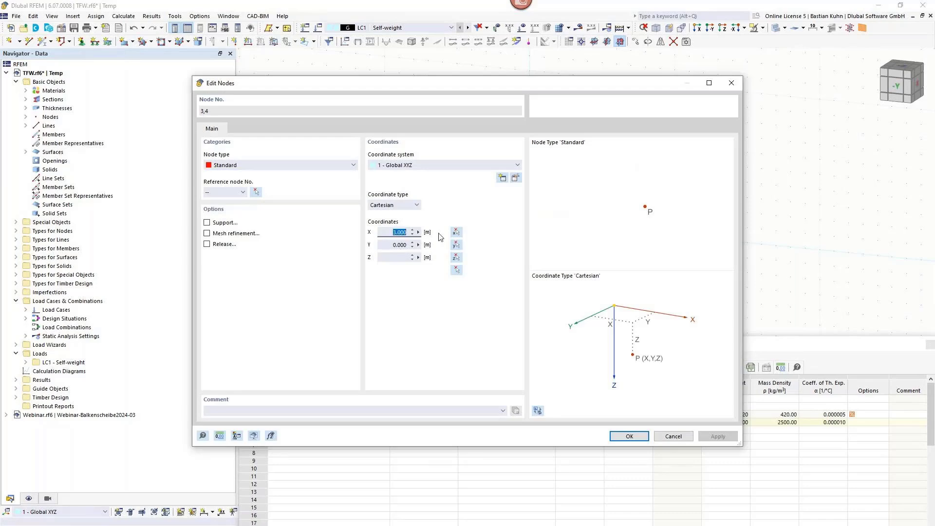
text(2,56)
click(624, 441)
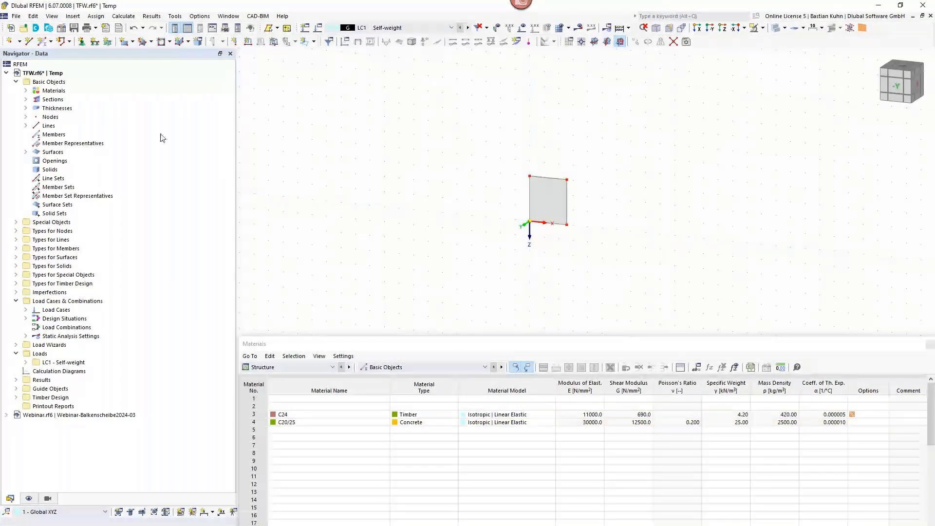
Dock the Materials table back below the model and add a linear dimension for the wall's length below its base edge
click(358, 347)
double_click(358, 348)
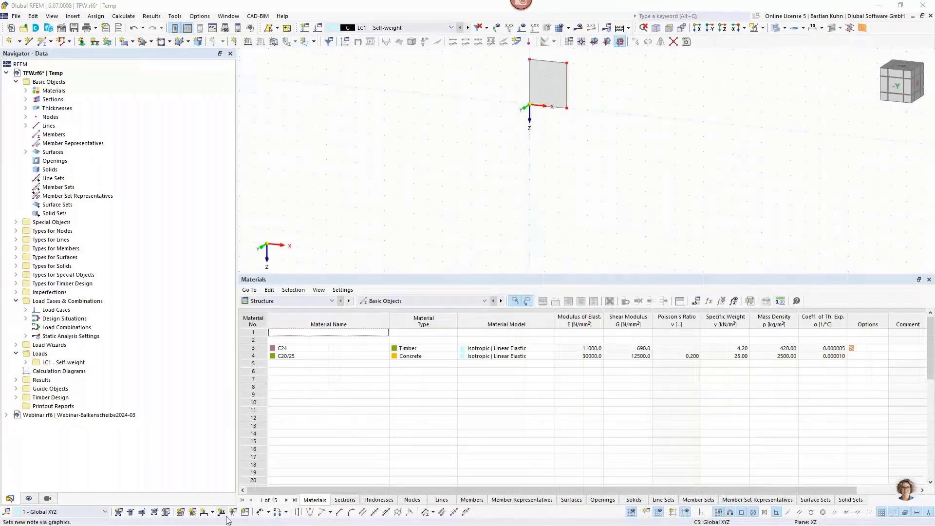
click(203, 517)
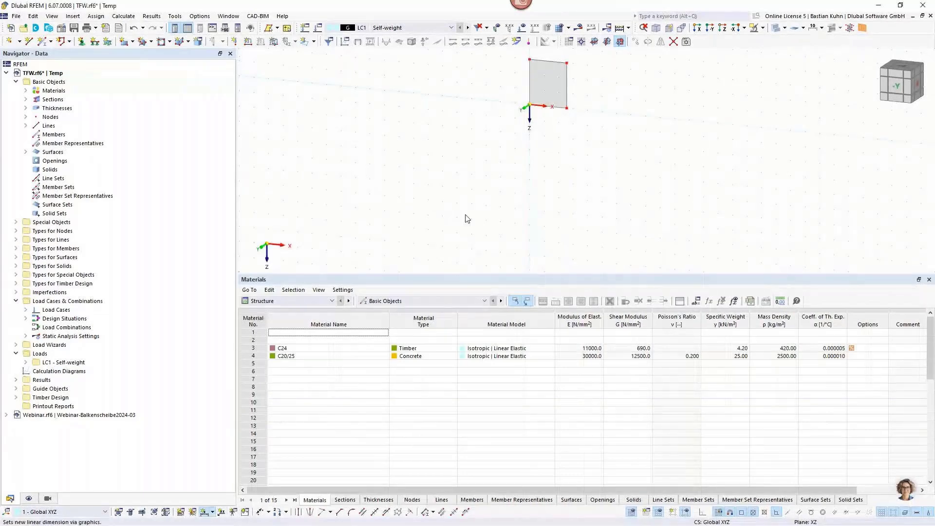
click(531, 111)
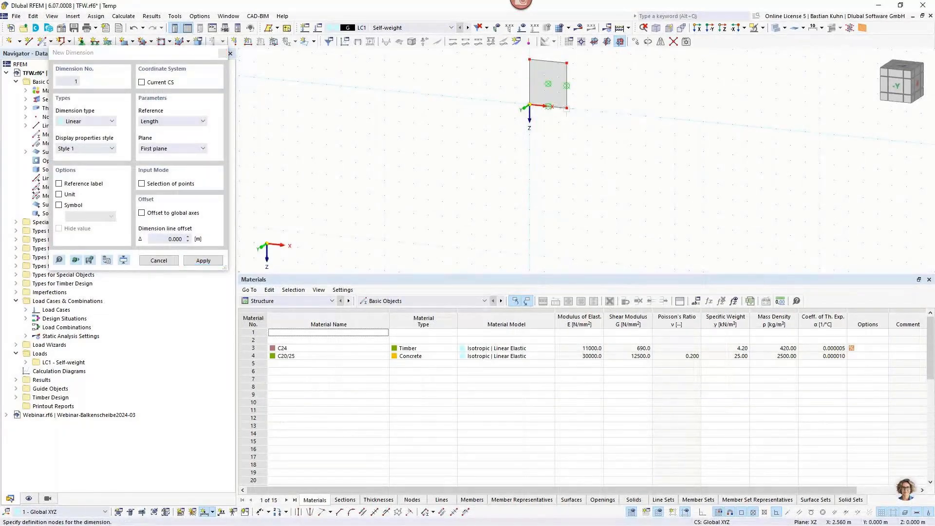
click(460, 163)
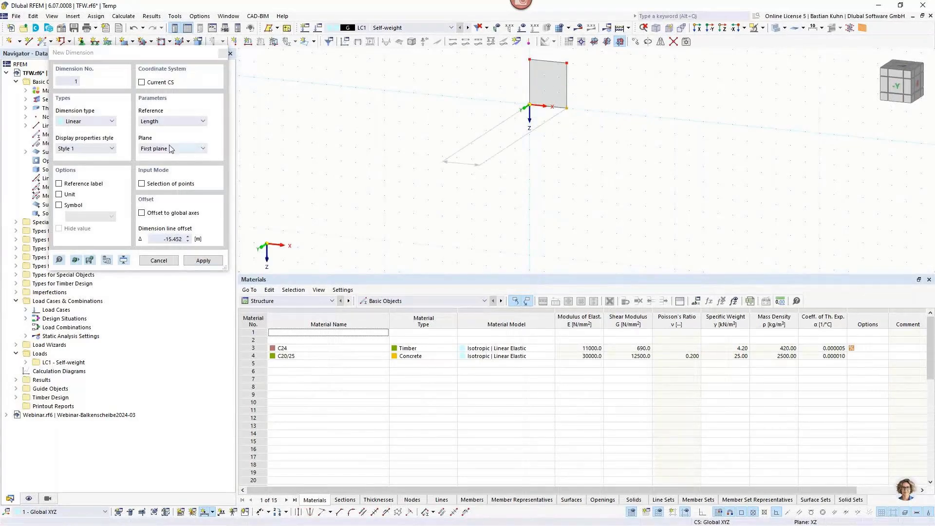
click(203, 149)
click(169, 165)
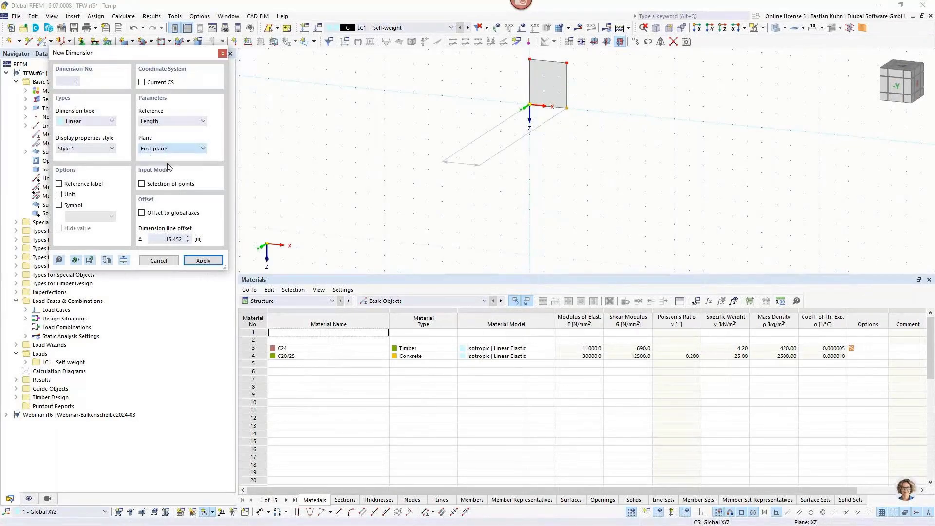
click(540, 137)
scroll(539, 130, up, 2)
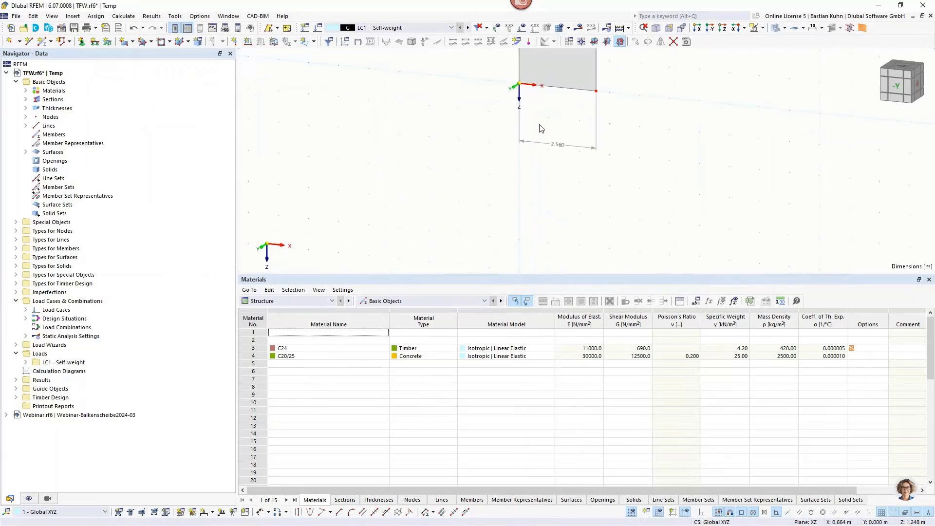
ctrl+middle_drag(554, 129, 492, 192)
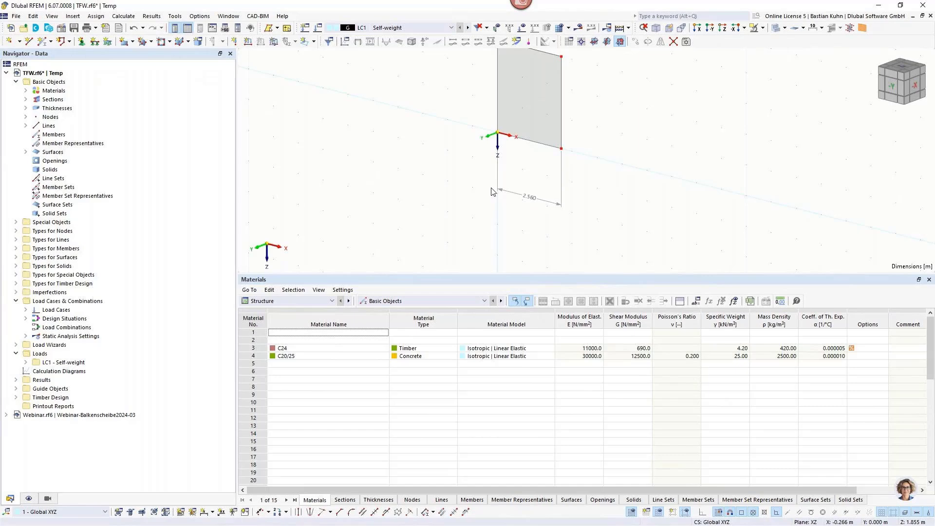
middle_drag(532, 176, 529, 203)
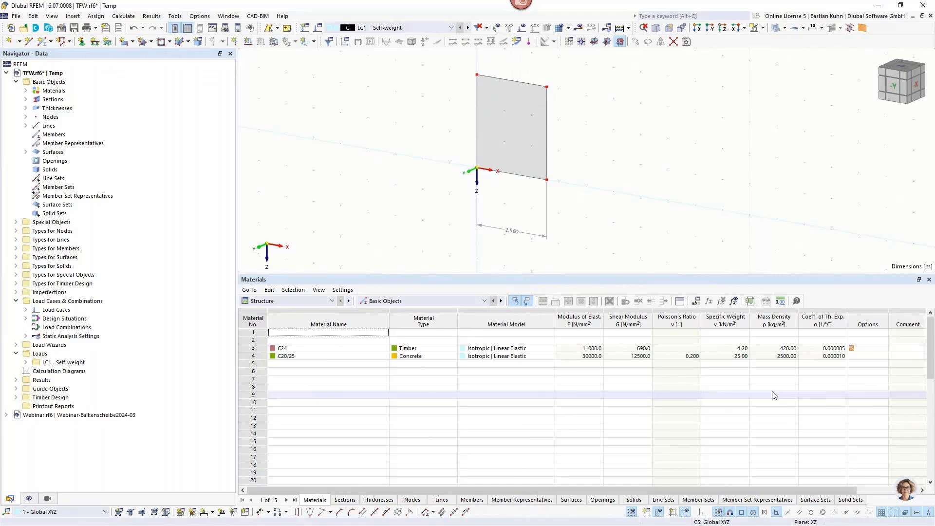
Switch to the browser and examine the timber panel wall's dimensions, loading, supports and horizontal deformation formulas in the knowledge base article
key(alt+Tab)
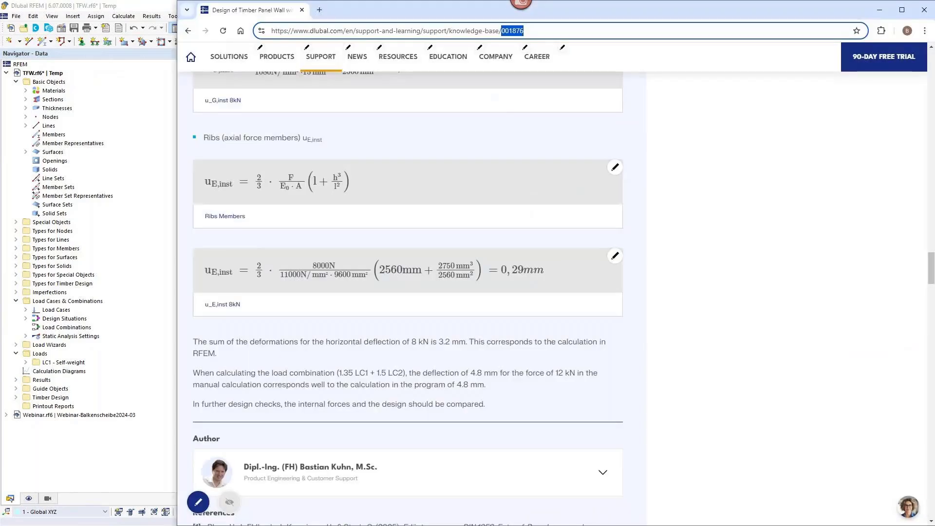
scroll(731, 412, up, 15)
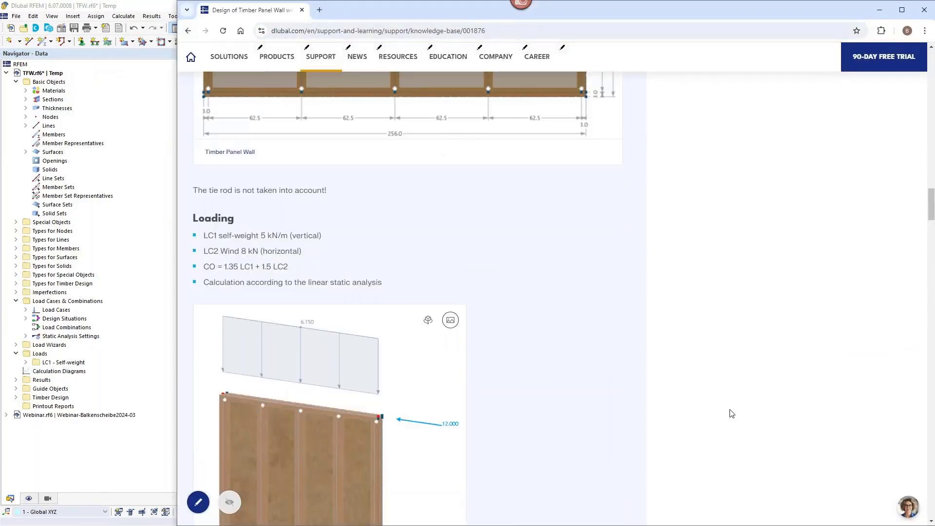
scroll(633, 384, down, 5)
scroll(596, 373, down, 5)
scroll(214, 163, up, 5)
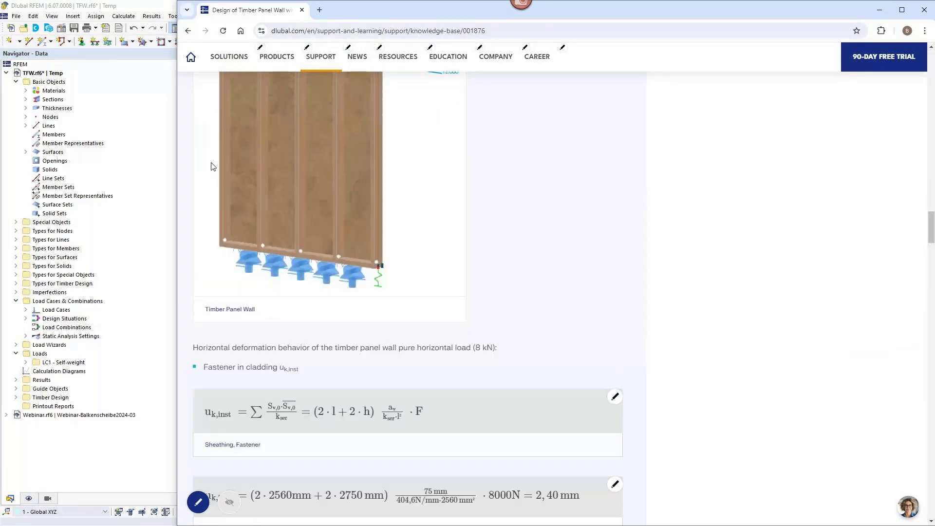
scroll(231, 161, down, 3)
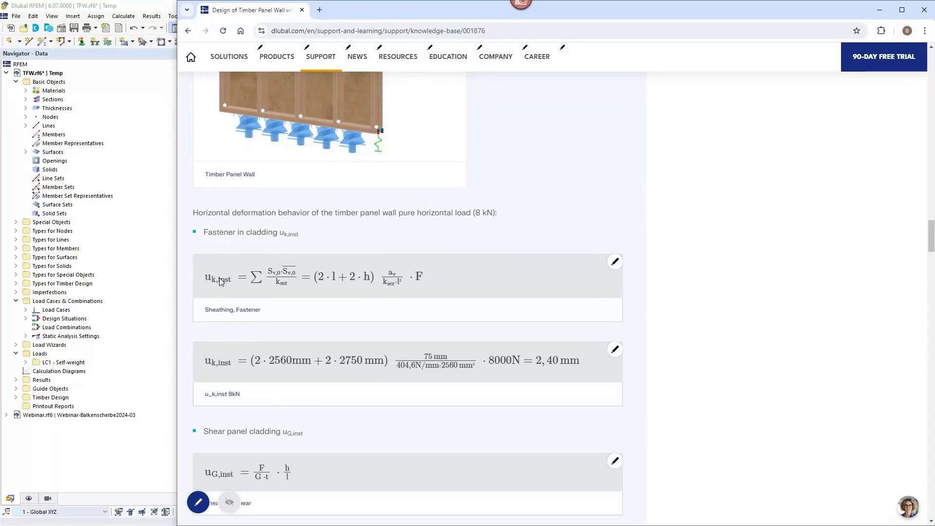
scroll(220, 282, up, 3)
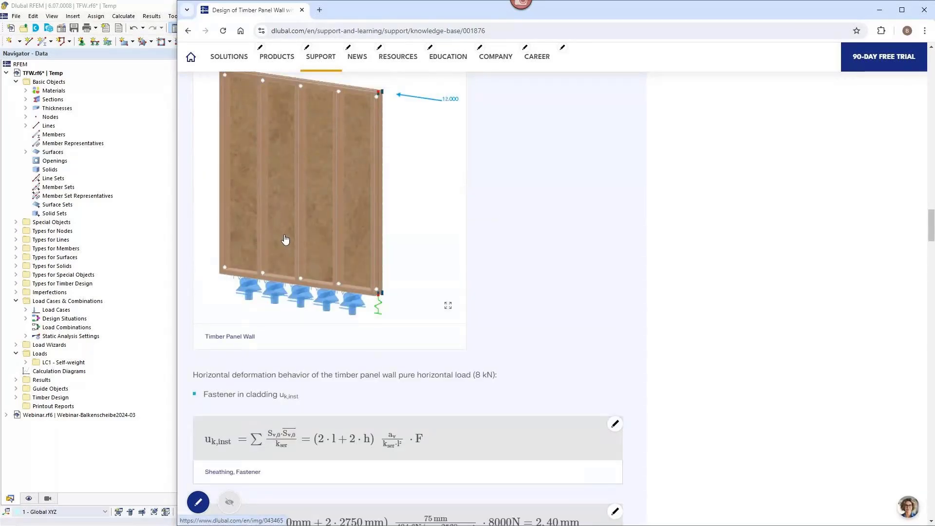
scroll(285, 240, down, 3)
scroll(285, 239, up, 6)
scroll(263, 253, down, 6)
scroll(247, 265, up, 5)
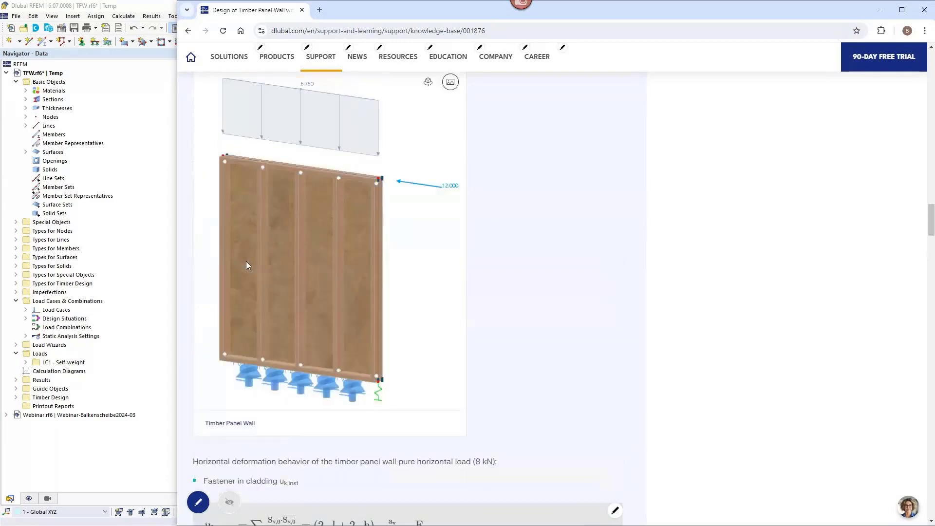
scroll(246, 265, up, 1)
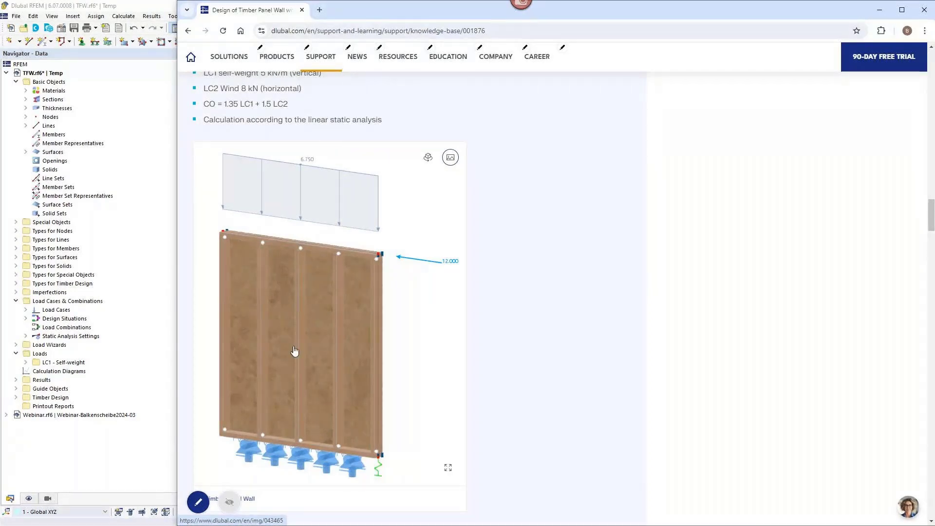
Switch back to RFEM and set the Z coordinate of the wall's two upper nodes to -2.75 m
click(151, 8)
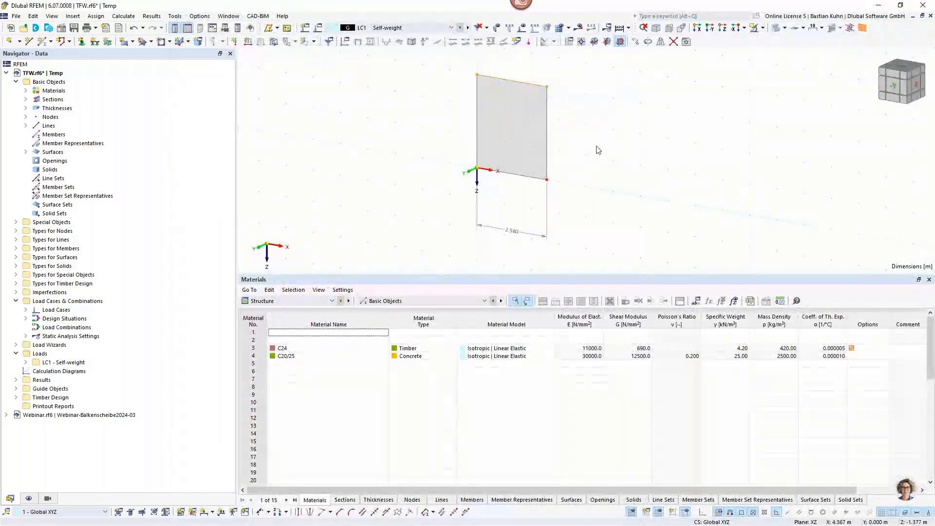
right_click(547, 90)
mouse_move(760, 108)
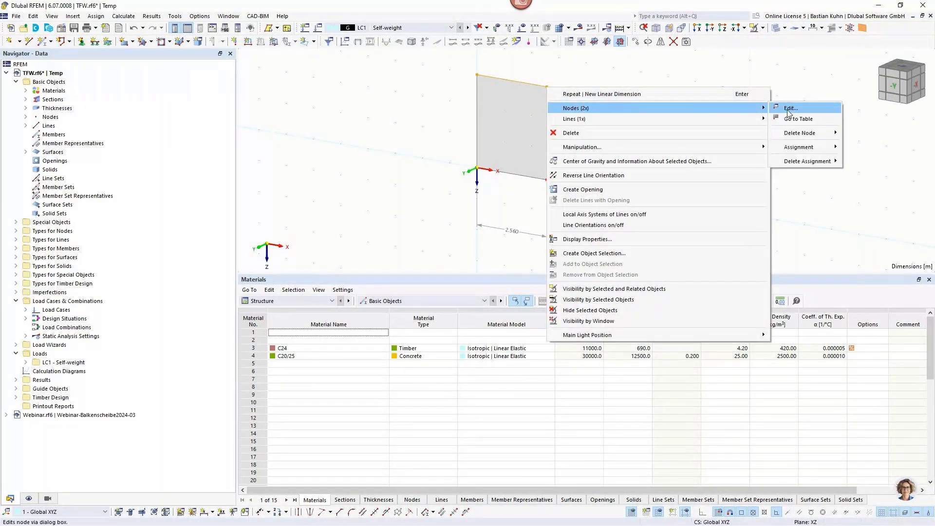
click(789, 108)
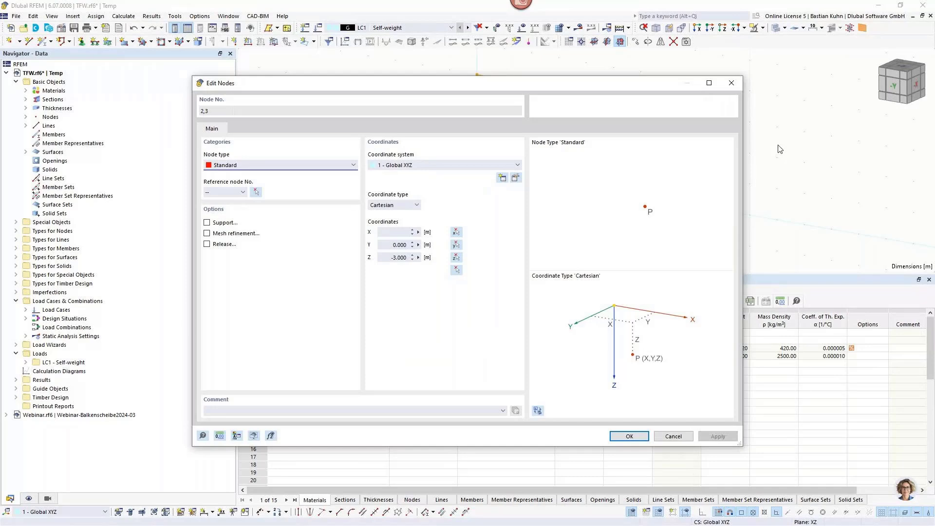
double_click(394, 259)
key(Delete)
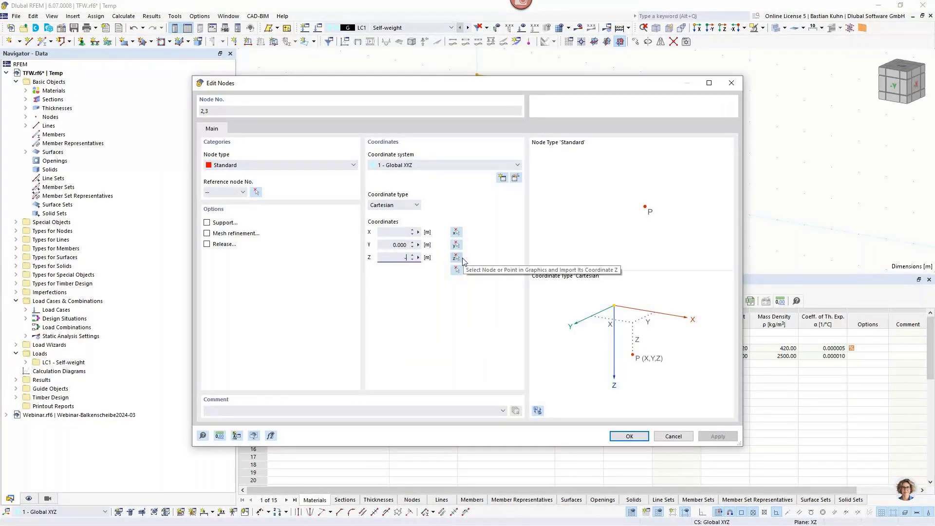
text(-2,75)
click(629, 437)
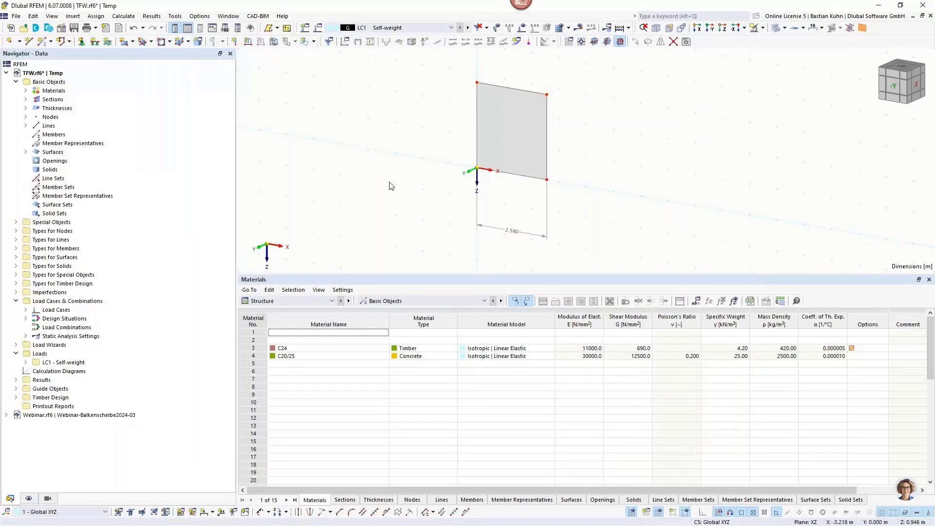
Fix rotation φX in the Hinged nodal support, keeping only φY free, and assign it to the wall's base node at the origin
click(82, 42)
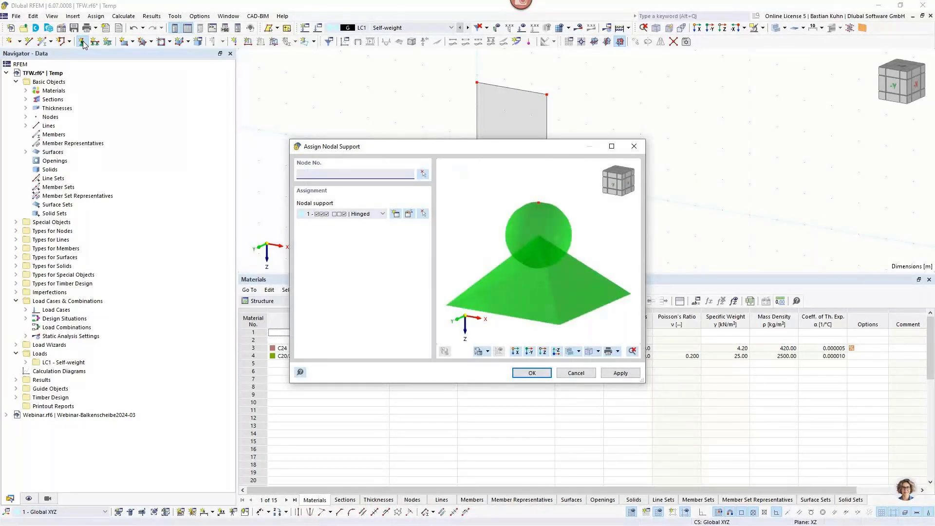
click(396, 215)
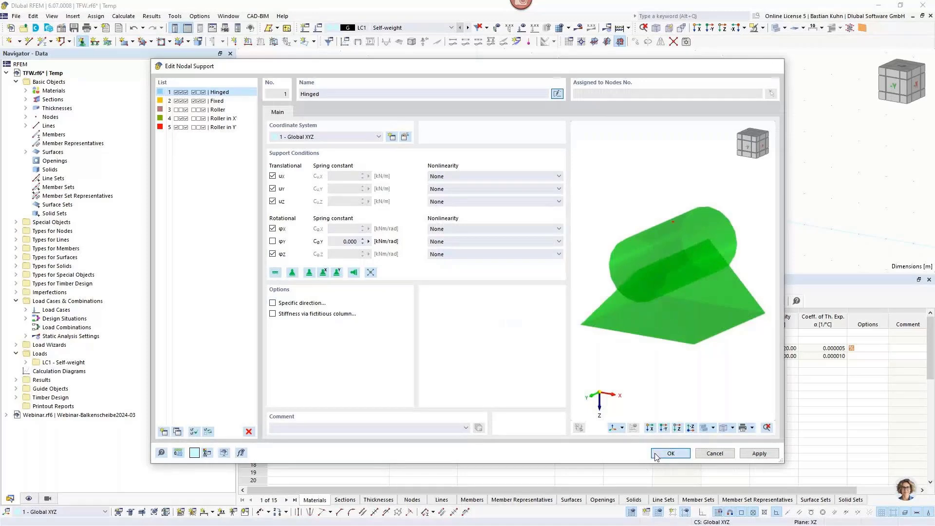
click(658, 453)
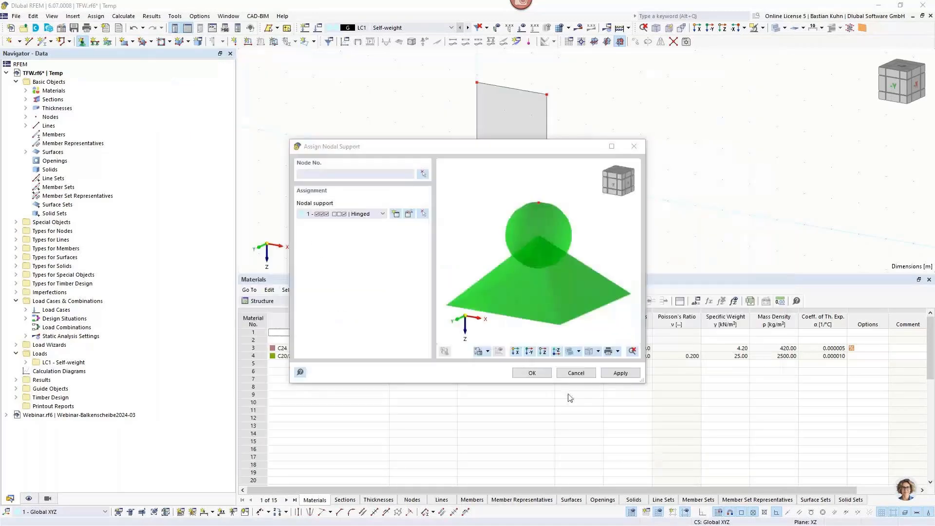
click(529, 374)
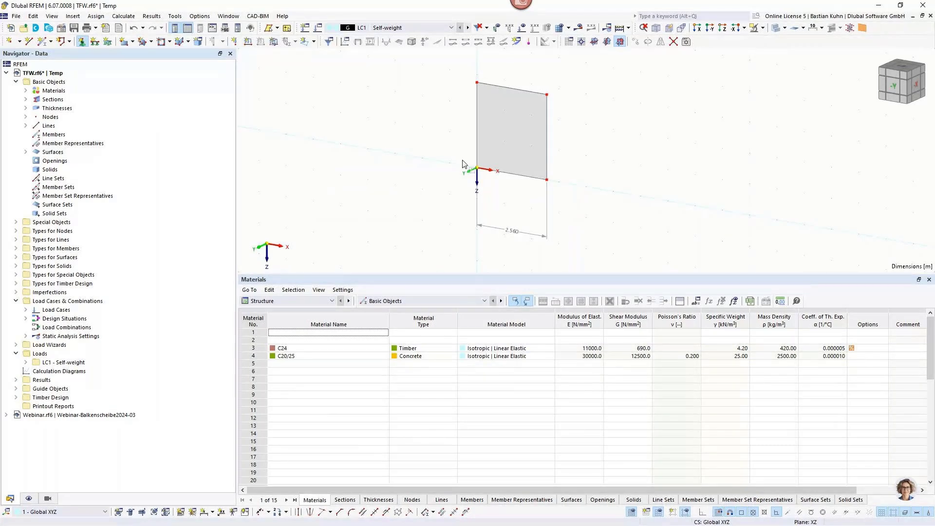
Create a nodal support with only uX and φY free and assign it to the base node away from the origin
click(82, 41)
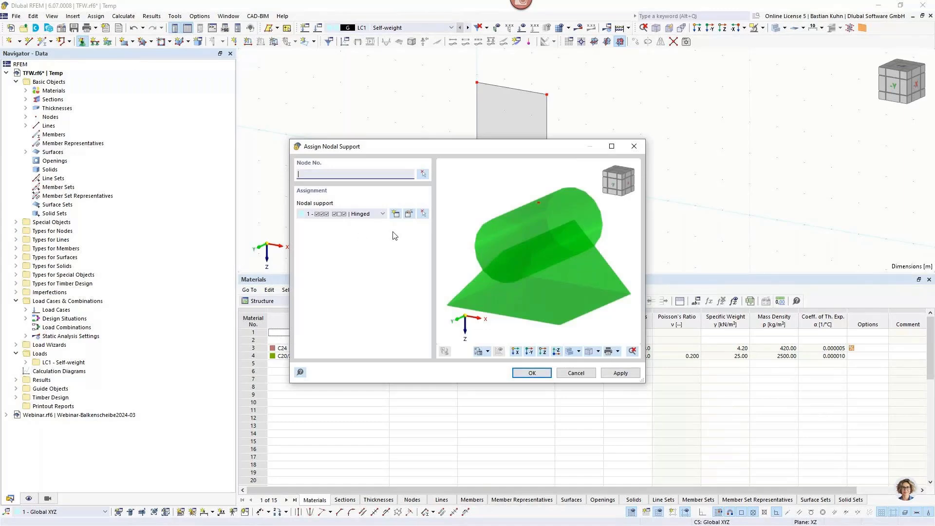
click(396, 215)
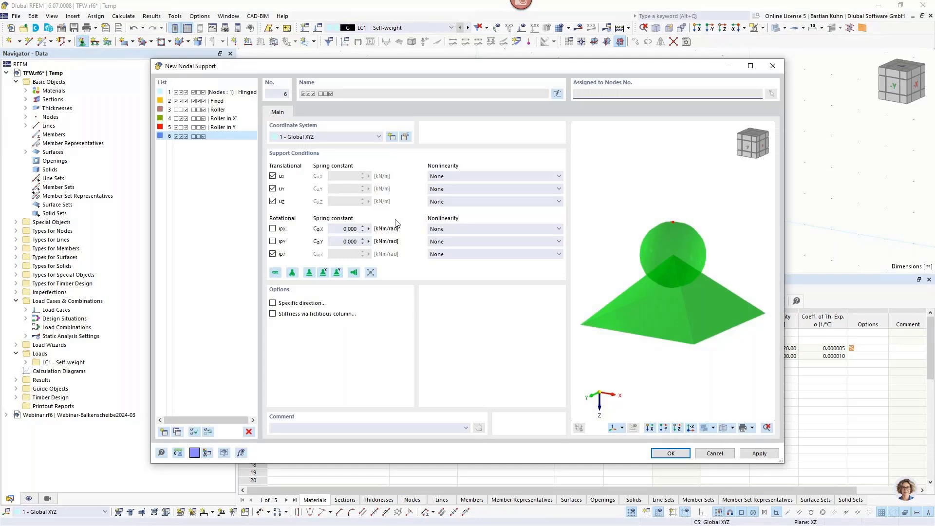
click(272, 228)
click(273, 176)
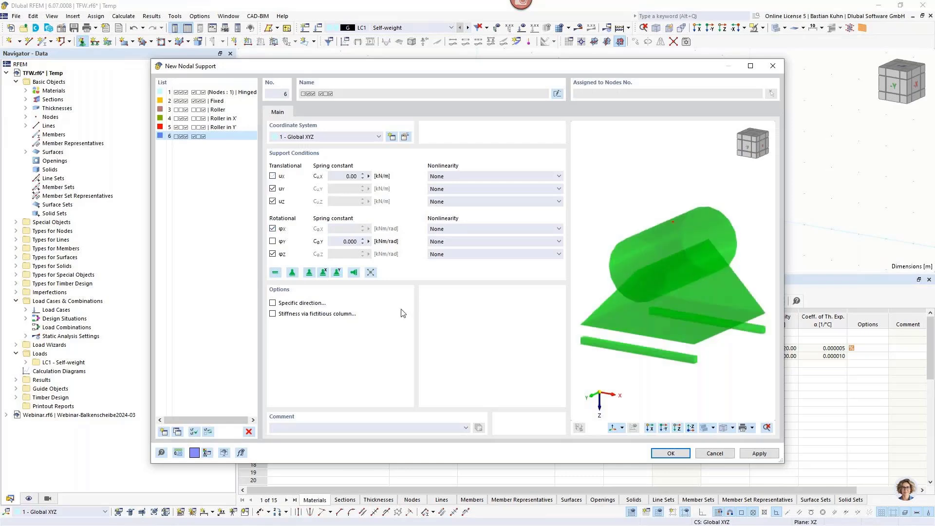
click(659, 454)
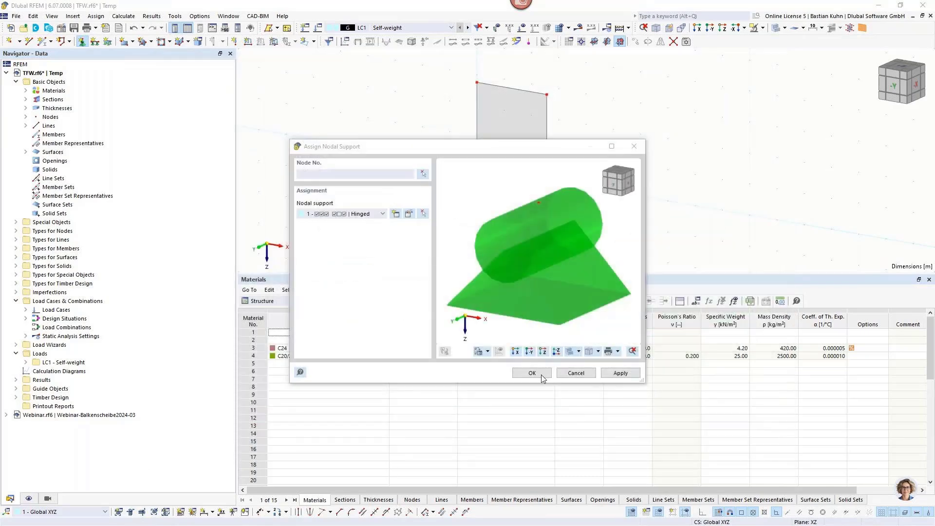
click(542, 375)
click(547, 179)
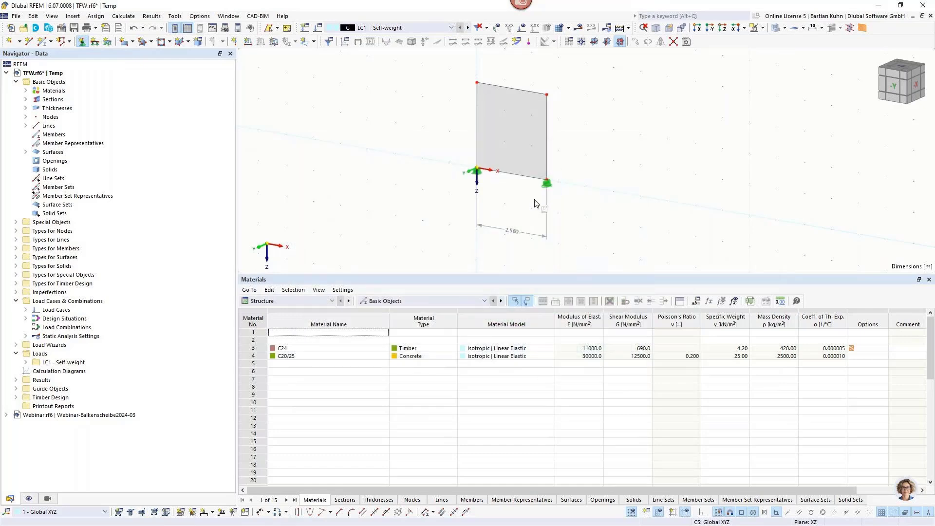
key(Escape)
Create a nodal support that fixes only uY, with all rotations free, and assign it to the wall's two upper nodes
click(82, 41)
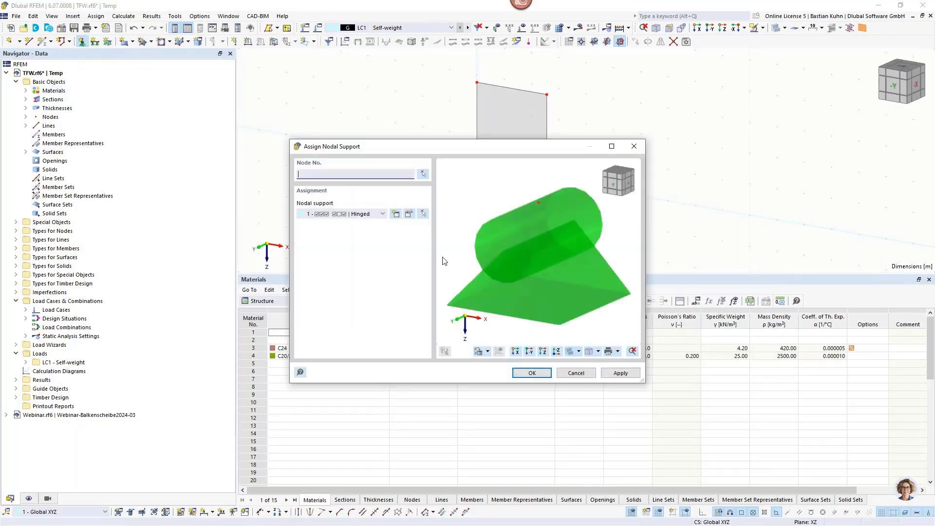
click(397, 214)
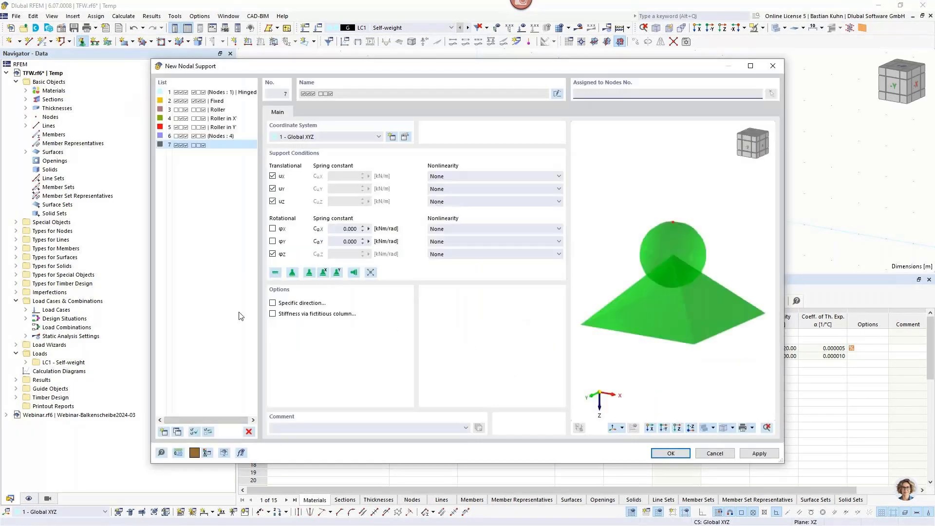
click(273, 177)
click(272, 201)
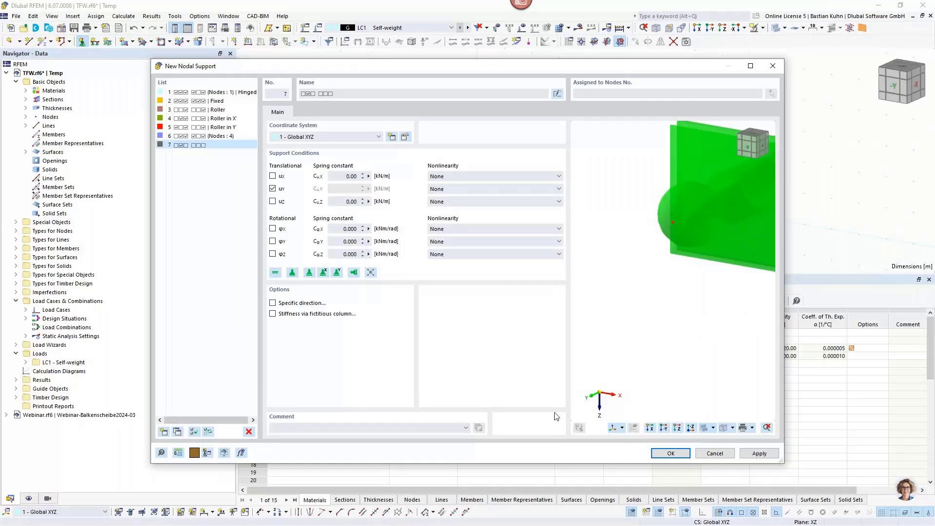
click(652, 452)
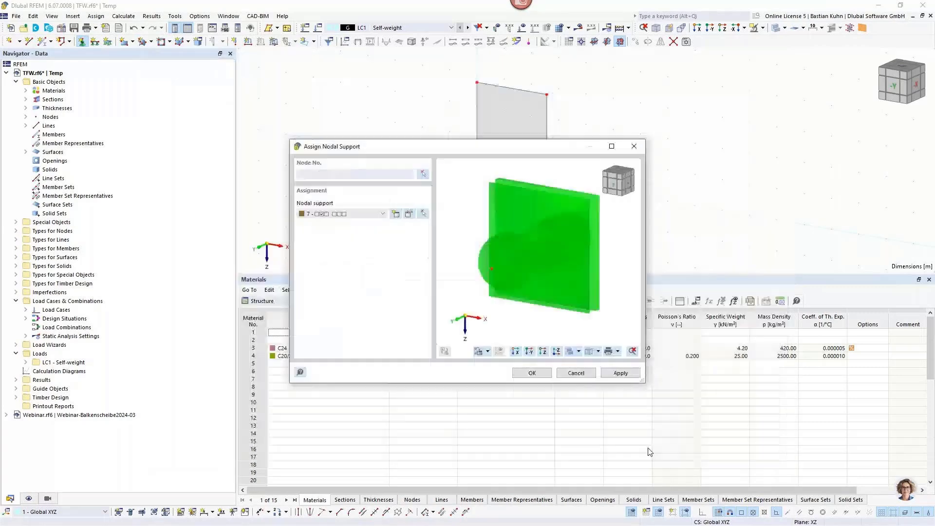
click(532, 373)
key(Escape)
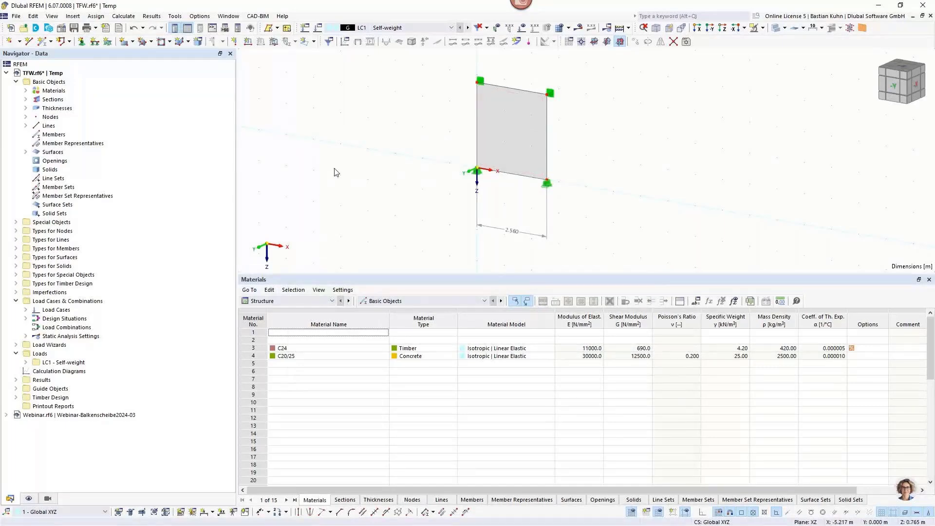
middle_drag(363, 127, 351, 174)
scroll(358, 177, down, 2)
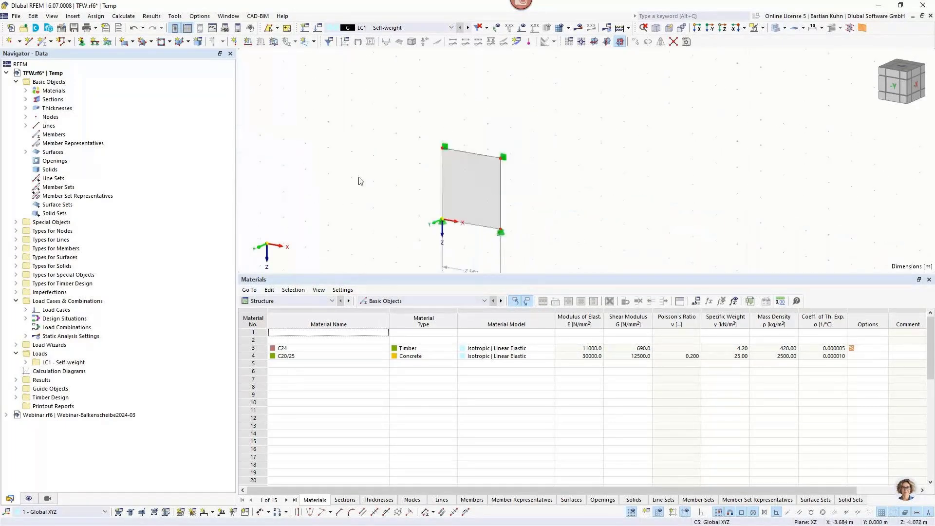
Create a uniform line load of 5 kN/m in load case LC1 and assign it to the wall's upper edge
click(248, 43)
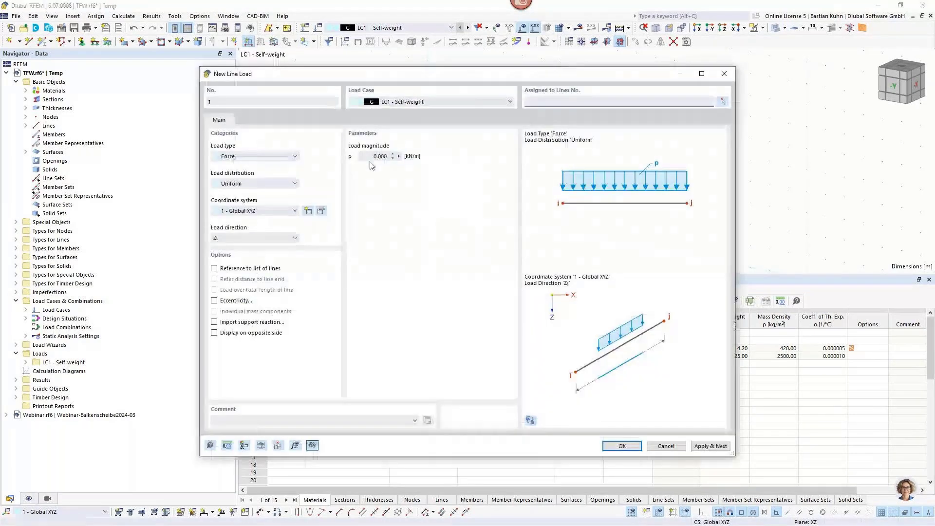
click(376, 156)
text(5)
key(Return)
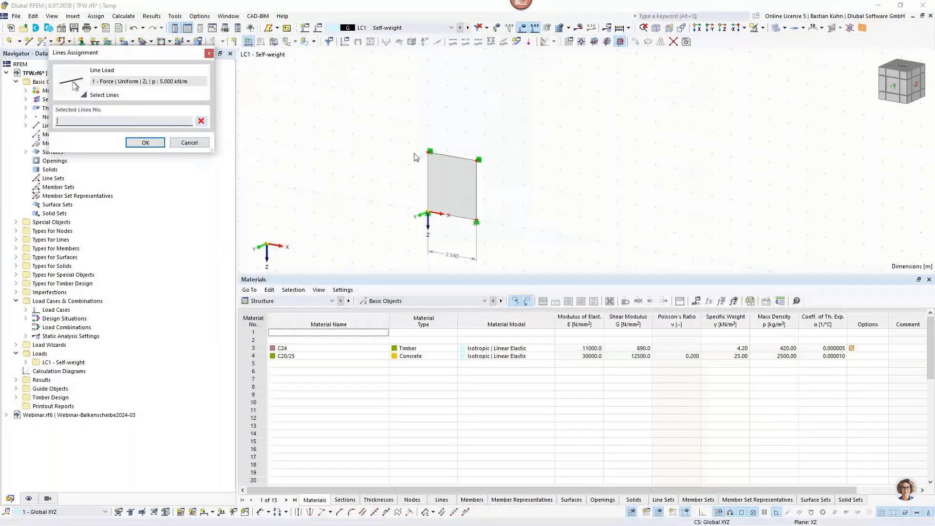
click(441, 153)
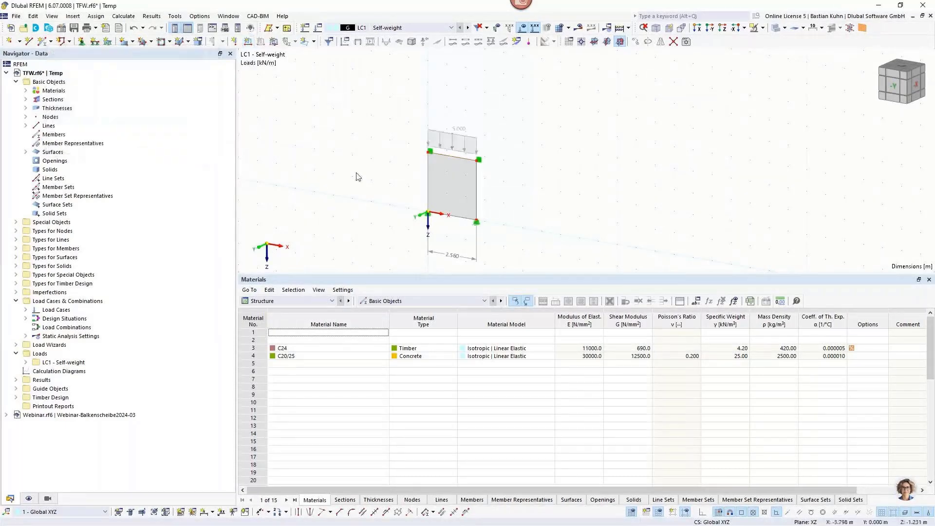
right_click(355, 173)
Add a second load case in the load cases and combinations settings and set its action category to Wind
right_click(88, 302)
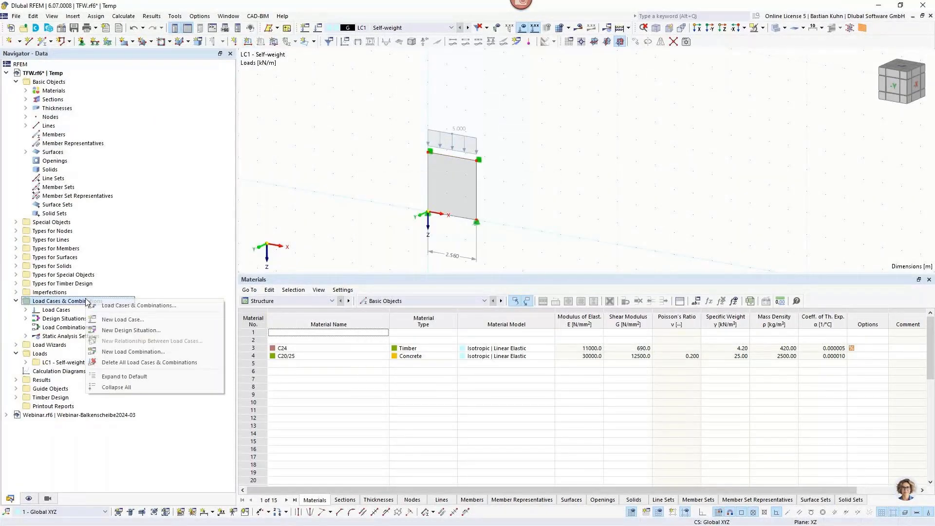
click(117, 305)
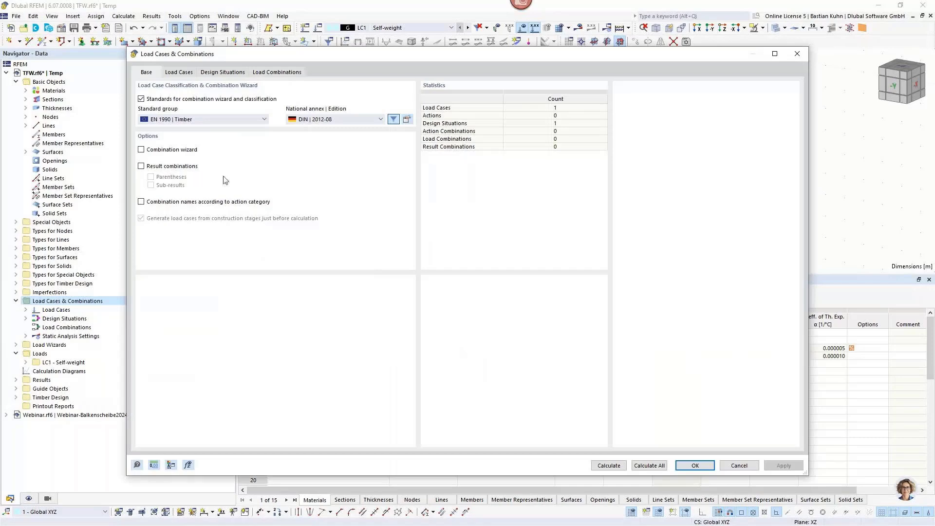
click(185, 73)
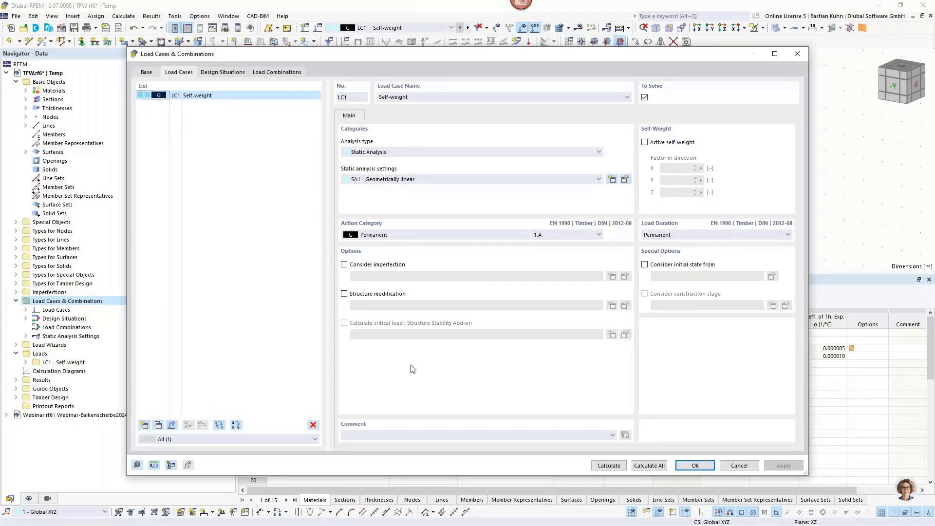
click(144, 426)
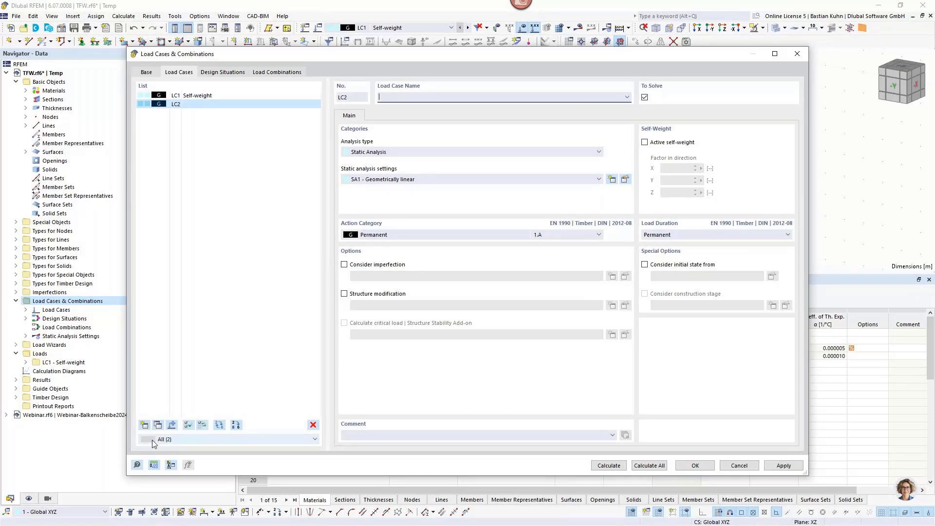
click(433, 238)
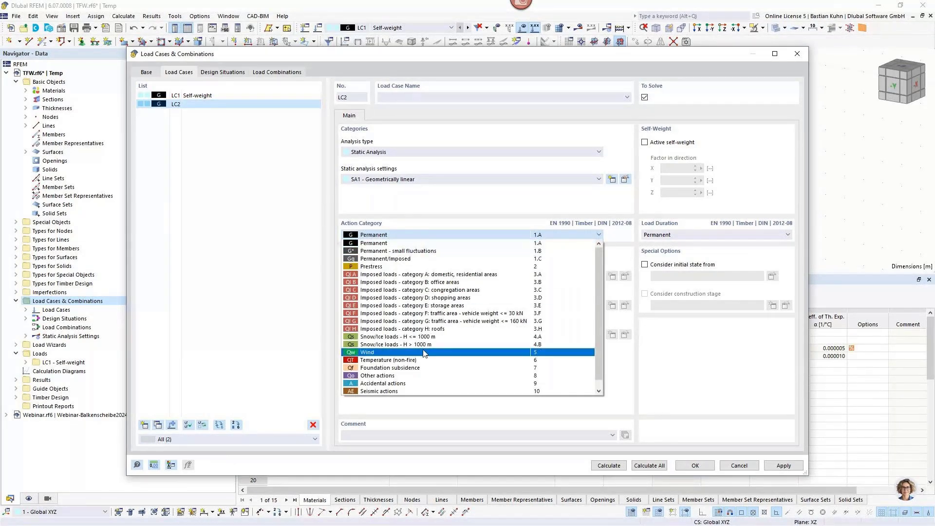
click(423, 352)
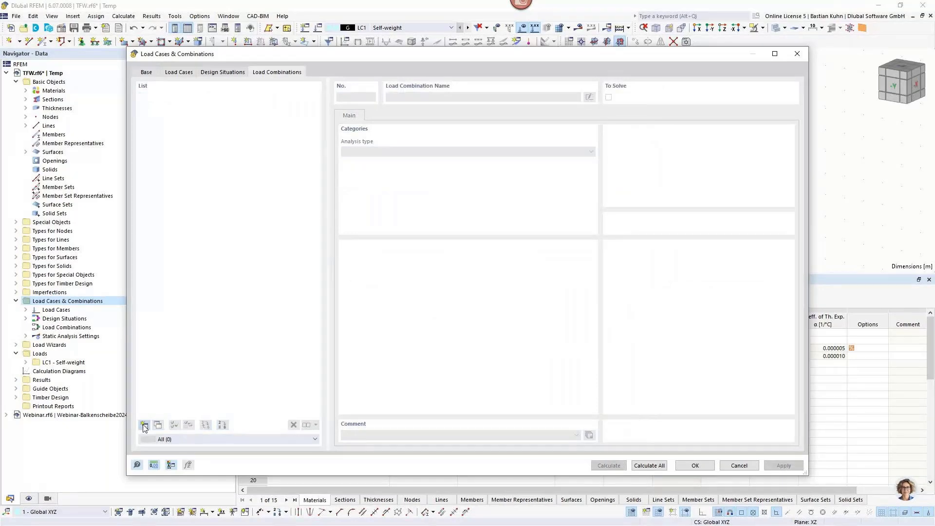
Create a load combination with geometrically linear analysis and assign both load cases LC1 and LC2 to it
click(144, 425)
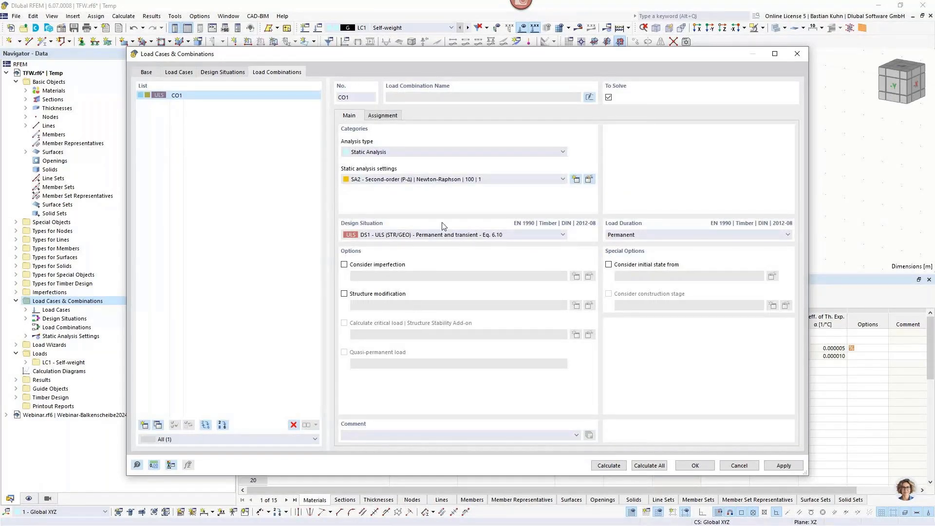
click(451, 179)
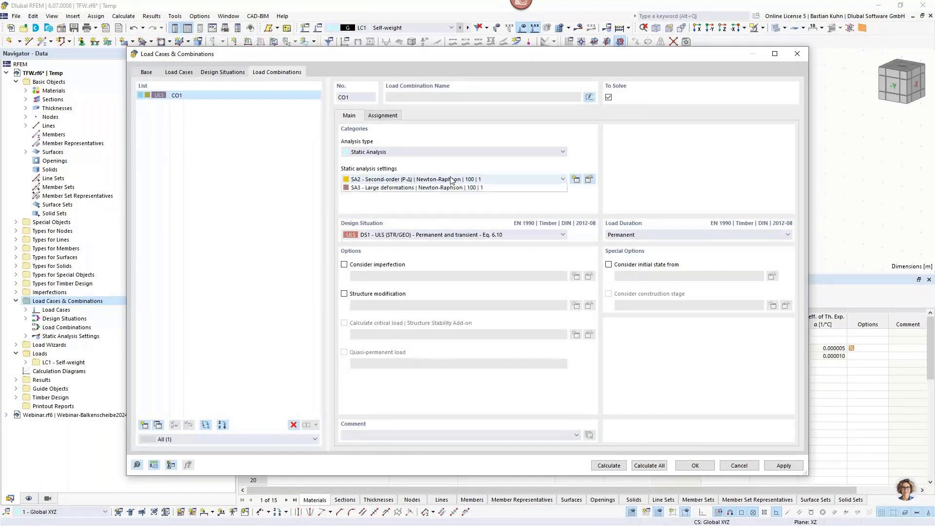
click(451, 180)
click(390, 116)
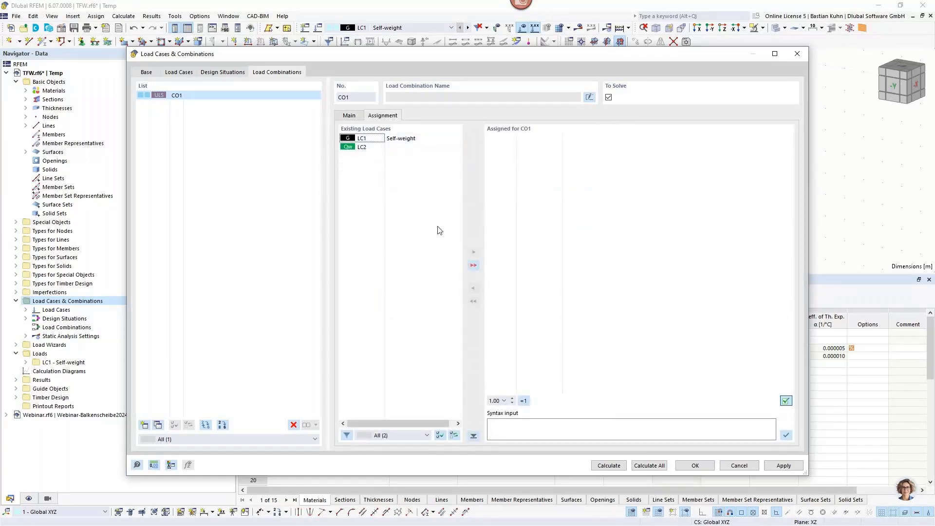
click(473, 266)
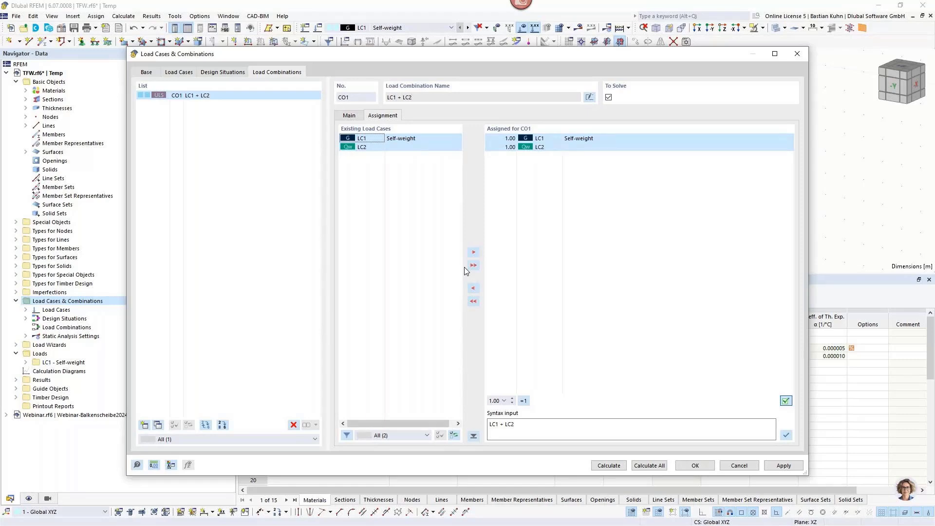
Set the combination's factors to 1.35 for LC1 and 1.5 for LC2, and accept the settings
click(491, 424)
text(1,35)
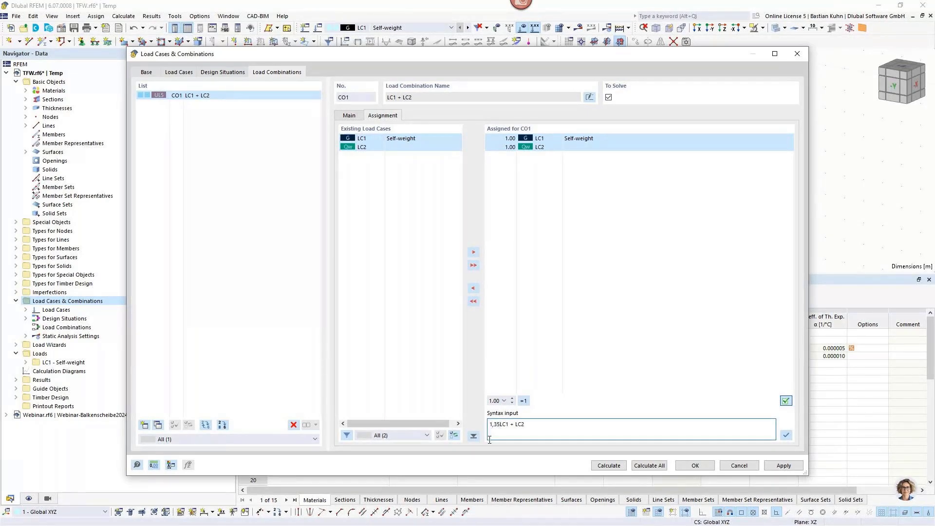
text(*)
key(Right)
key(Right)
text(1,5*)
click(786, 435)
click(695, 465)
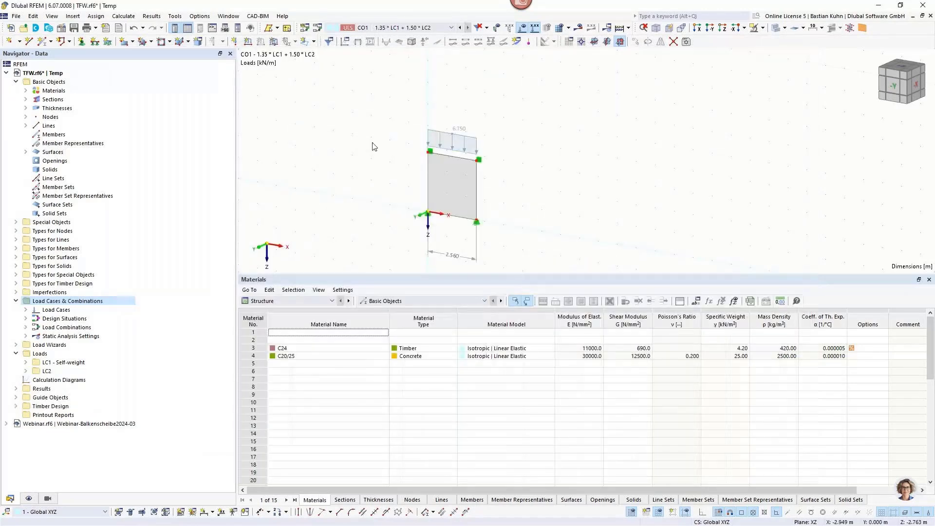
Activate load case LC2 and assign a nodal force of -8 kN in the X direction to the wall's upper node away from the origin
click(382, 28)
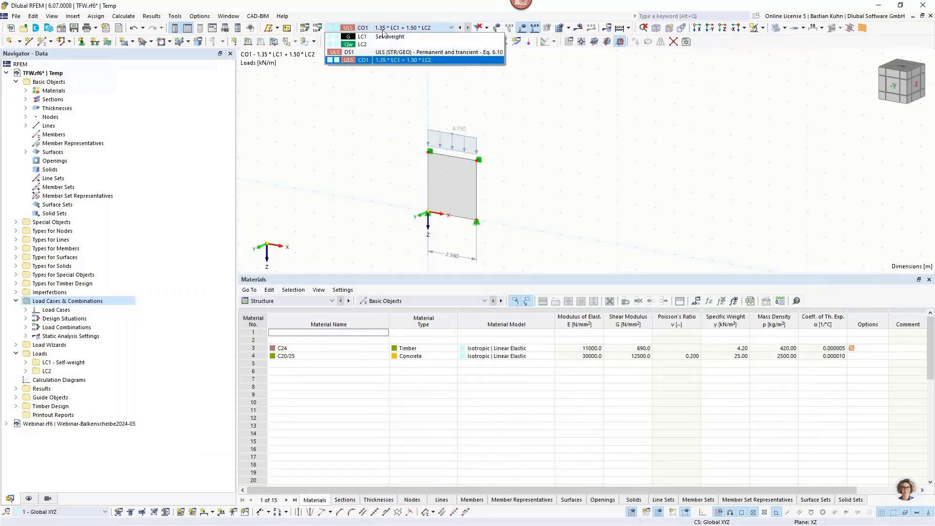
click(378, 44)
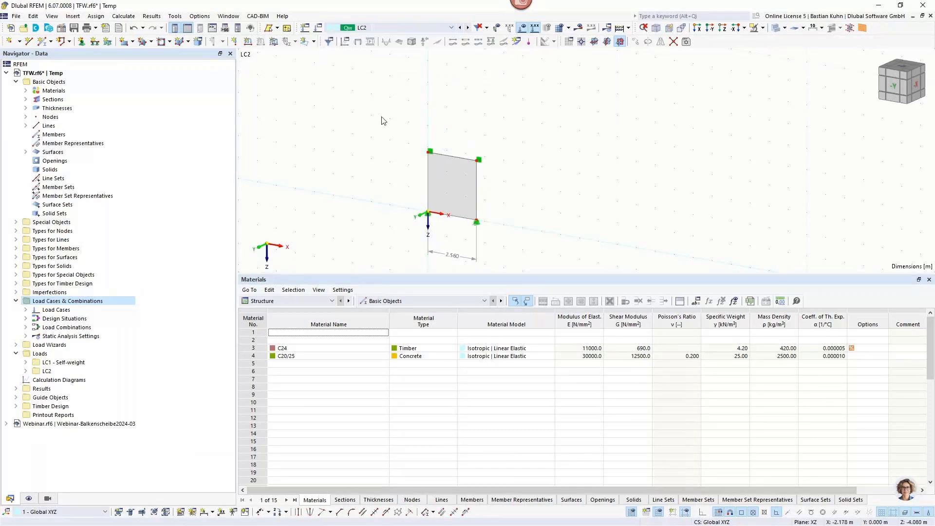
click(235, 43)
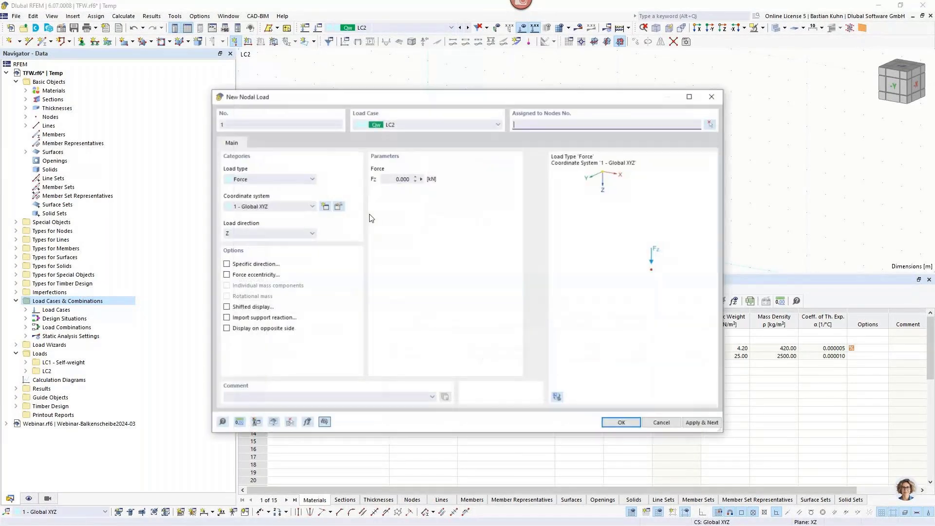
click(375, 177)
double_click(374, 177)
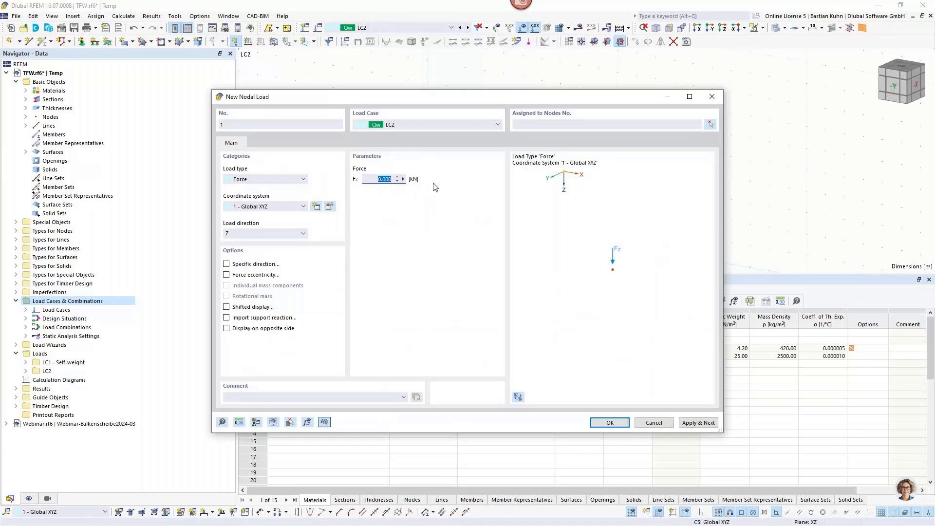
text(8)
click(272, 233)
click(258, 241)
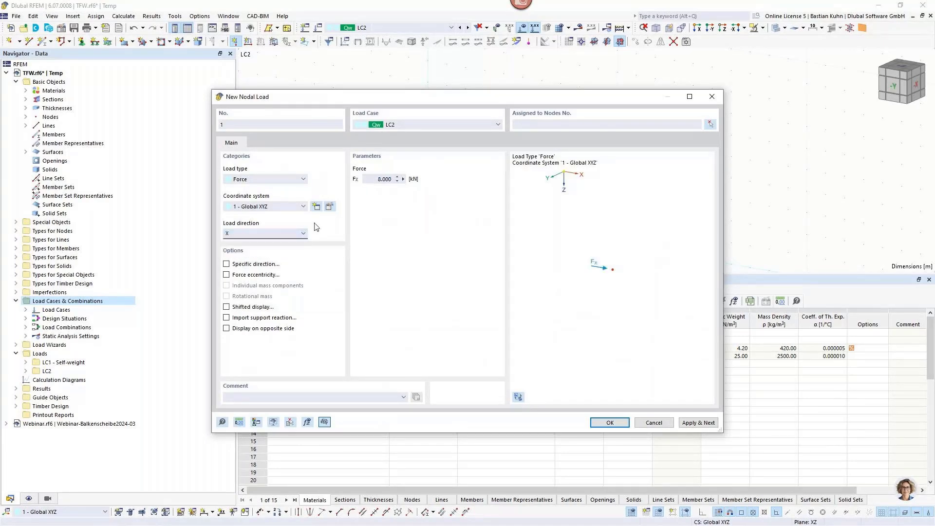
click(372, 176)
text(-)
key(Return)
click(478, 159)
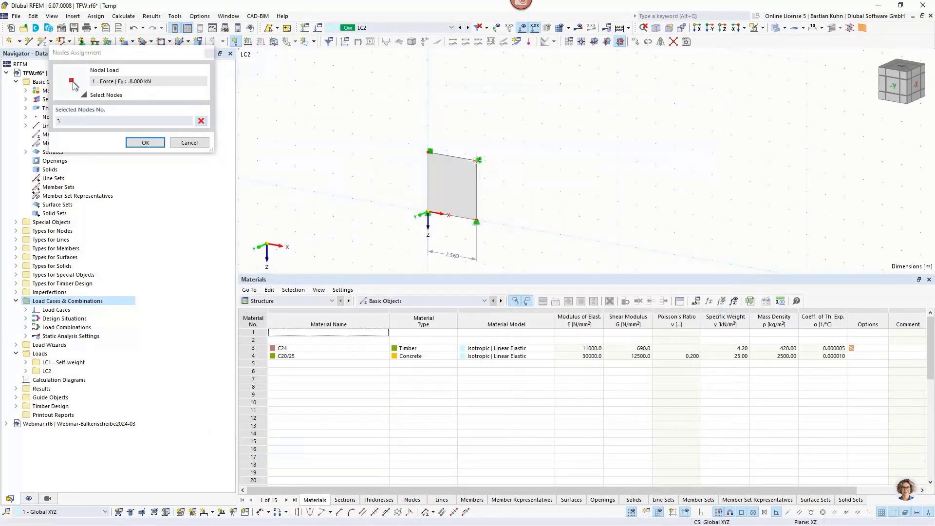
key(Return)
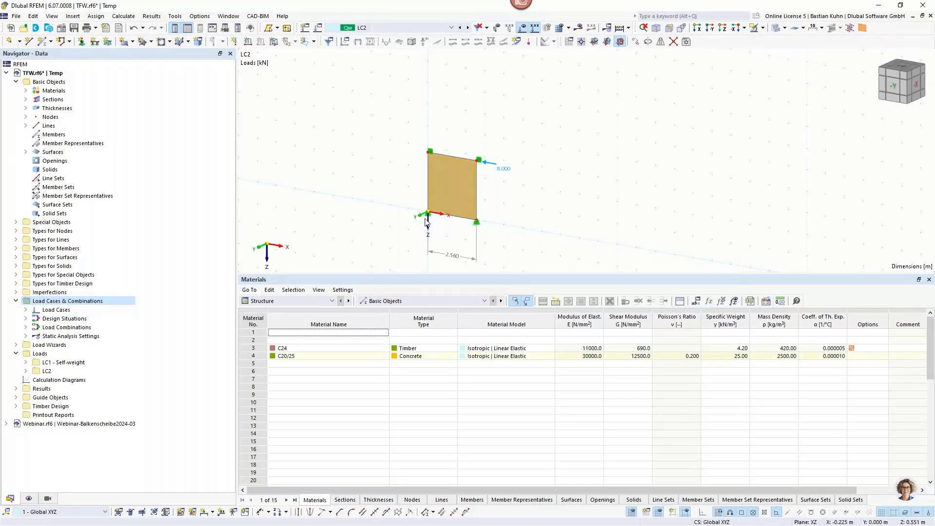
Open the thickness definition of the wall surface for editing
mouse_move(437, 180)
double_click(437, 178)
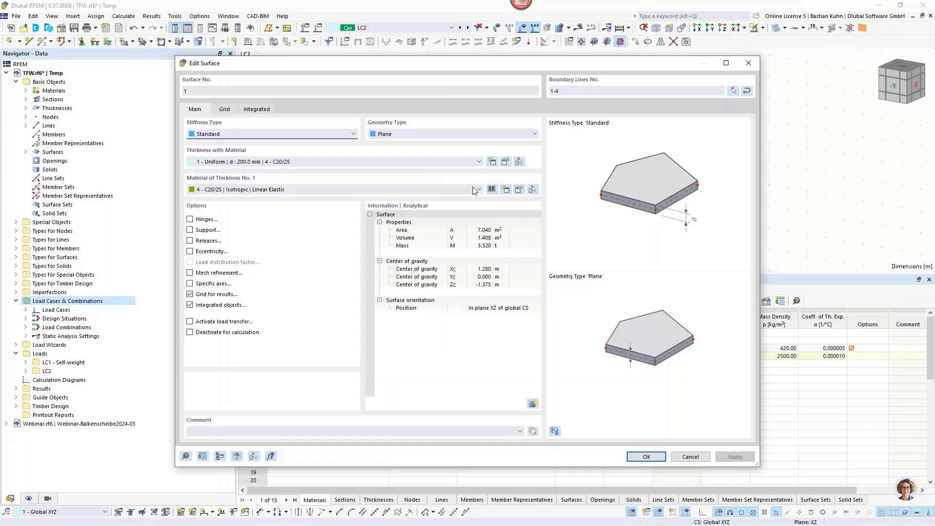
click(505, 164)
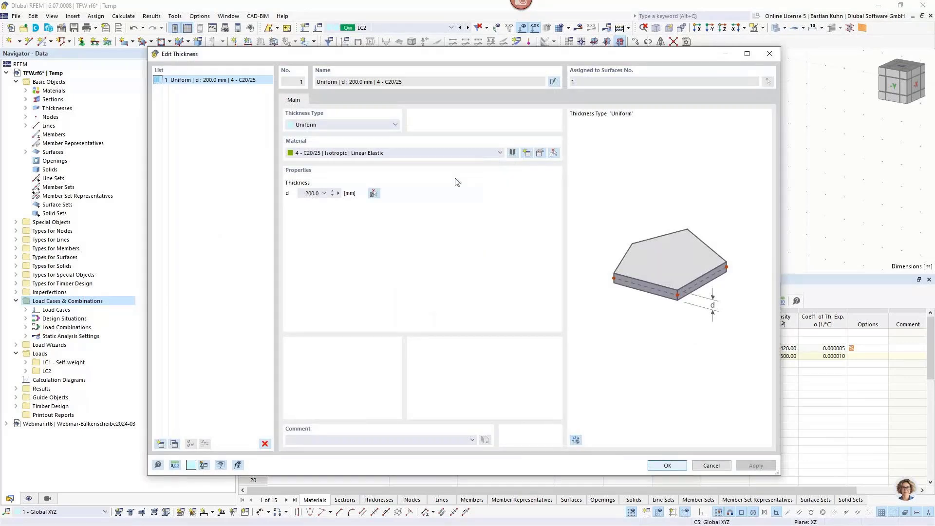
Try the Layers thickness type and view its library of layer compositions
click(390, 123)
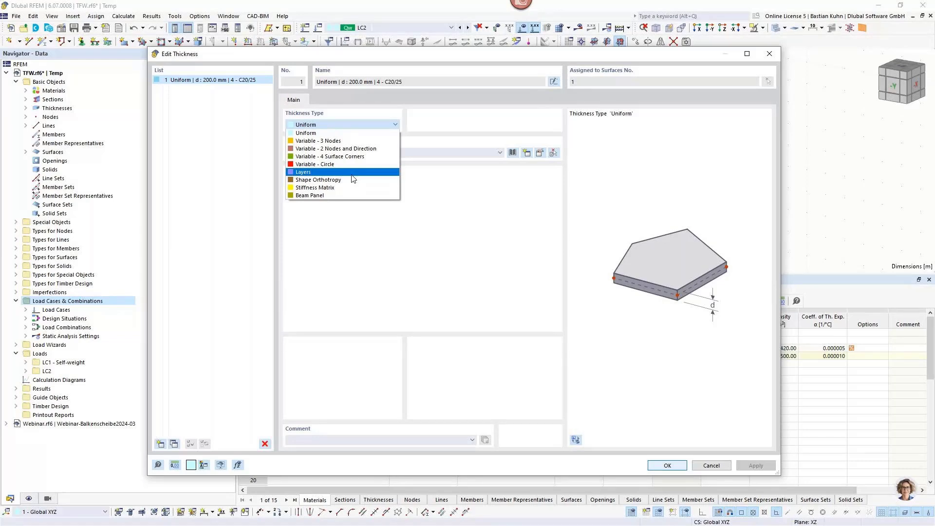
click(354, 172)
click(323, 100)
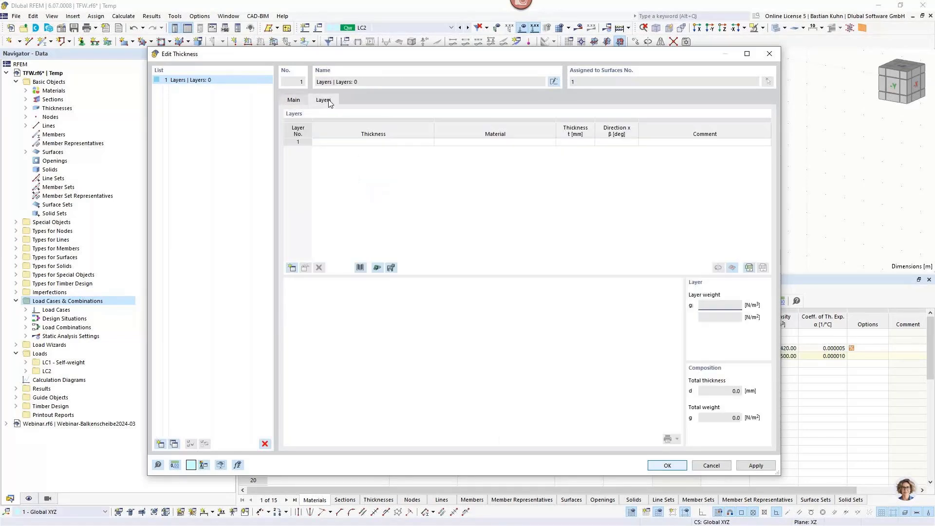
click(360, 267)
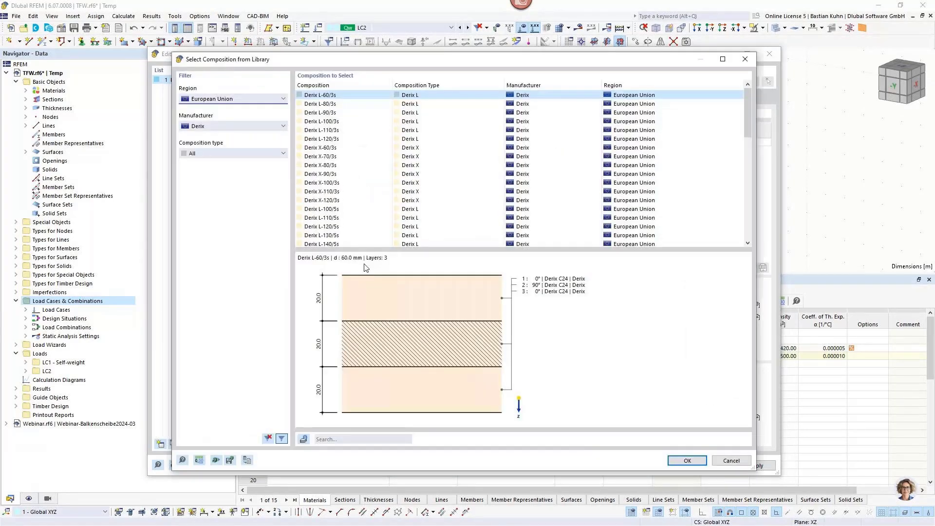
click(731, 460)
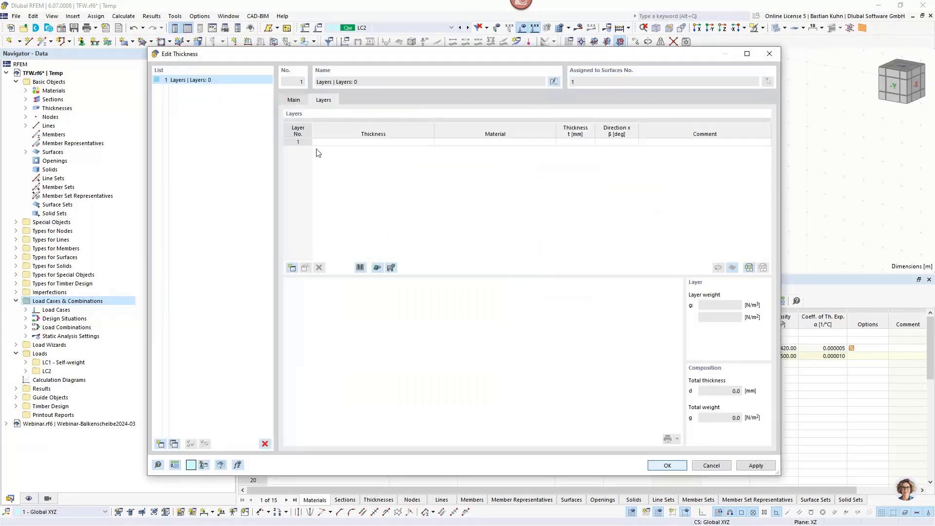
Set the thickness type of the wall surface to Beam Panel
click(294, 101)
click(324, 126)
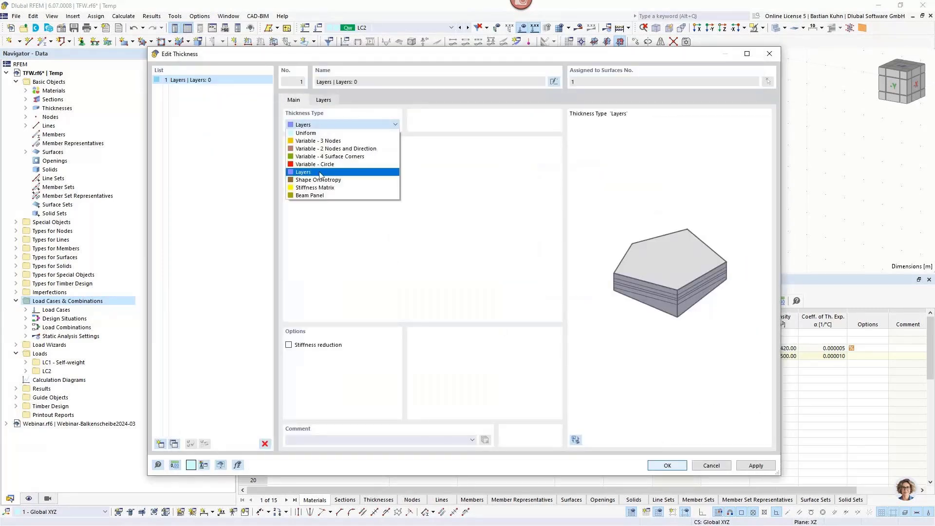
click(320, 195)
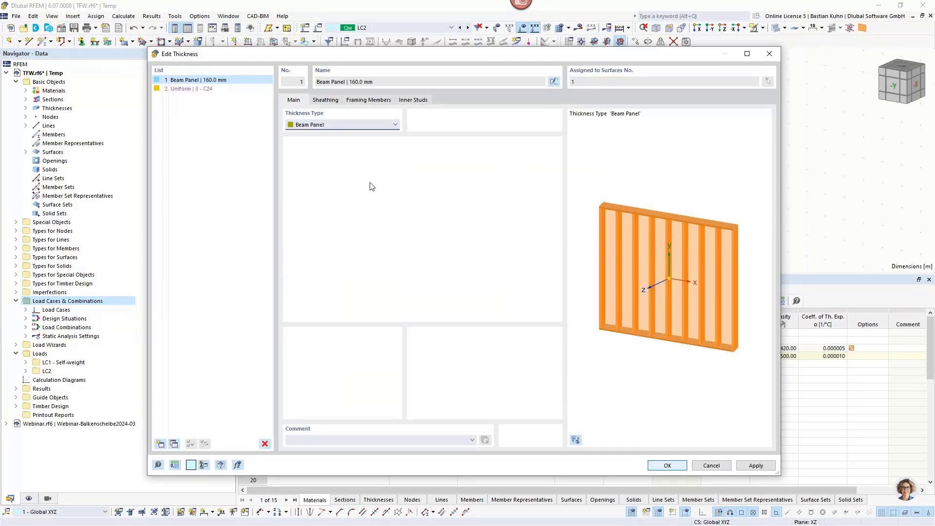
Examine the OSB series offered for the front sheathing in the material library, including OSB (EN 300), OSB/2 and OSB/3 (> 10 - 18 mm)
click(326, 100)
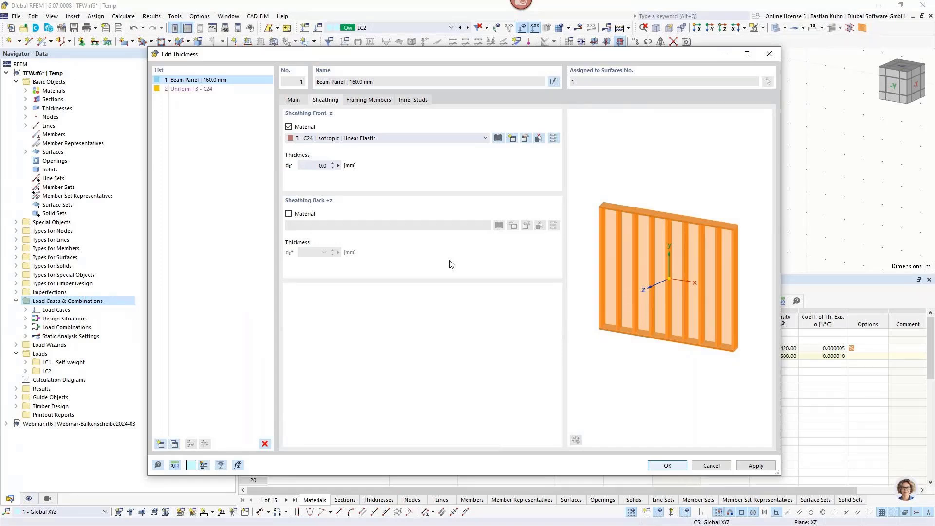
click(497, 139)
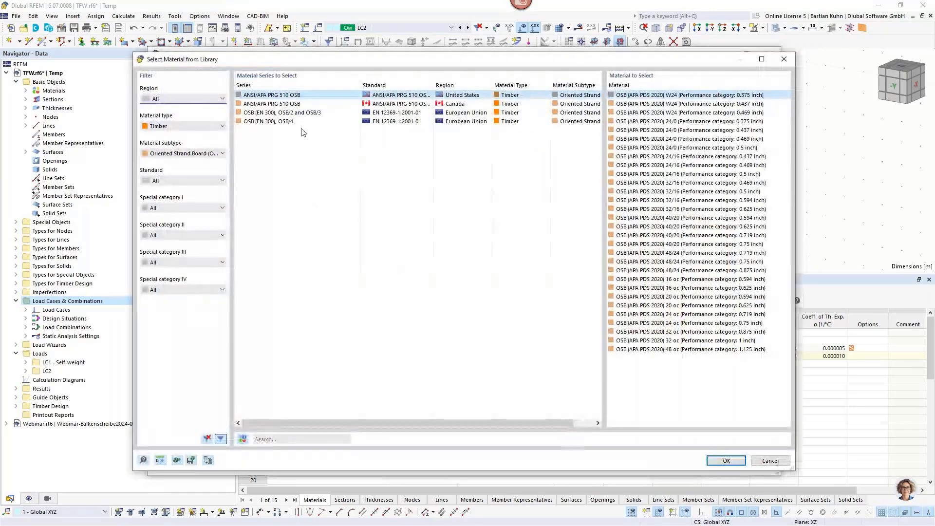
click(297, 113)
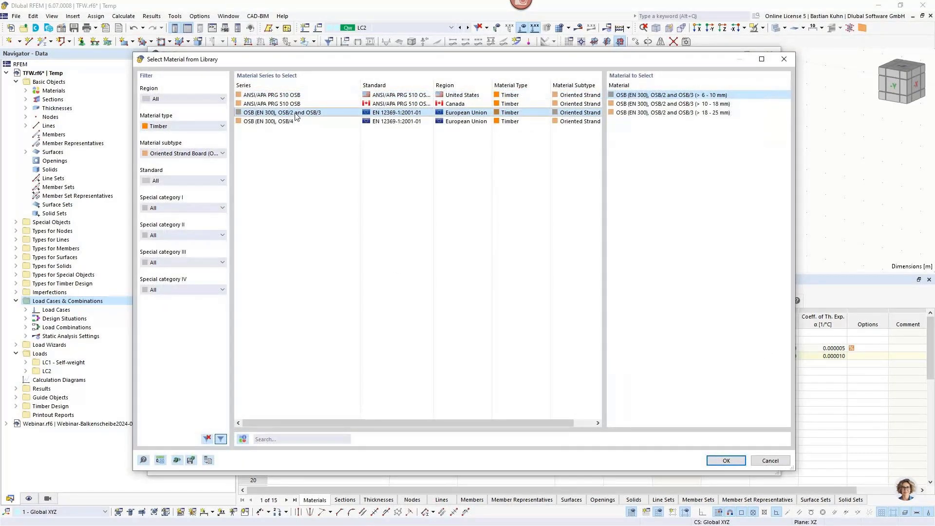
click(292, 95)
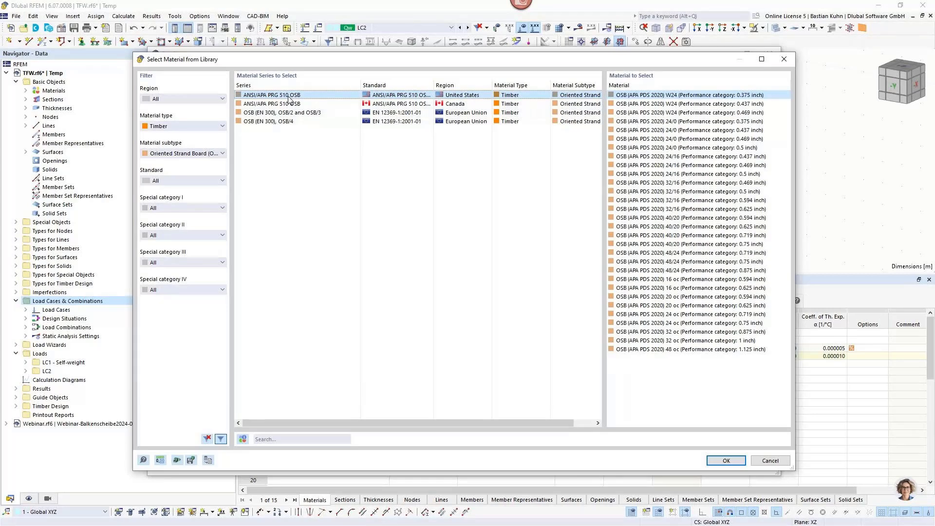
click(285, 113)
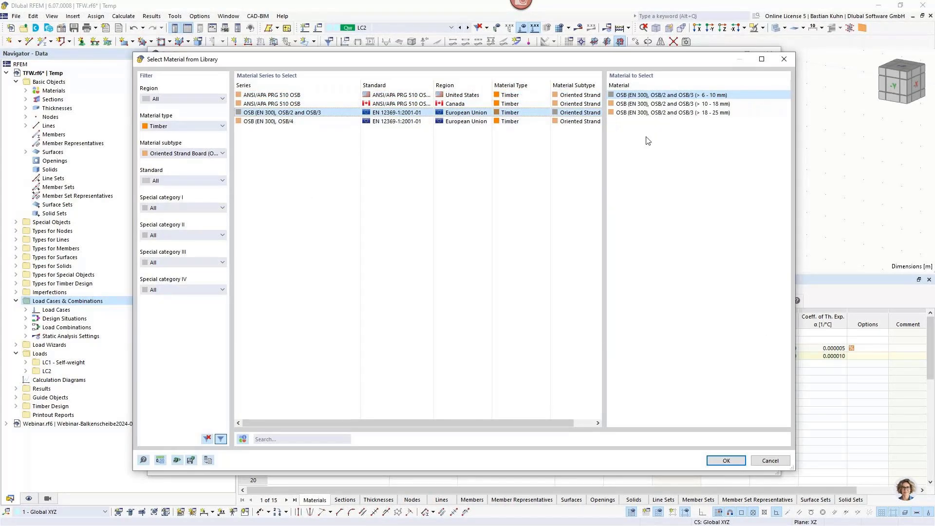
click(720, 105)
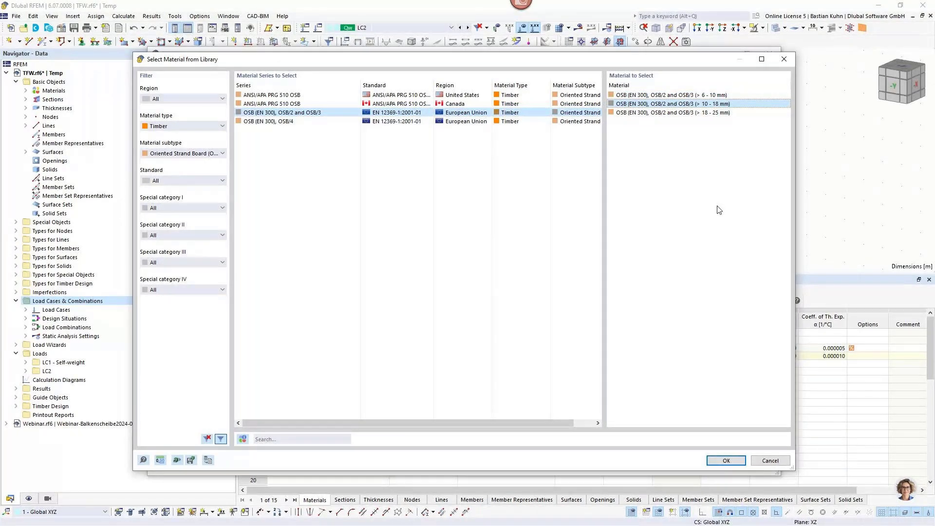
Examine the Gypsum board materials in the library and return the subtype filter to Oriented Strand Board (OSB)
click(204, 153)
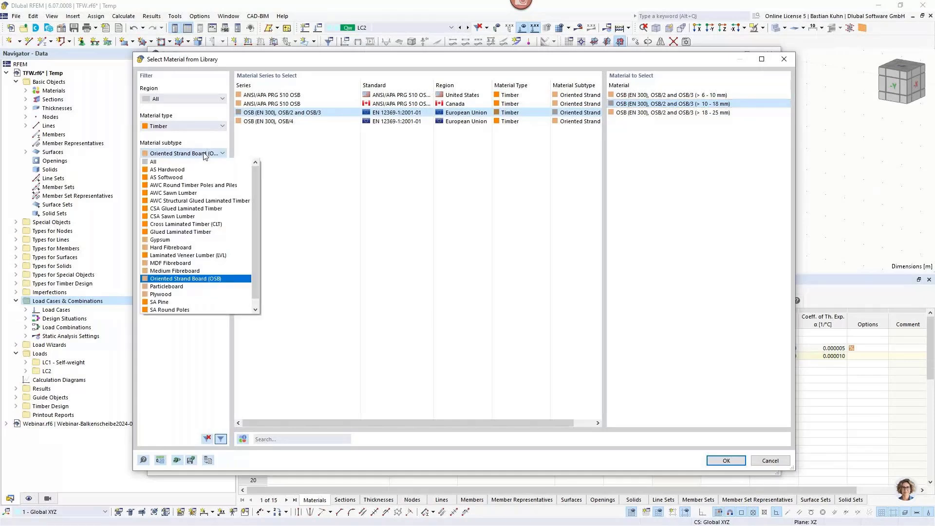
click(189, 244)
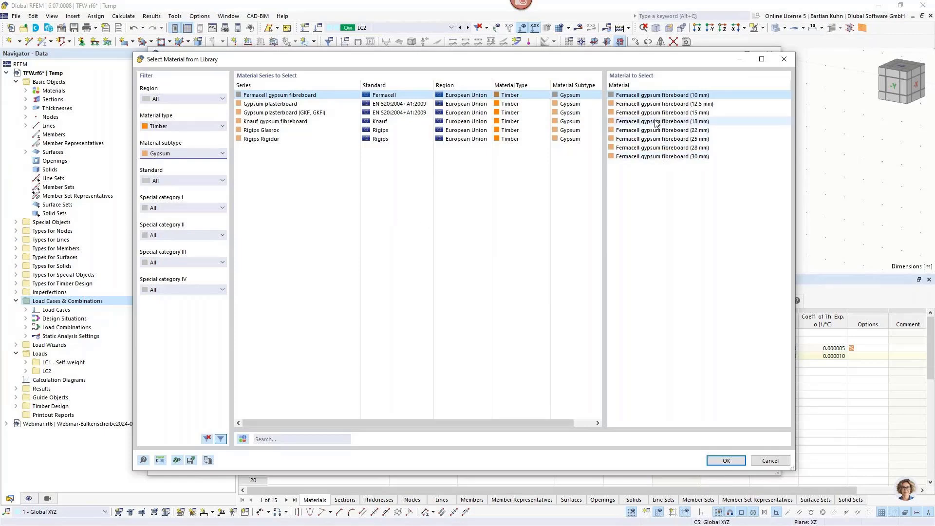
click(190, 154)
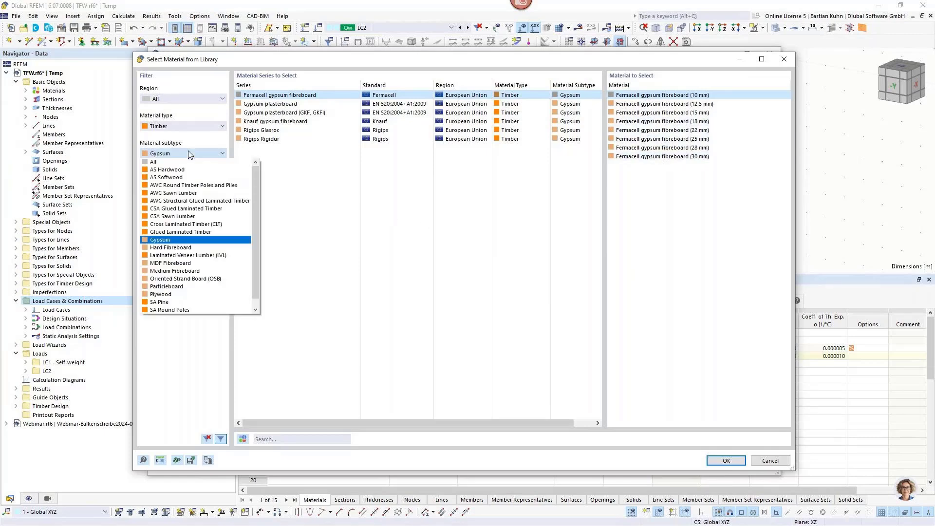
click(201, 279)
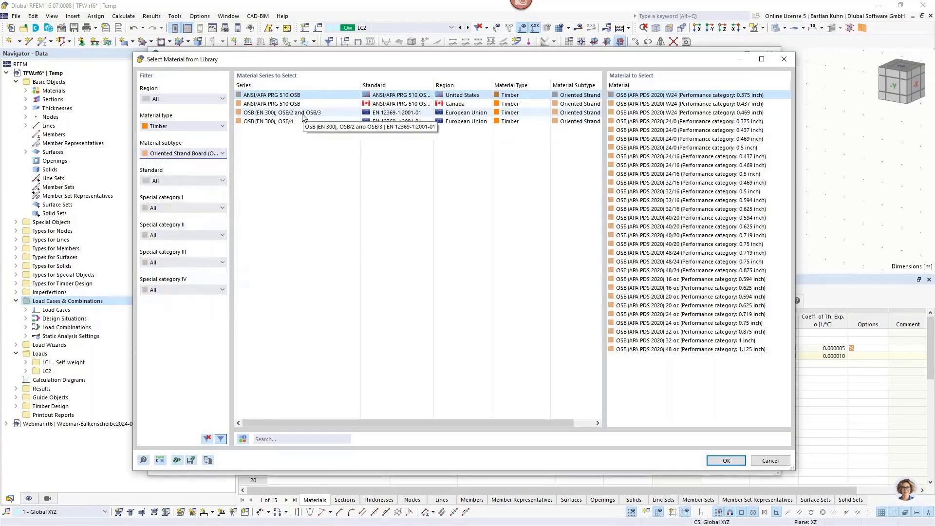
Assign OSB (APA PDS 2020) 24/0 (Performance category: 0.5 inch) as the front sheathing material
click(706, 147)
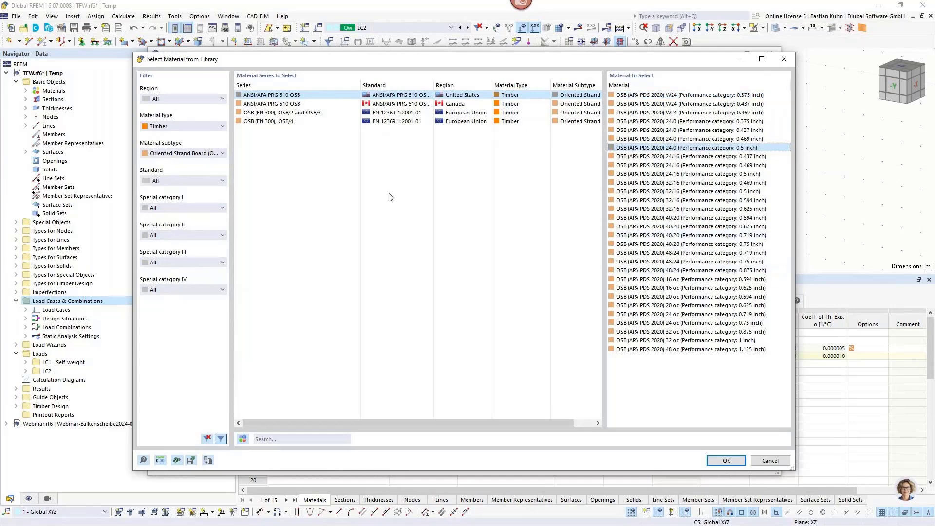
click(713, 461)
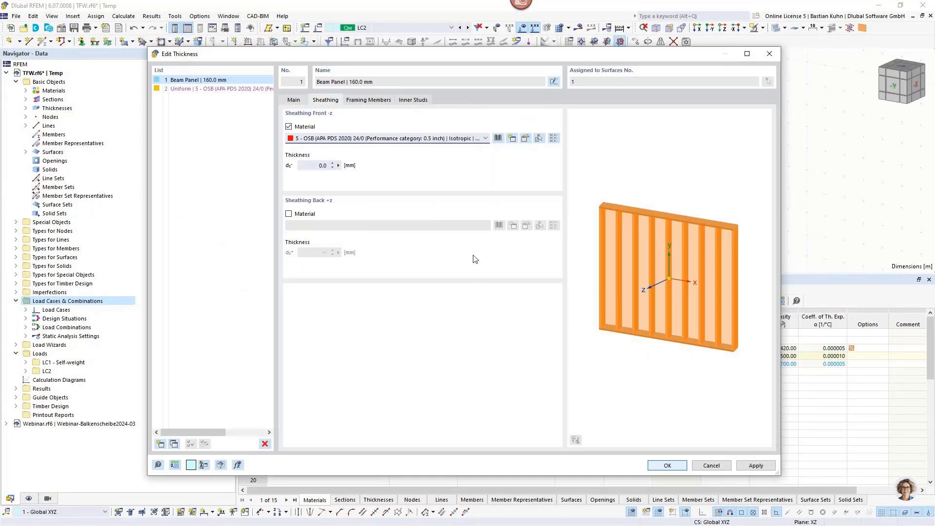
click(321, 165)
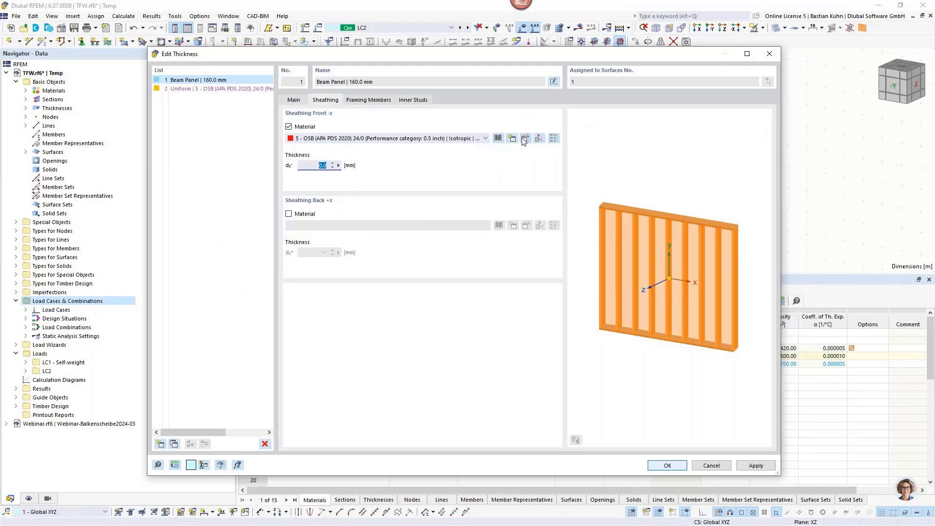
Choose OSB (EN 300), OSB/2 and OSB/3 (> 10 - 18 mm) from the library as the front sheathing material
click(499, 140)
click(292, 112)
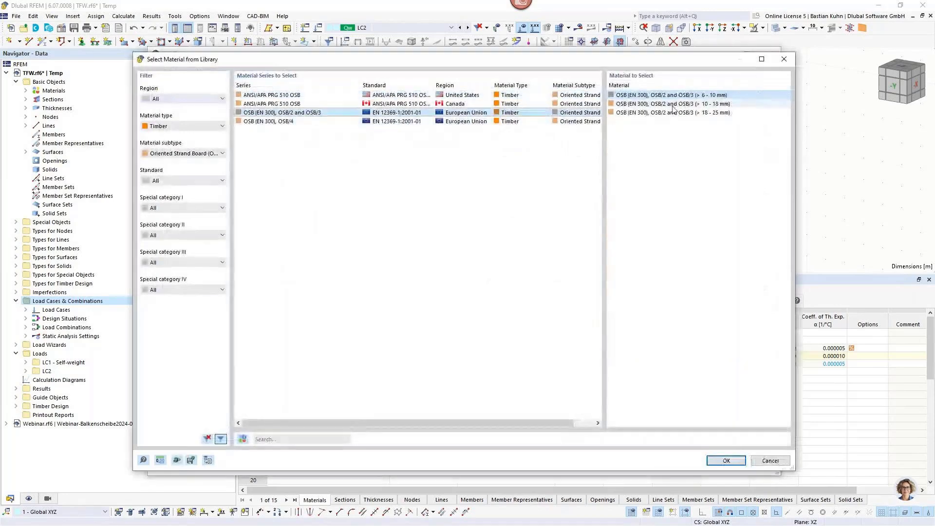
click(674, 105)
click(714, 461)
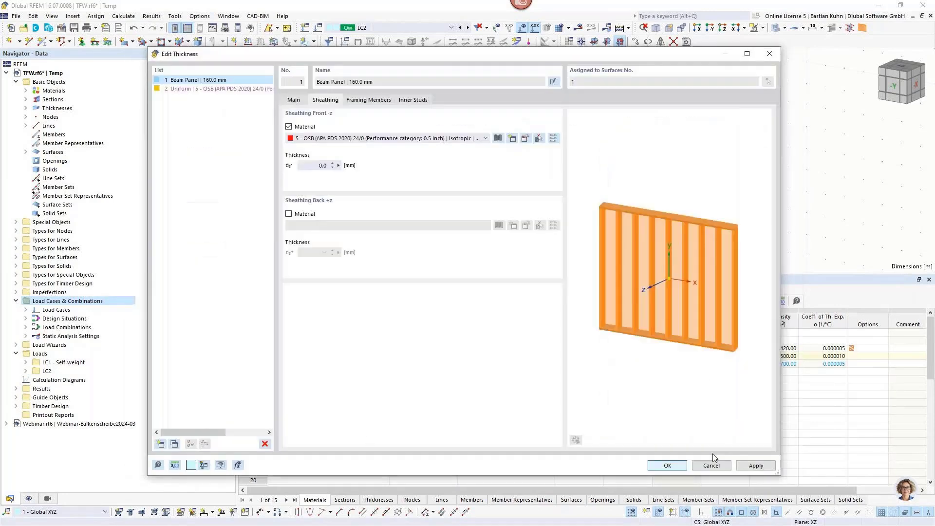
Set the OSB sheathing's material model to Orthotropic | Linear Elastic (Surfaces) and the front sheathing thickness to 15 mm
click(524, 140)
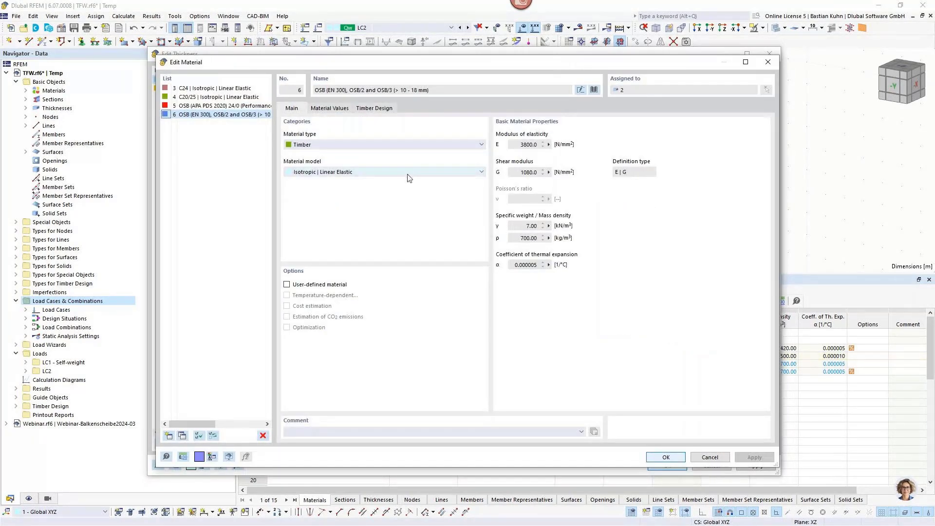
click(408, 175)
click(397, 192)
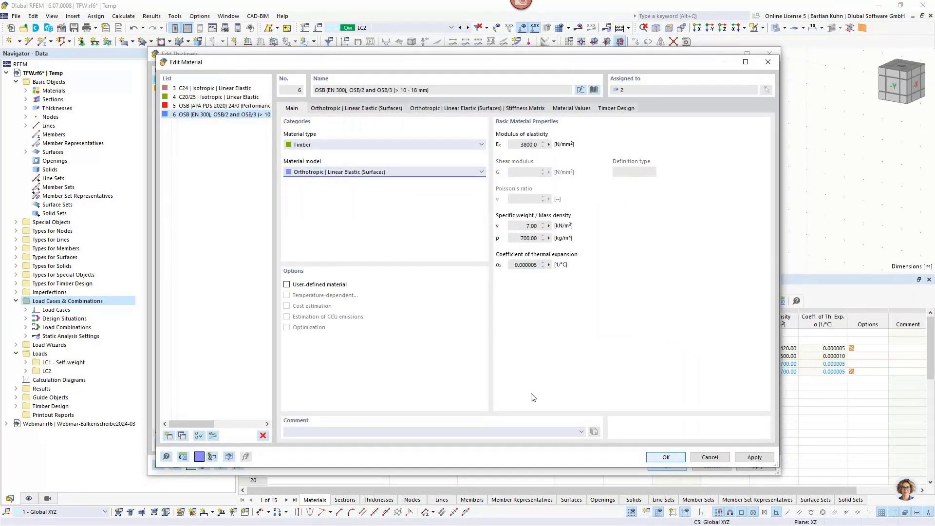
click(653, 460)
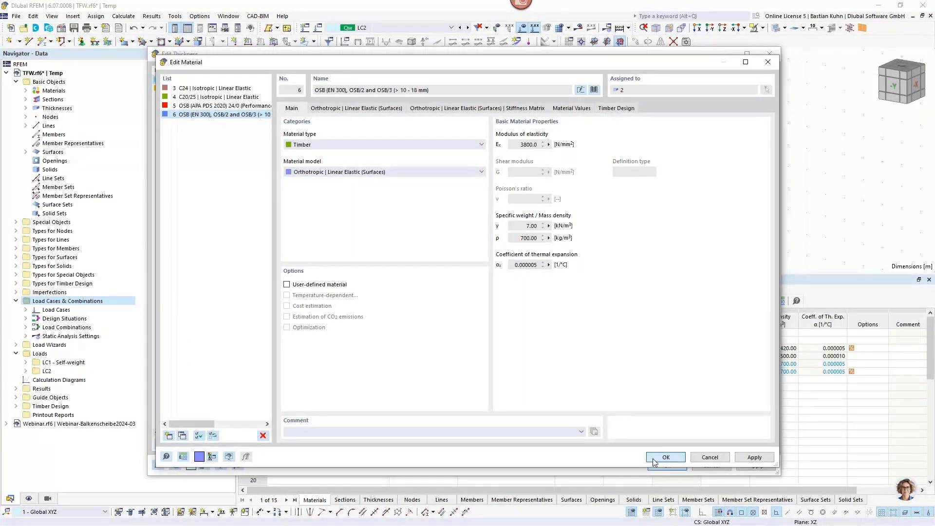
click(666, 457)
click(324, 165)
text(15)
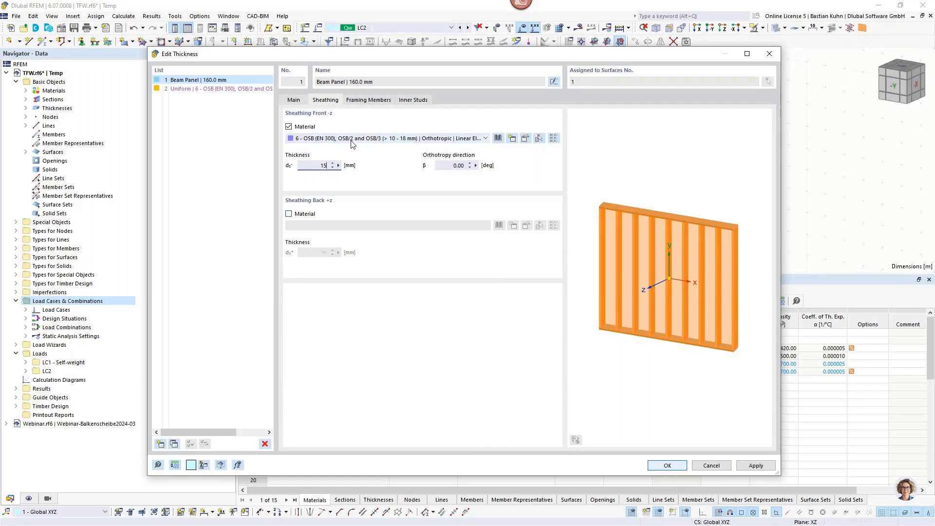
Examine the framing member settings and view the section library for the -y framing member without choosing a section
click(364, 100)
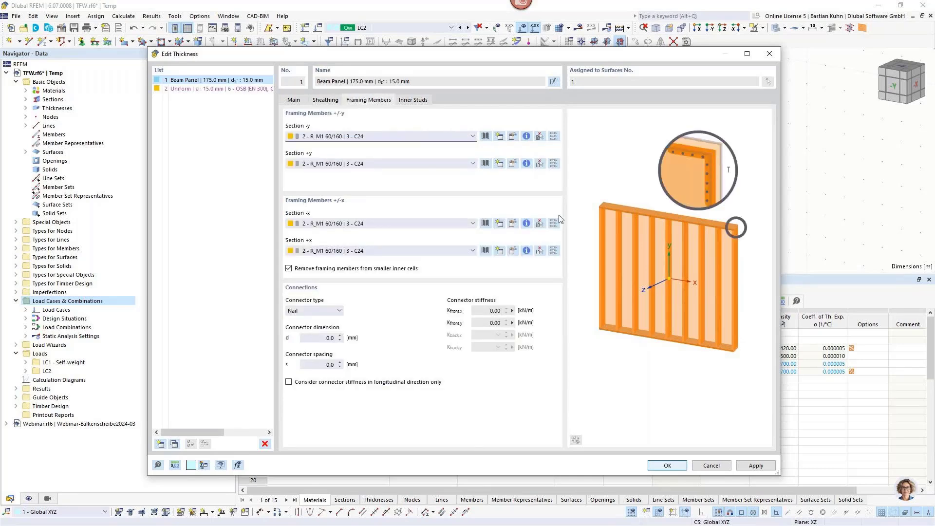
click(486, 136)
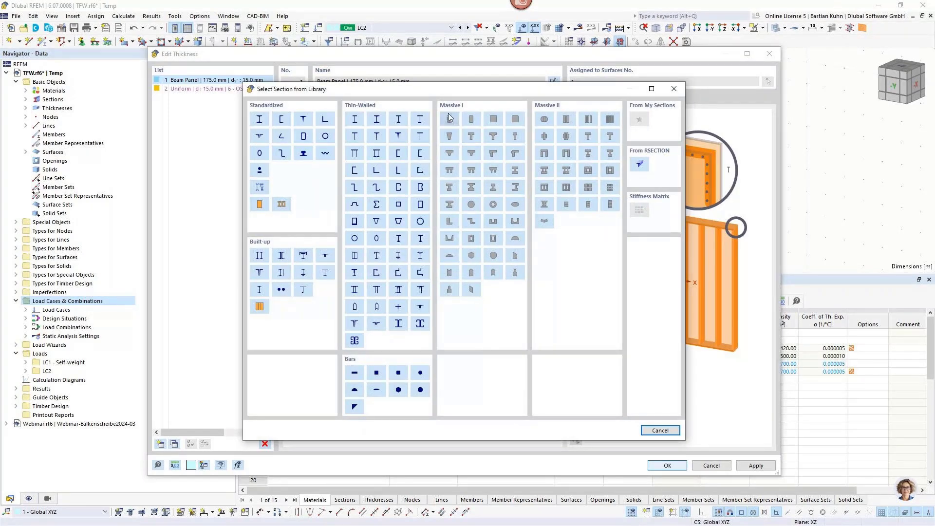
drag(497, 94, 782, 101)
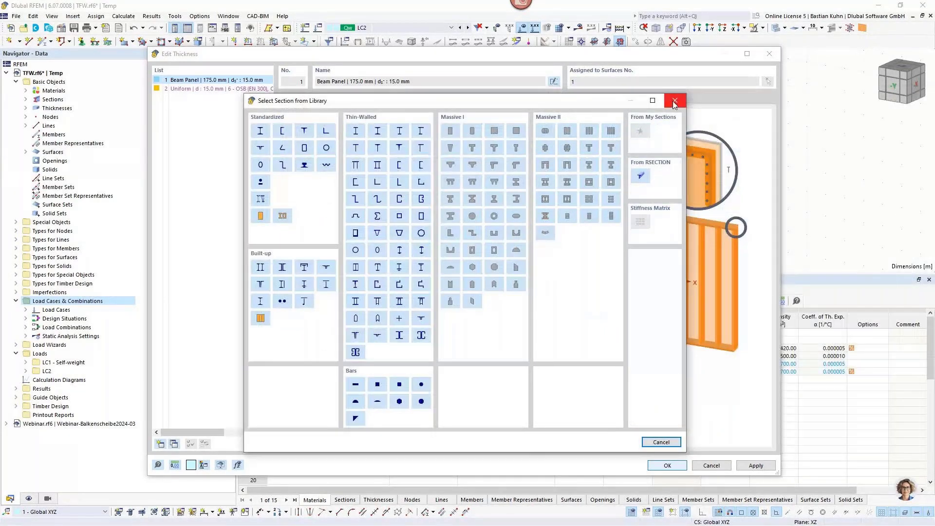
click(676, 96)
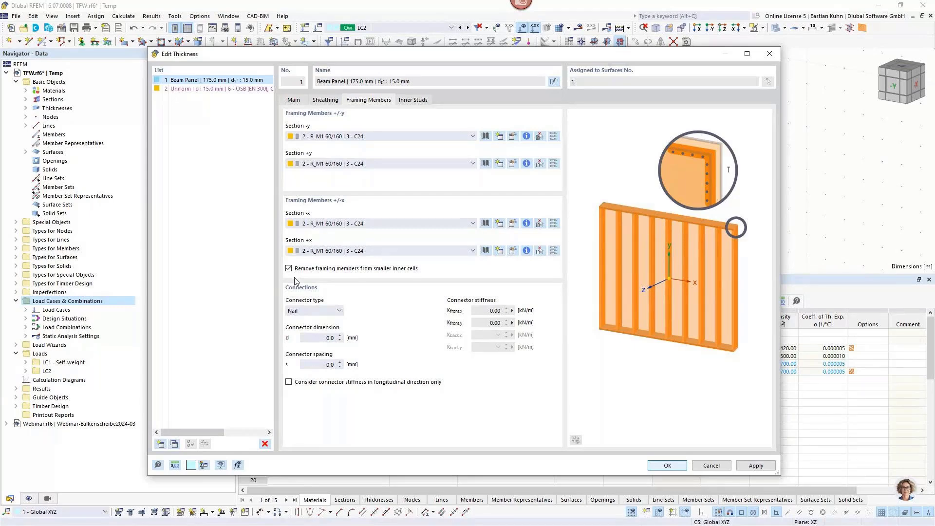
Define the framing member connections as Staple connectors of 1.5 x 50 mm with a connector spacing of 75 mm
click(323, 310)
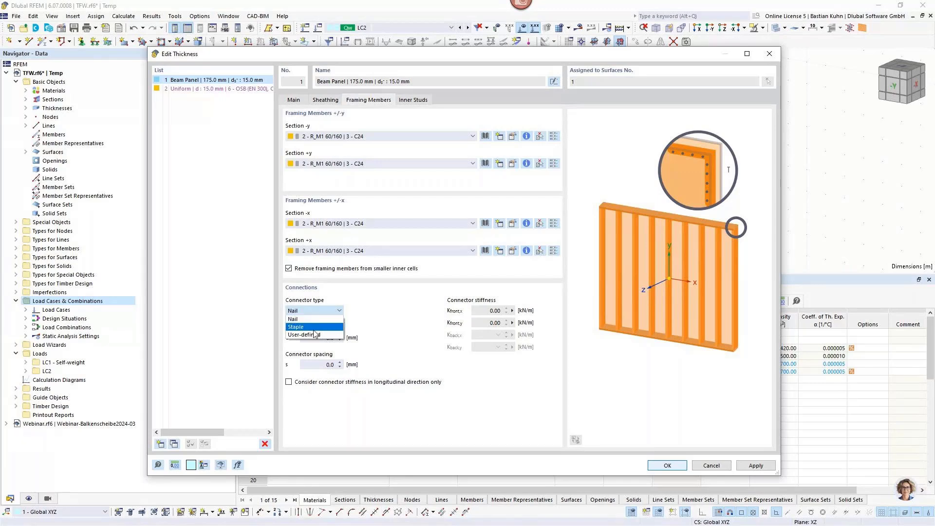
click(315, 335)
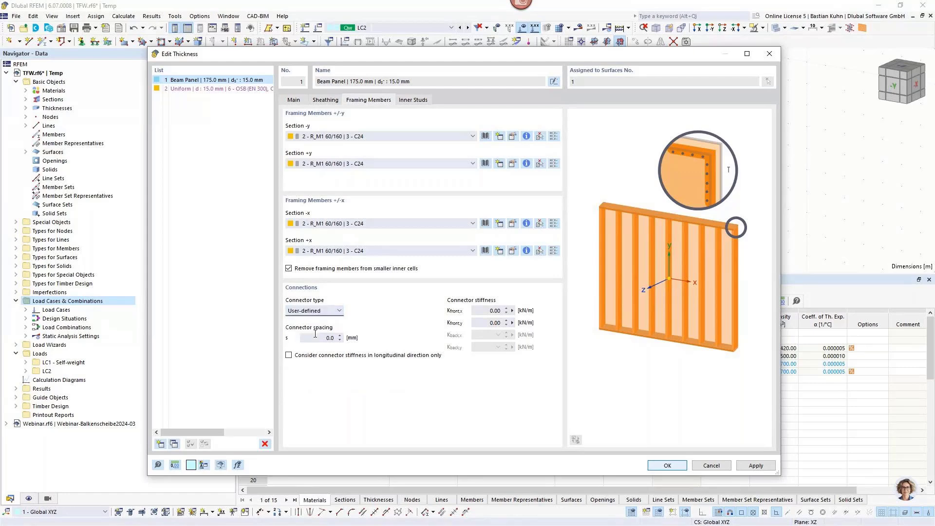
click(316, 311)
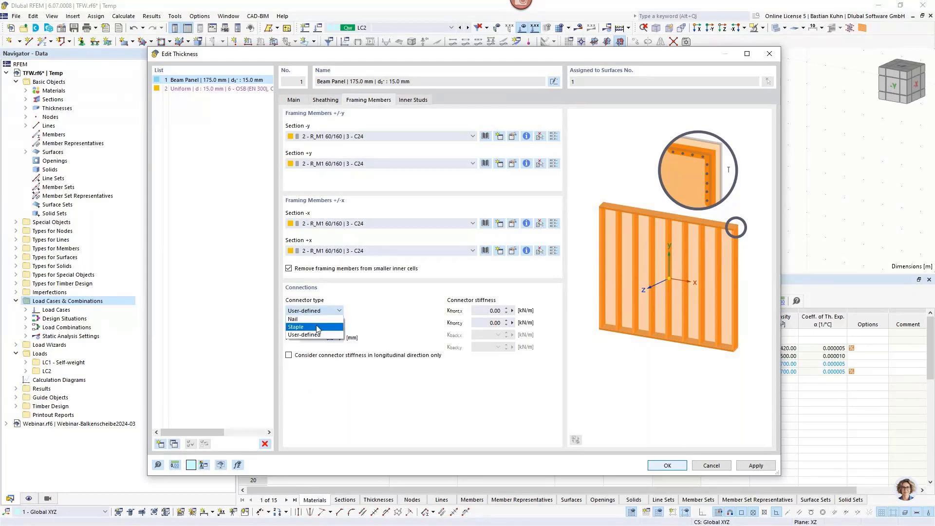
click(319, 329)
click(307, 339)
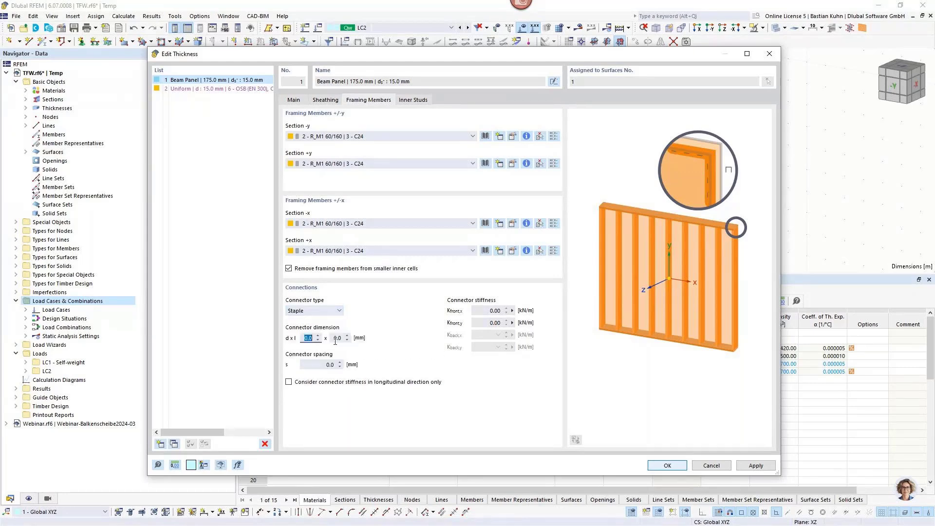
text(1,5)
click(336, 339)
text(50)
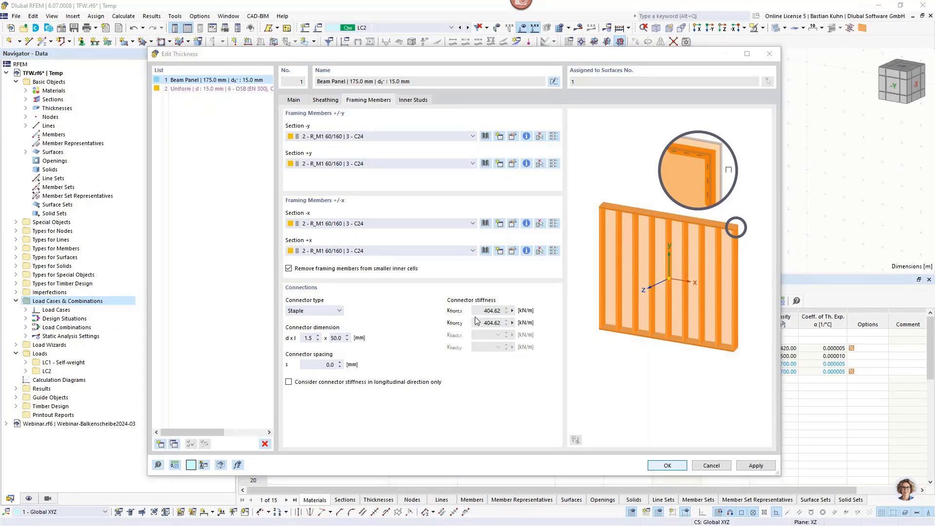
click(316, 365)
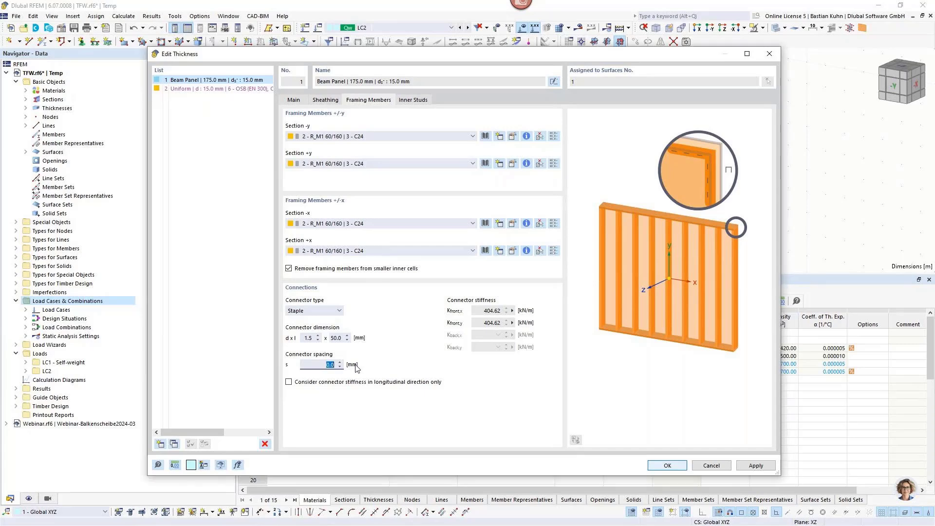
text(75)
Check the slip modulus calculation for the staples in the browser's knowledge base article, and return to RFEM
key(alt+Tab)
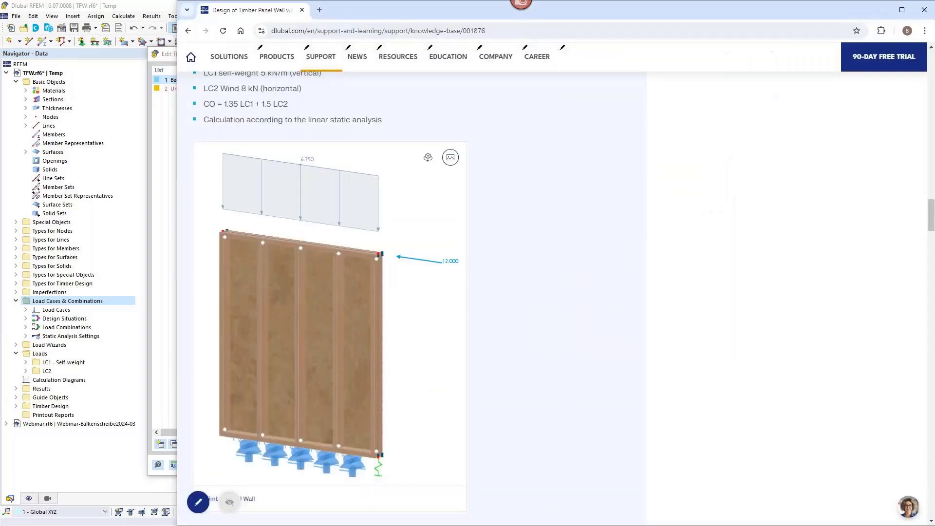
scroll(682, 323, up, 10)
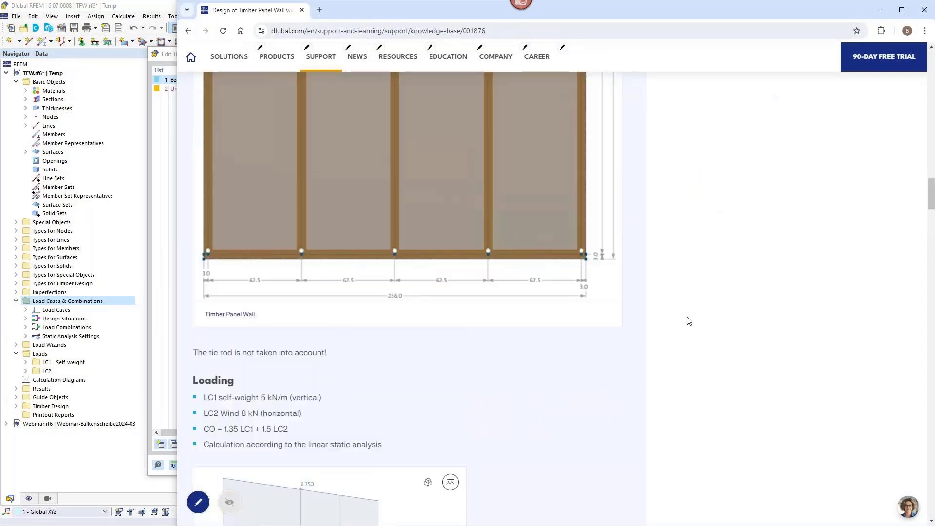
scroll(688, 321, up, 10)
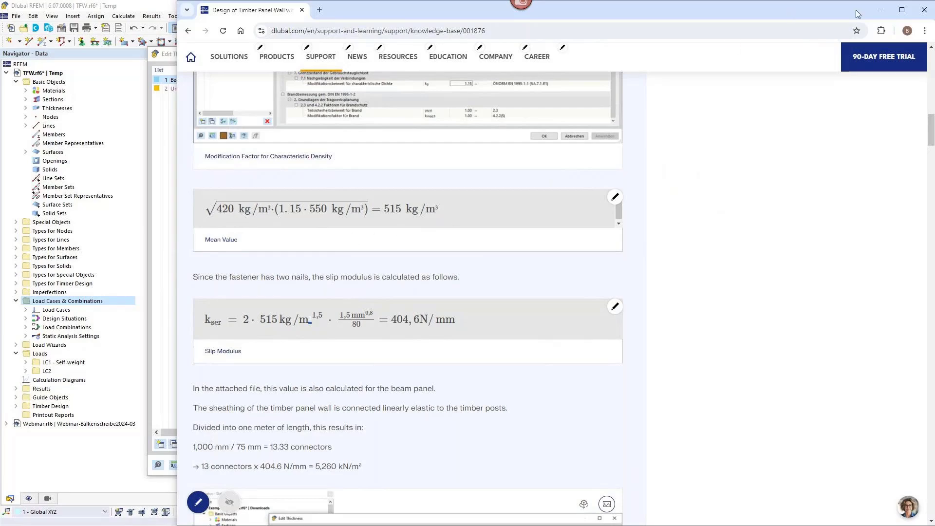
click(879, 12)
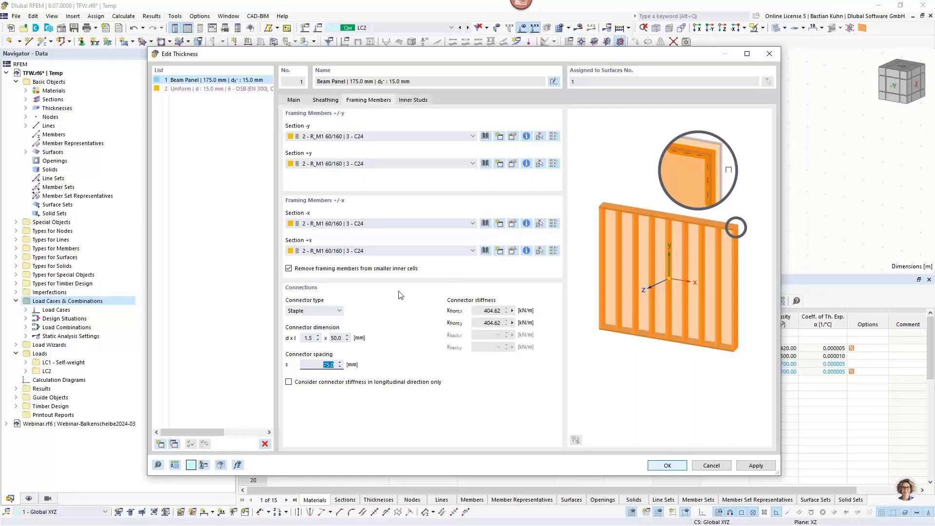
Examine the section choices for the inner studs and compare the settings with those of the framing members
click(413, 101)
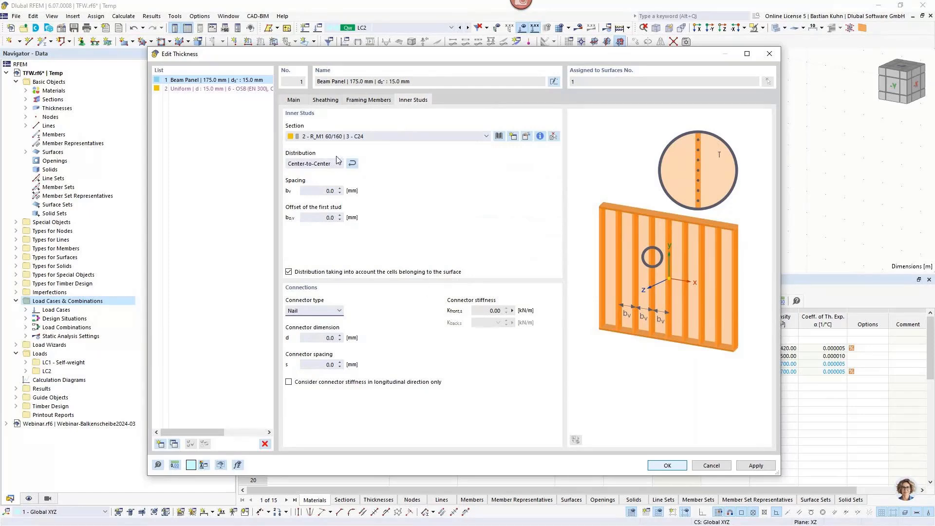
click(310, 137)
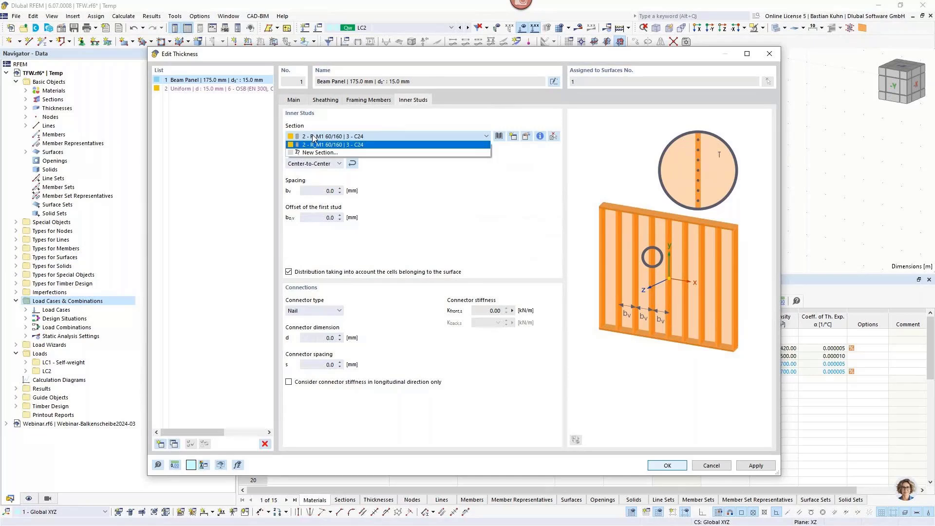
click(324, 123)
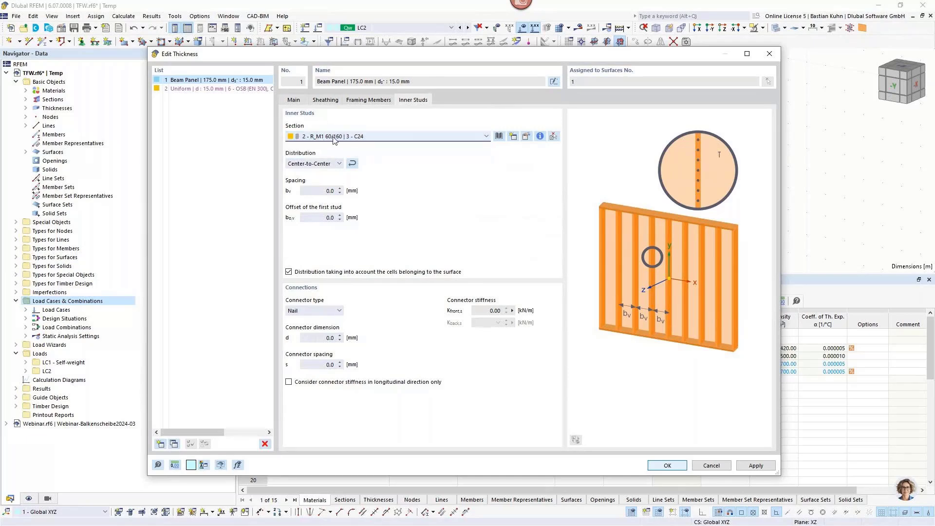
click(359, 100)
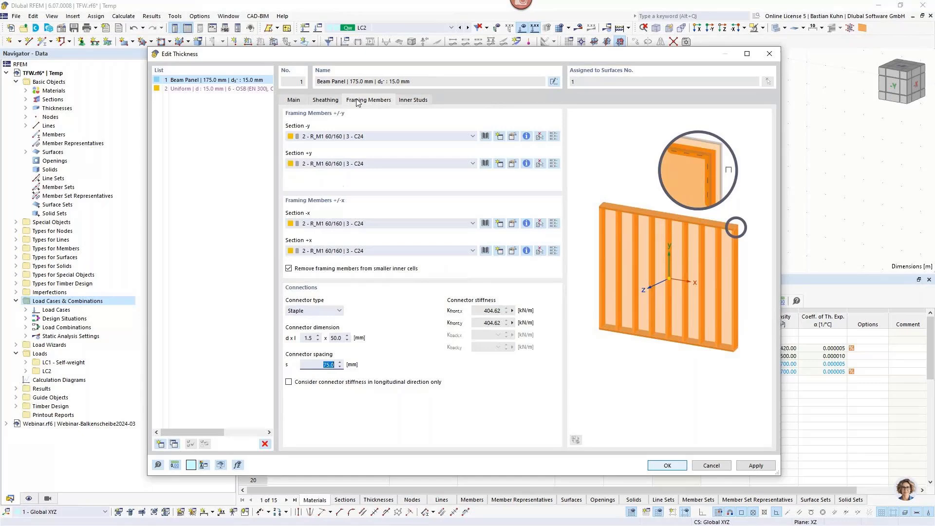
click(418, 101)
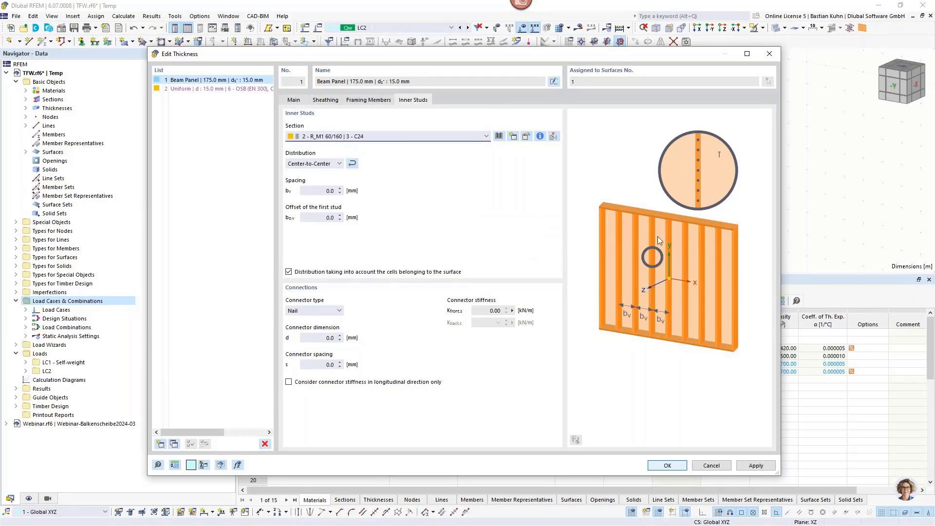
Try a User-Defined inner stud distribution with a spacing of 10000 mm, and return to the Center-to-Center distribution
click(339, 164)
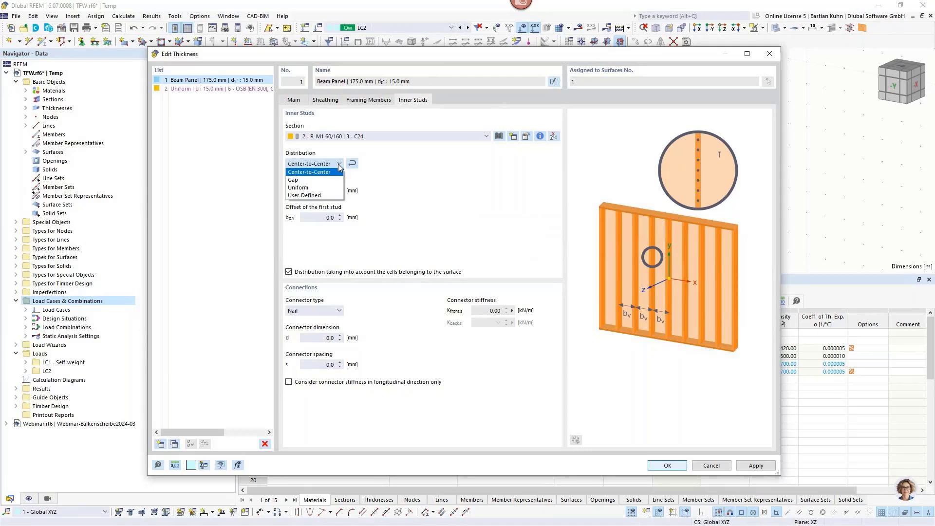
click(327, 198)
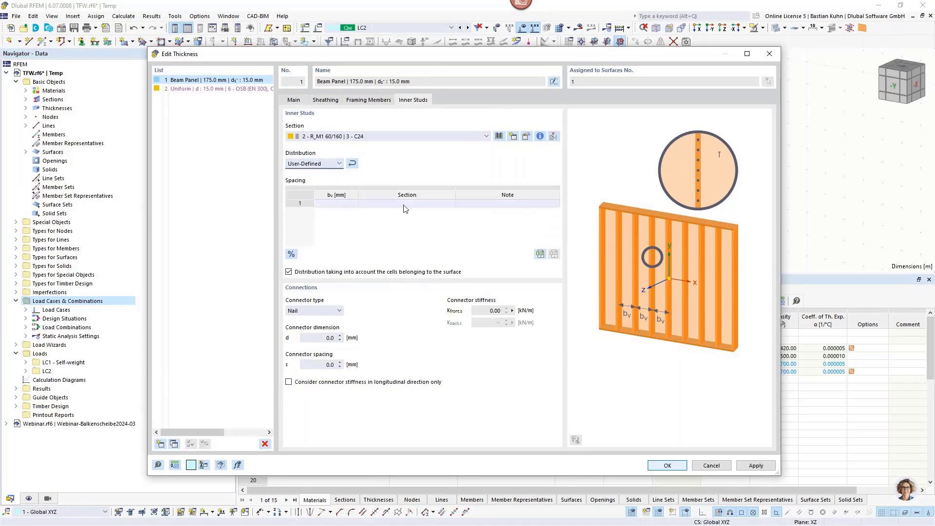
click(405, 204)
click(404, 205)
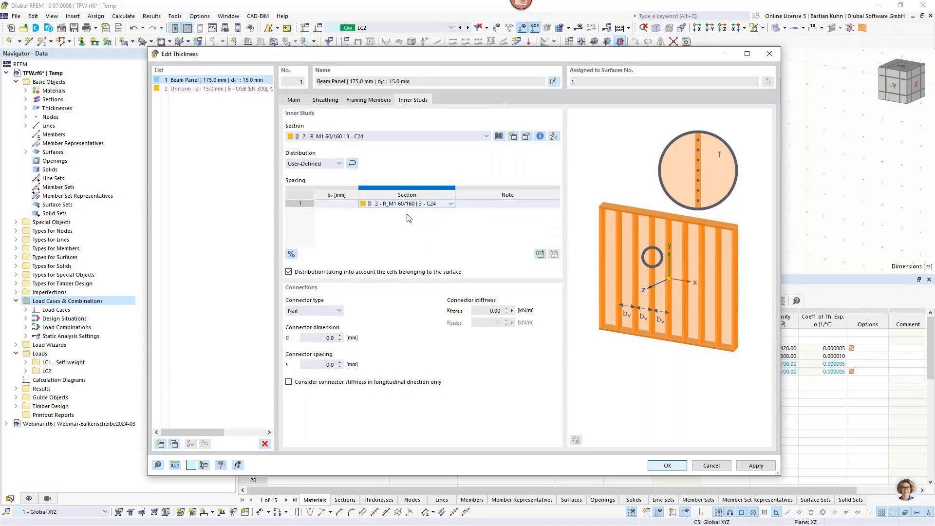
click(336, 204)
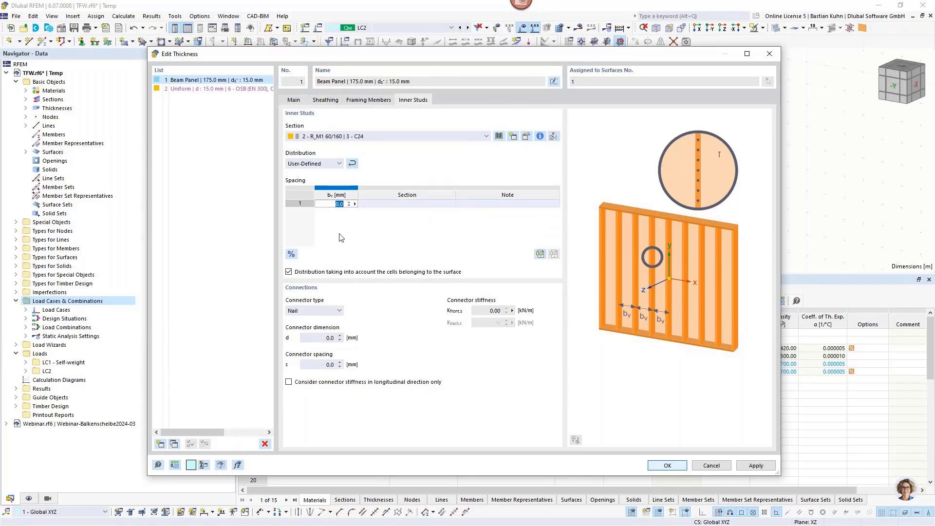
text(10000)
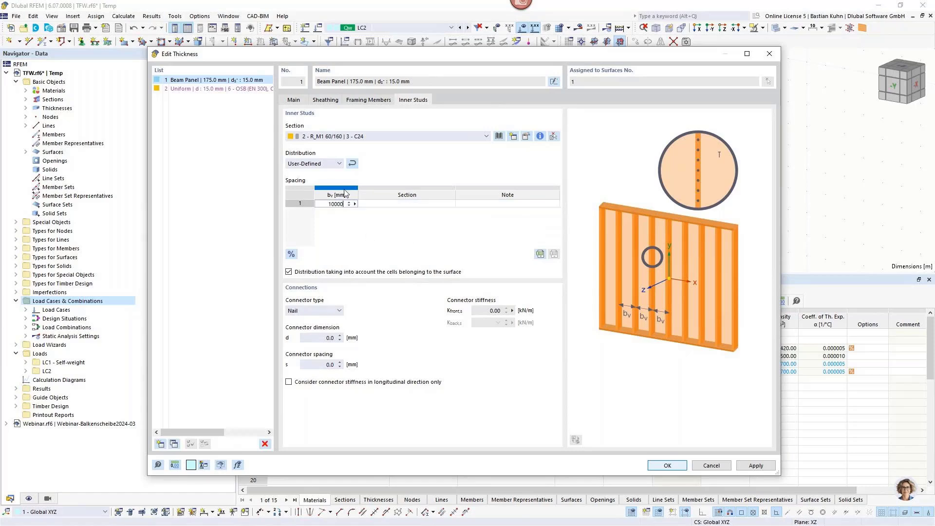
click(335, 164)
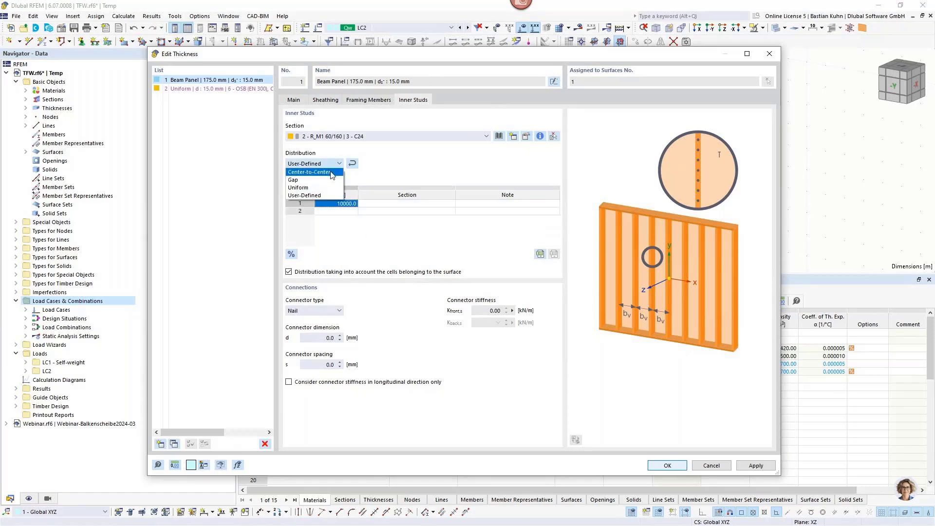
click(332, 173)
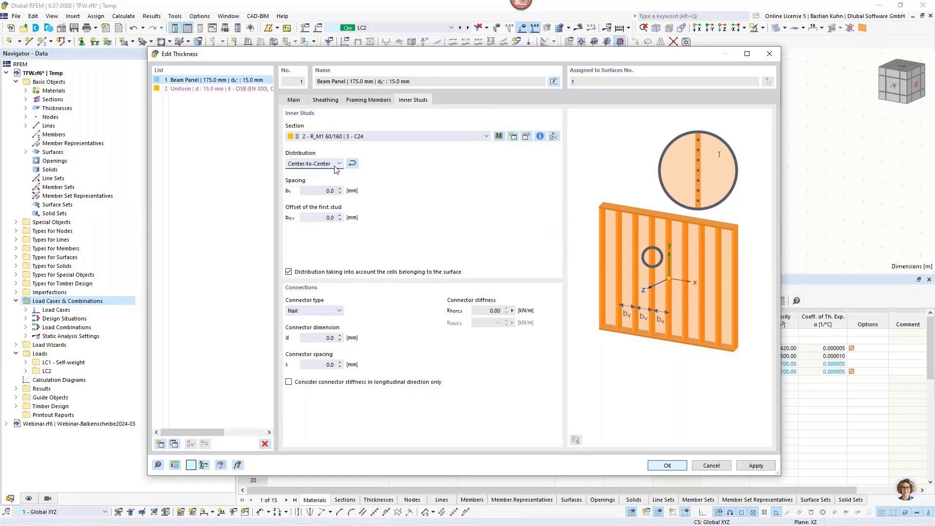
Set the inner stud spacing to 625 mm with 1.5 x 50 mm Staple connectors spaced at 75 mm, and confirm the thickness and surface
click(330, 191)
text(625)
click(335, 312)
click(331, 327)
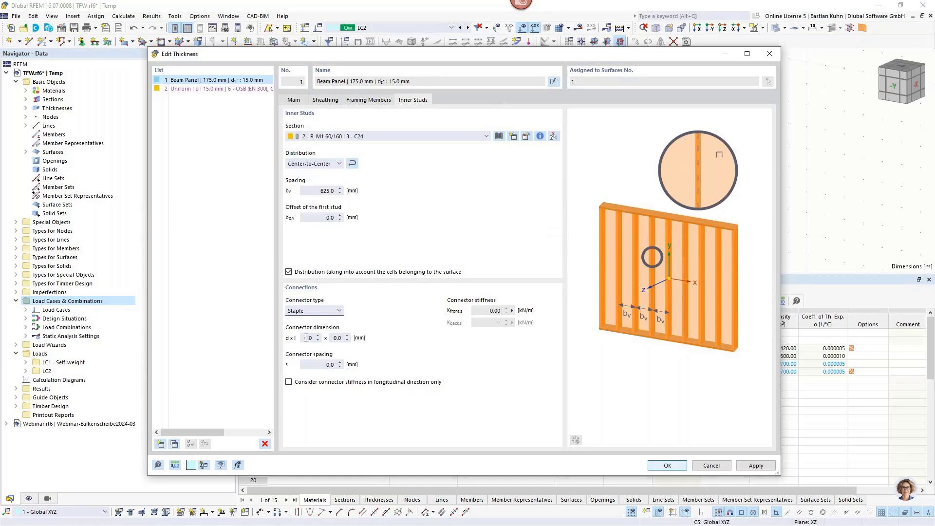
key(Tab)
text(1.5)
key(Tab)
text(50)
key(Tab)
text(75)
click(664, 466)
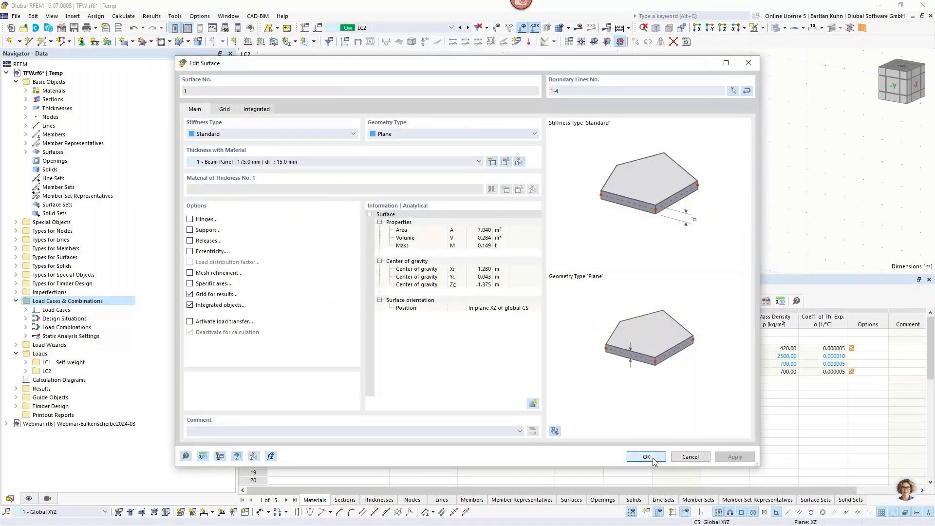
click(647, 457)
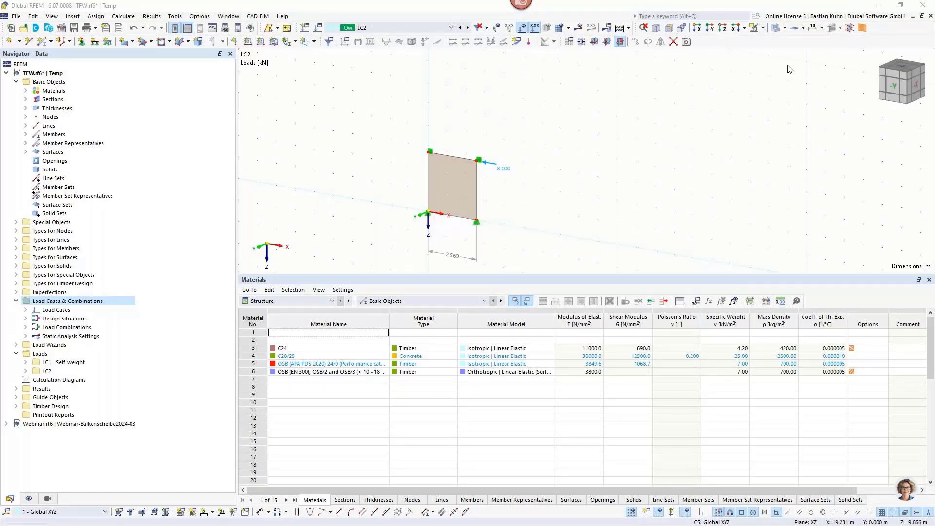
Display the framing members and inner studs of the beam panel in the model and inspect the wall
click(861, 28)
scroll(441, 191, up, 5)
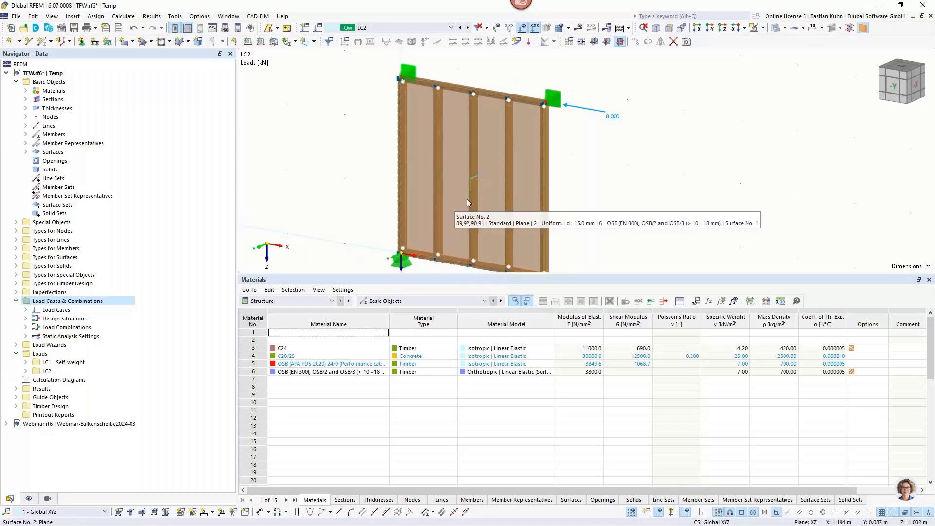
scroll(475, 194, down, 3)
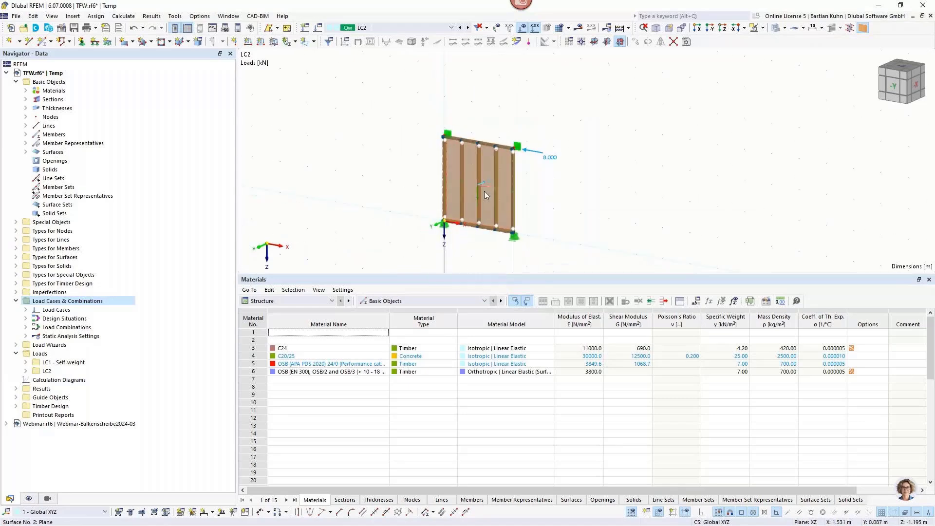
scroll(429, 253, up, 2)
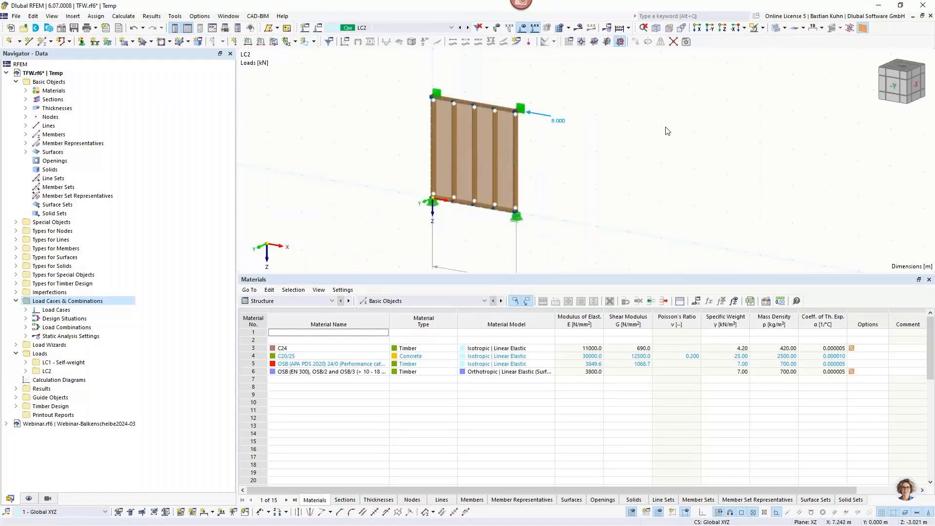
scroll(362, 322, down, 3)
Turn on Photorealistic colors for the rendered objects
click(29, 498)
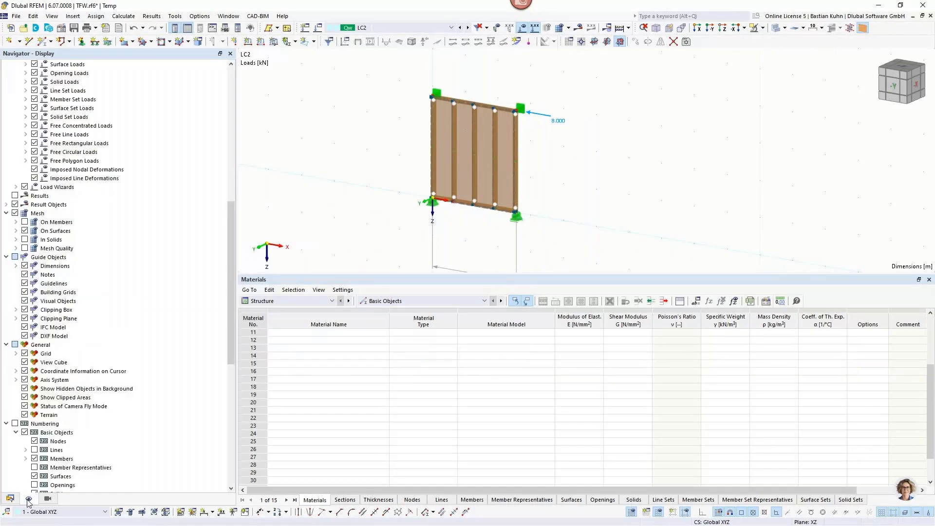
scroll(93, 299, down, 12)
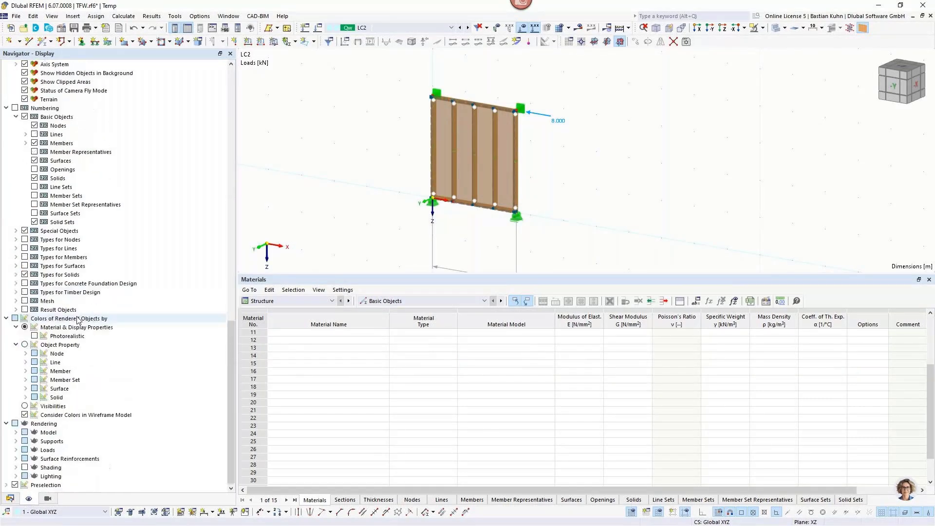
click(35, 336)
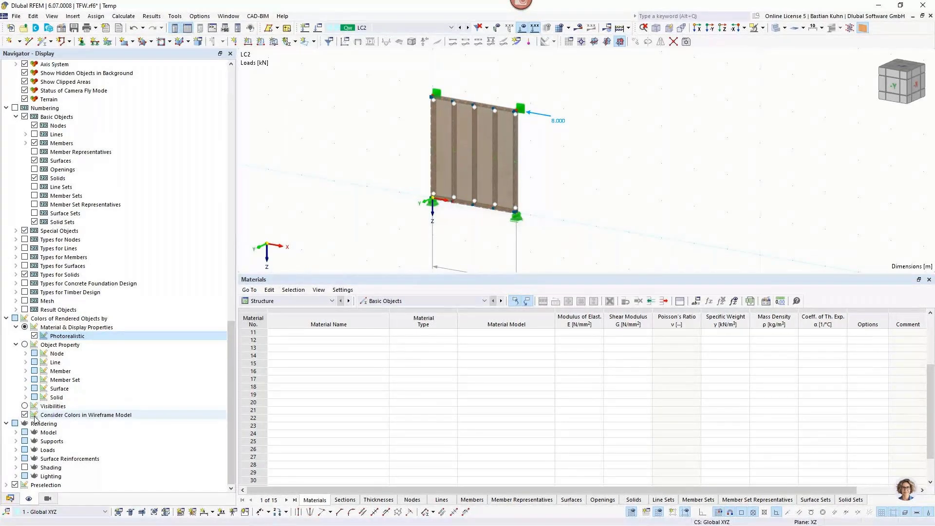
Set the solid model rendering to Sections with Edges for members and Filled incl. Thickness for surfaces
click(16, 433)
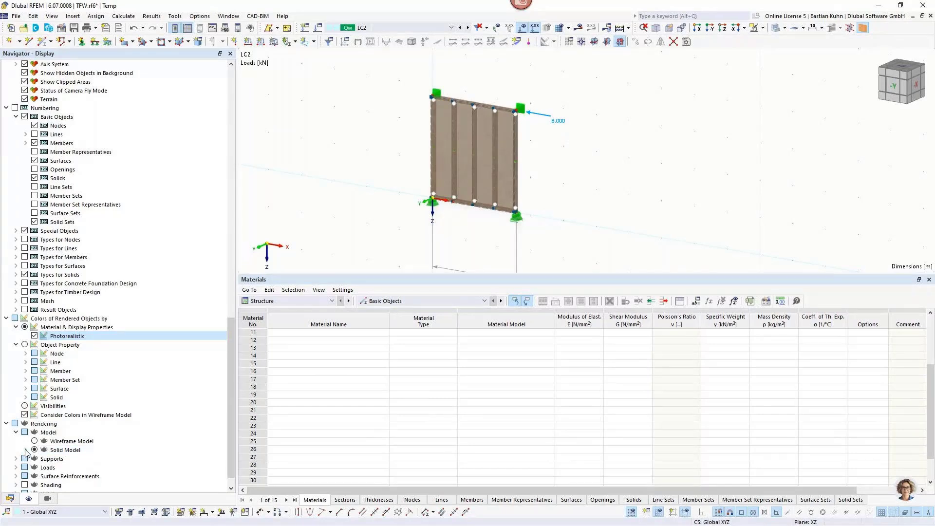
click(25, 450)
click(53, 450)
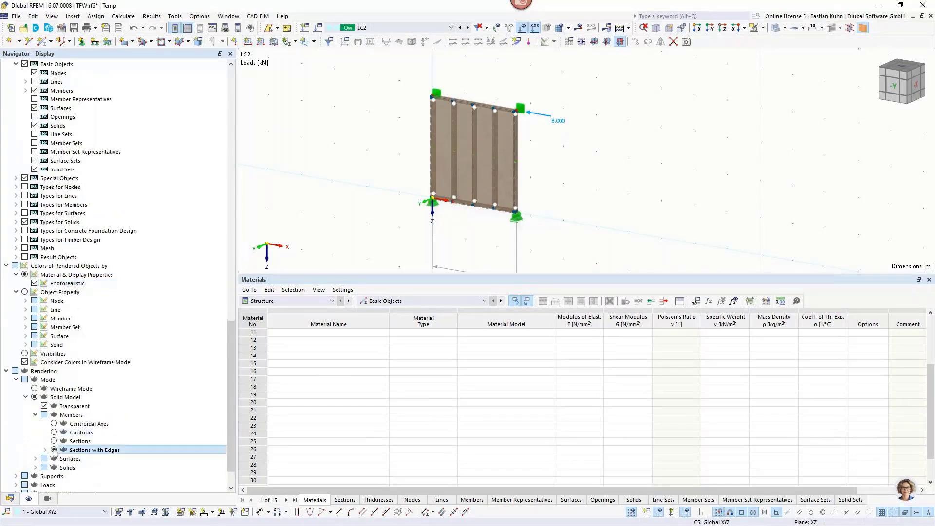
click(35, 459)
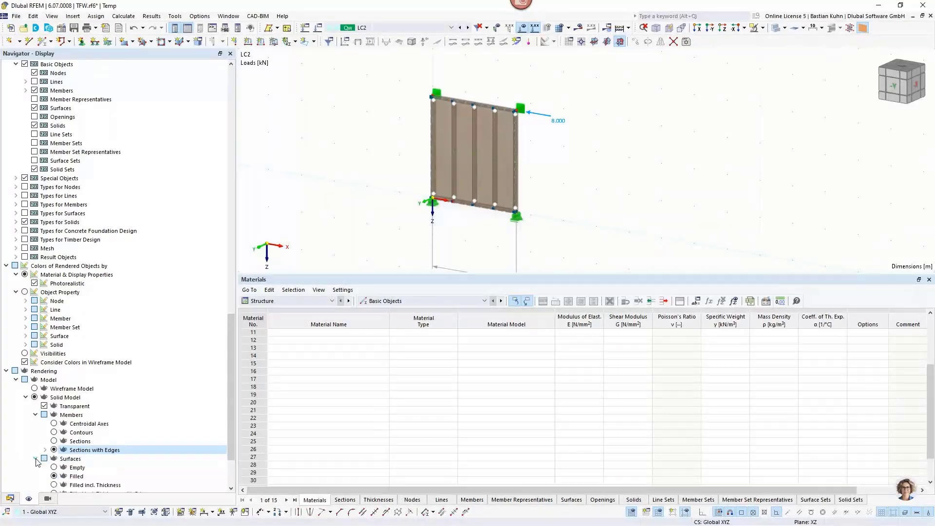
click(54, 415)
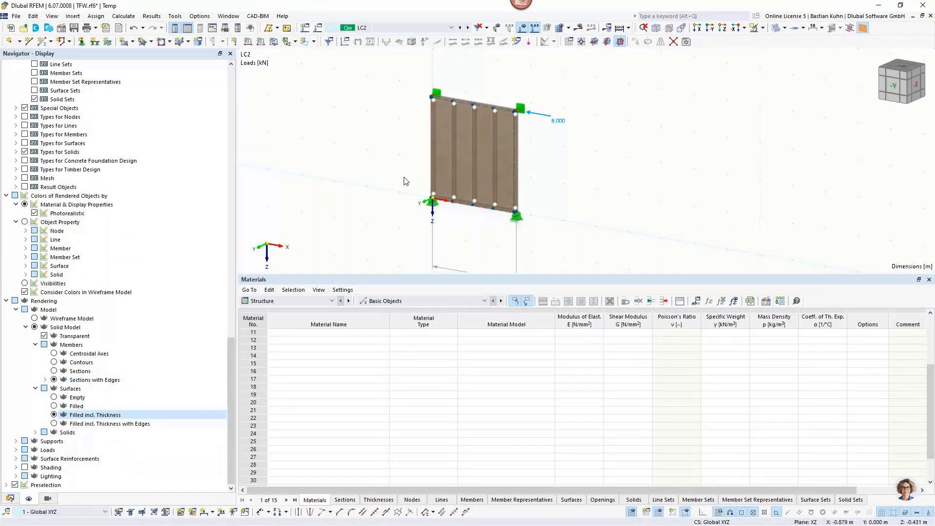
Switch the model to wireframe display and examine the rigid links between the studs and the sheathing near the loaded upper corner
ctrl+middle_drag(405, 180, 359, 178)
scroll(489, 115, up, 4)
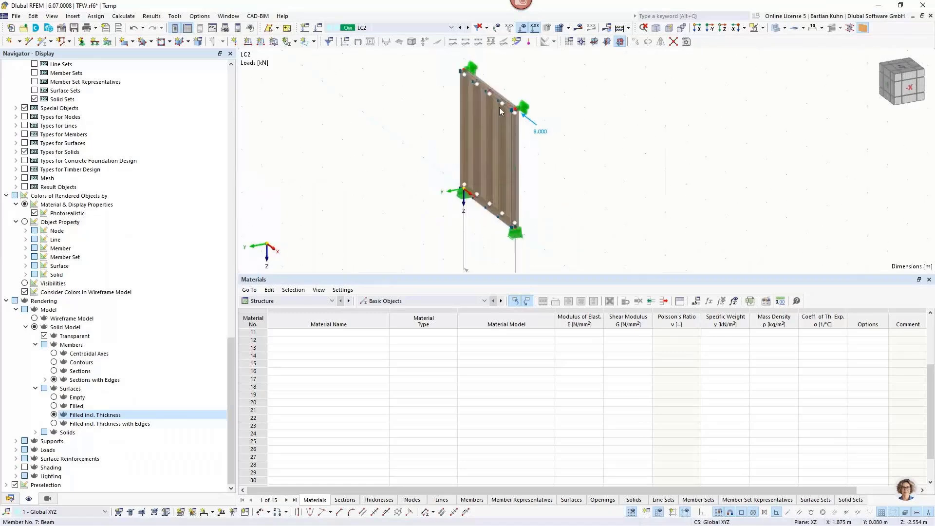
scroll(498, 122, up, 1)
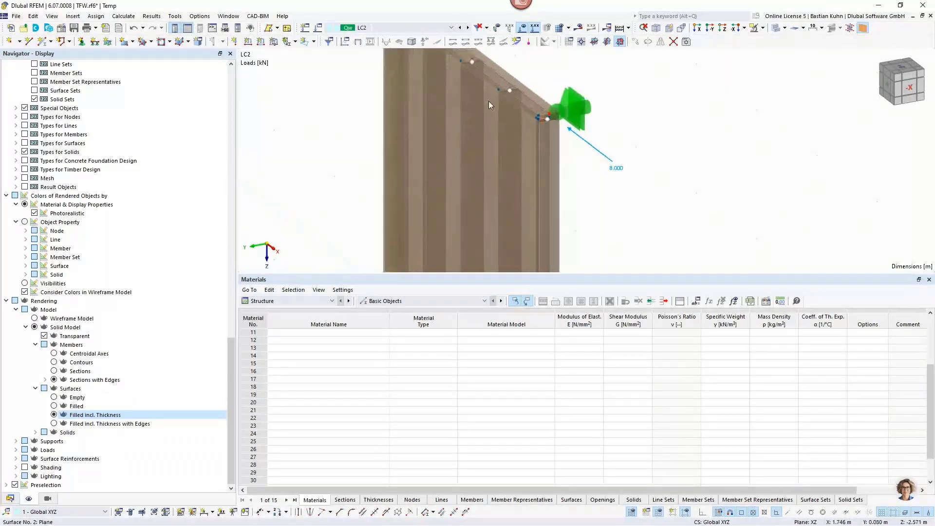
scroll(540, 115, up, 2)
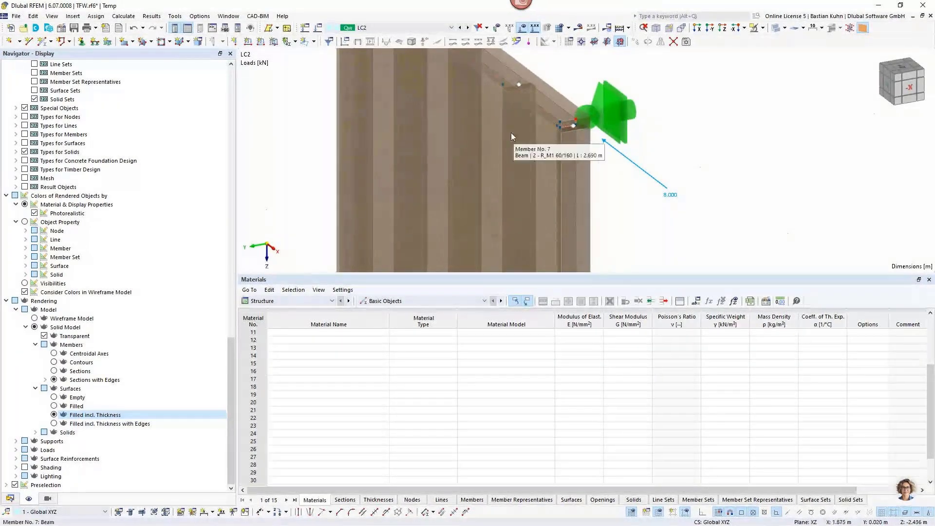
click(776, 31)
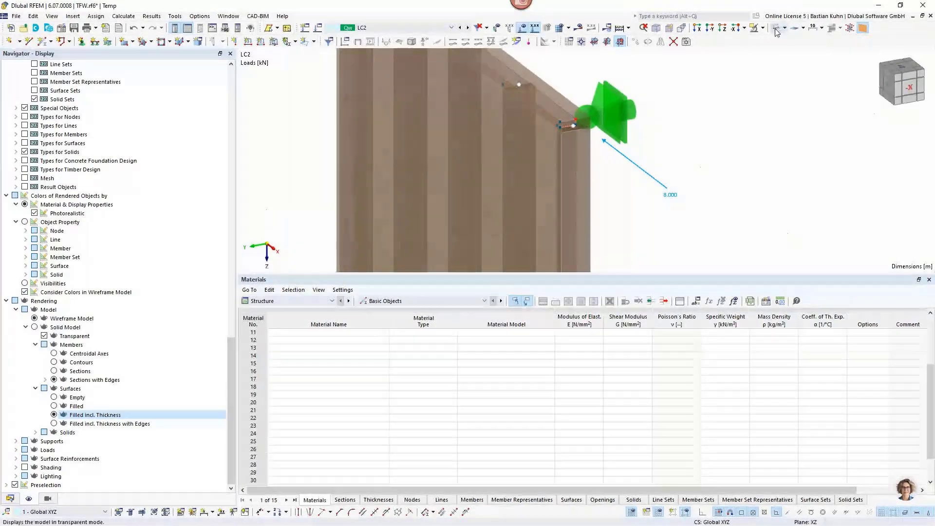
scroll(513, 126, up, 2)
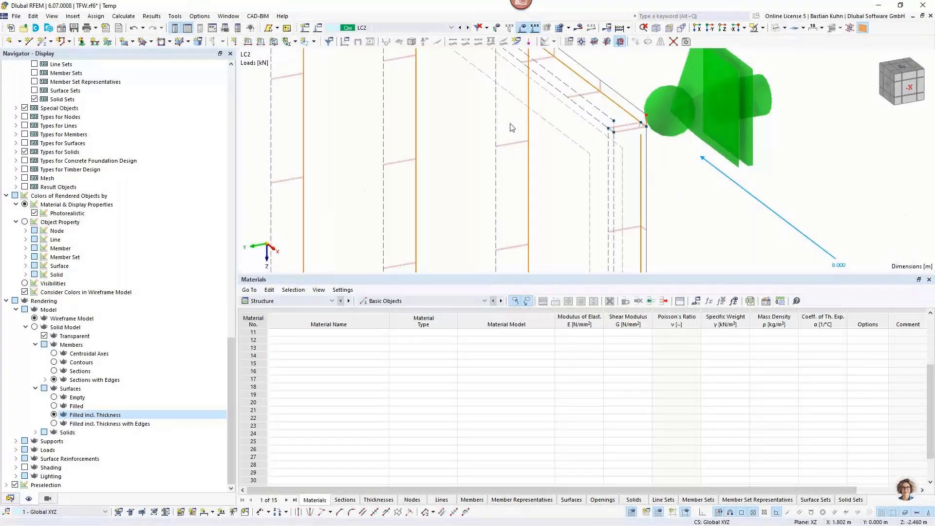
scroll(518, 146, down, 2)
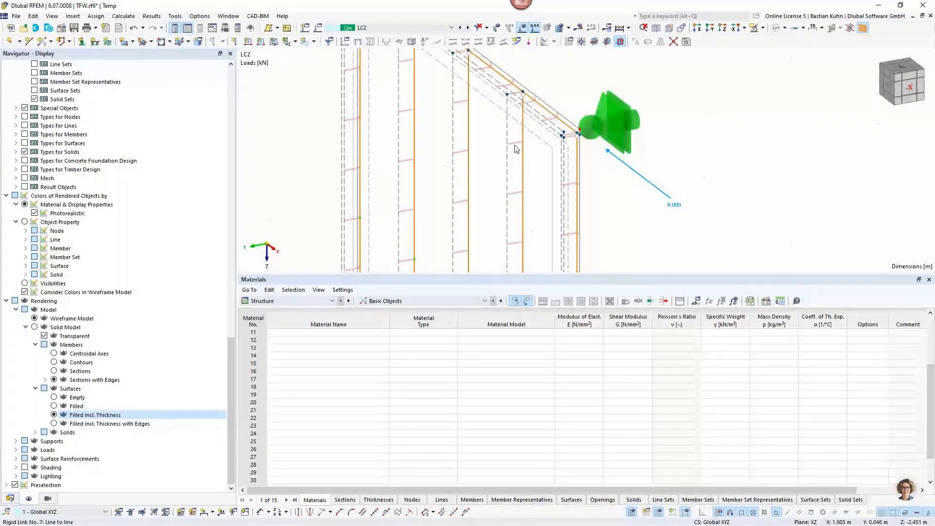
scroll(516, 146, up, 1)
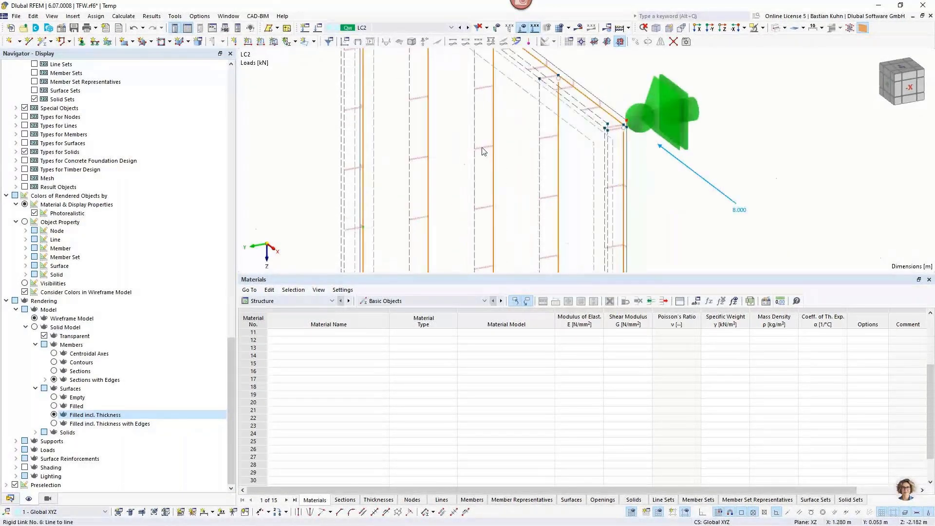
Open the line hinge of a stud's line-to-line rigid link and check its spring constants against the browser's knowledge base article
double_click(484, 151)
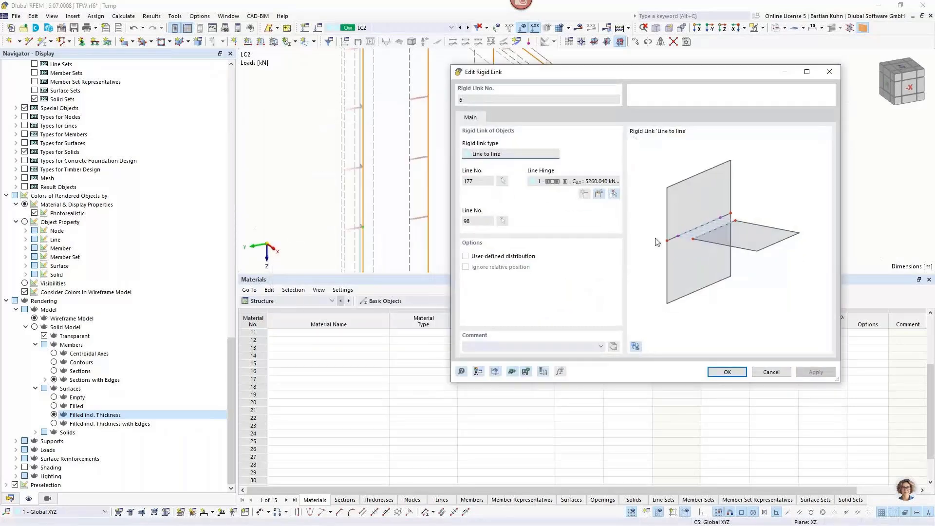
click(599, 194)
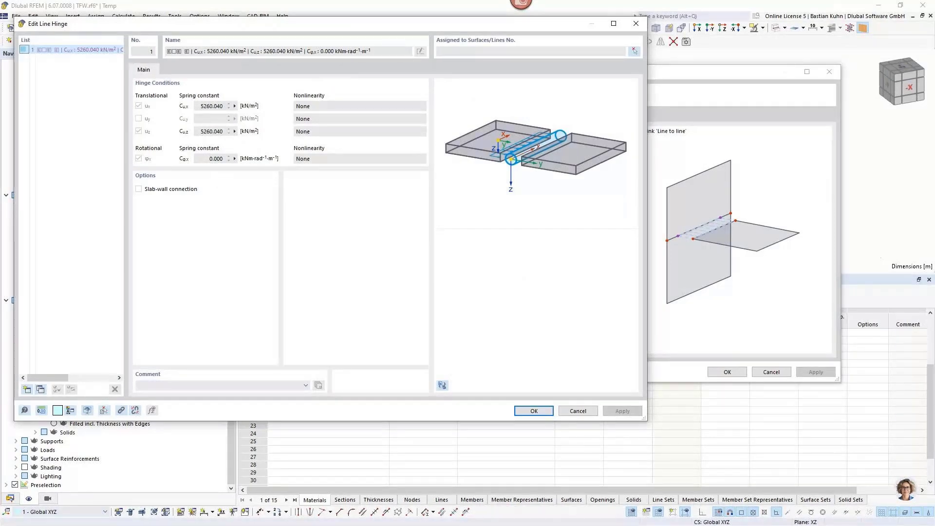
key(alt+Tab)
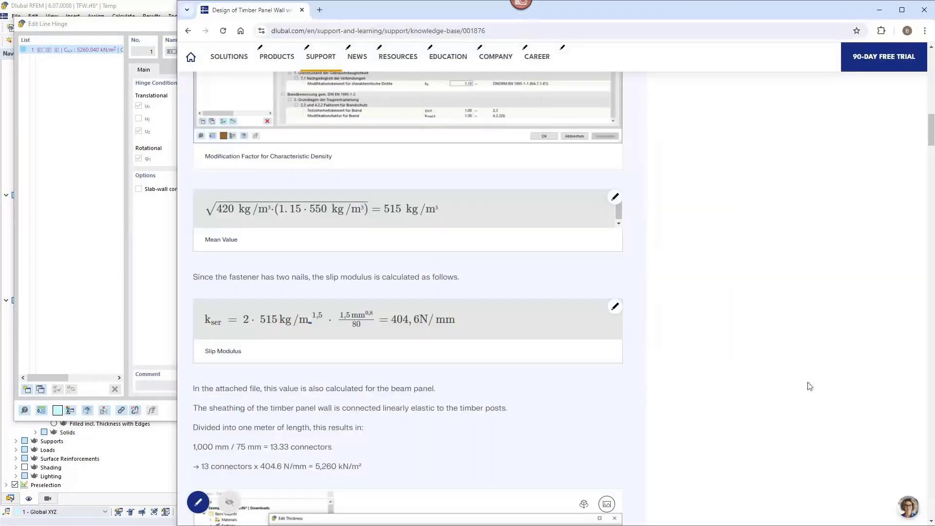
Review the article's slip modulus and connectors-per-metre calculation in the browser, and return to RFEM to dismiss the line hinge and rigid link details
scroll(707, 379, down, 3)
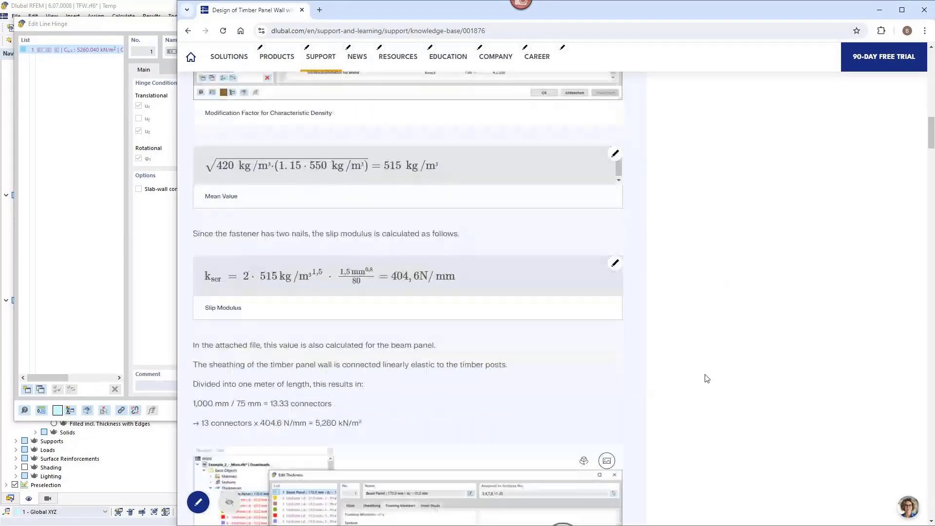
drag(208, 285, 341, 302)
drag(342, 301, 330, 303)
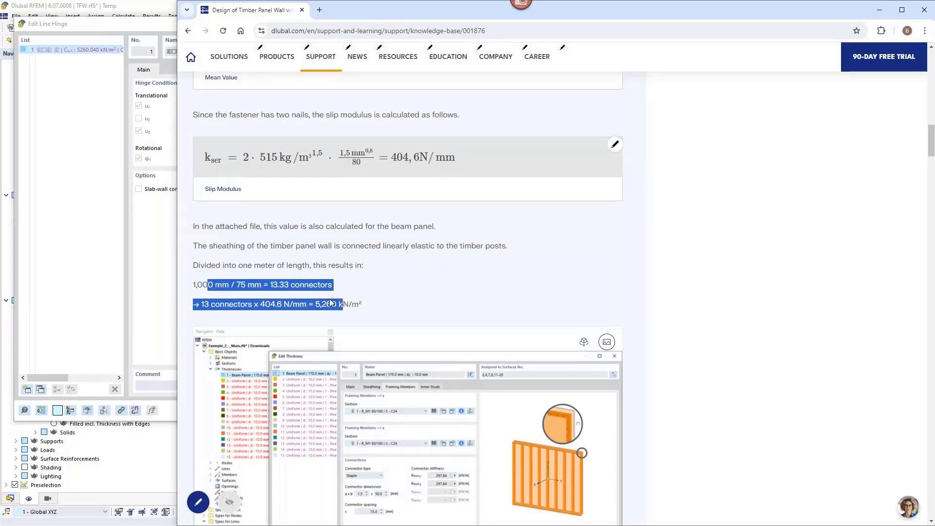
double_click(242, 284)
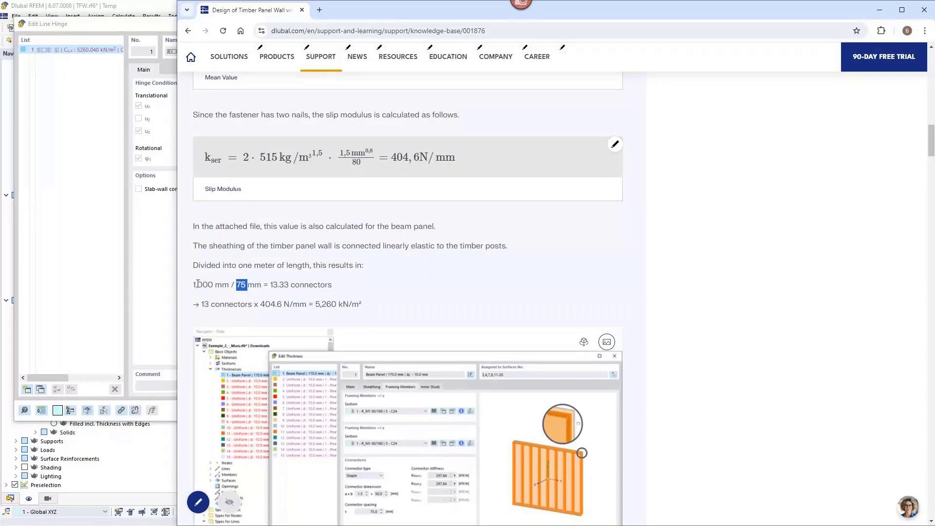
click(397, 158)
key(alt+Tab)
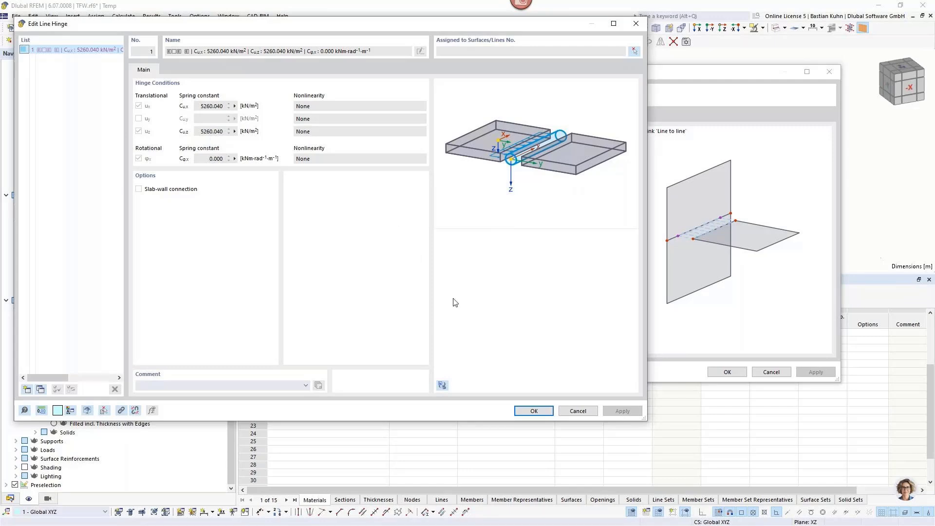
click(573, 412)
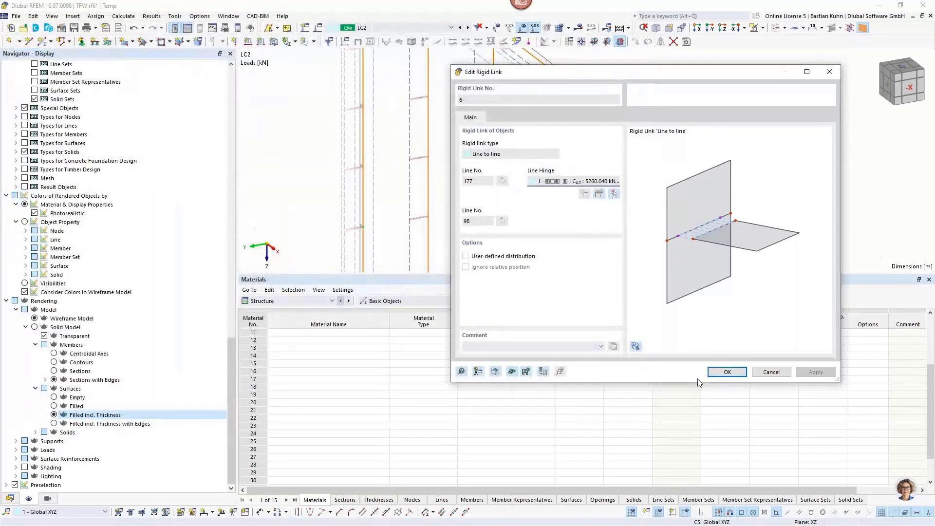
click(771, 372)
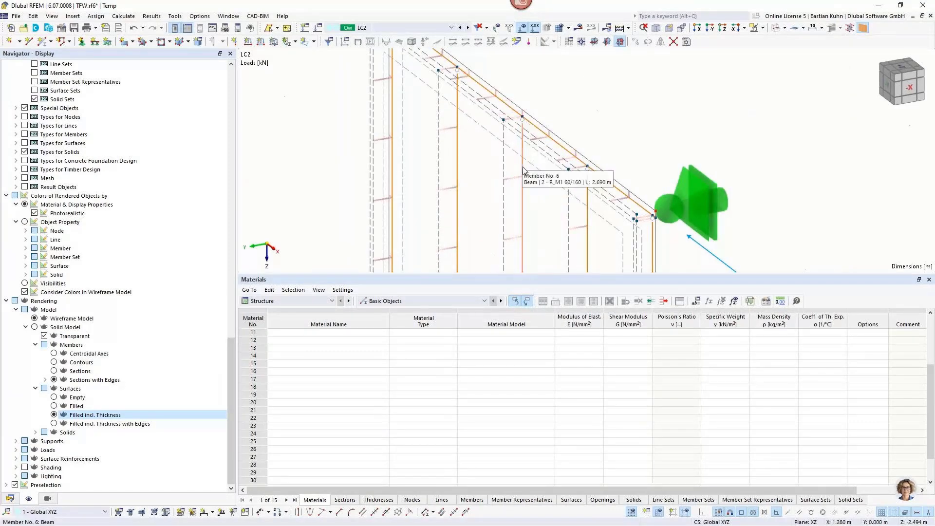
Switch the wall model from wireframe to solid display and view the whole wall from its stud side
scroll(520, 134, down, 3)
scroll(532, 178, up, 3)
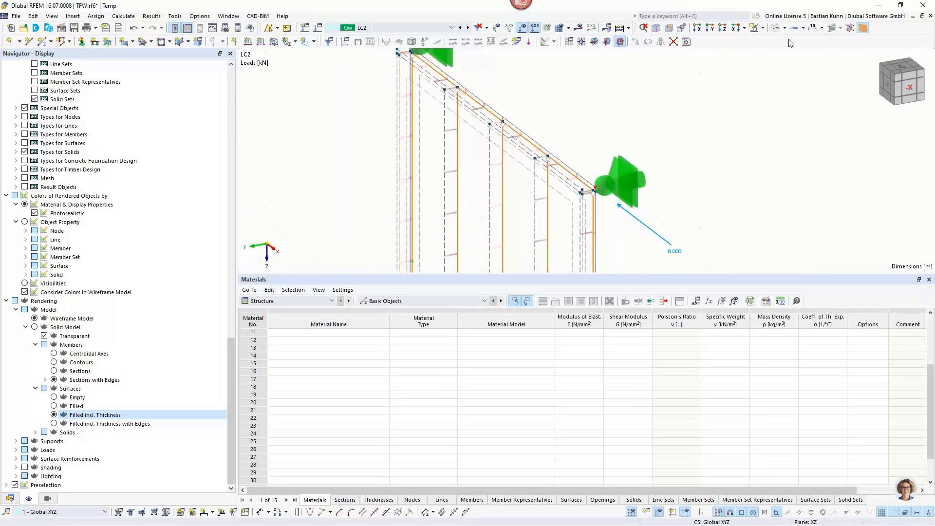
click(778, 28)
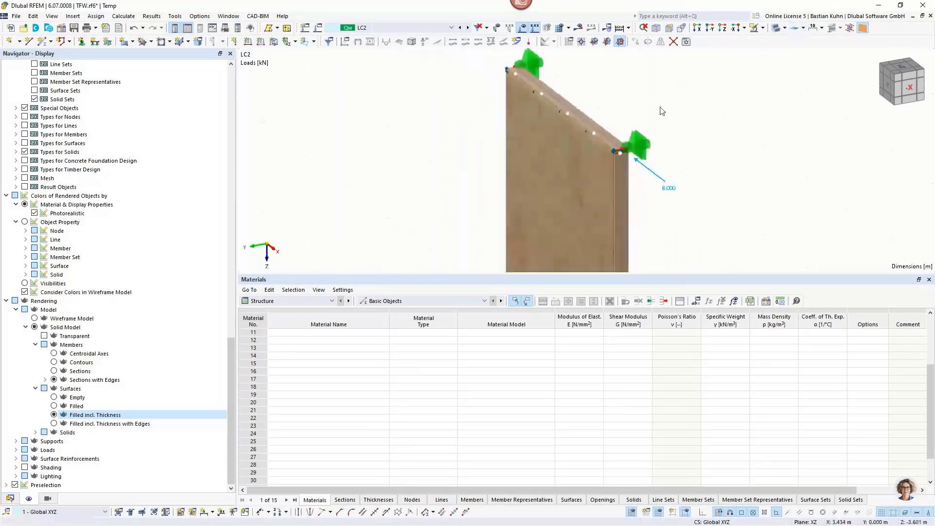
middle_drag(660, 106, 468, 117)
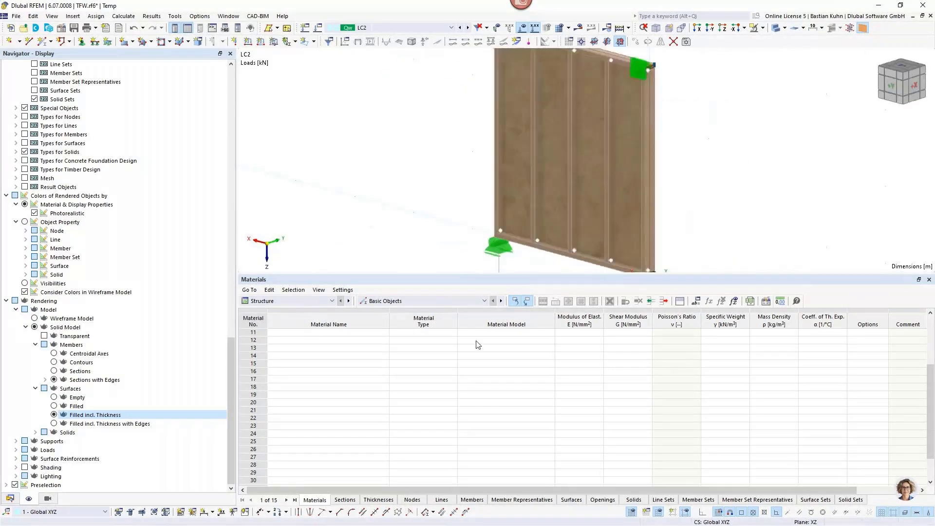
scroll(476, 345, up, 3)
click(632, 512)
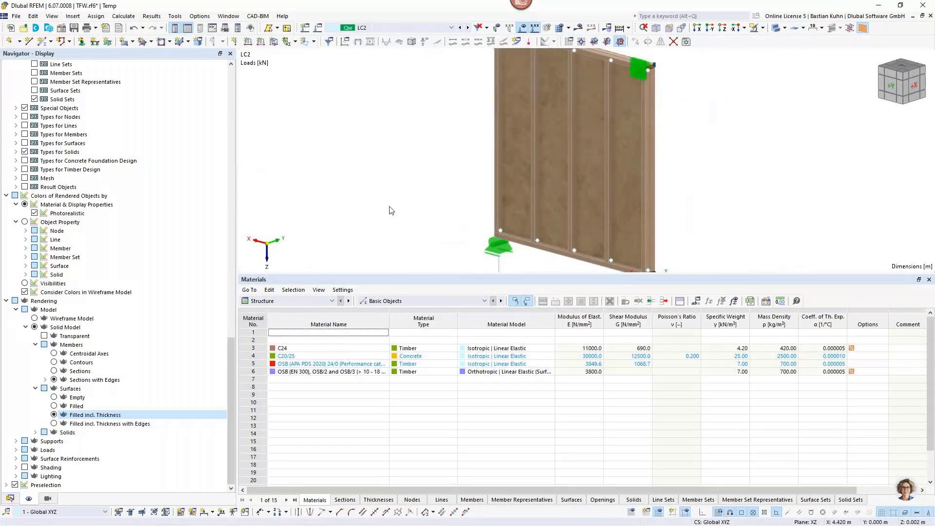
scroll(451, 176, down, 2)
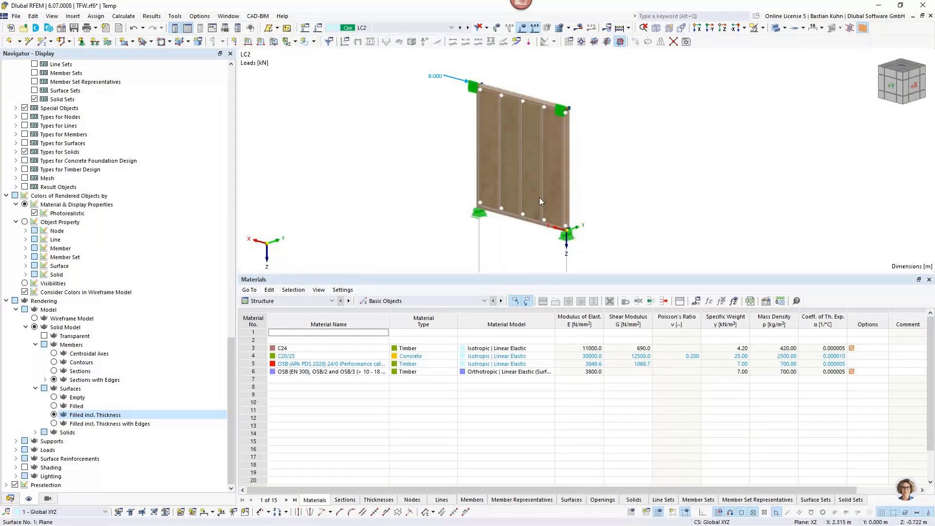
Calculate load case LC2 and display the wall's global deformations
key(F5)
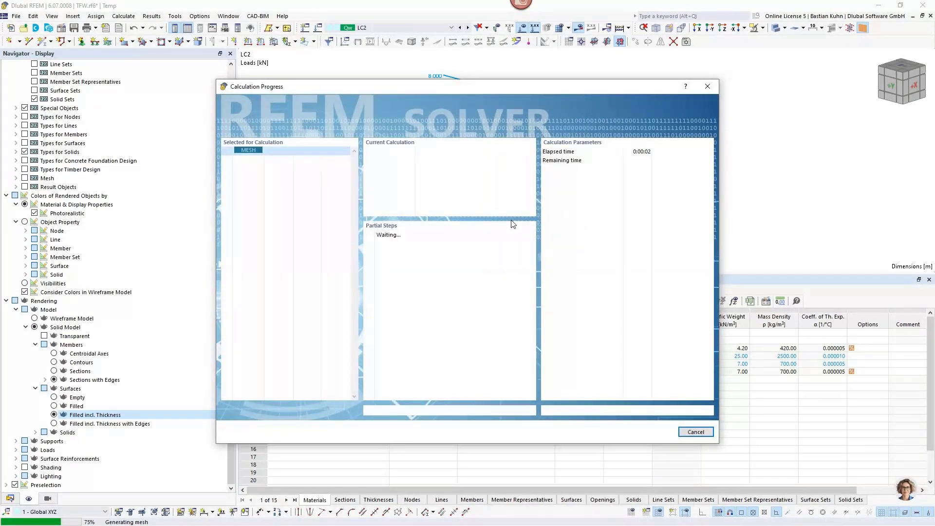
drag(545, 86, 448, 157)
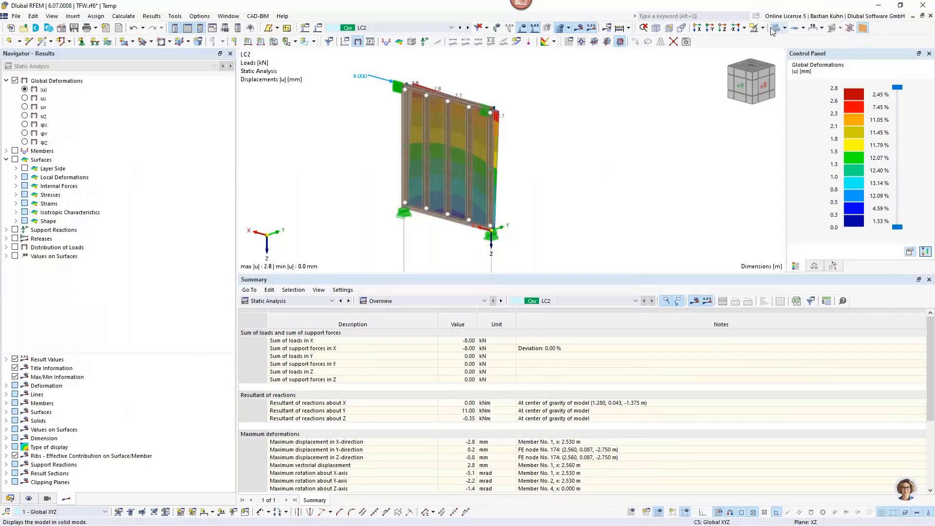
scroll(439, 135, up, 3)
scroll(419, 163, down, 2)
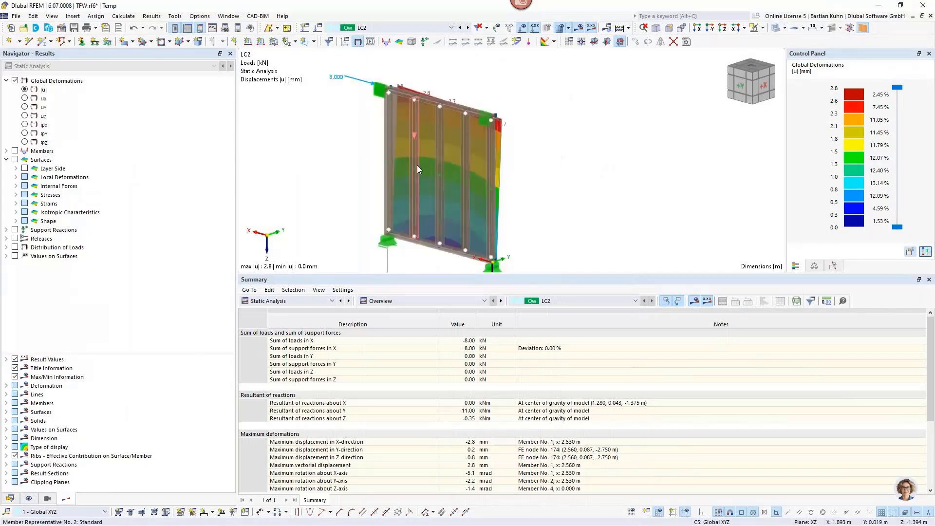
Set the mesh target length of finite elements to 0.050 m and recalculate the LC2 results
click(132, 19)
click(147, 152)
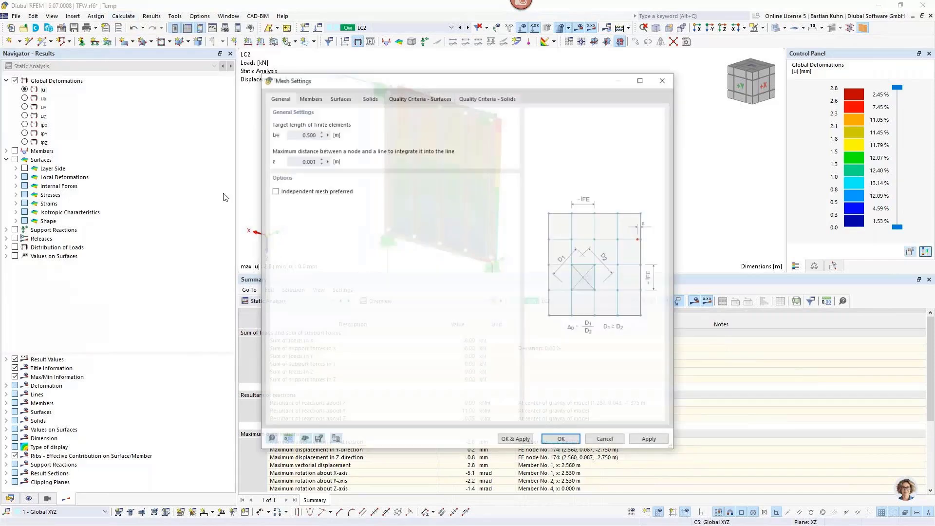
click(307, 134)
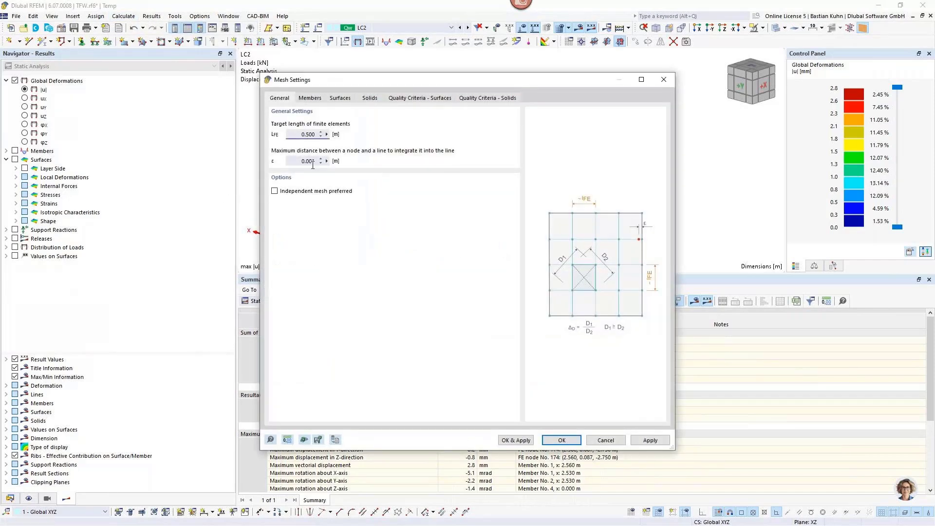
text(0)
click(571, 439)
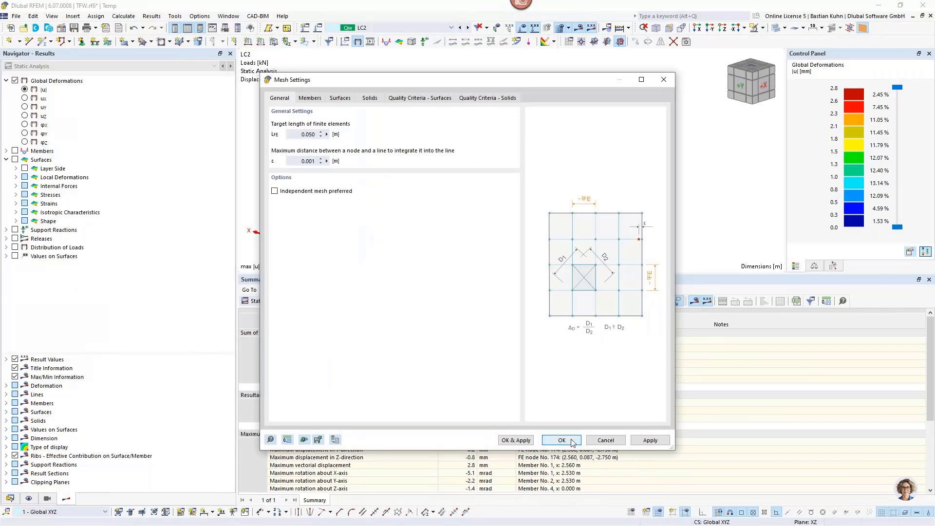
click(578, 27)
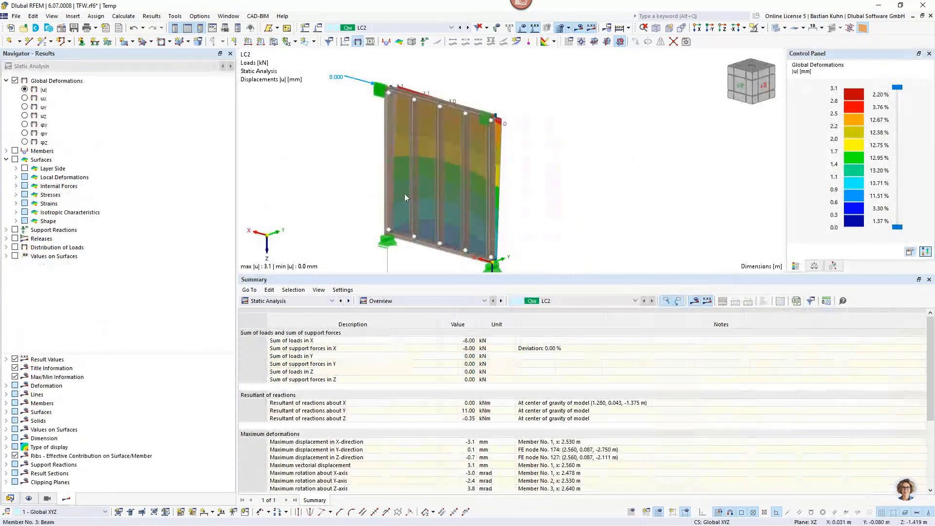
Hide the finite element mesh in the display settings so the deformation plot shows without it
click(29, 498)
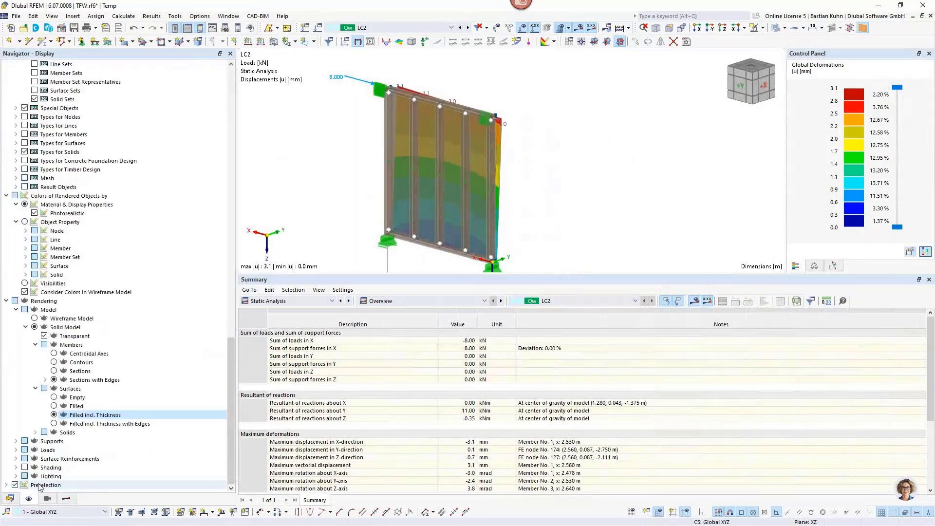
scroll(58, 295, up, 10)
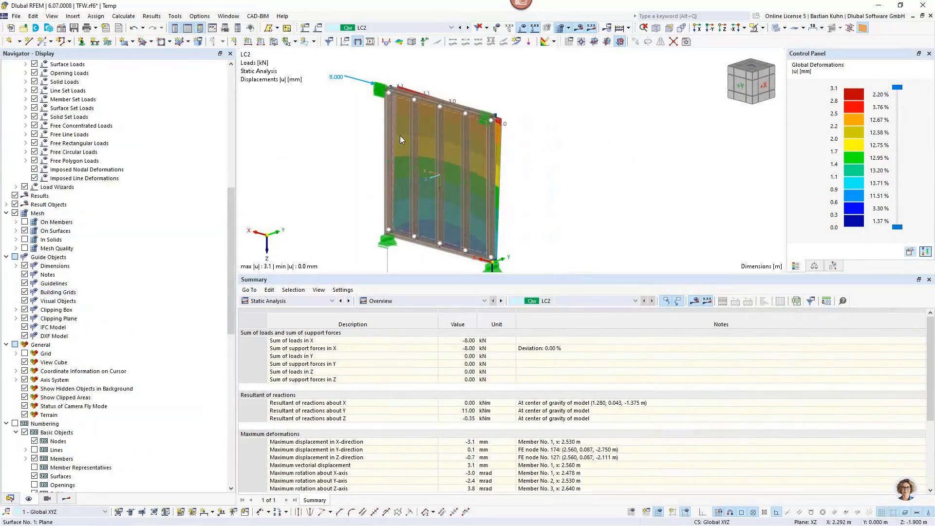
scroll(411, 96, up, 3)
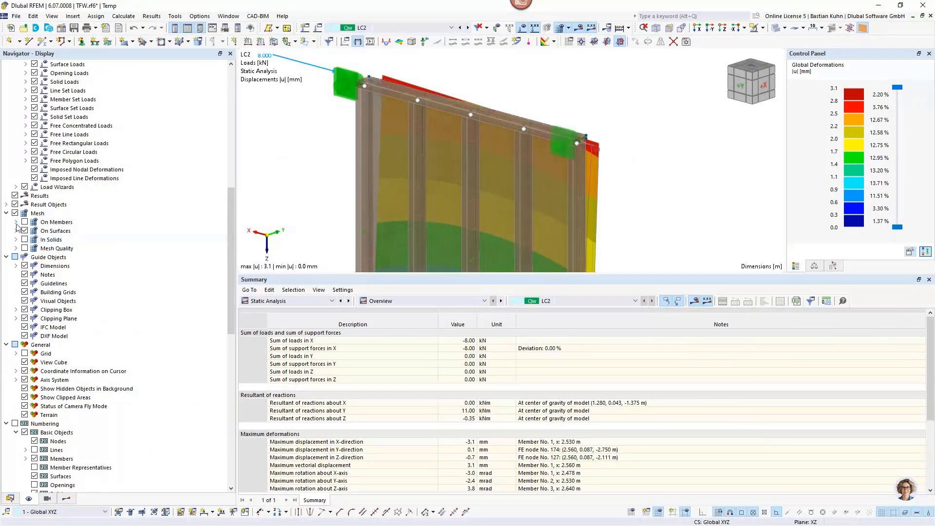
click(15, 213)
middle_drag(368, 88, 346, 116)
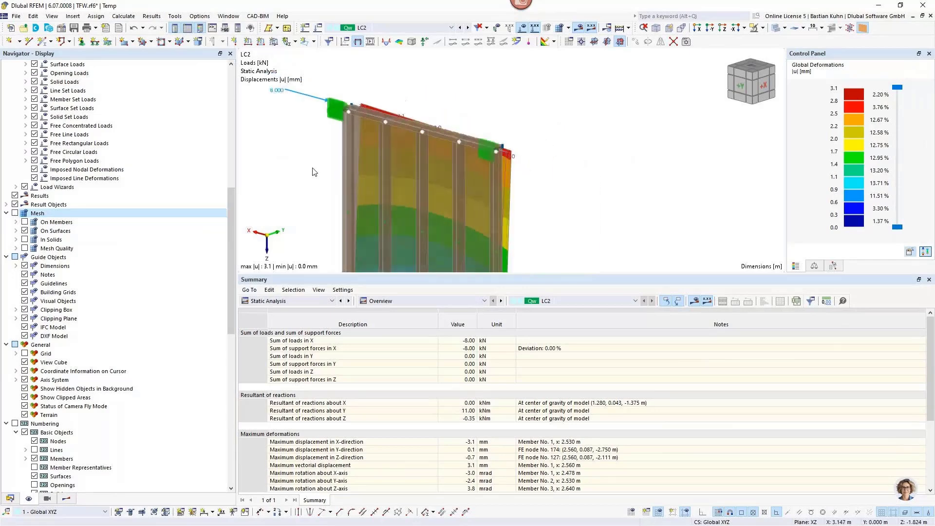
scroll(363, 104, down, 5)
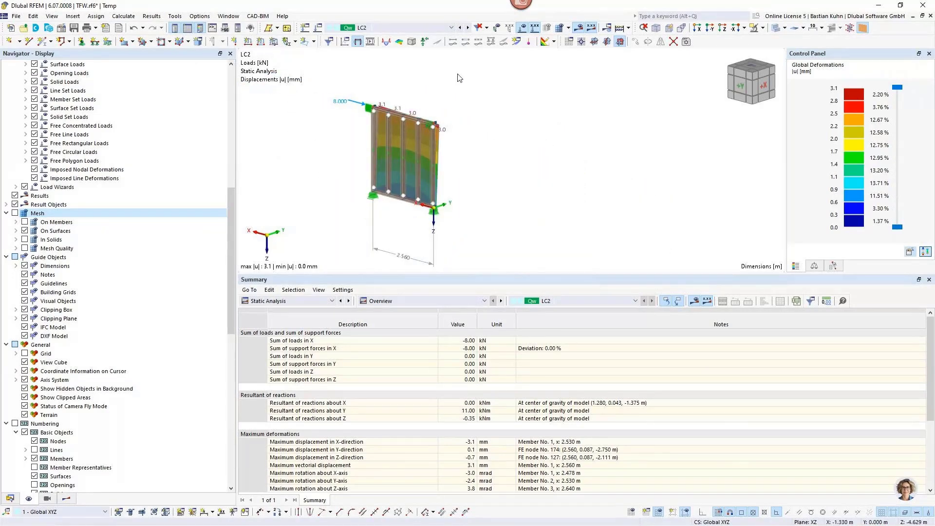
Show the nodal support reactions on the wall and examine them from several viewing angles
click(425, 42)
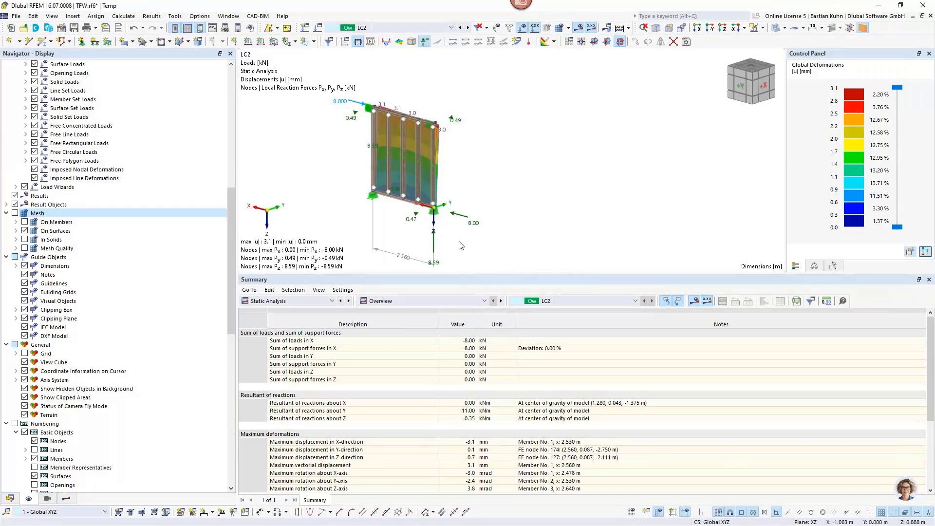
middle_drag(458, 240, 525, 234)
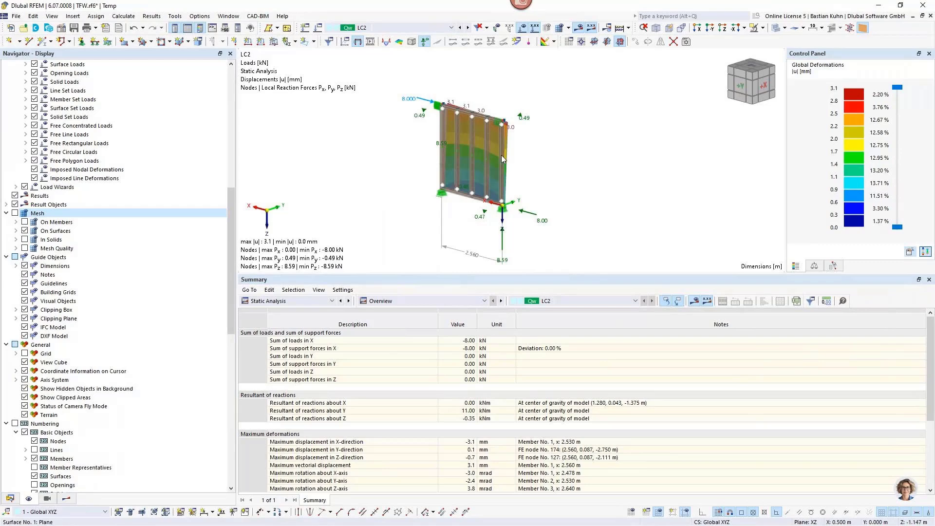
mouse_move(523, 140)
ctrl+middle_down()
mouse_move(517, 161)
mouse_move(516, 140)
ctrl+middle_up()
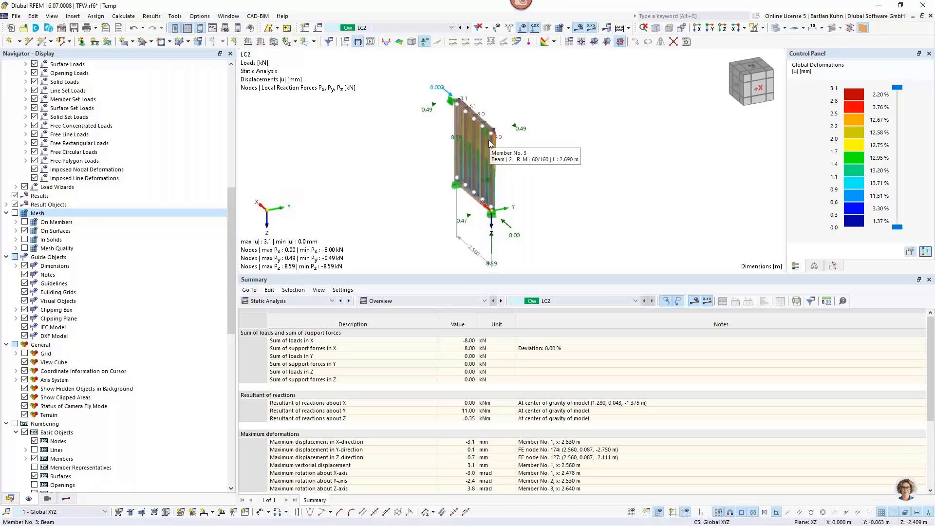
scroll(549, 193, down, 2)
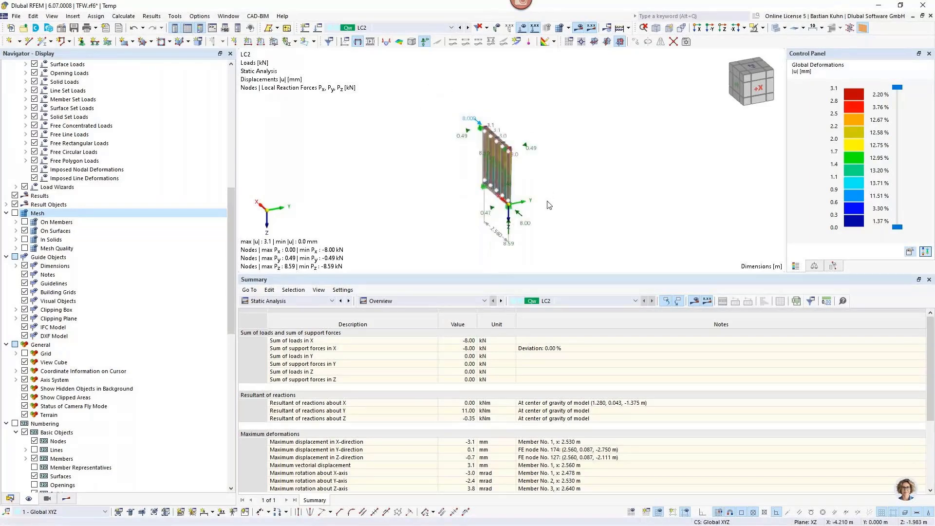
ctrl+middle_drag(549, 205, 618, 188)
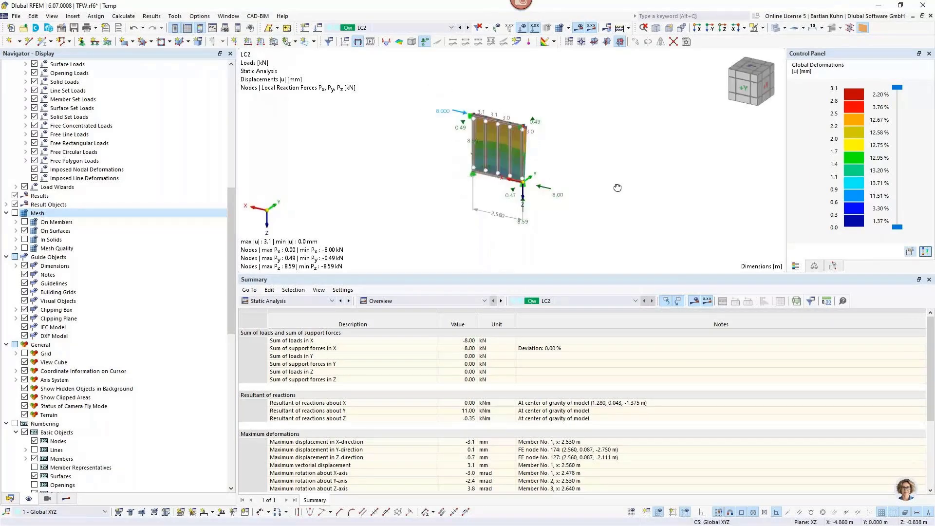
scroll(444, 118, up, 3)
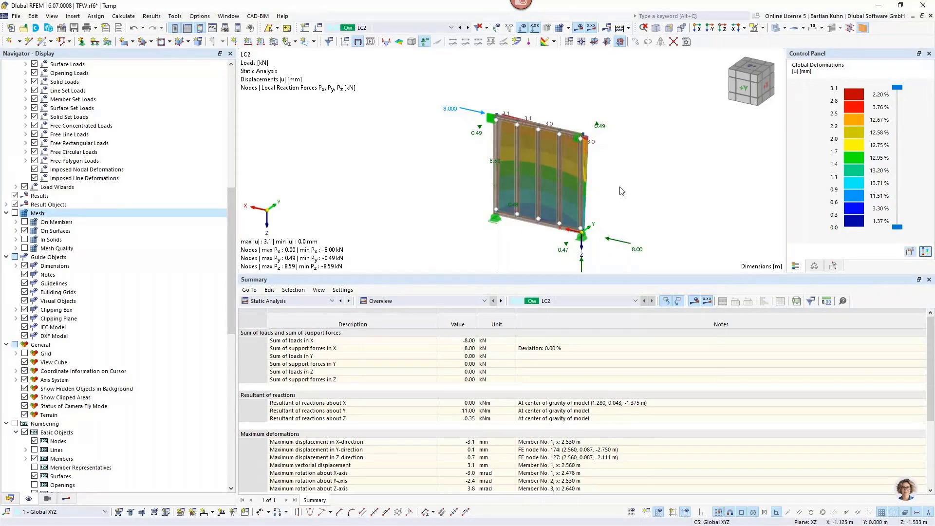
middle_drag(615, 186, 618, 174)
scroll(619, 173, up, 2)
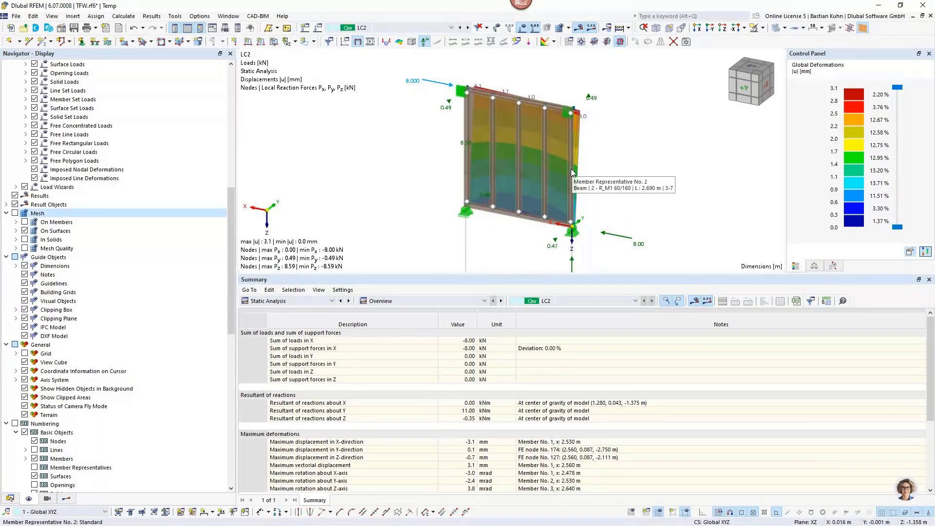
Open the member representative of the vertical studs (members 3-7) for editing at its timber design type assignments
click(570, 170)
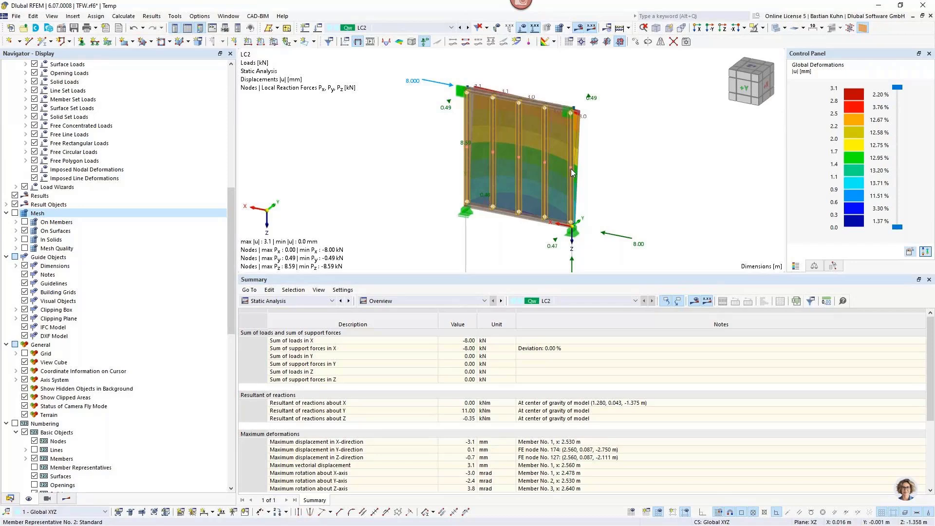
right_click(571, 168)
mouse_move(714, 212)
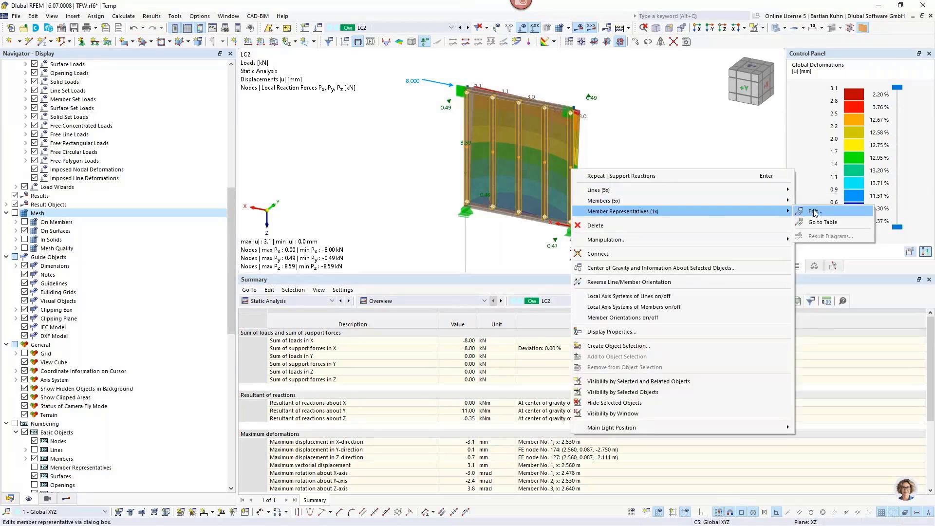
click(814, 212)
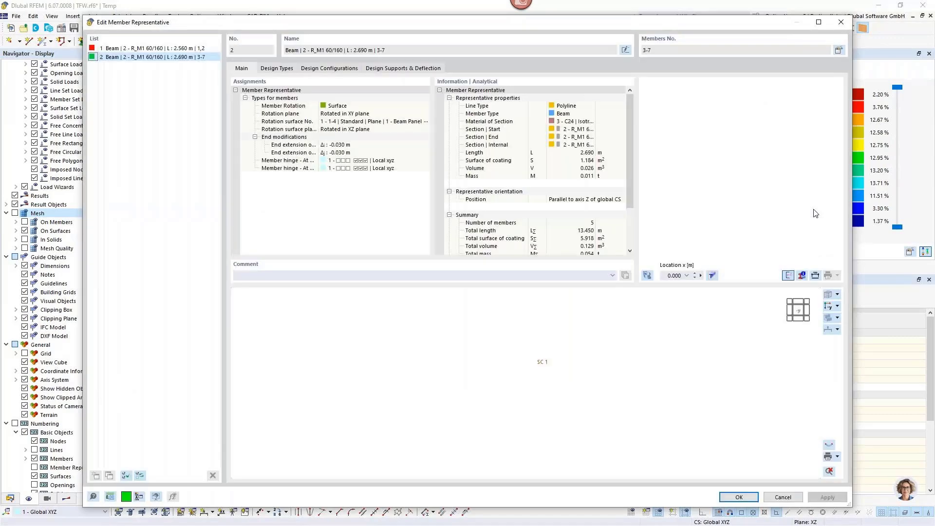
click(288, 72)
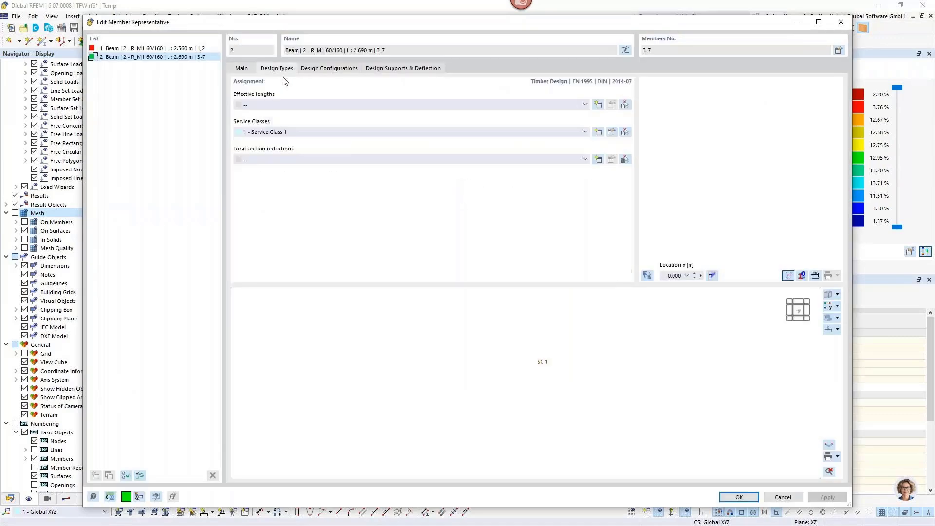
drag(372, 25, 400, 286)
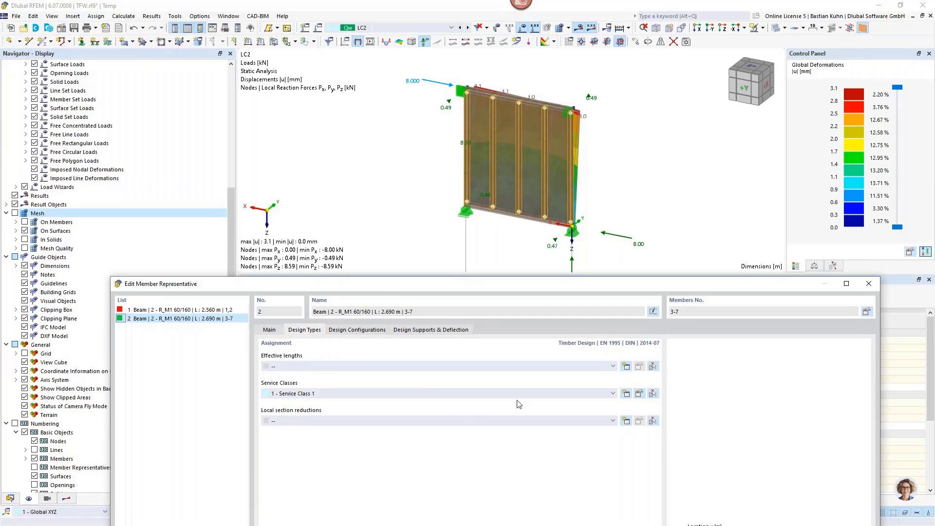
Create Standard effective lengths without lateral-torsional buckling for the studs' member representative and assign them
click(613, 366)
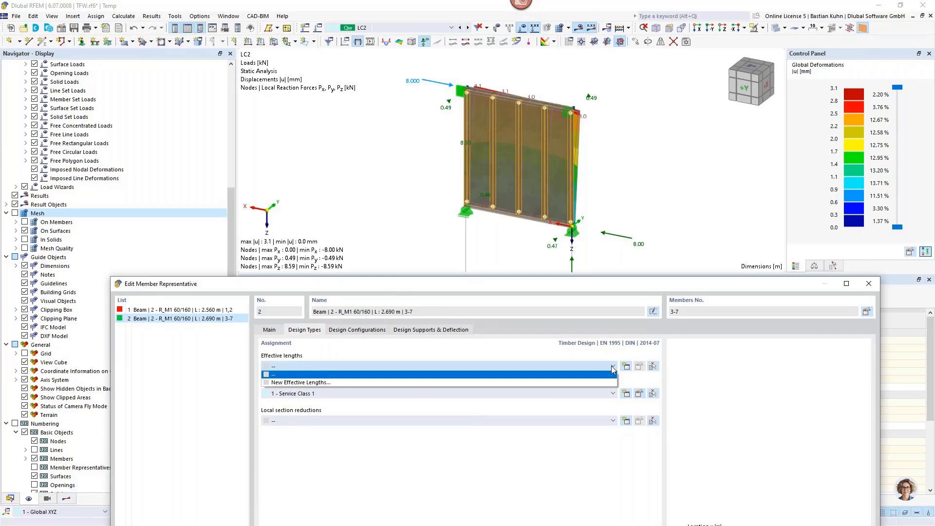
click(609, 383)
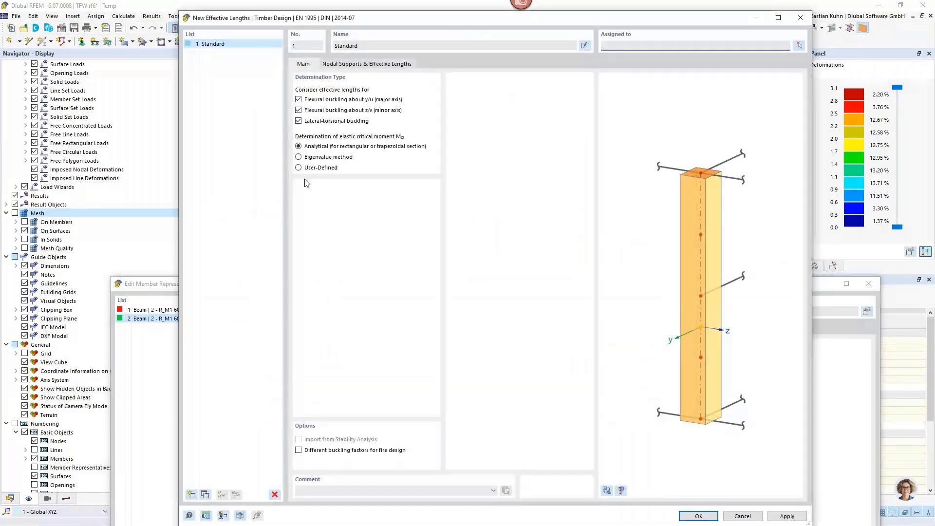
click(298, 121)
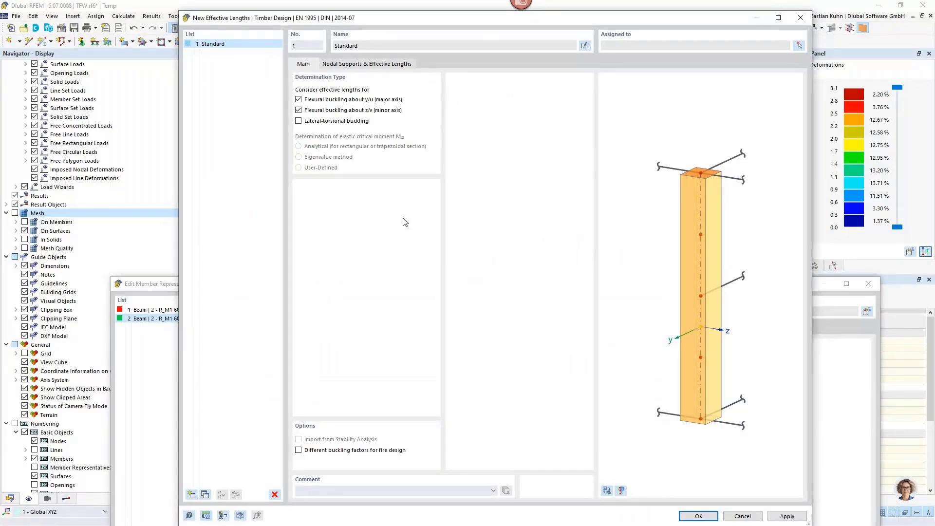
click(697, 517)
drag(607, 284, 612, 35)
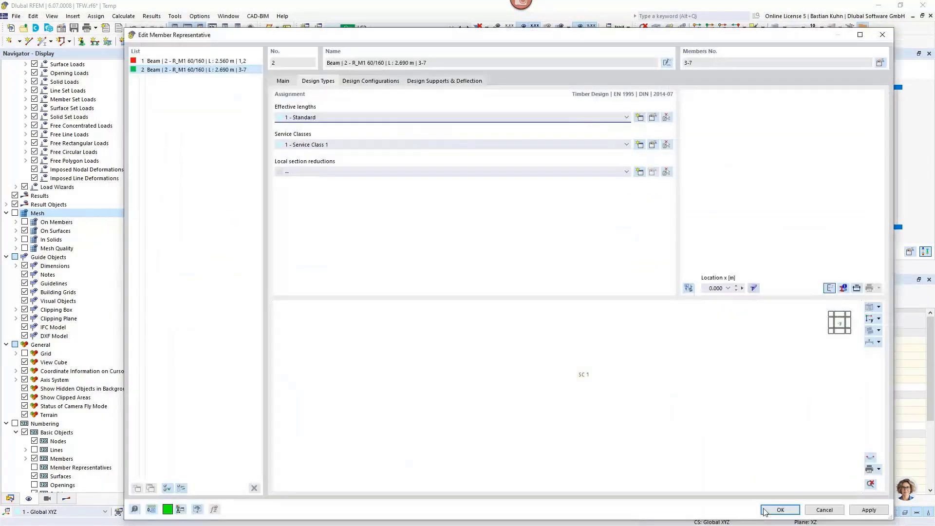
click(774, 511)
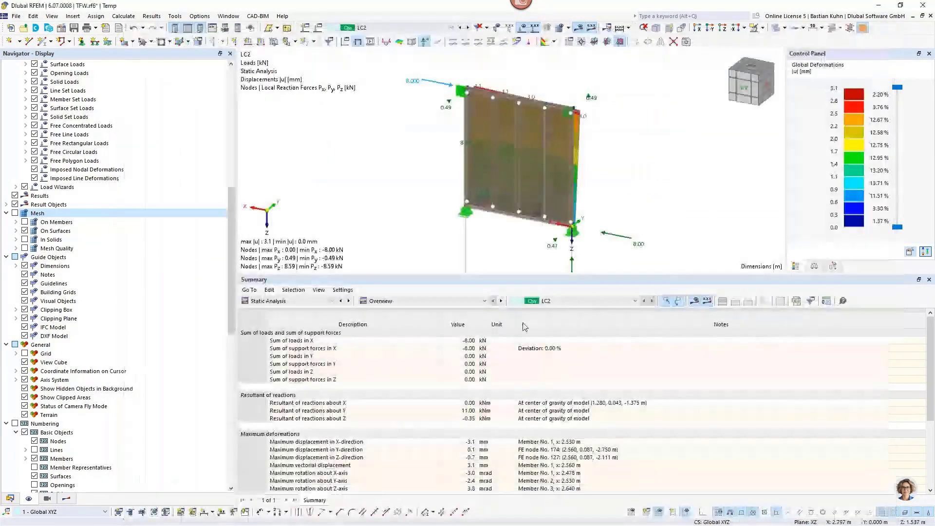
Open the Timber Design input data for the objects to design and expand the Timber Design data branch of the TFW model
click(293, 301)
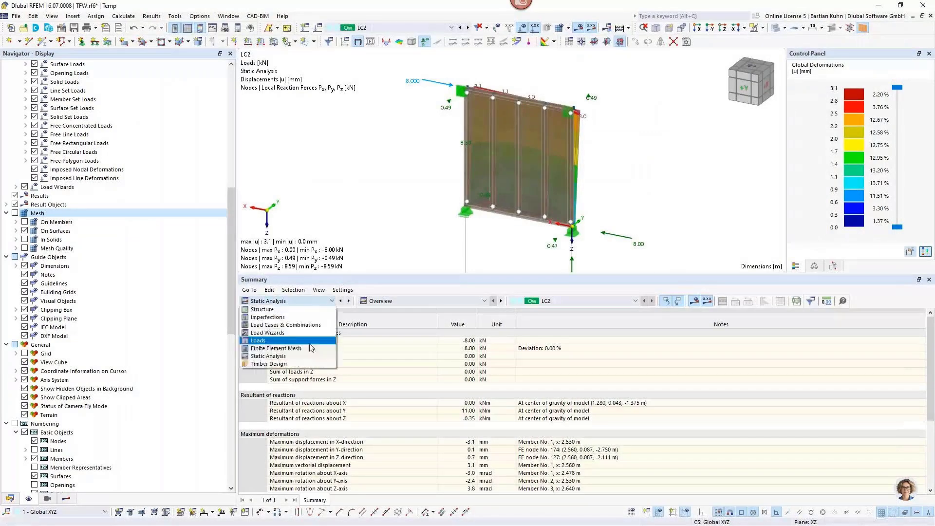
click(308, 366)
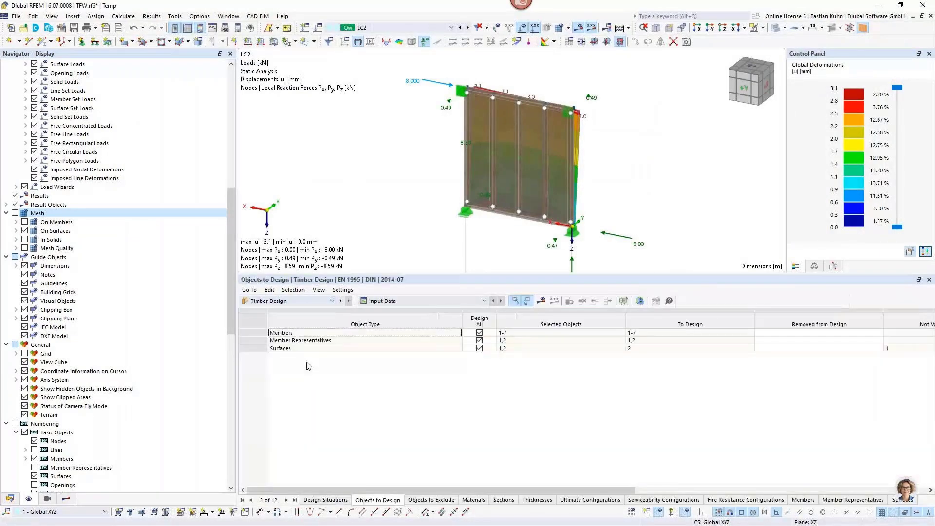
click(272, 302)
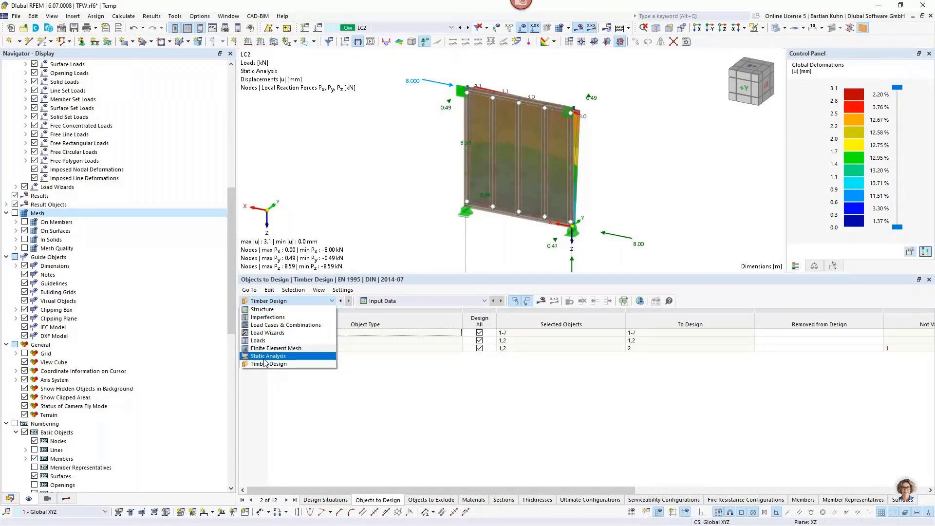
click(10, 498)
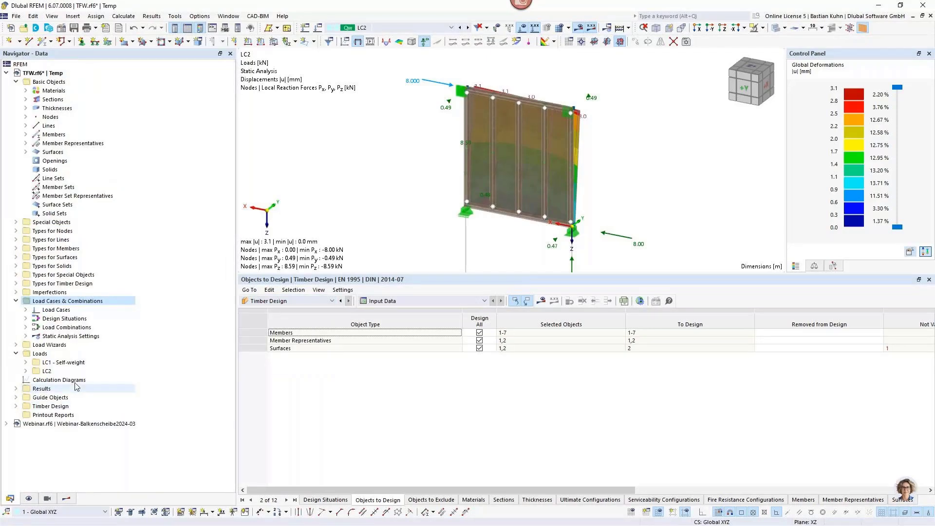
click(16, 407)
scroll(39, 404, down, 1)
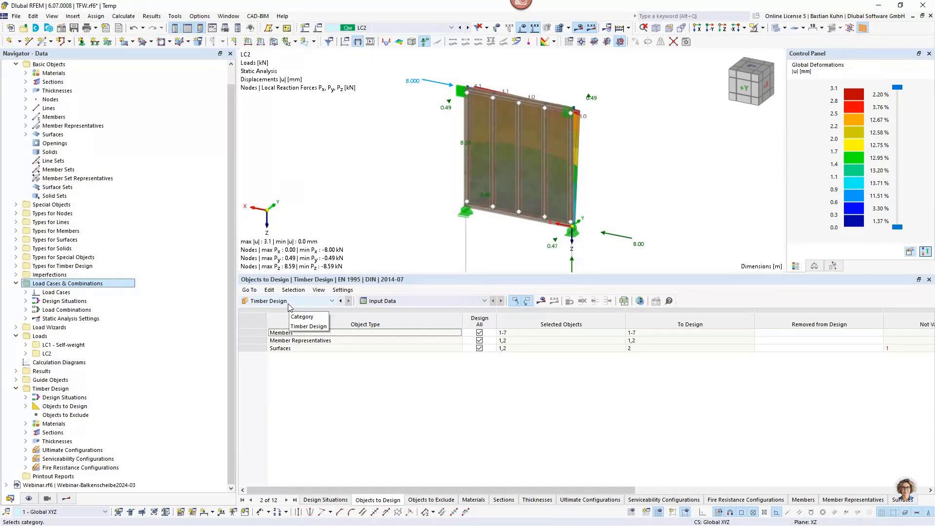
Turn off Design All for members, member representatives and surfaces, and assign only member representative 2 to the timber design
click(479, 349)
click(479, 349)
click(584, 341)
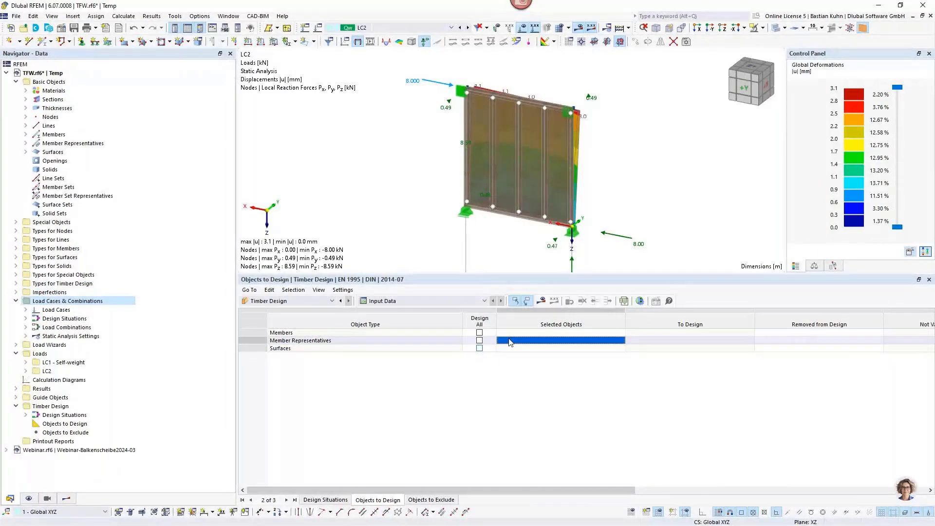
click(621, 342)
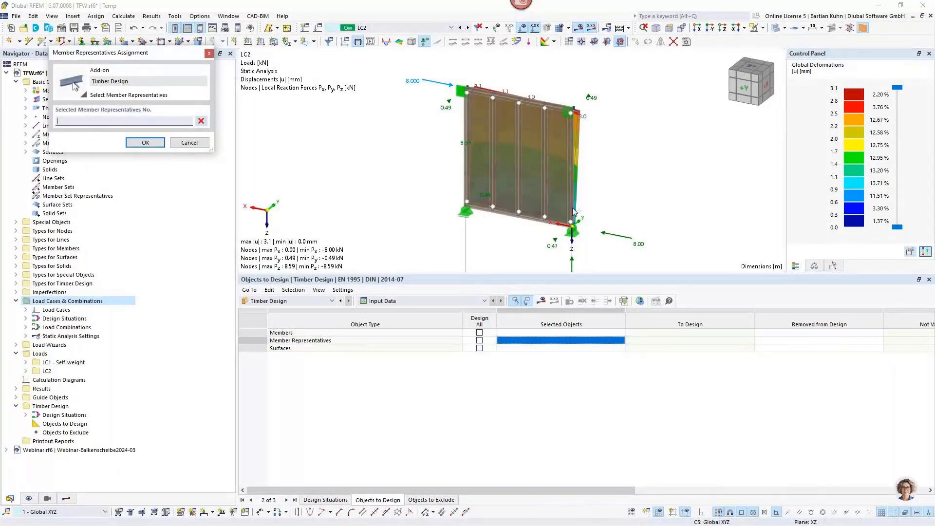
click(570, 169)
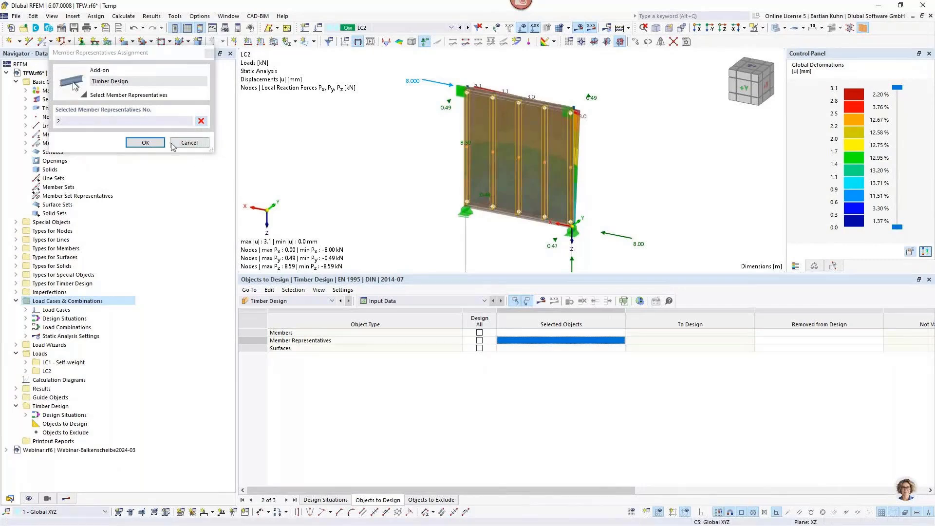
click(146, 142)
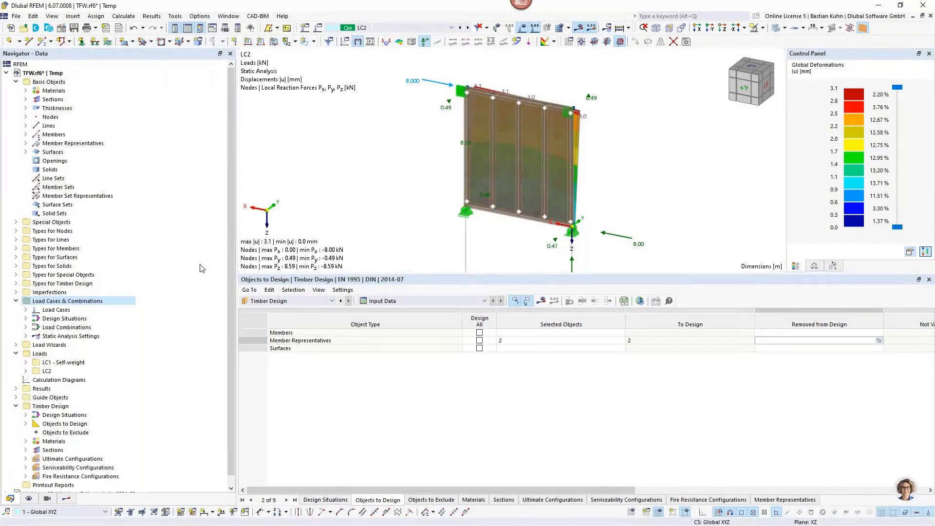
Calculate the timber design results and open the details of biaxial bending and compression stability check ST1600.03
click(540, 301)
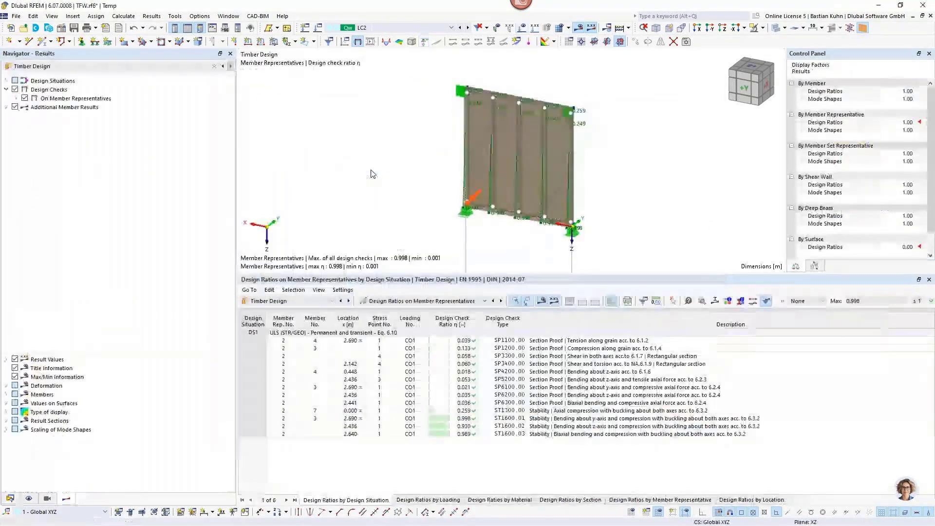
click(558, 439)
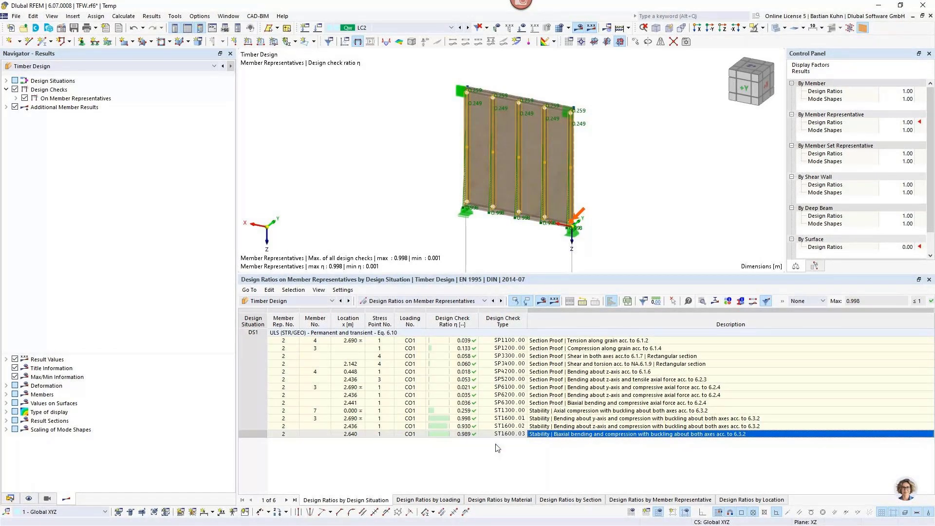
double_click(565, 437)
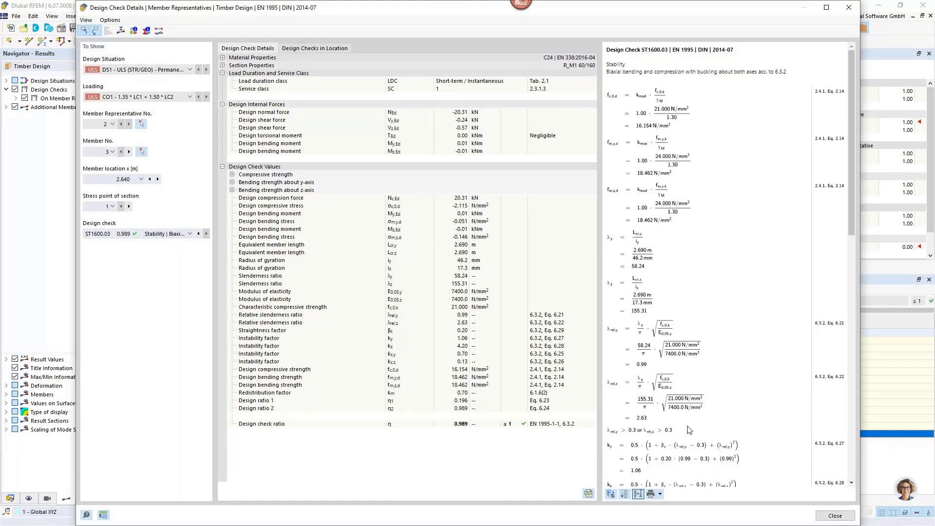
Review the slenderness, instability factor and design ratio formulas and the graphics print options, and close the design check details
click(654, 421)
scroll(654, 421, down, 4)
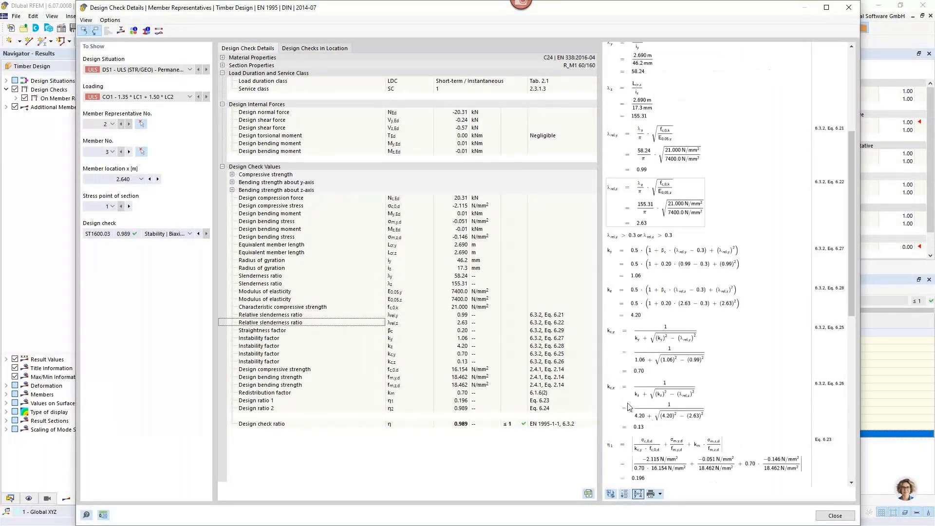
scroll(629, 407, down, 2)
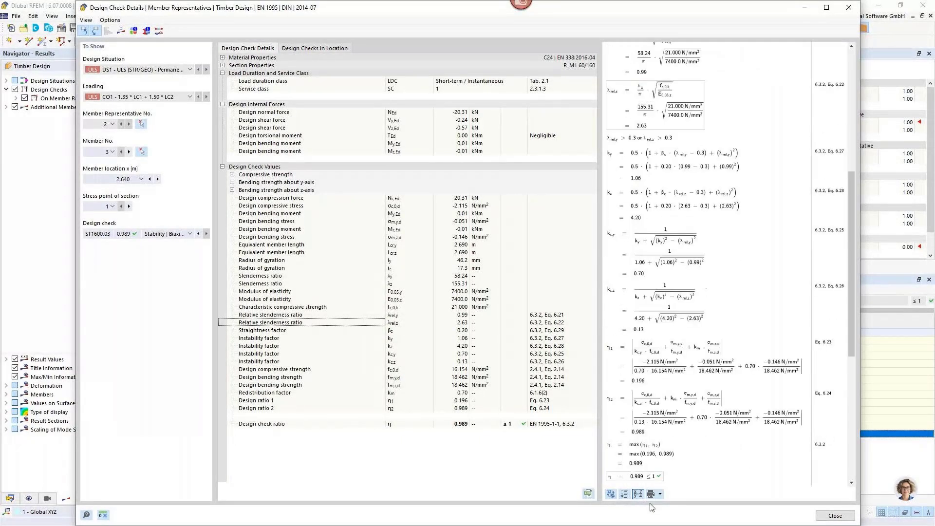
click(661, 498)
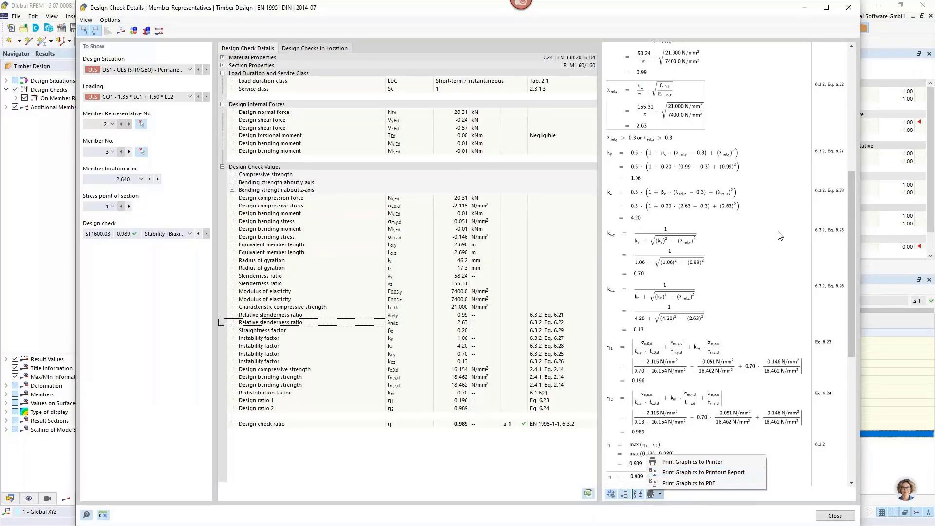
click(849, 10)
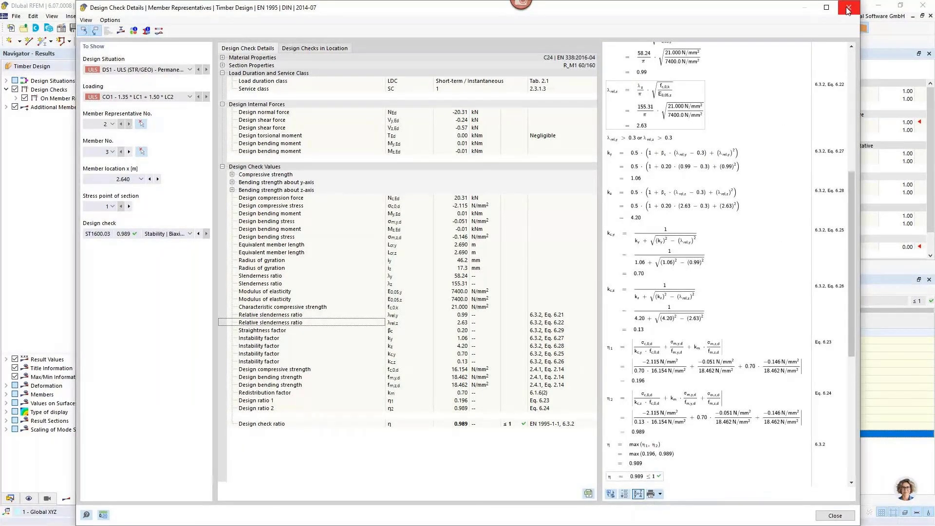
click(848, 10)
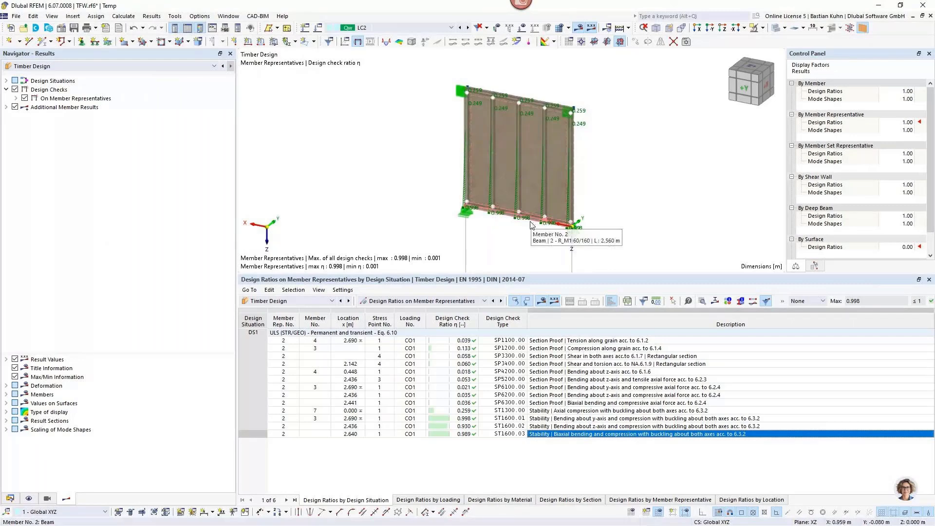
Look over the design ratios on the wall model and switch the displayed results to Static Analysis
scroll(524, 131, up, 3)
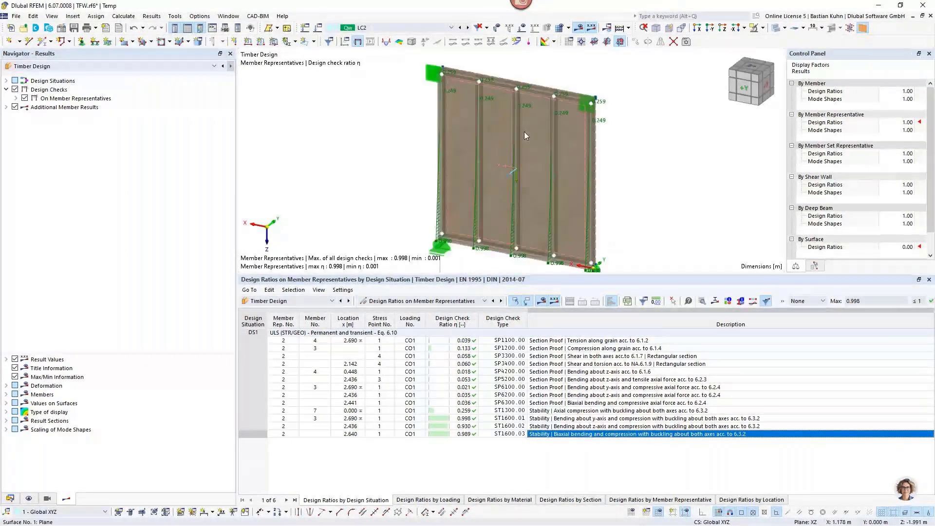
scroll(518, 142, down, 3)
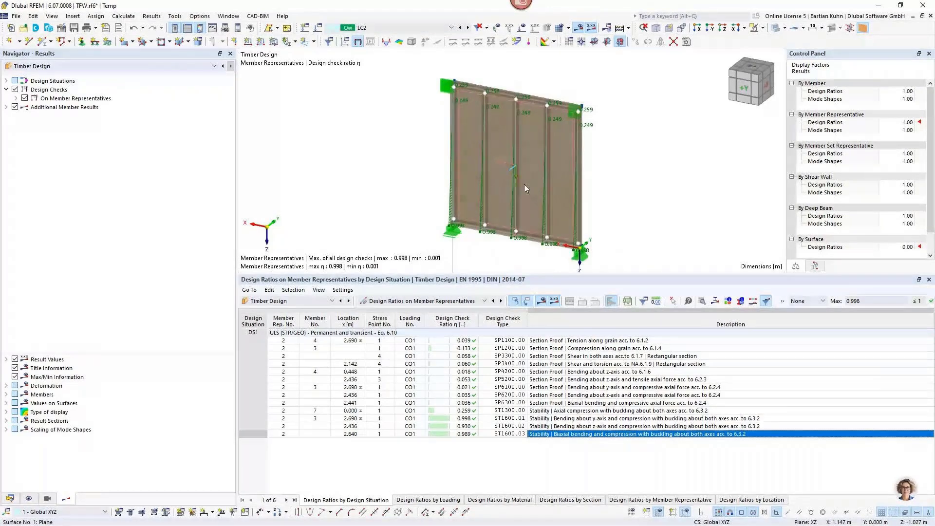
mouse_move(524, 187)
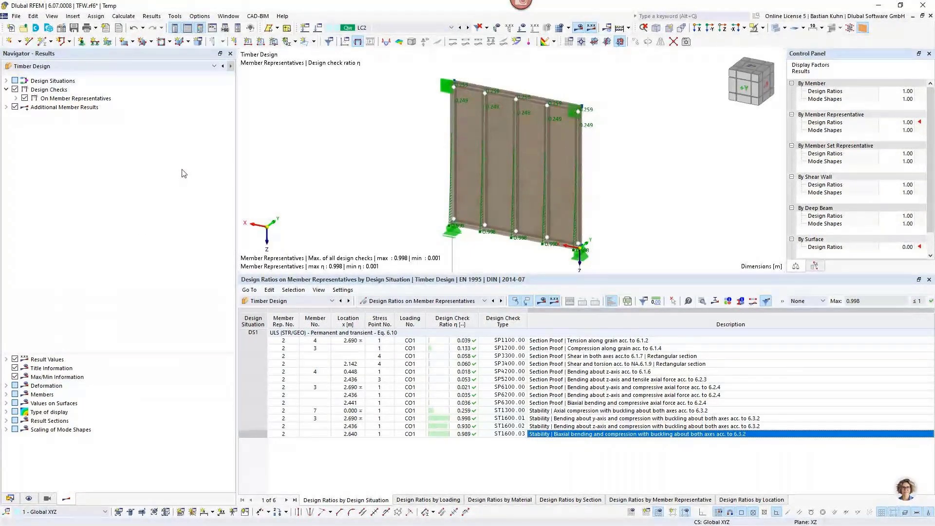
click(193, 66)
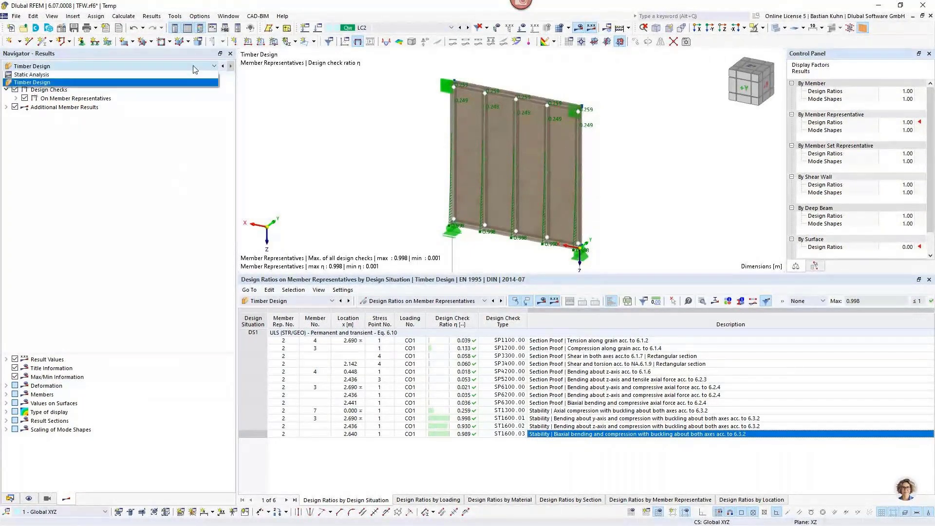
click(189, 80)
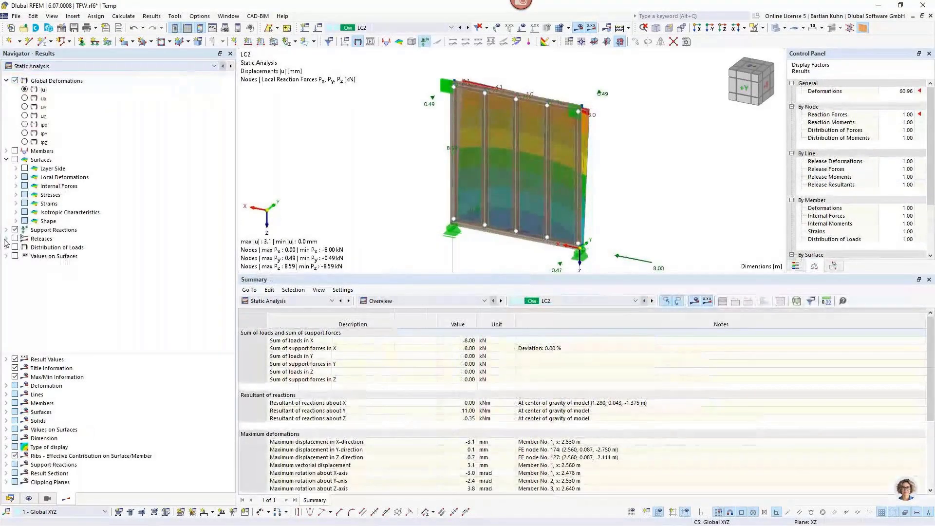
Display the line hinge forces n for LC2 and turn off the global deformations
click(5, 239)
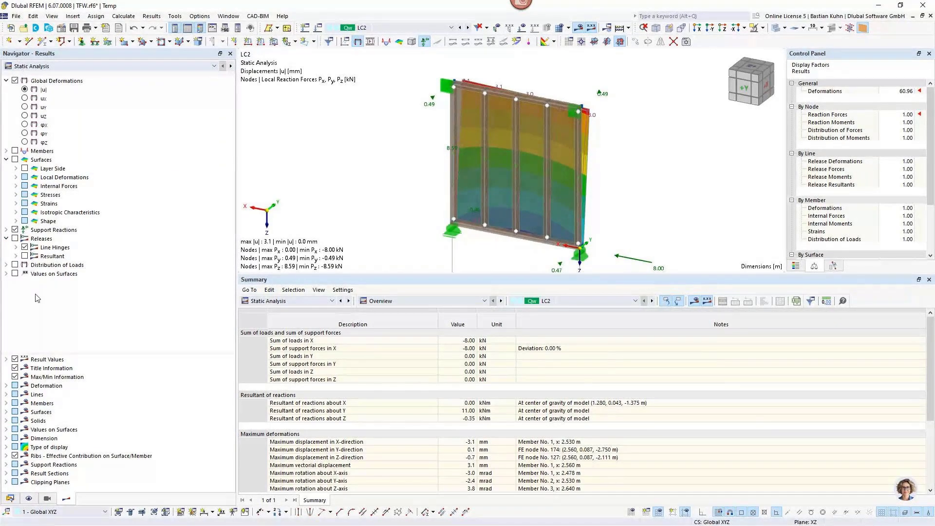
click(15, 239)
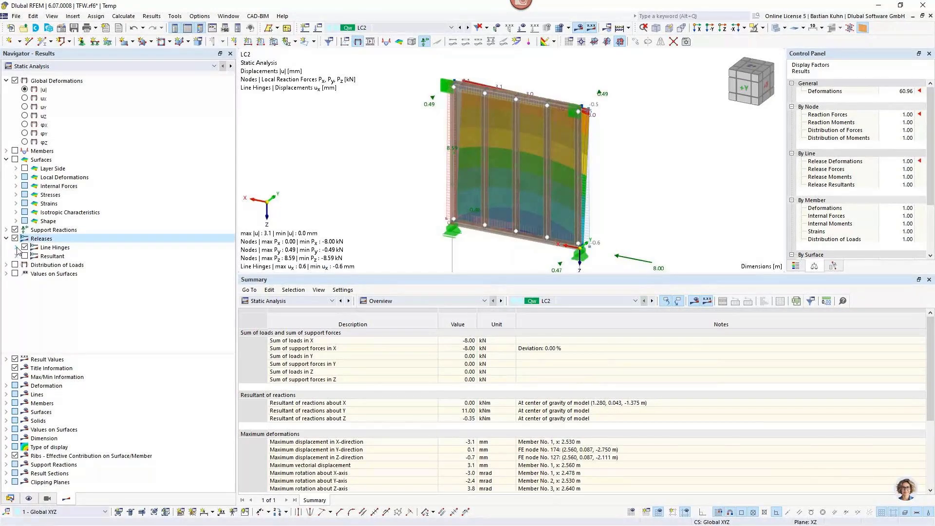
click(16, 247)
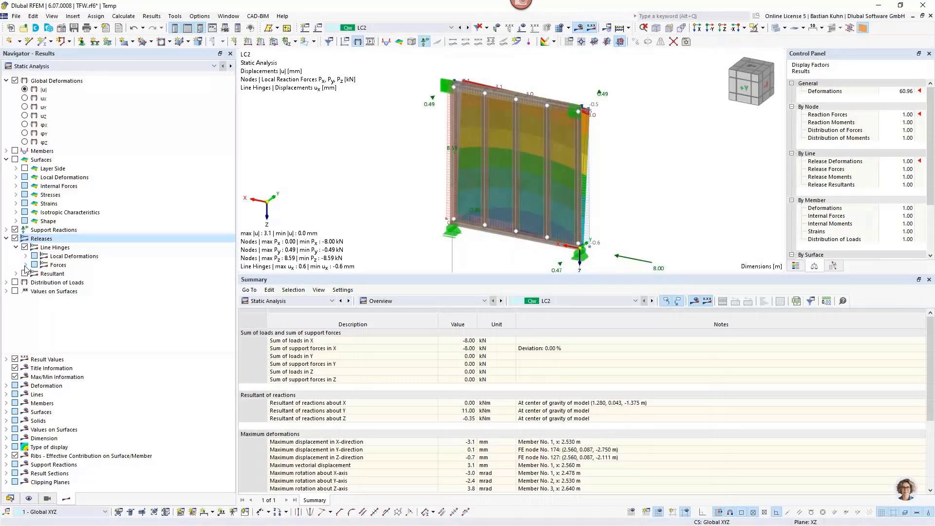
click(26, 265)
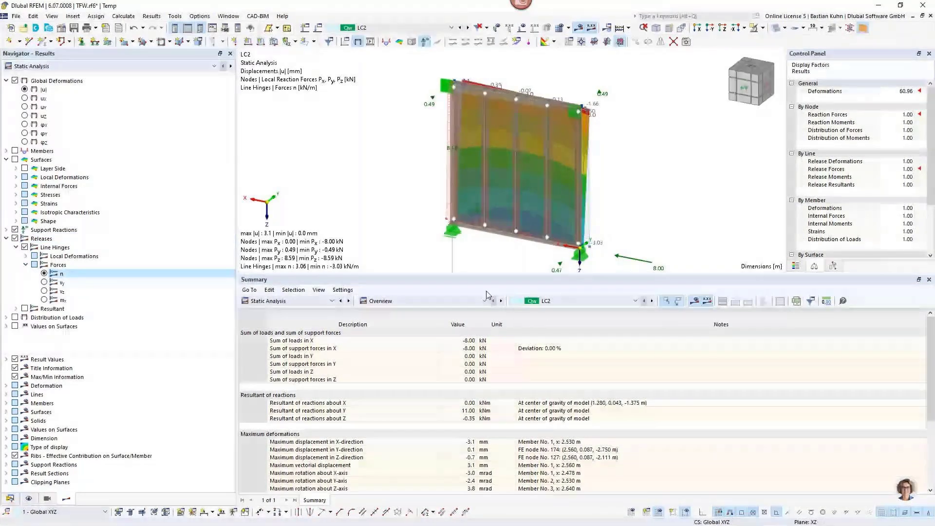
click(15, 80)
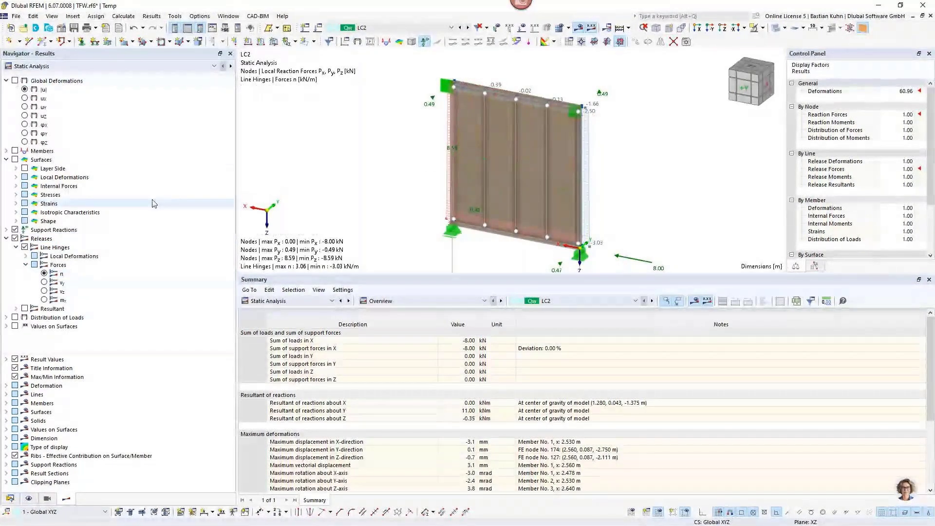
Show the wall model as a wireframe and examine the line hinge forces n along the panel's edges and corners
click(756, 28)
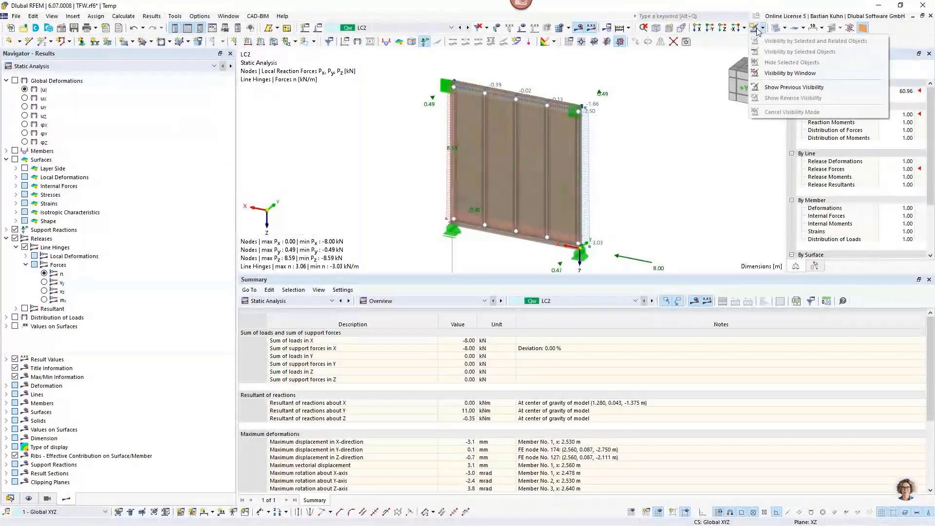
click(776, 28)
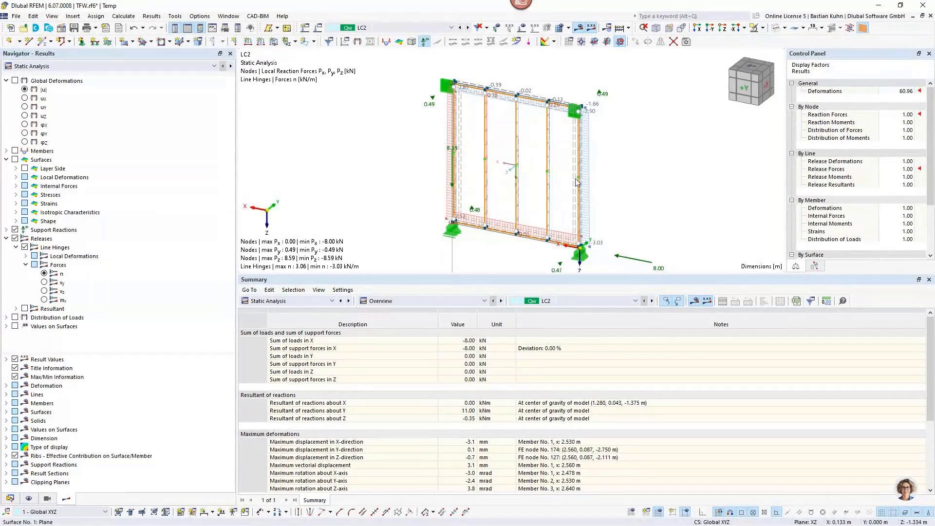
scroll(577, 182, up, 5)
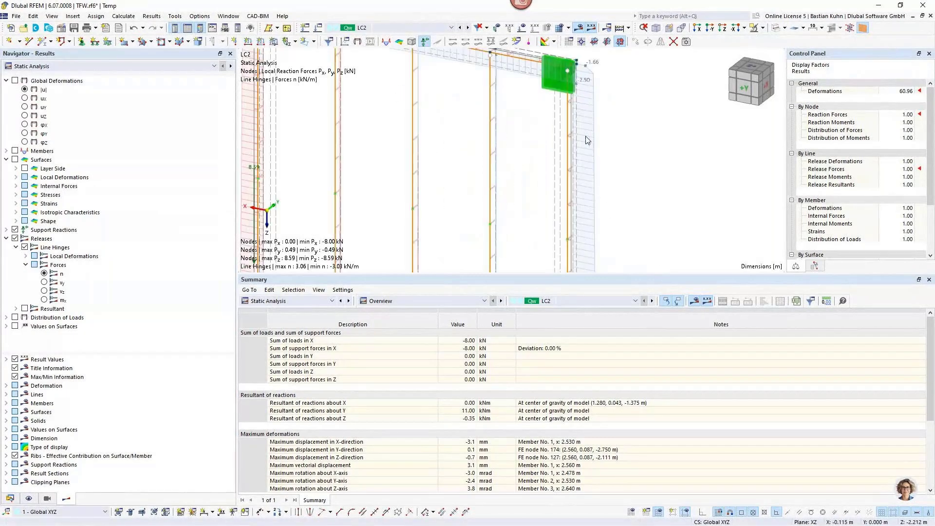
scroll(570, 179, down, 4)
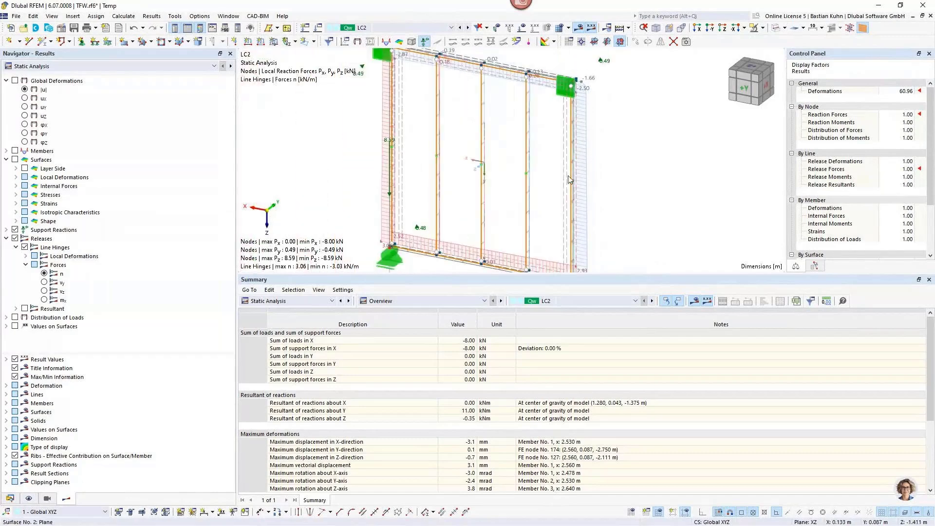
middle_drag(511, 188, 515, 152)
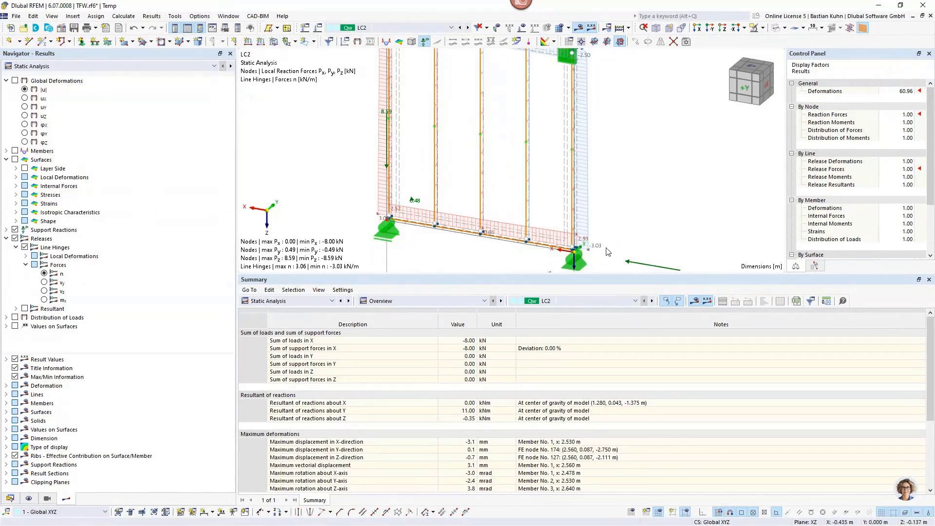
scroll(607, 252, down, 1)
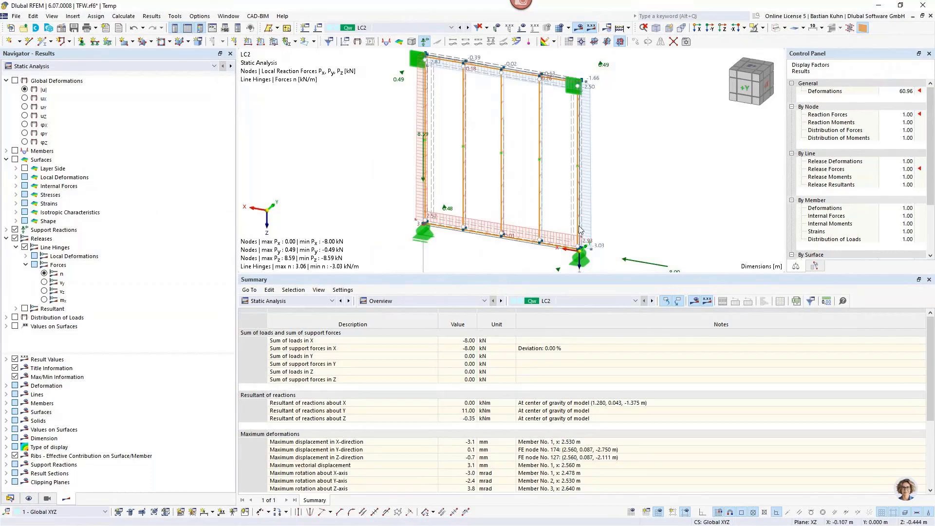
scroll(631, 243, down, 1)
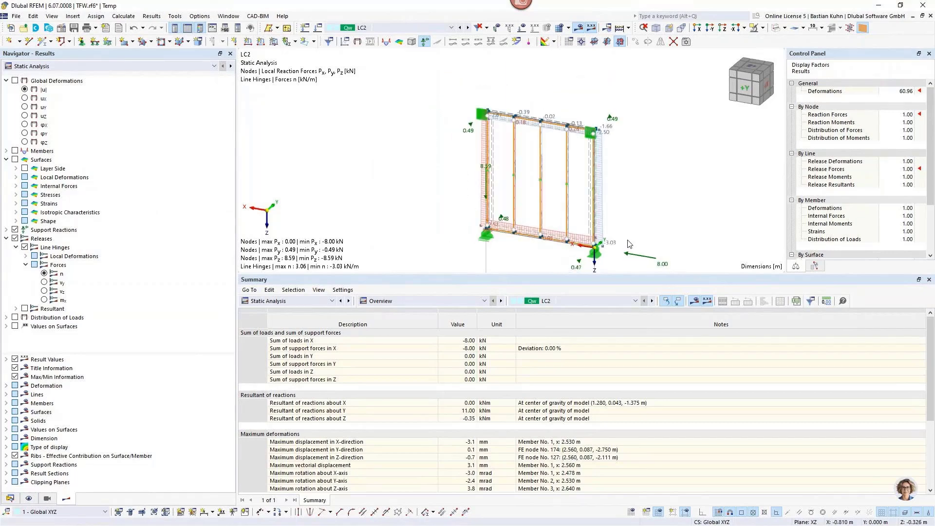
middle_drag(633, 239, 632, 202)
scroll(633, 206, up, 1)
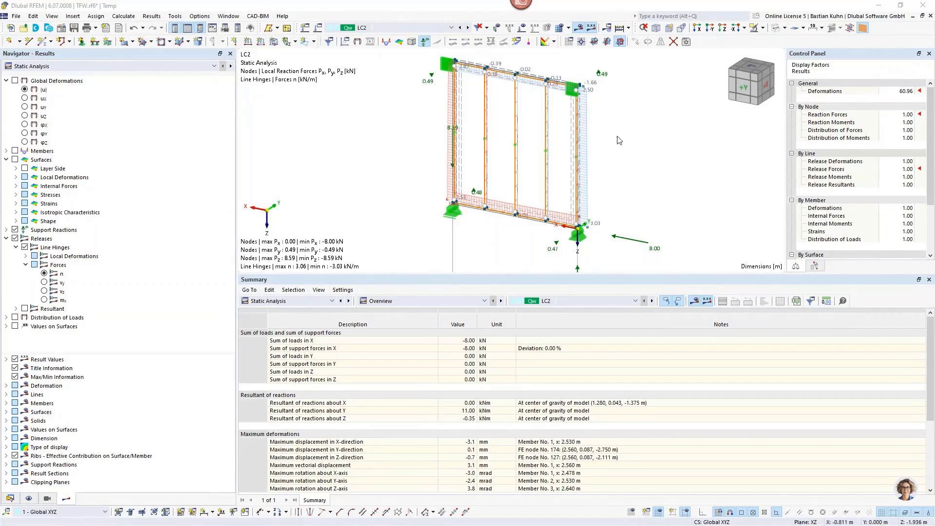
Switch to the Webinar.rf6 building model and enlarge the graphics area by shrinking the Materials table
click(229, 22)
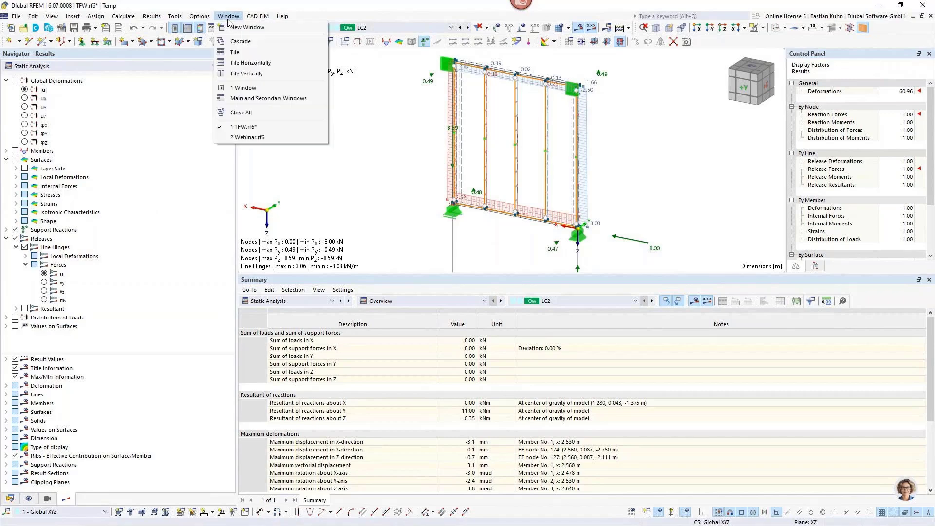
click(236, 140)
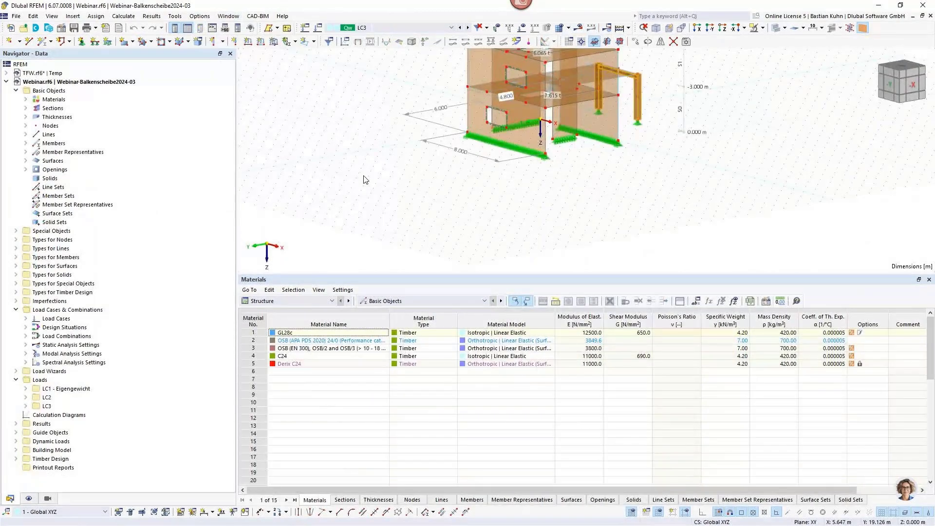
scroll(592, 183, down, 4)
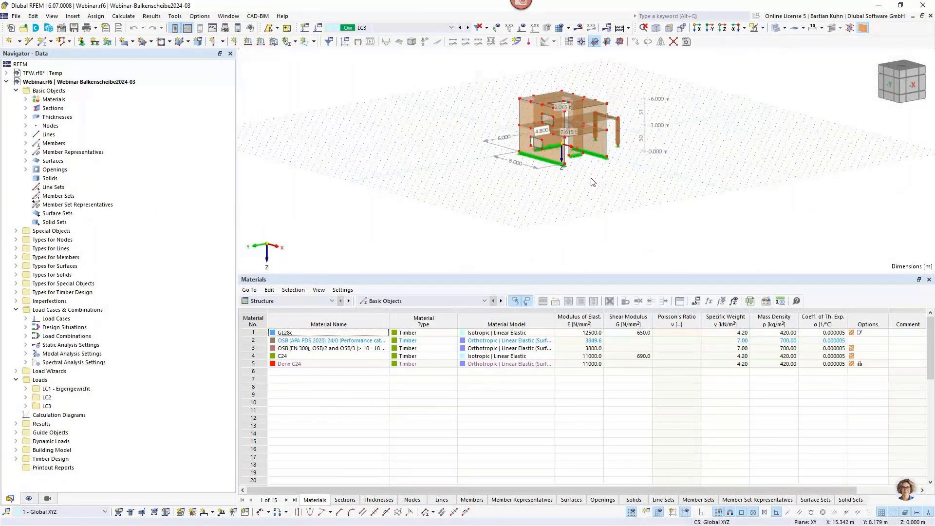
middle_drag(593, 182, 535, 220)
scroll(548, 174, up, 5)
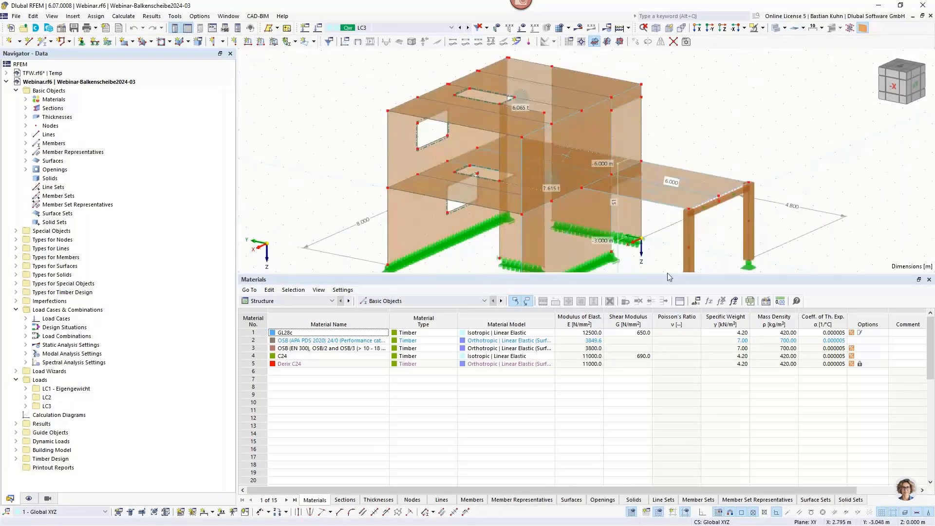
drag(668, 275, 679, 385)
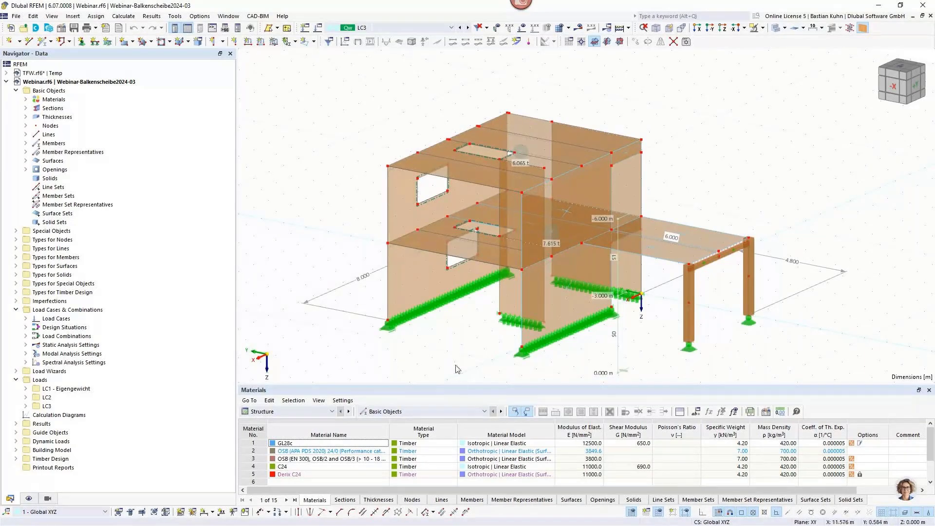
Look over the building from several sides and review the line hinges assigned to surface 24 at the upper edge
middle_drag(459, 350, 531, 341)
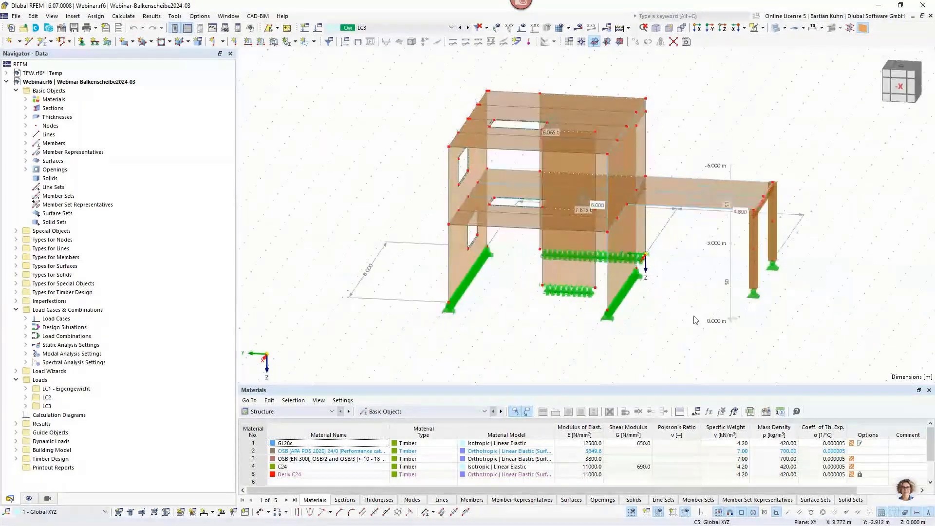
scroll(551, 212, down, 2)
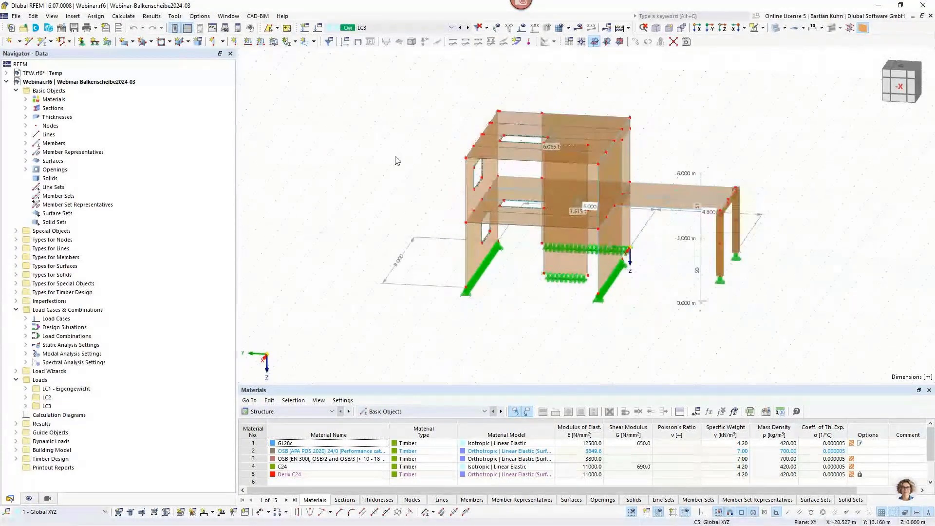
middle_drag(372, 208, 531, 213)
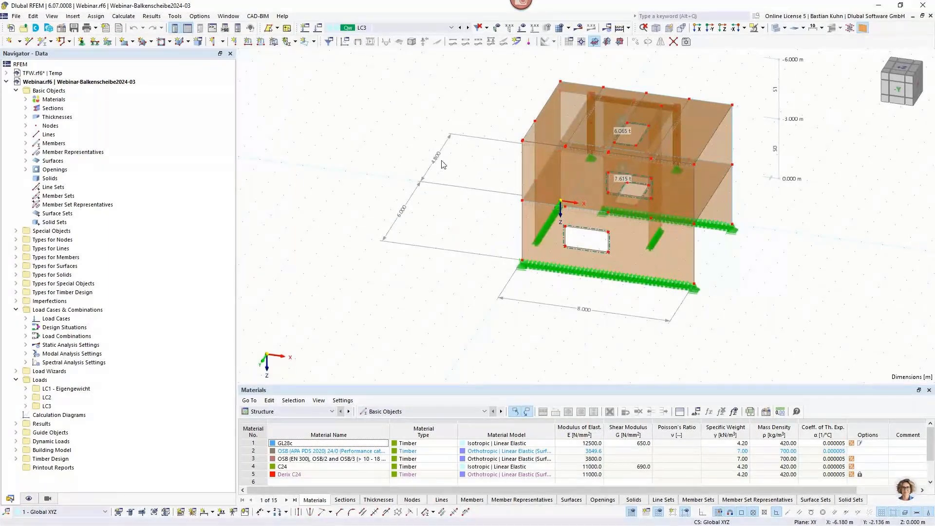
middle_drag(473, 234, 586, 232)
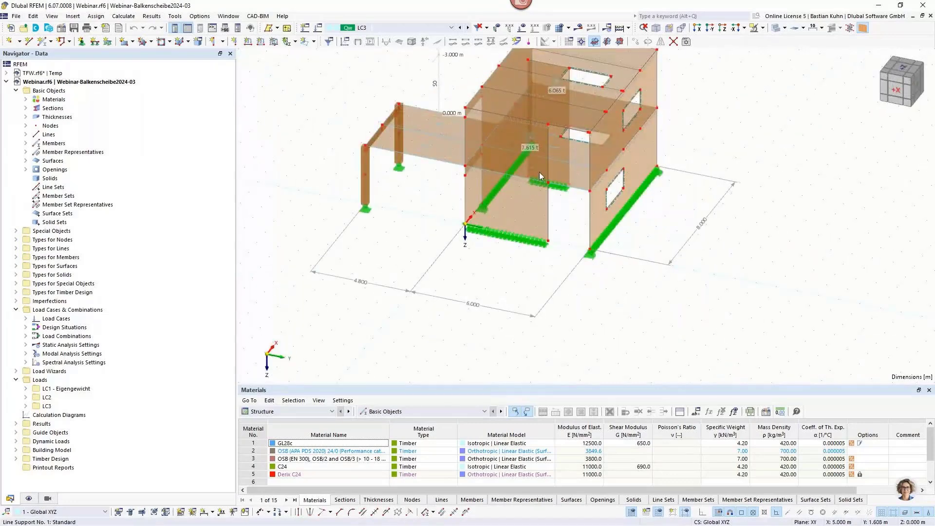
scroll(439, 133, up, 5)
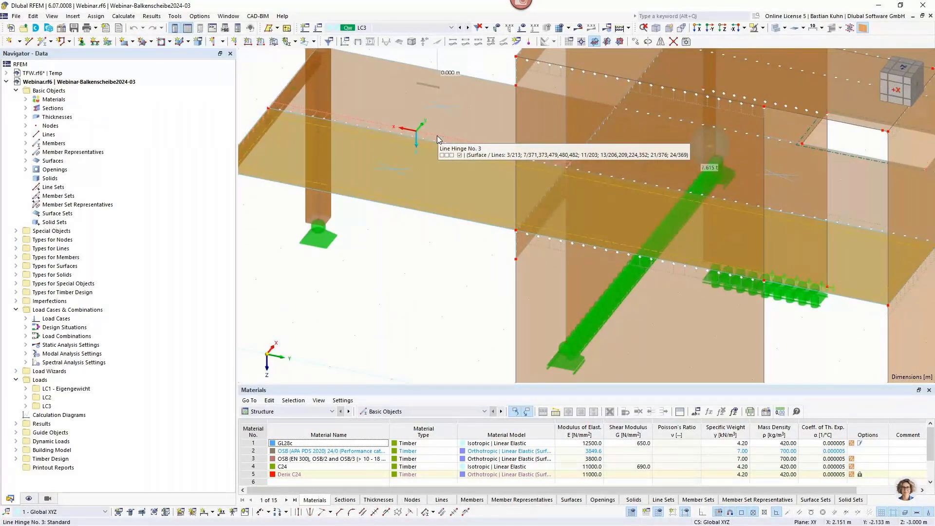
ctrl+middle_drag(438, 137, 702, 140)
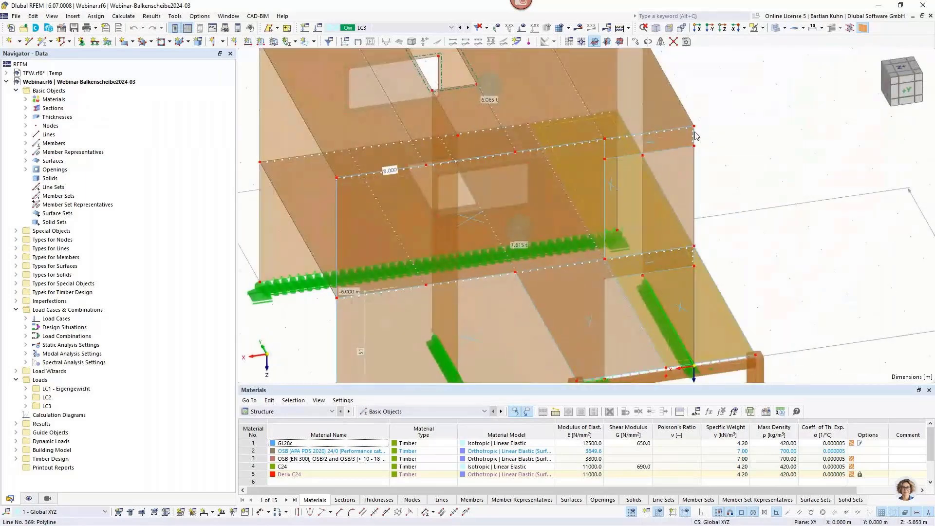
scroll(695, 136, up, 3)
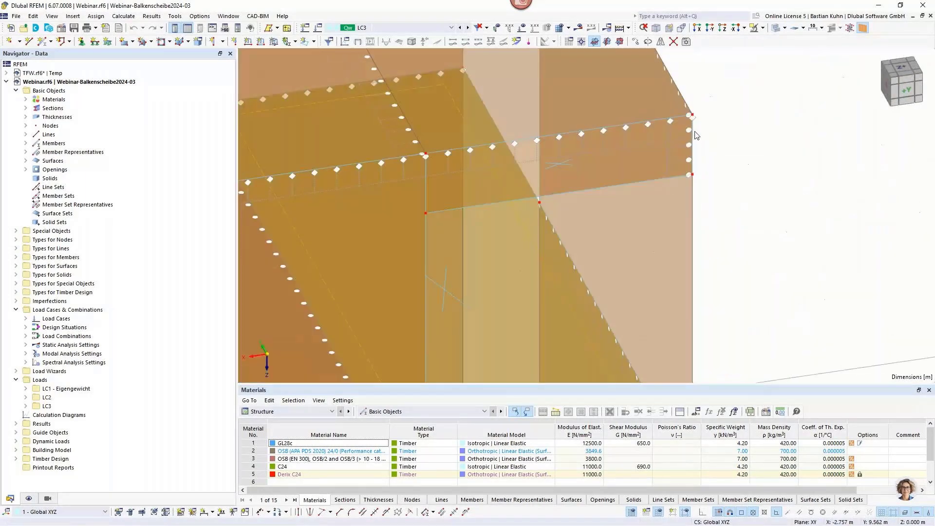
double_click(668, 157)
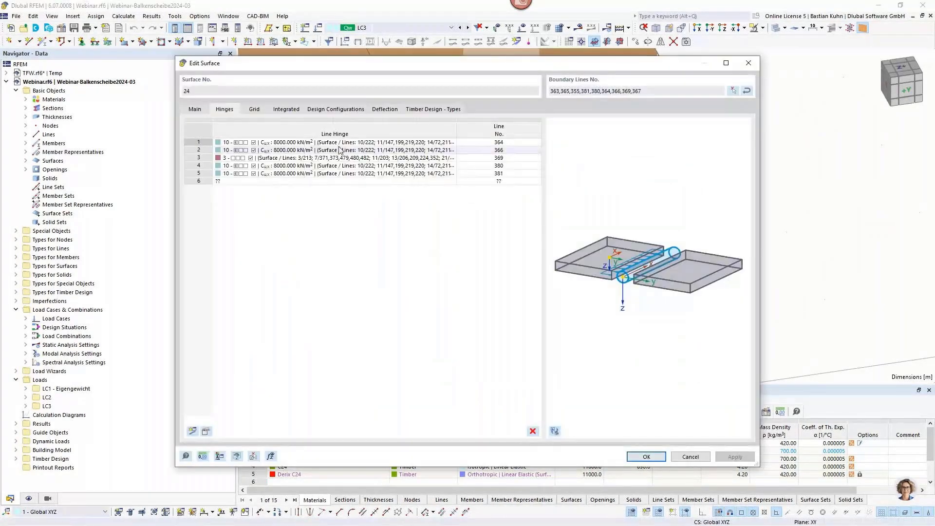
click(749, 62)
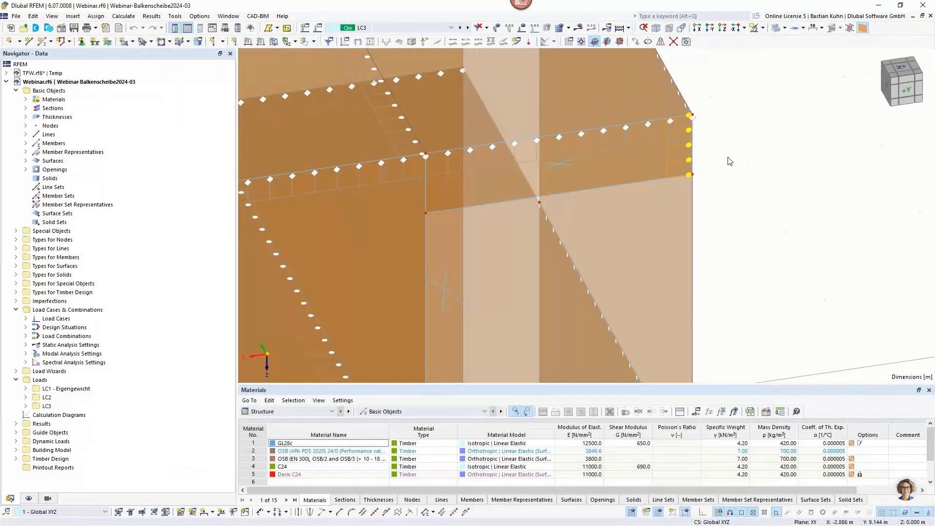
Review the hinge conditions and spring constants of line hinges 3 and 10, and close the dialog without changes
right_click(686, 148)
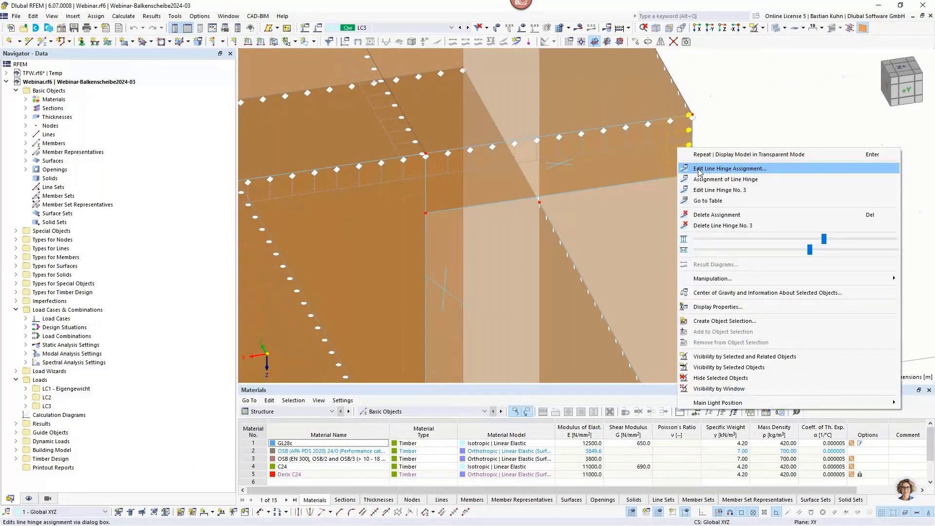
click(677, 183)
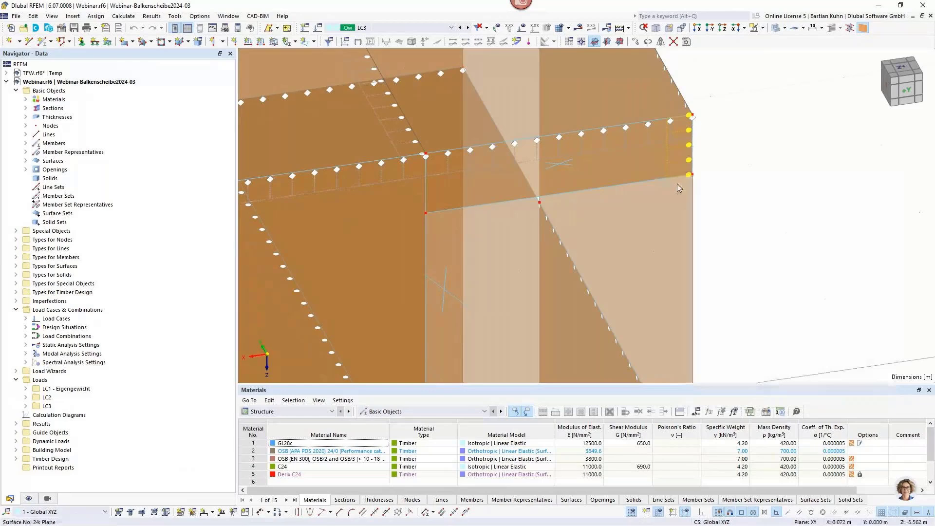
right_click(681, 166)
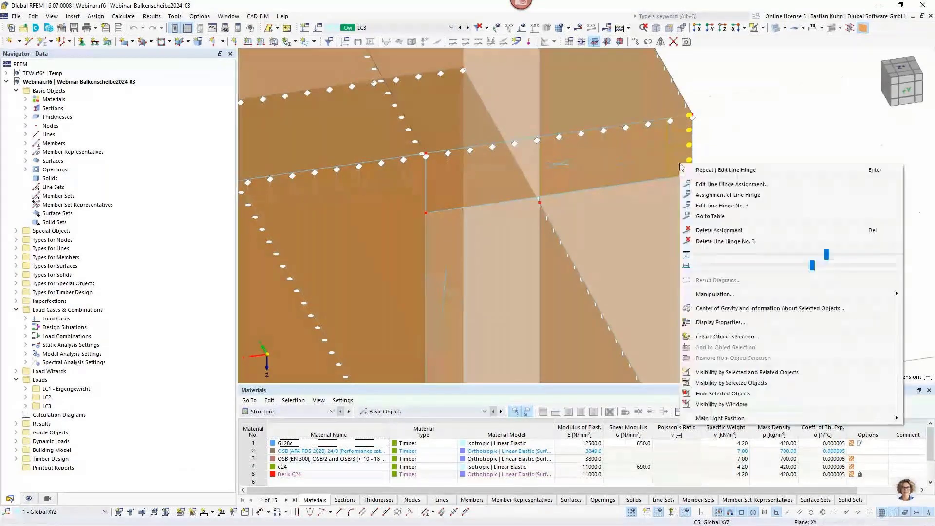
click(700, 206)
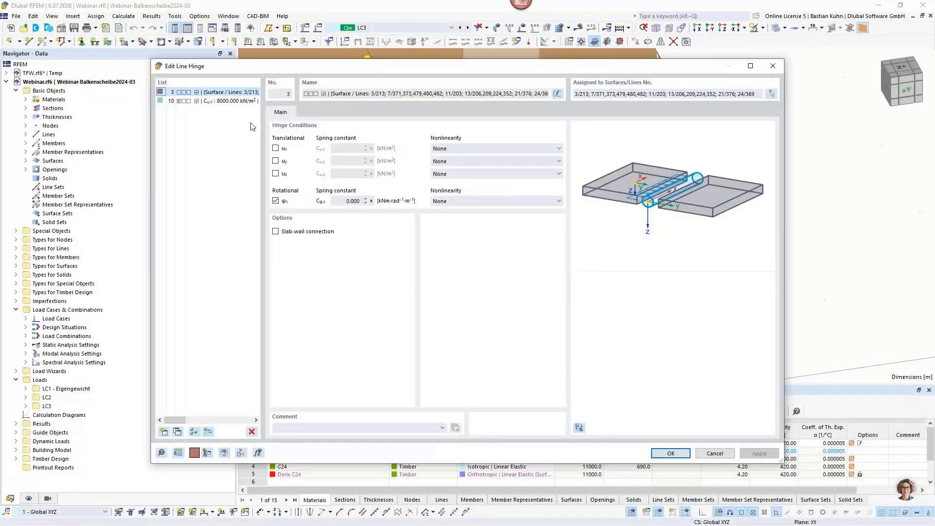
click(229, 101)
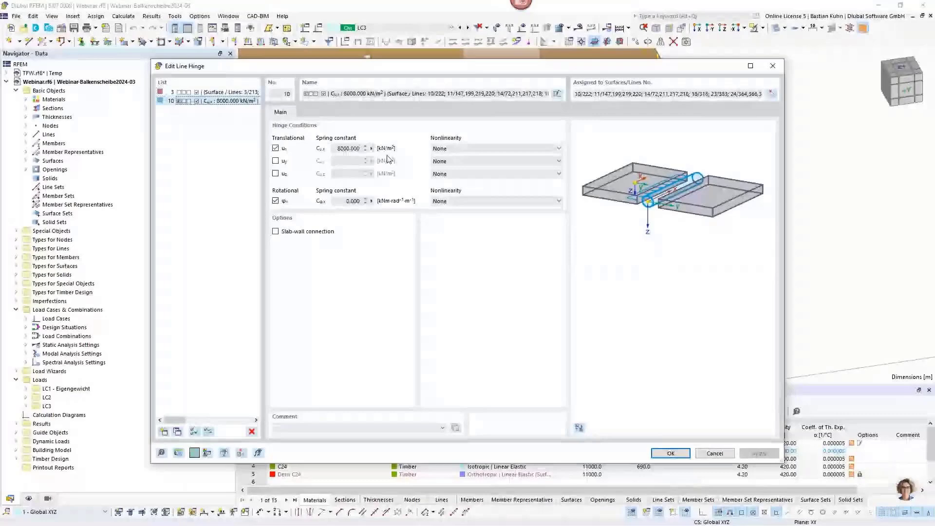
click(770, 67)
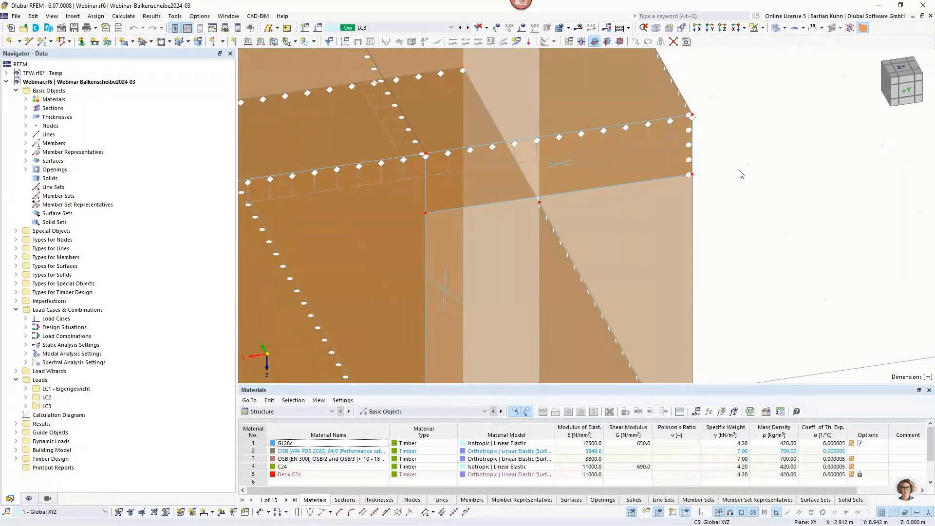
Examine the whole building's wall panels, floors and window openings from the opposite sides
scroll(395, 152, down, 3)
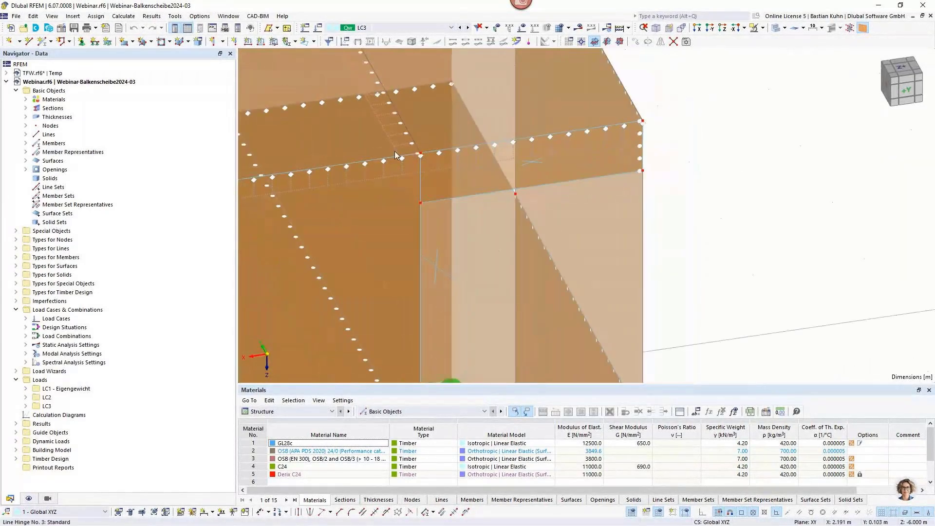
scroll(395, 153, down, 5)
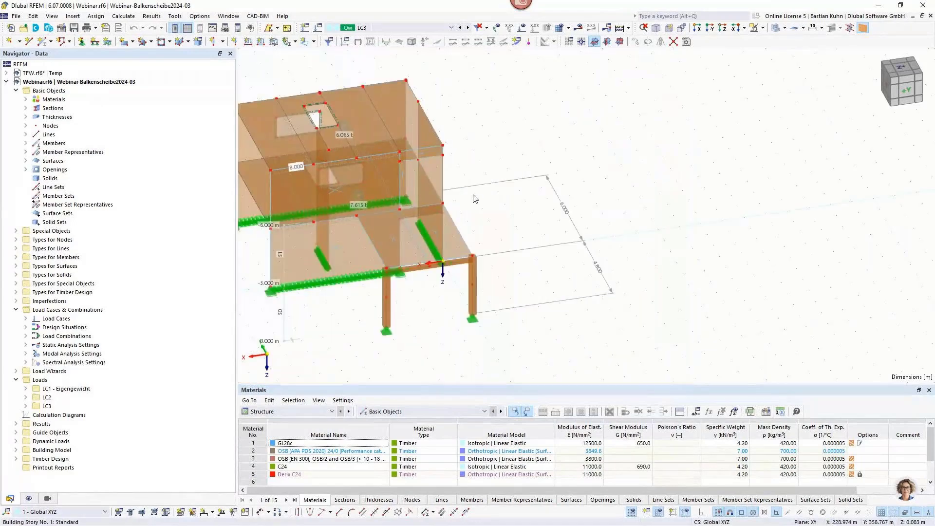
scroll(383, 206, down, 1)
ctrl+middle_drag(418, 192, 609, 177)
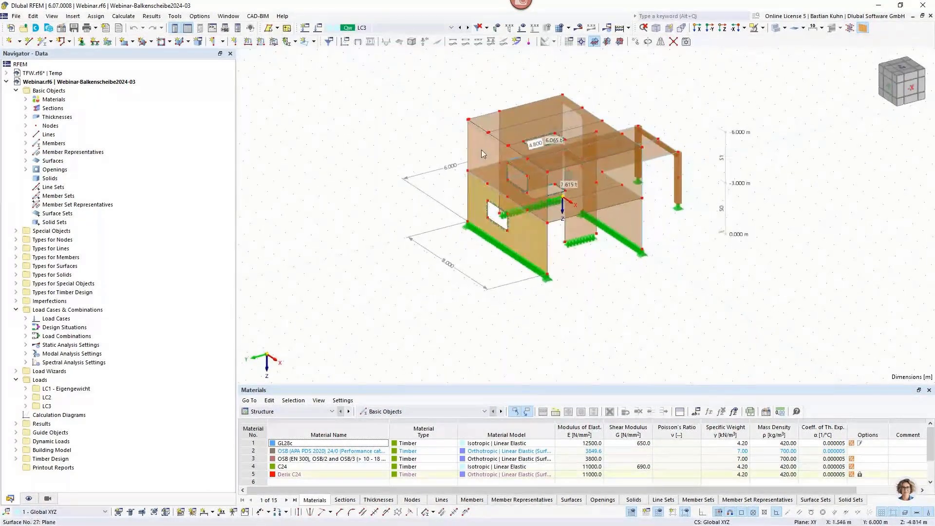
click(481, 150)
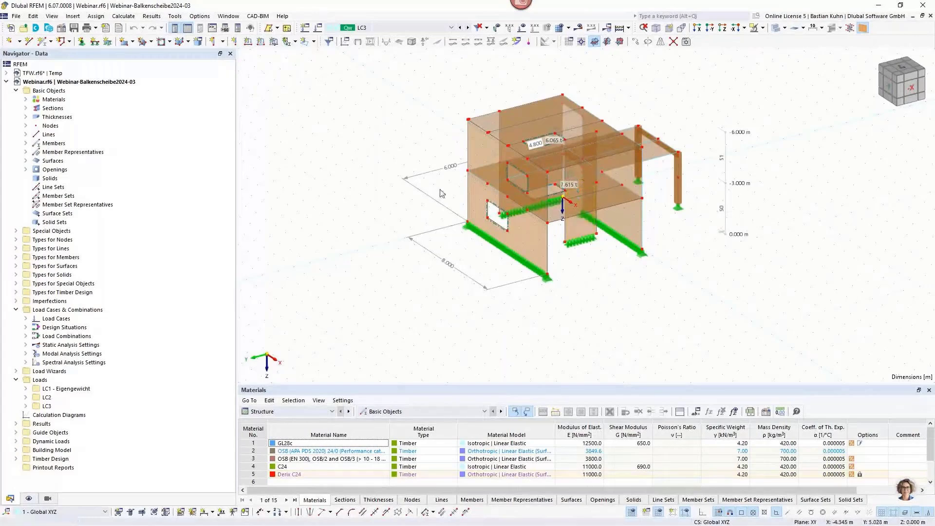
middle_drag(441, 194, 673, 189)
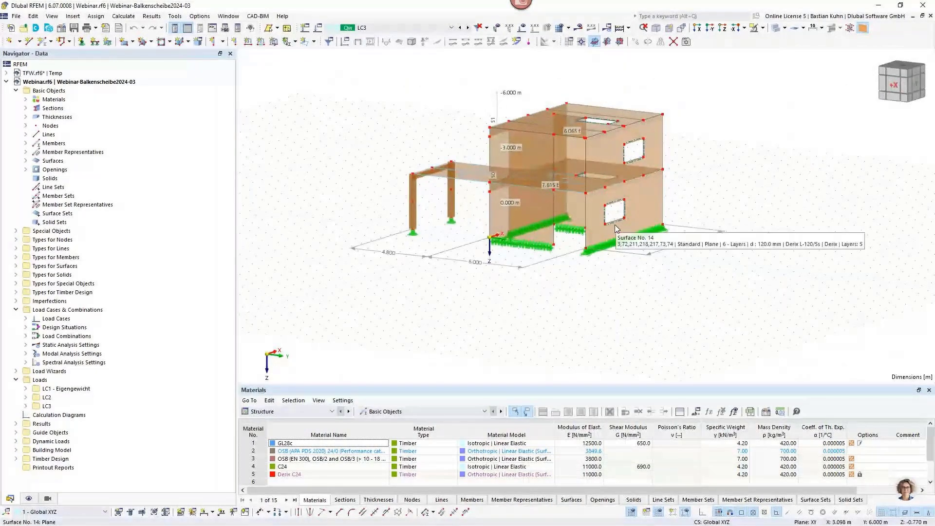
Extend the vertical edge lines of both window openings to the next member/line on both sides, creating new lines
scroll(615, 224, up, 3)
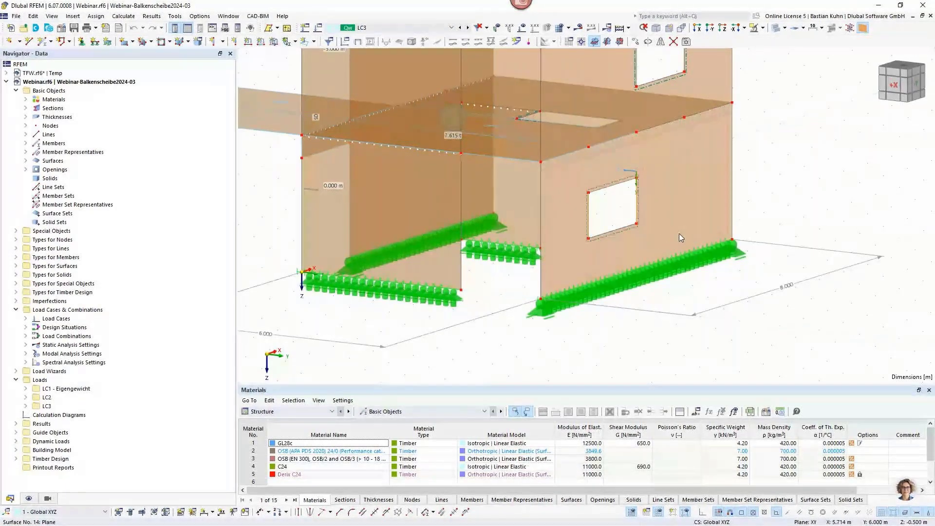
middle_drag(657, 65, 644, 123)
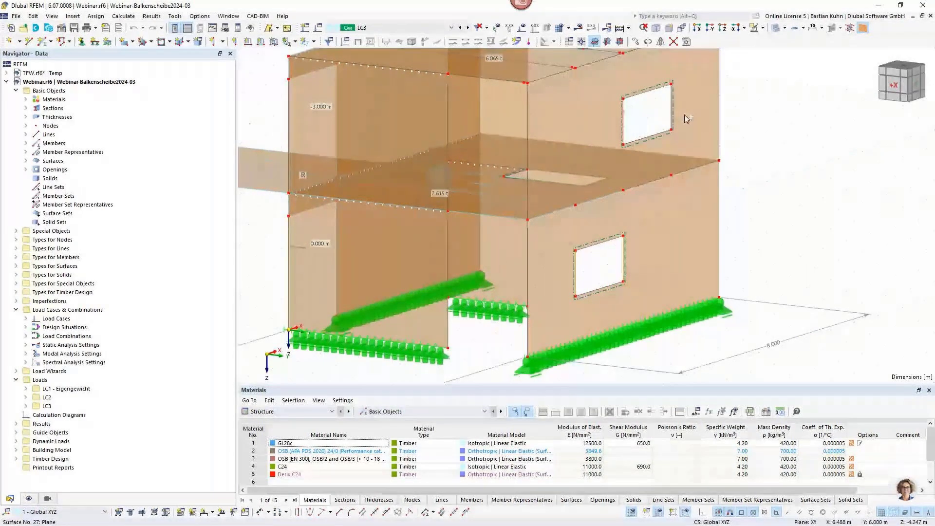
right_click(672, 105)
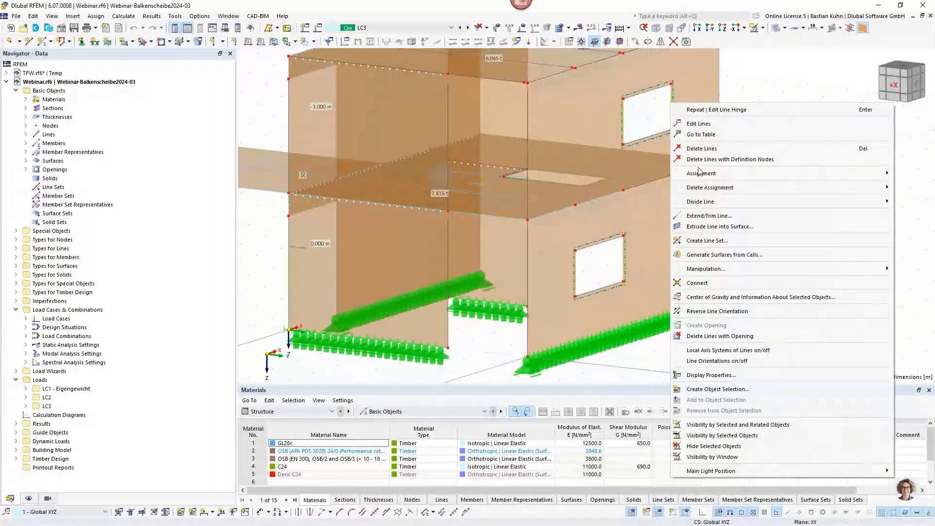
click(698, 215)
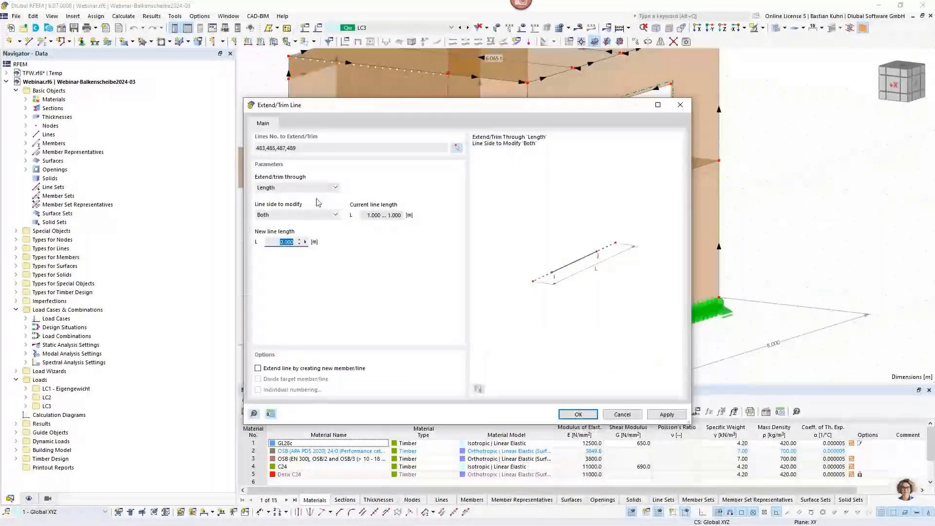
click(297, 187)
click(280, 208)
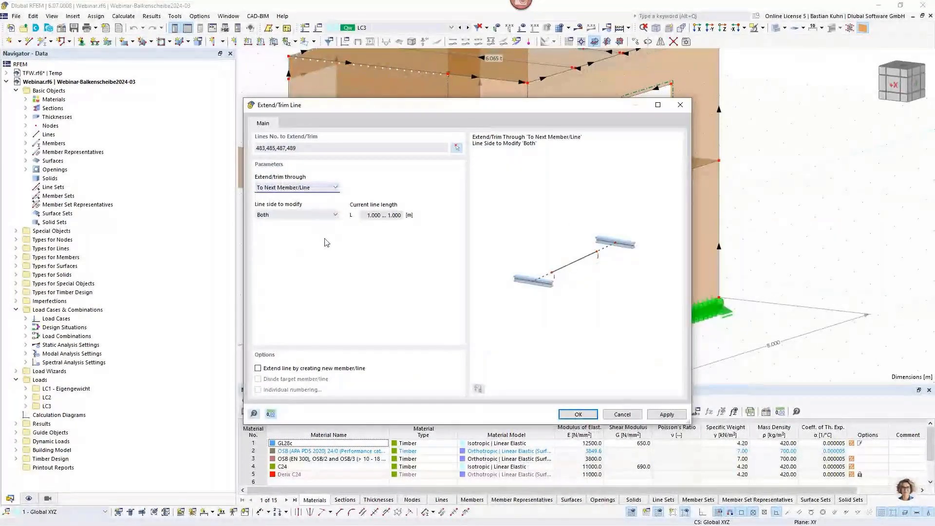
click(258, 369)
click(579, 414)
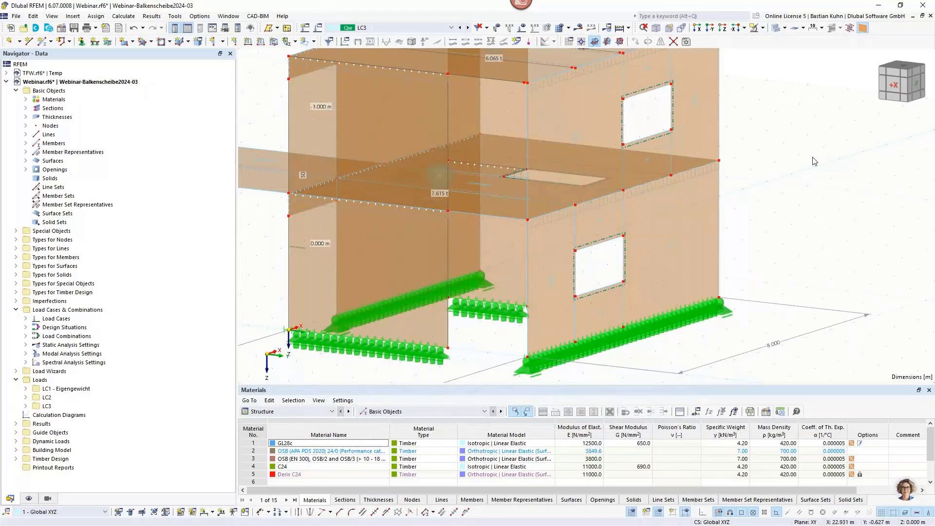
Inspect the window wall with its extended opening lines and the adjoining floors in the overall model
scroll(738, 176, down, 3)
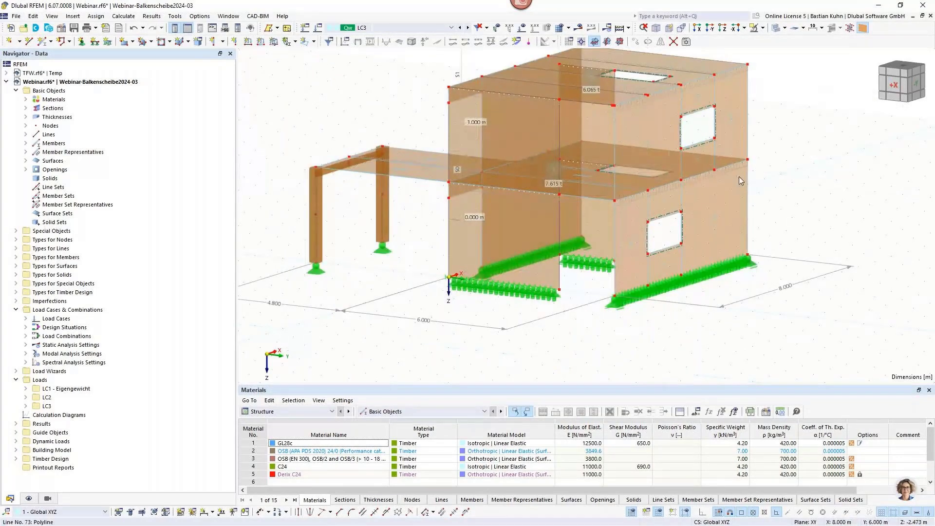
middle_drag(738, 176, 716, 149)
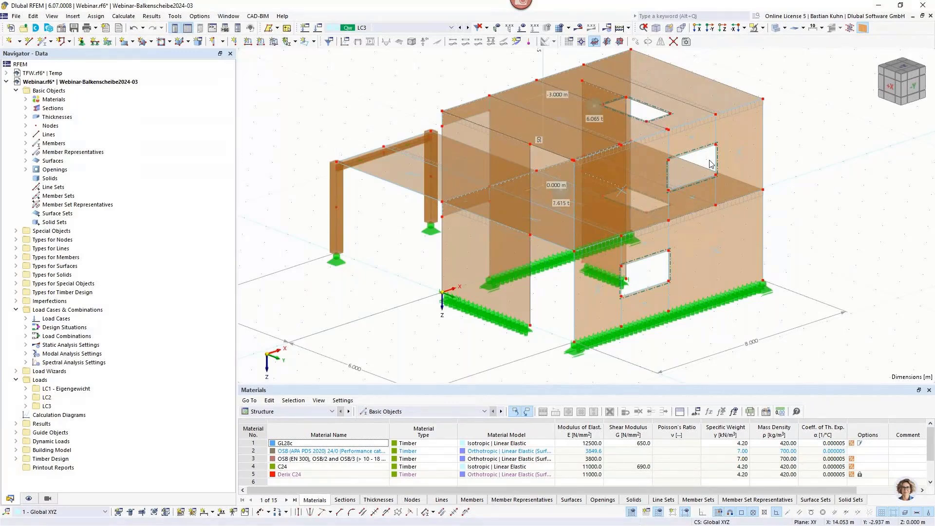
middle_drag(812, 177, 773, 198)
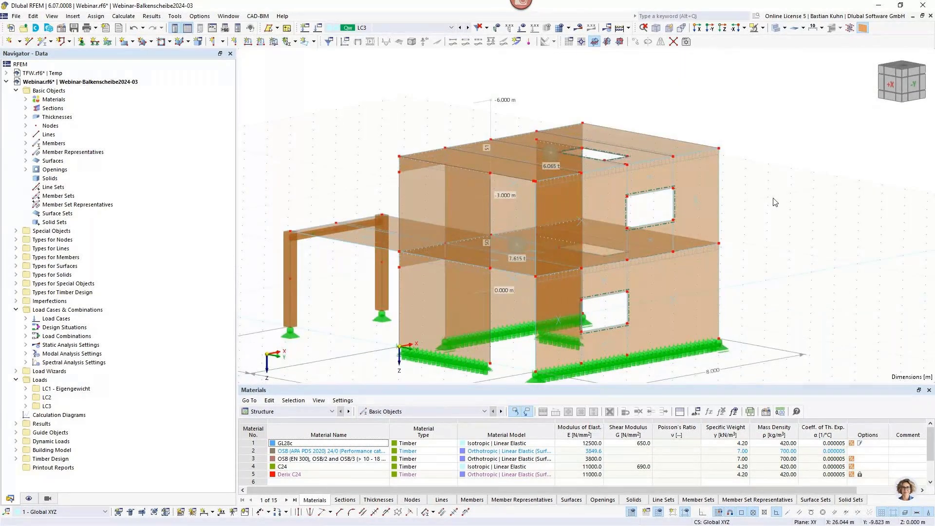
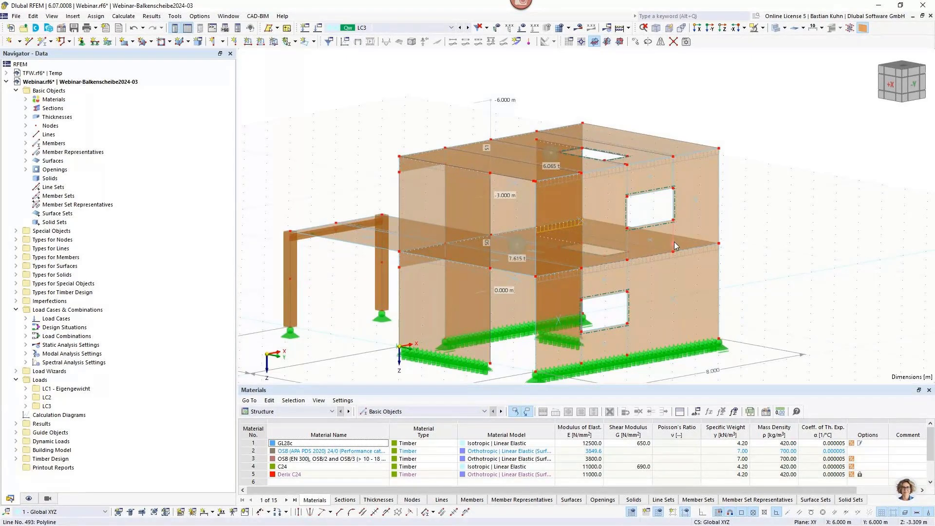
Divide the lower-storey window wall surface with its intersecting lines
mouse_move(698, 205)
scroll(769, 226, up, 2)
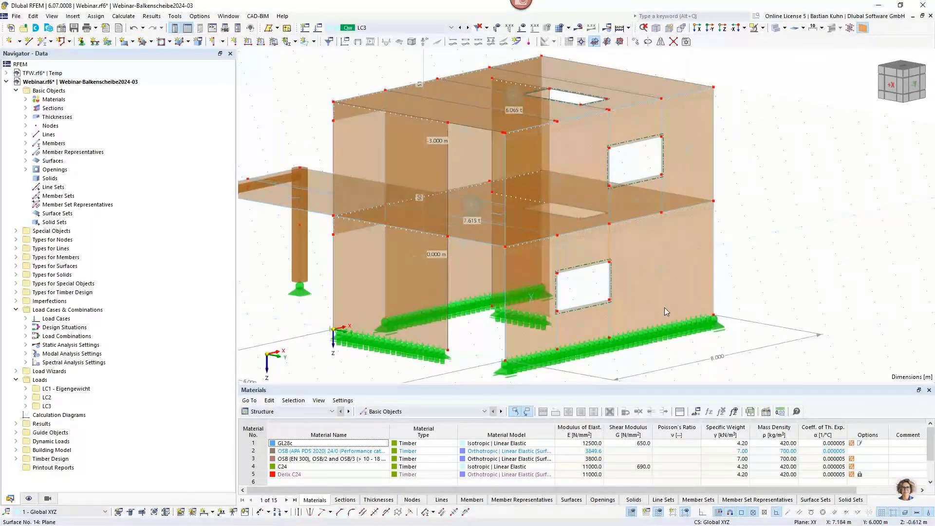
ctrl+middle_drag(609, 314, 669, 301)
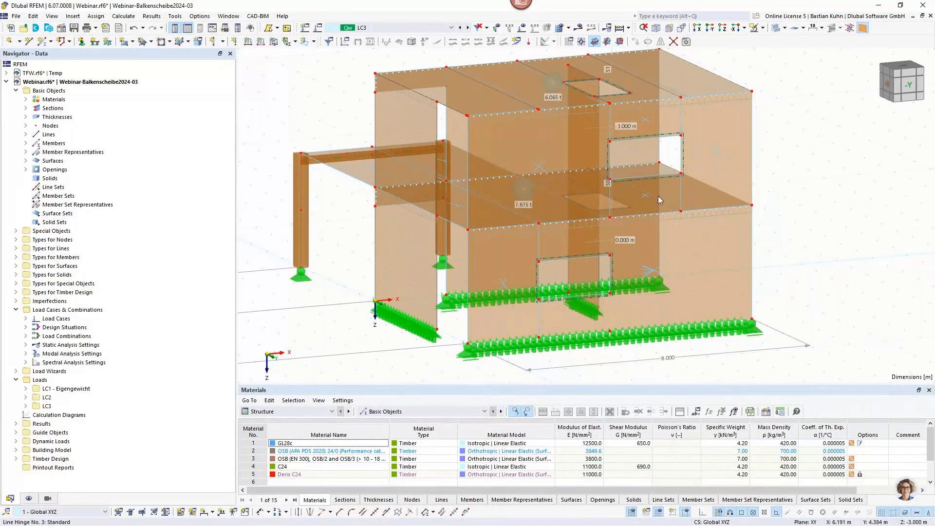
click(636, 191)
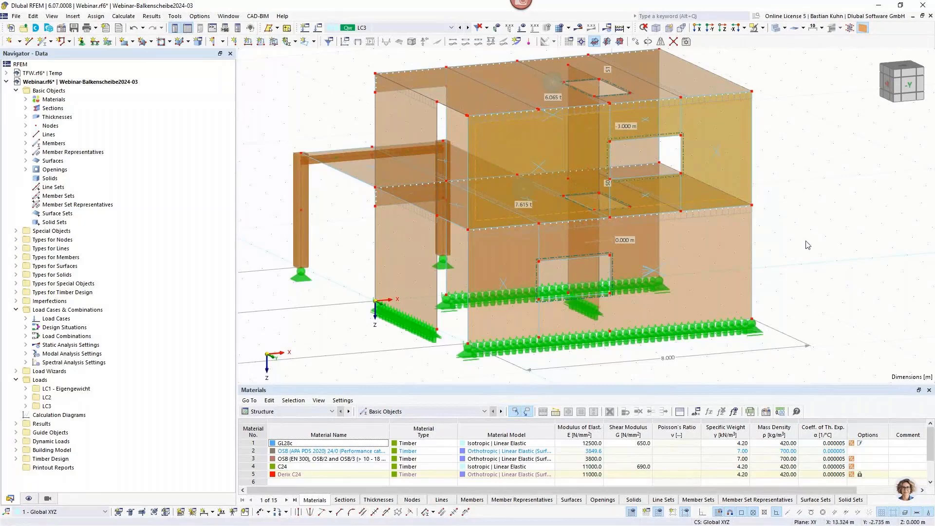
scroll(808, 243, down, 2)
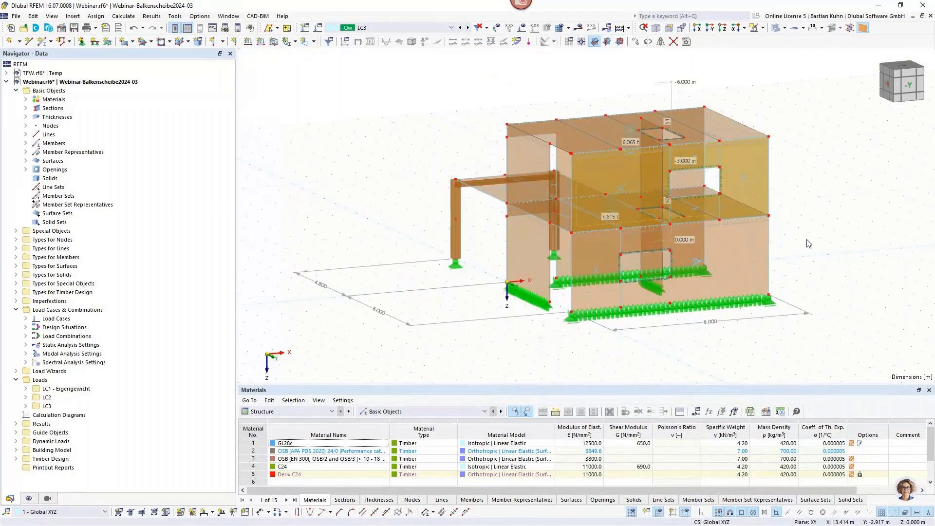
scroll(733, 256, up, 3)
right_click(733, 258)
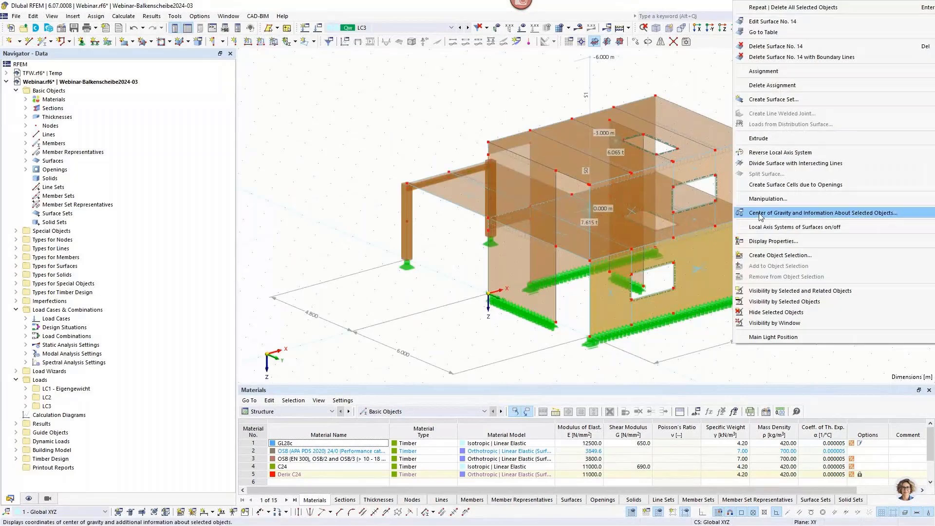
click(789, 185)
click(504, 309)
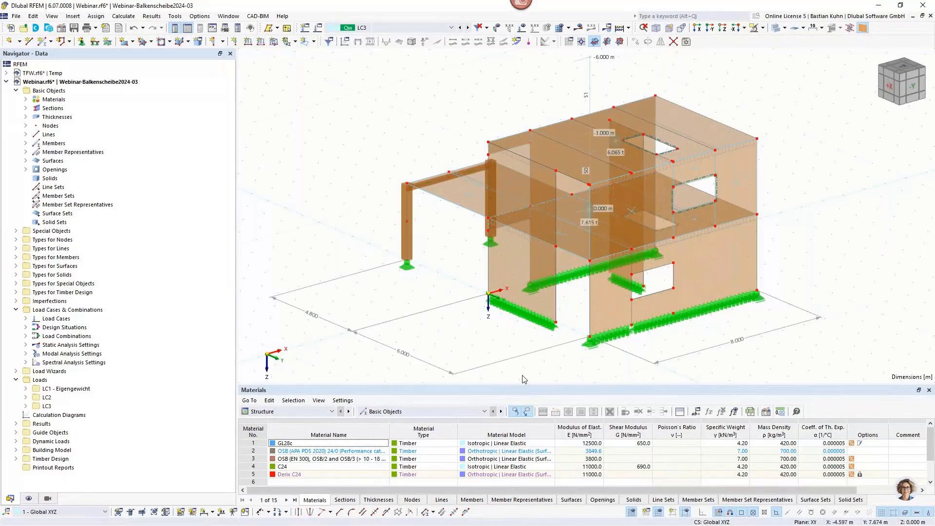
Extend the vertical edge line of the lower window opening to the next member/line on both sides, creating new lines
right_click(674, 278)
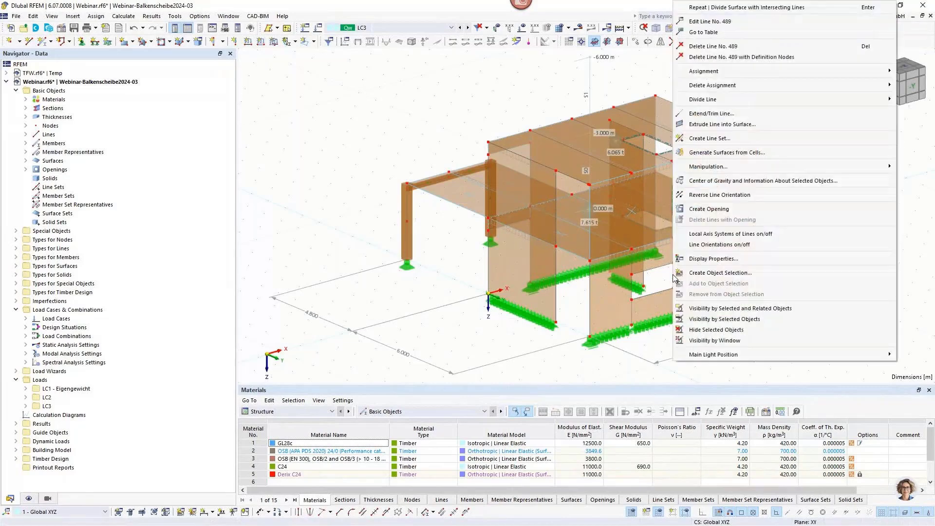
click(719, 114)
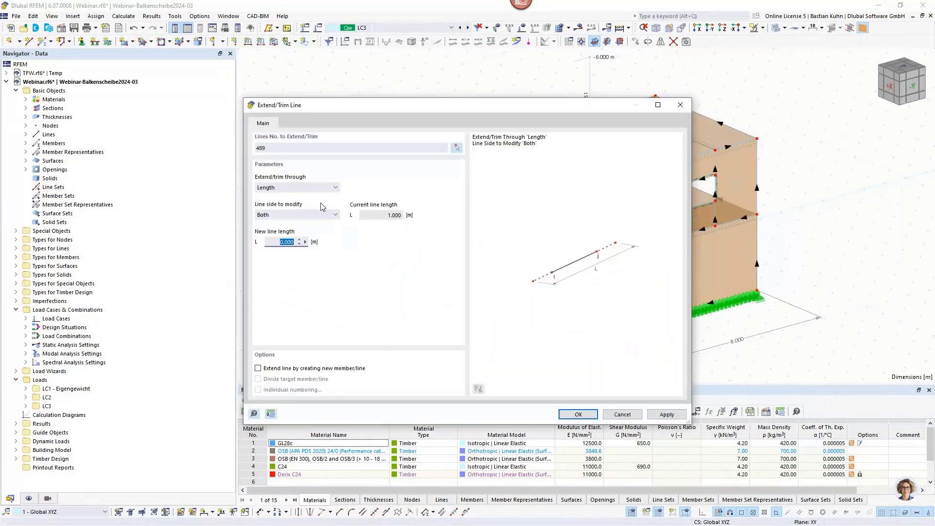
click(297, 188)
click(283, 214)
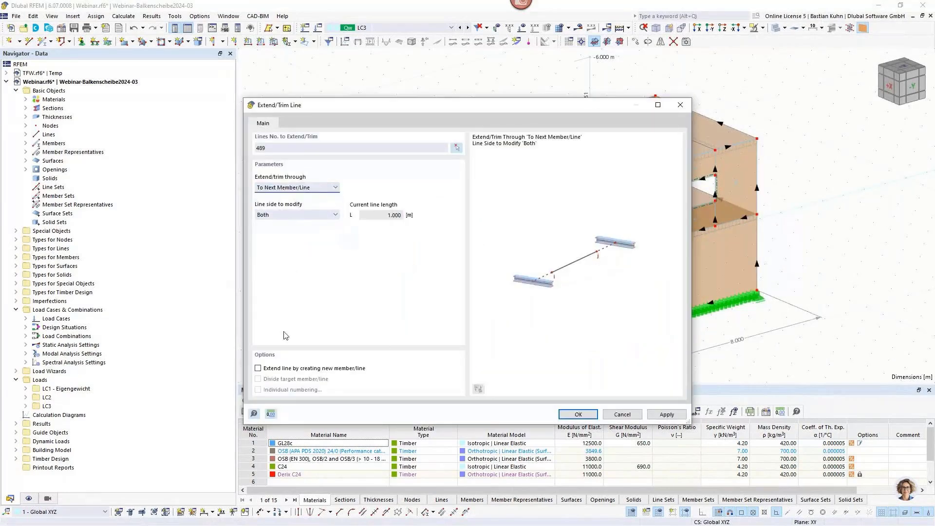
click(258, 368)
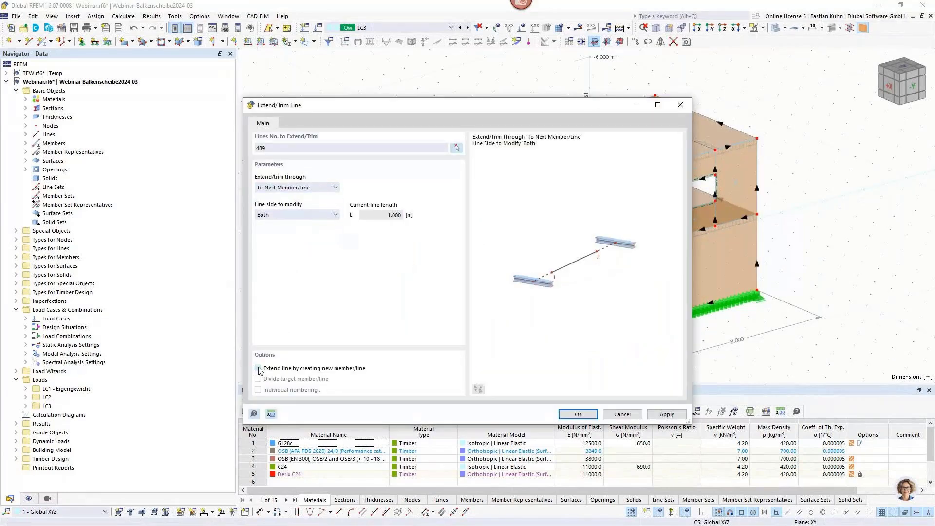
click(577, 414)
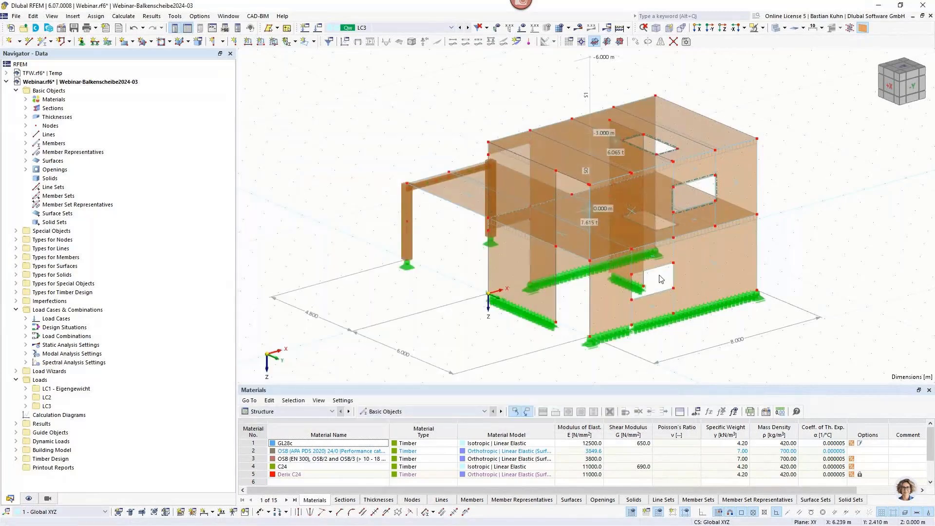
Create a new line hinge with translational release ux and a spring constant of 8000 kN/m²
scroll(660, 280, up, 5)
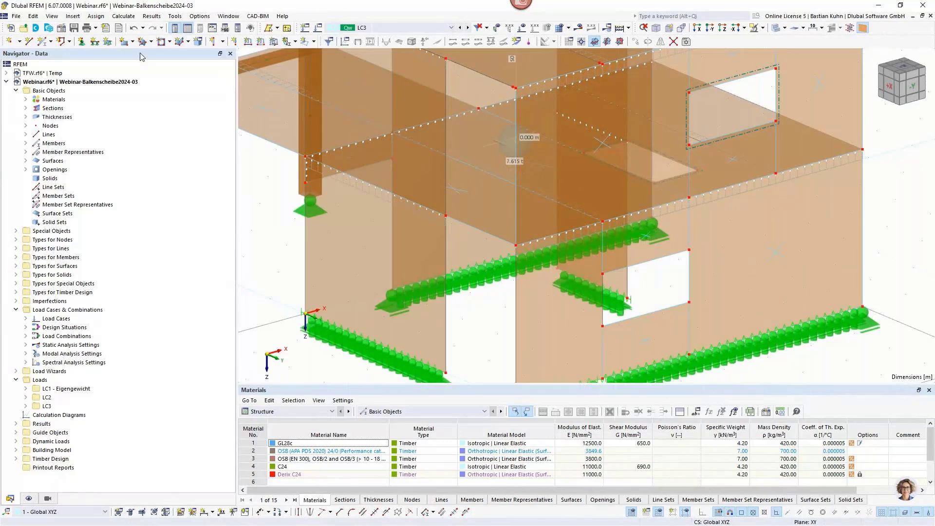
click(73, 16)
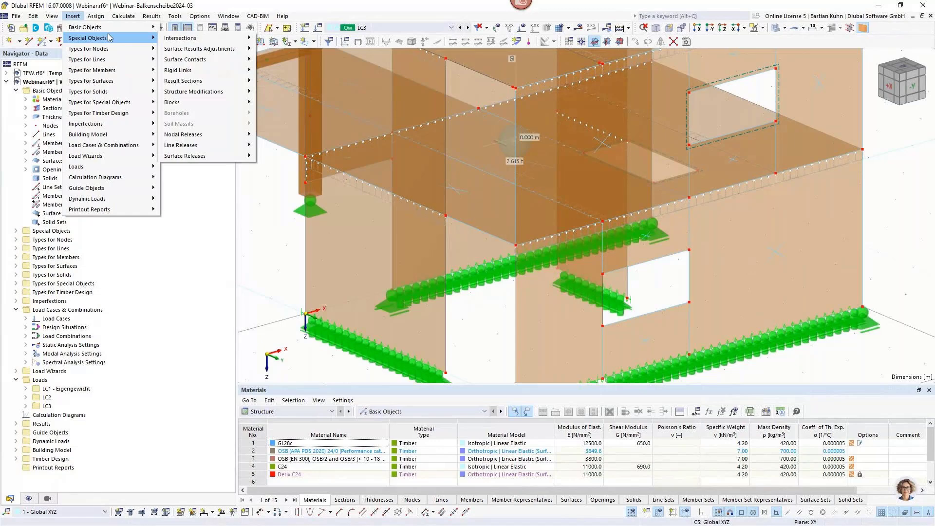
mouse_move(120, 60)
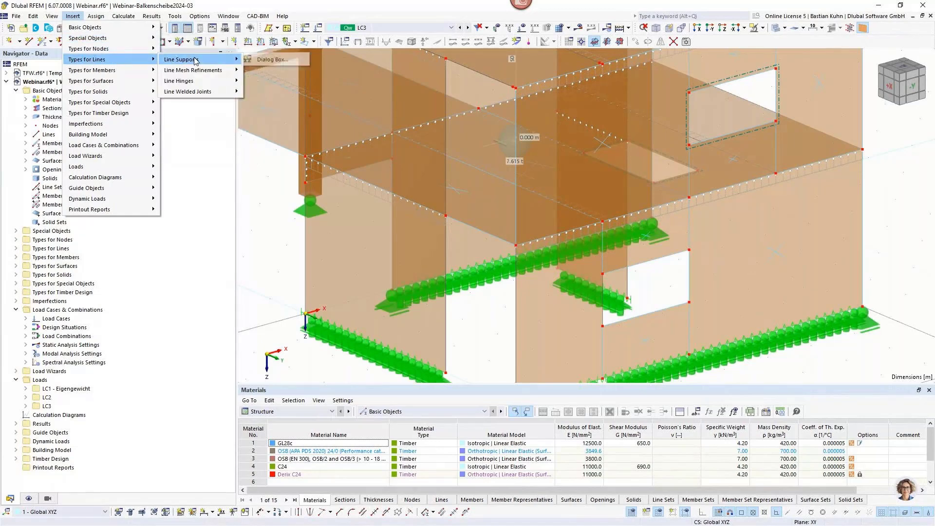
mouse_move(205, 81)
click(270, 80)
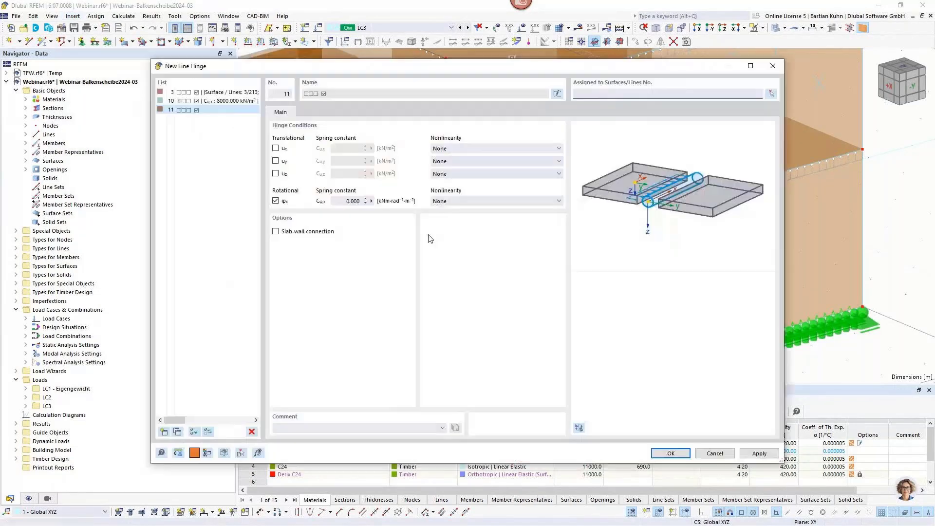
click(275, 148)
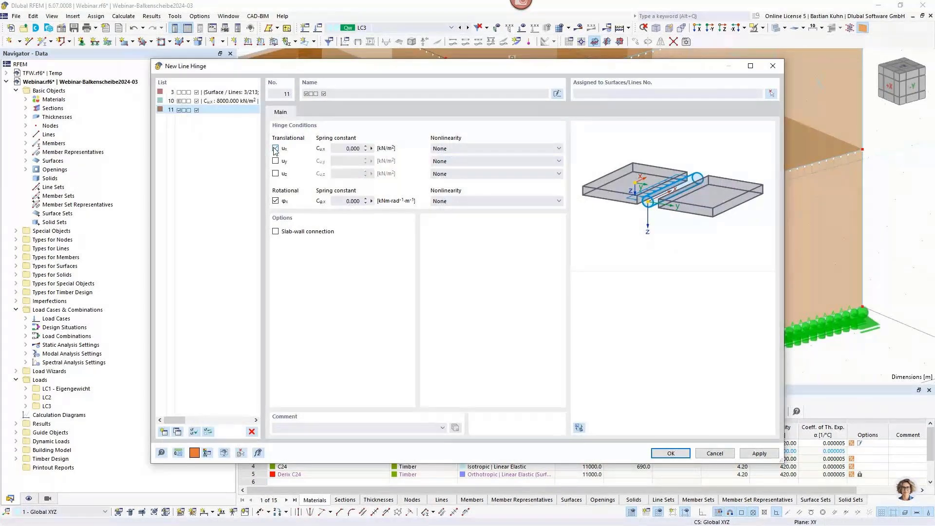
click(340, 148)
Assign the new line hinge to surface 2 along lines 495 and 496 beside the lower window, and confirm it
click(771, 94)
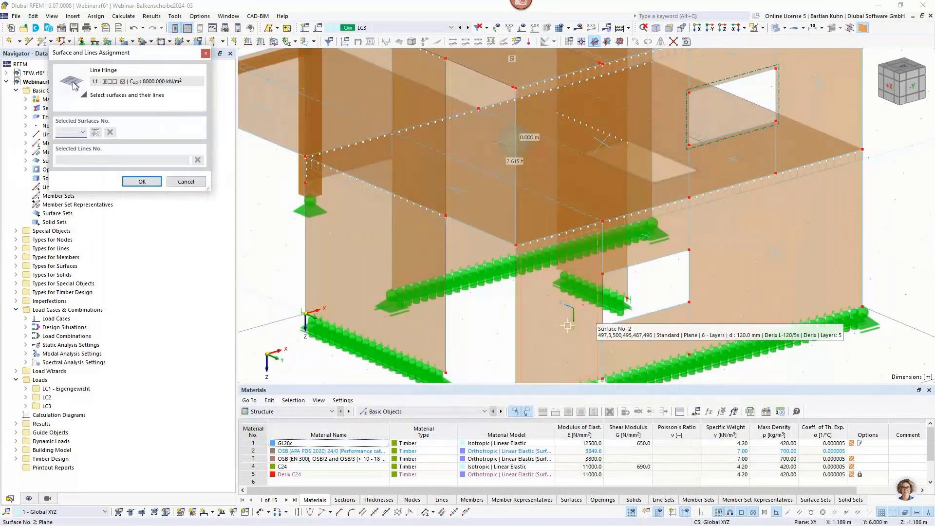
click(604, 340)
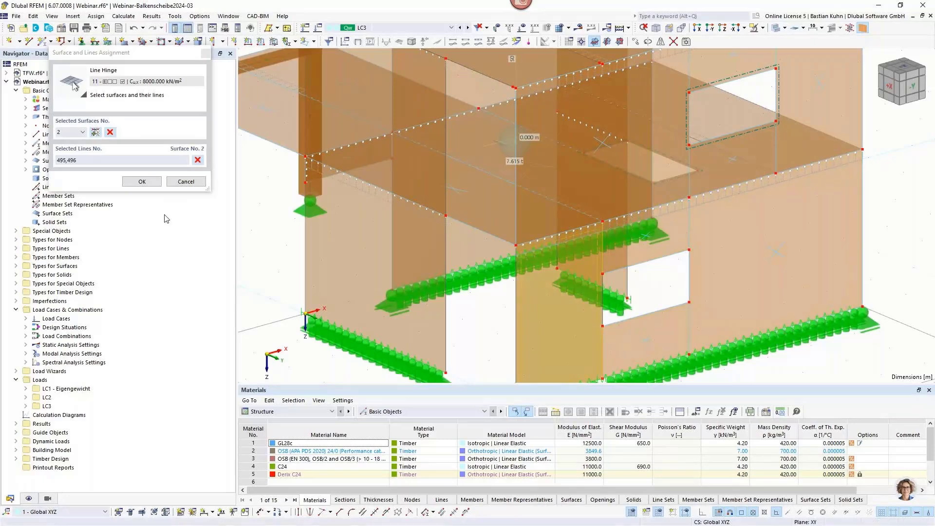
click(146, 183)
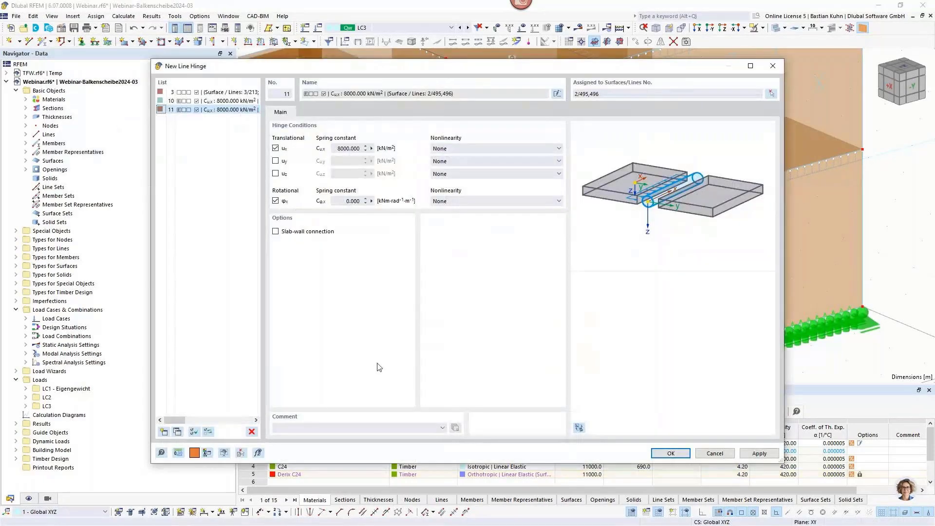
key(Return)
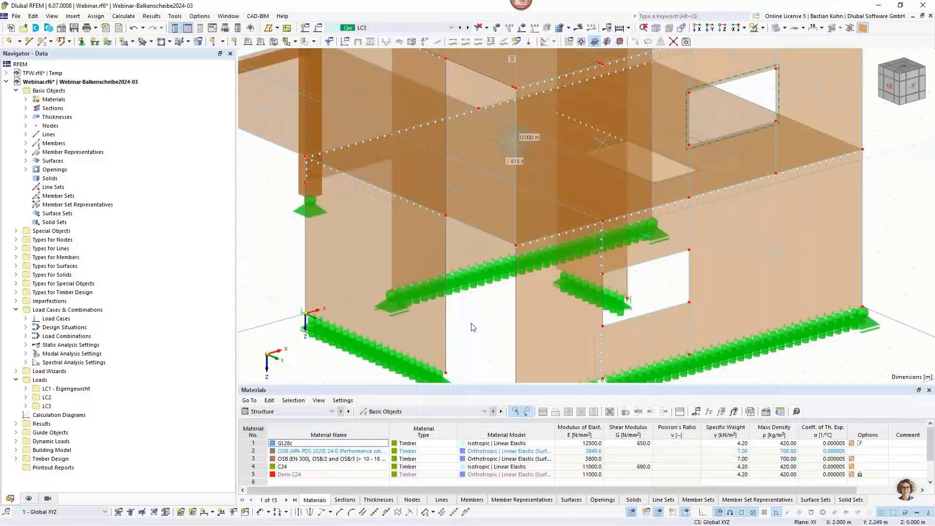
Switch to load case LC1 Eigengewicht and display its loads on the whole building
scroll(442, 254, down, 2)
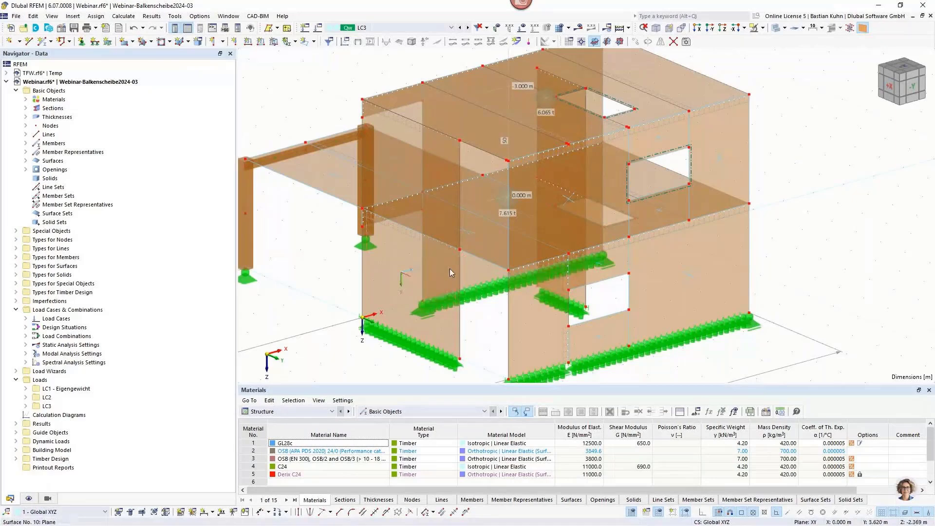
scroll(450, 269, down, 2)
scroll(450, 268, down, 1)
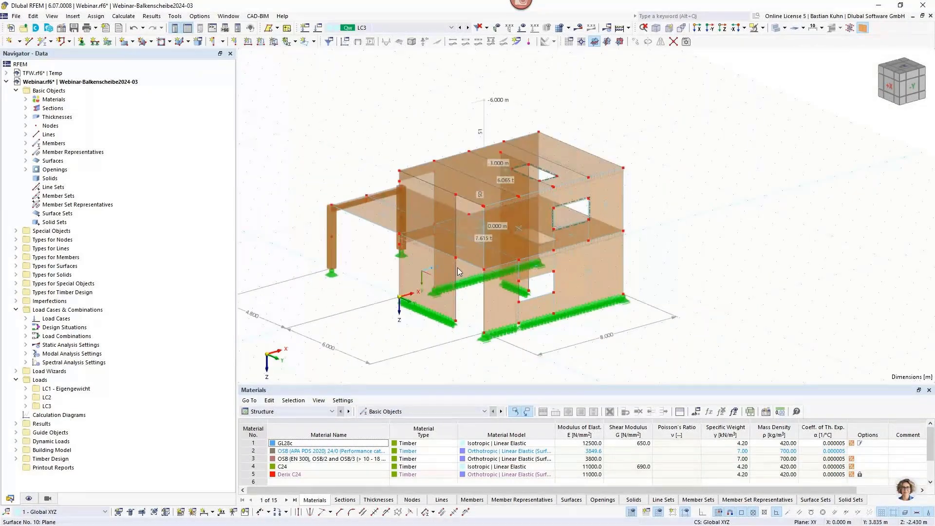
click(422, 28)
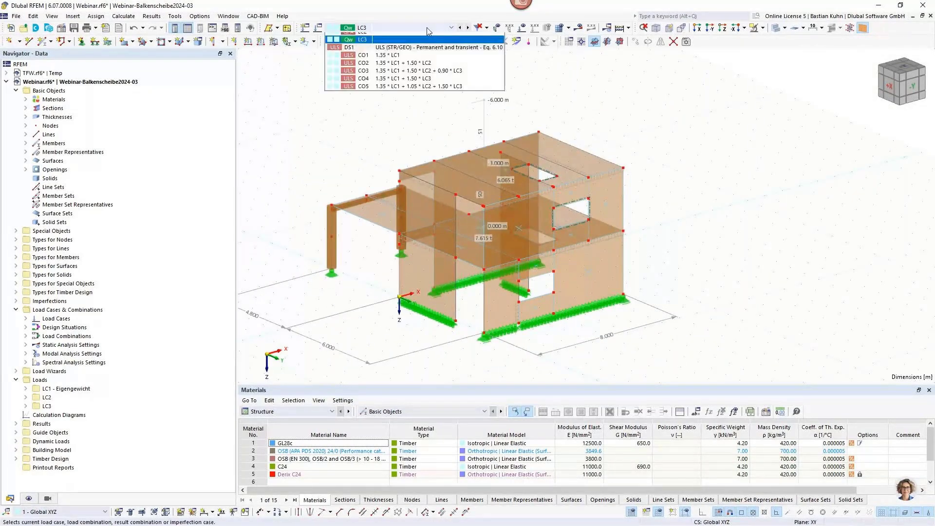
click(421, 38)
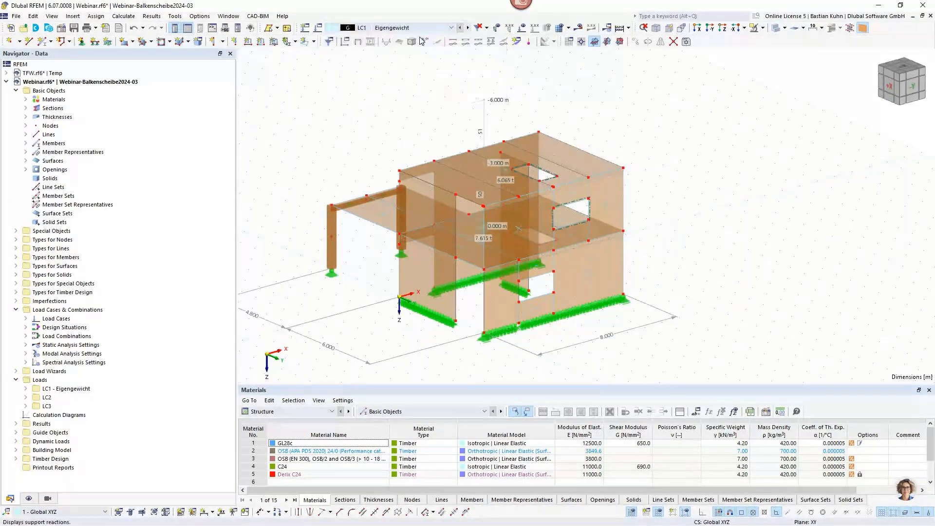
ctrl+middle_drag(417, 93, 492, 92)
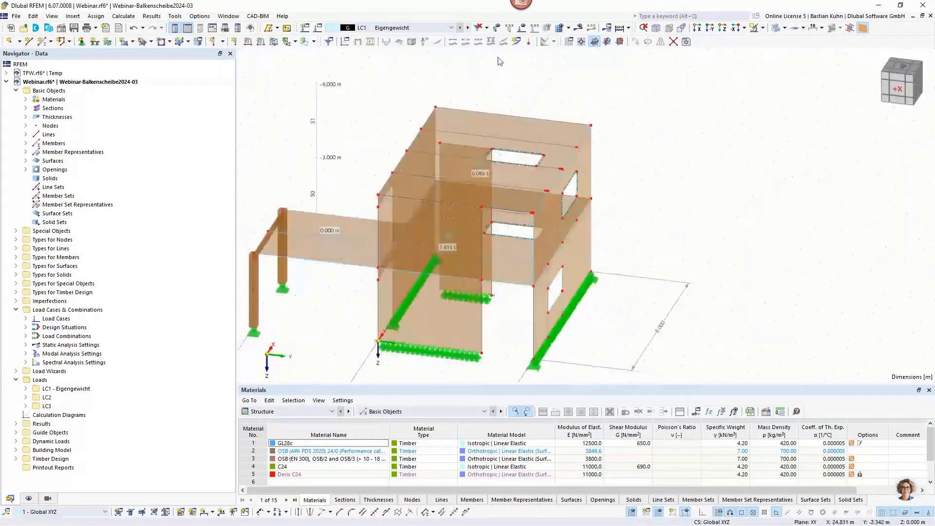
click(521, 28)
ctrl+middle_drag(375, 142, 592, 249)
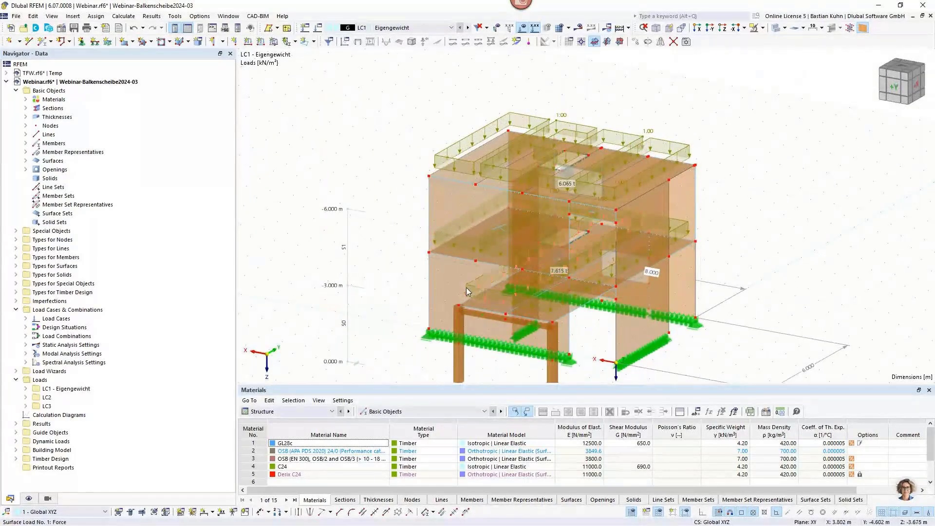
Review the loads of load cases LC2 and LC3 on the building, and hide the load display
click(467, 27)
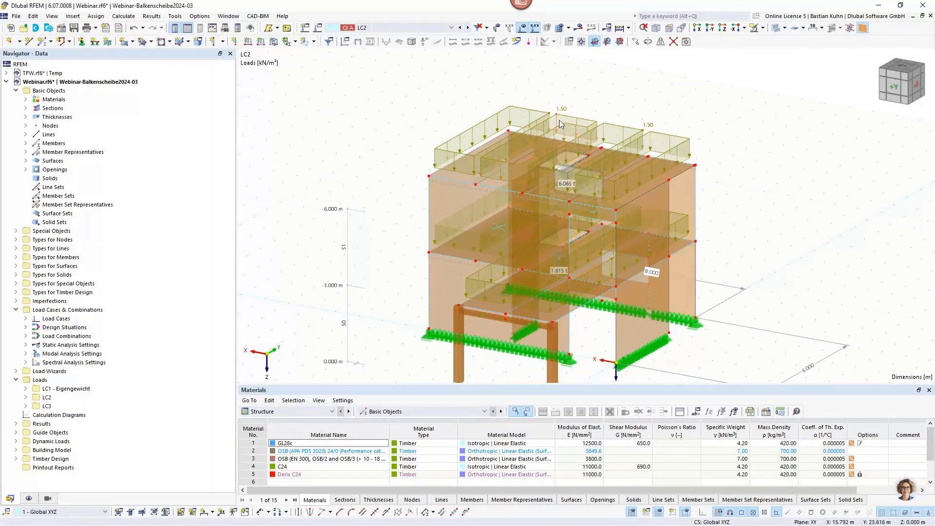
middle_drag(603, 101, 539, 78)
scroll(535, 77, up, 2)
click(450, 27)
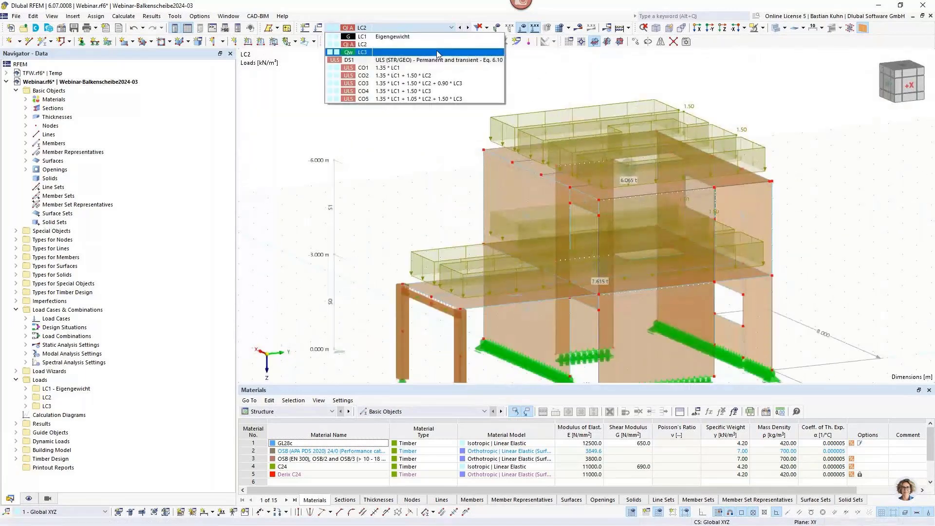
click(439, 53)
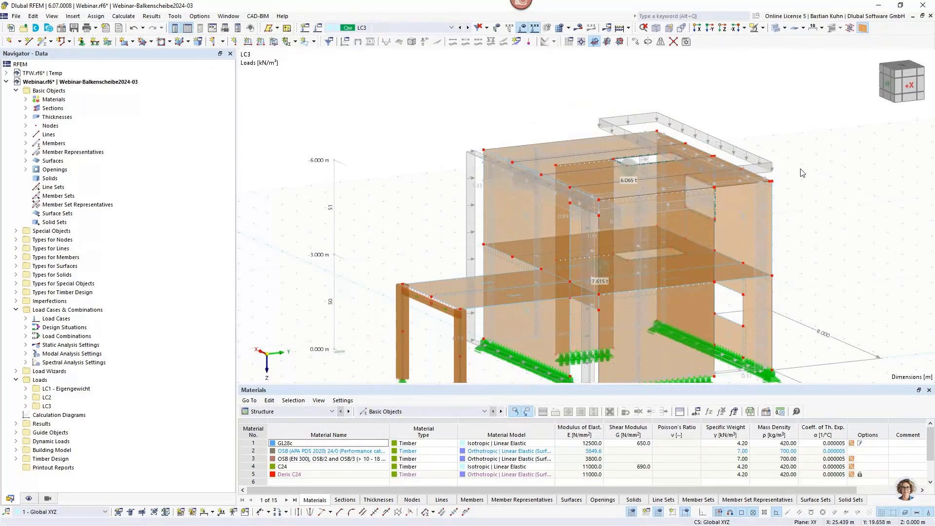
ctrl+middle_drag(802, 174, 526, 254)
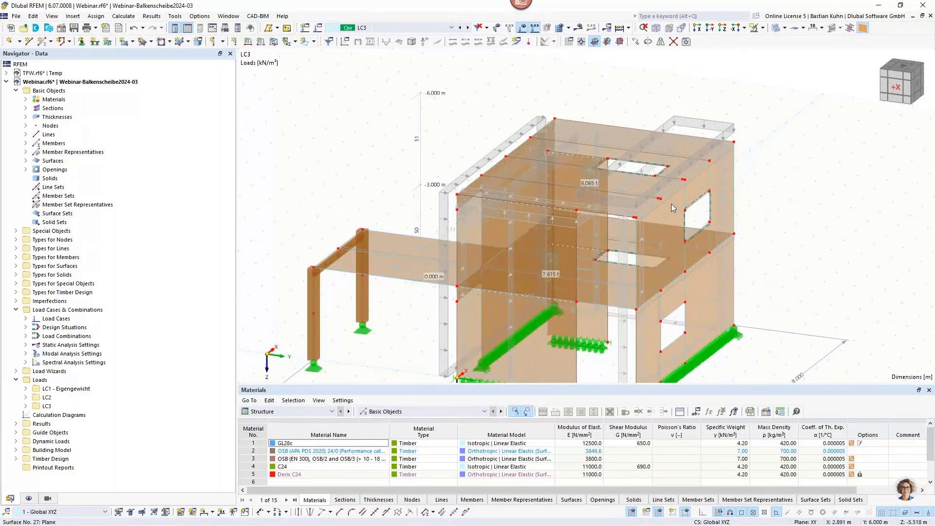
middle_drag(521, 216, 536, 181)
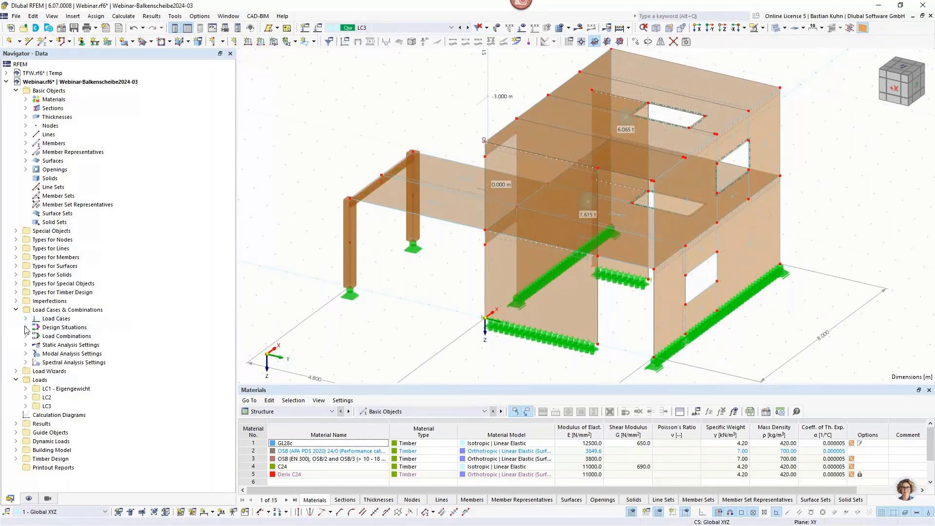
Review the analysis settings and structure modification of load combination CO1, and close the dialog without changes
right_click(35, 311)
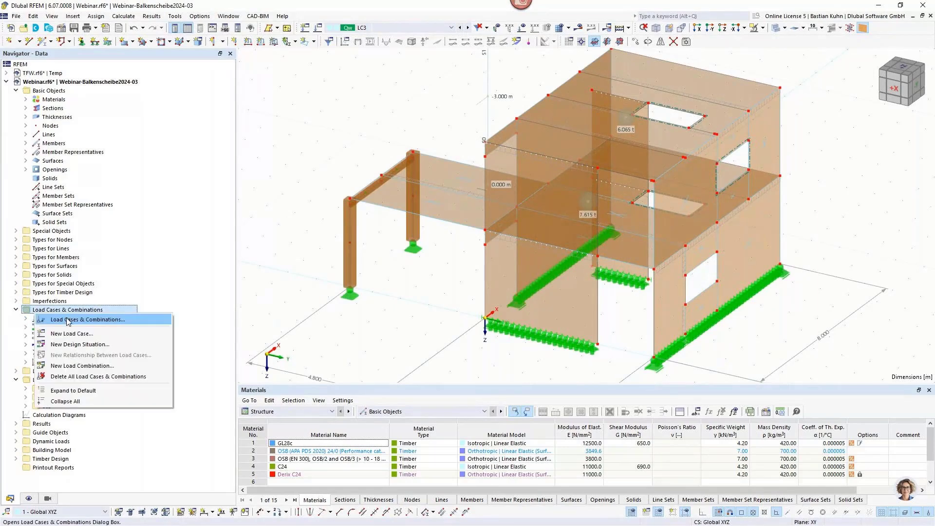
click(69, 319)
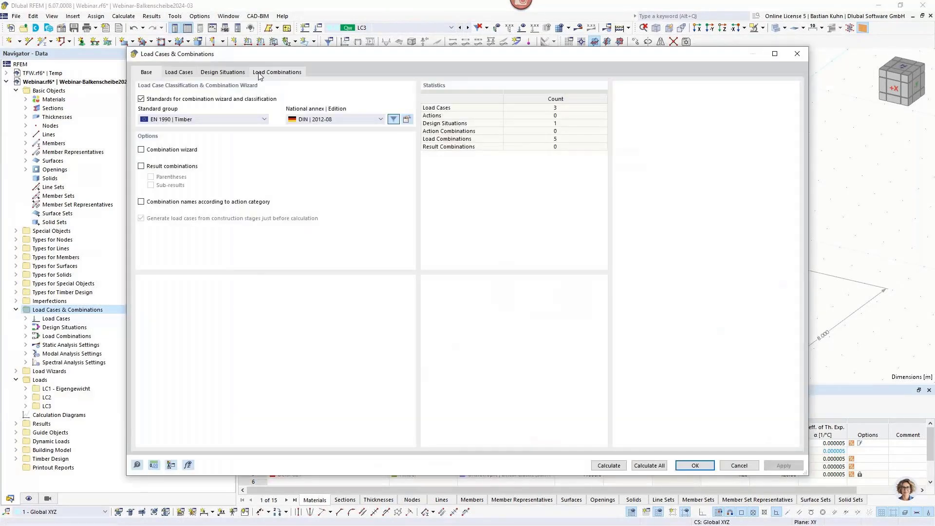
click(259, 73)
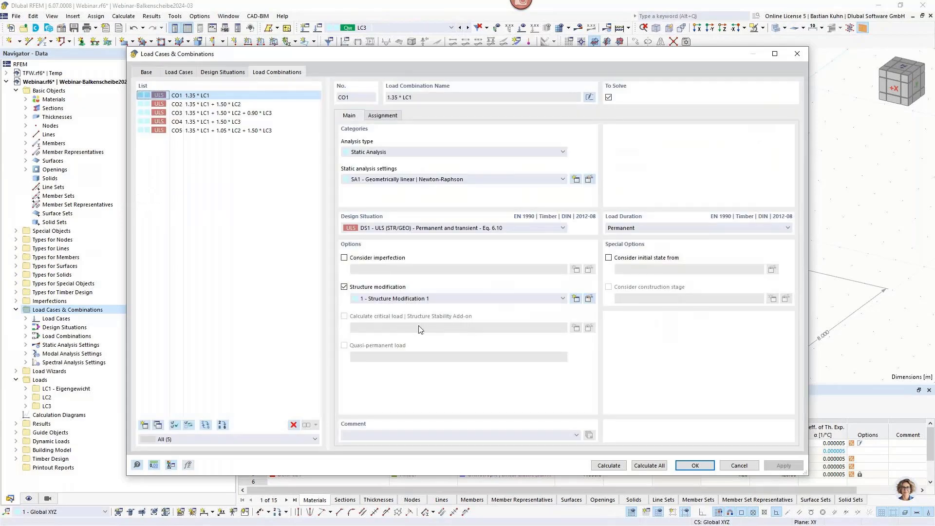
click(738, 466)
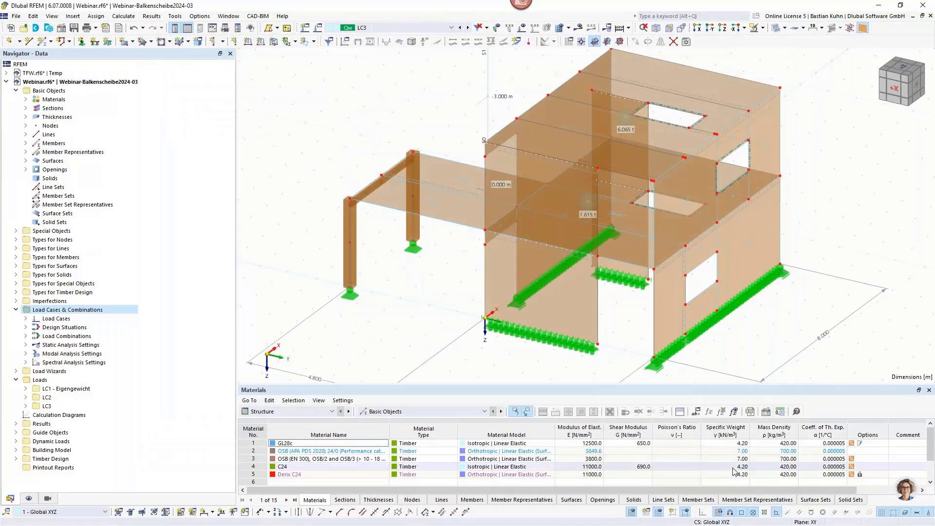
Show only the surfaces of the window wall and the two stacked inner wall surfaces in visibility mode
ctrl+middle_drag(584, 292, 449, 212)
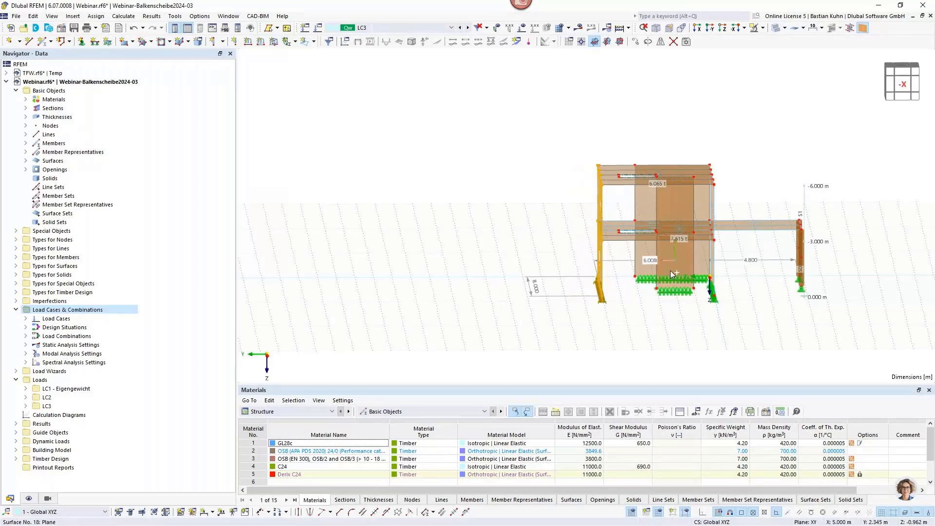
click(668, 206)
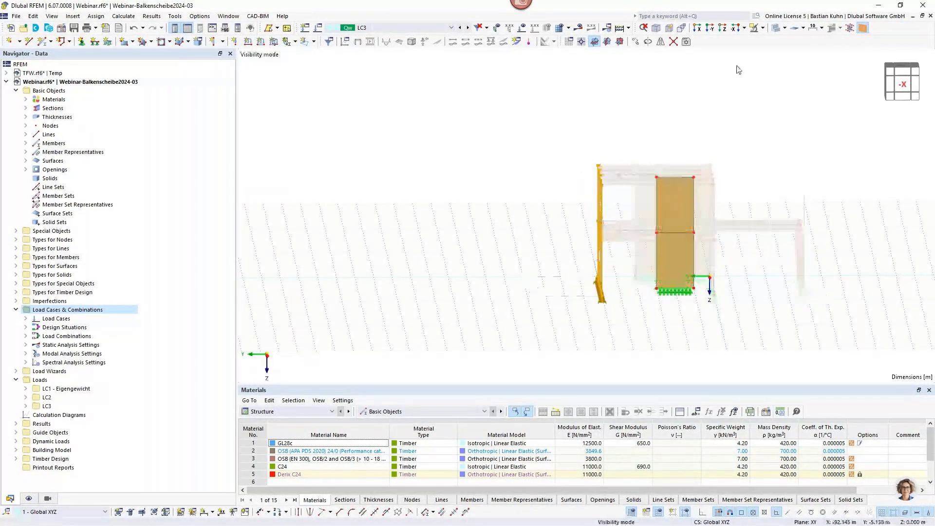
click(672, 148)
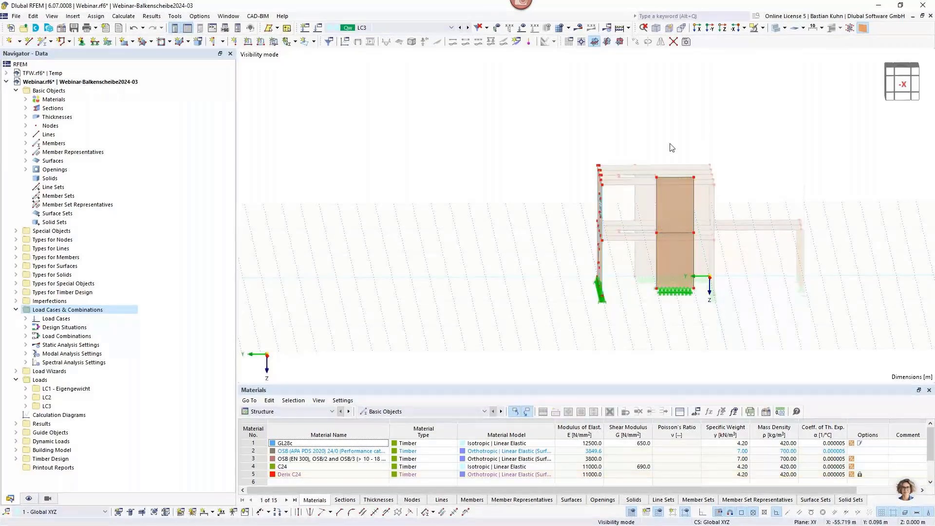
ctrl+middle_drag(672, 148, 609, 156)
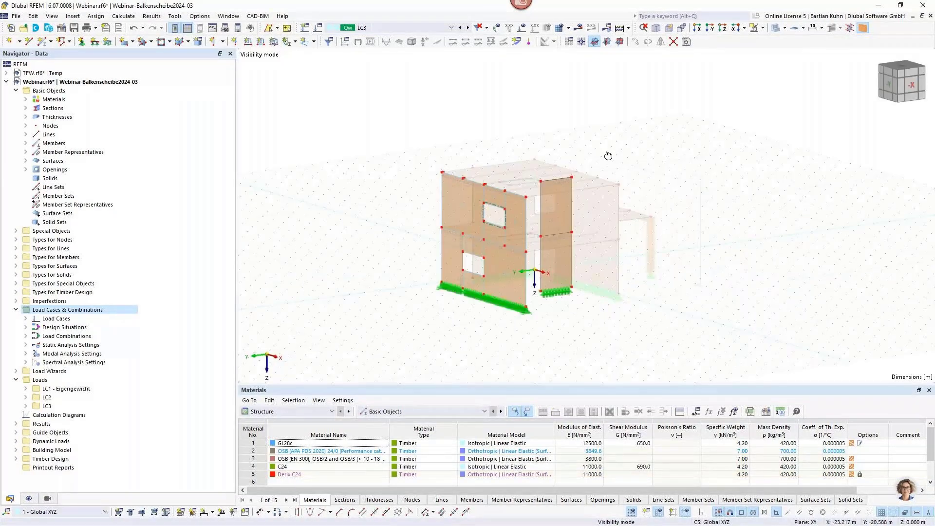
Assign thickness 1 - Beam Panel (175.0 mm, 15.0 mm sheathing) to the isolated wall surfaces 2, 4, 18, 27 and 30
click(463, 218)
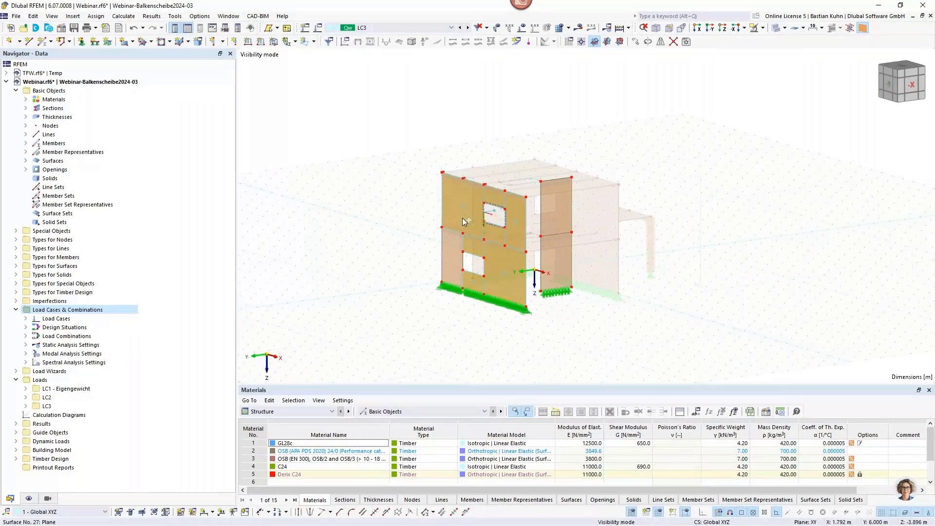
right_click(453, 269)
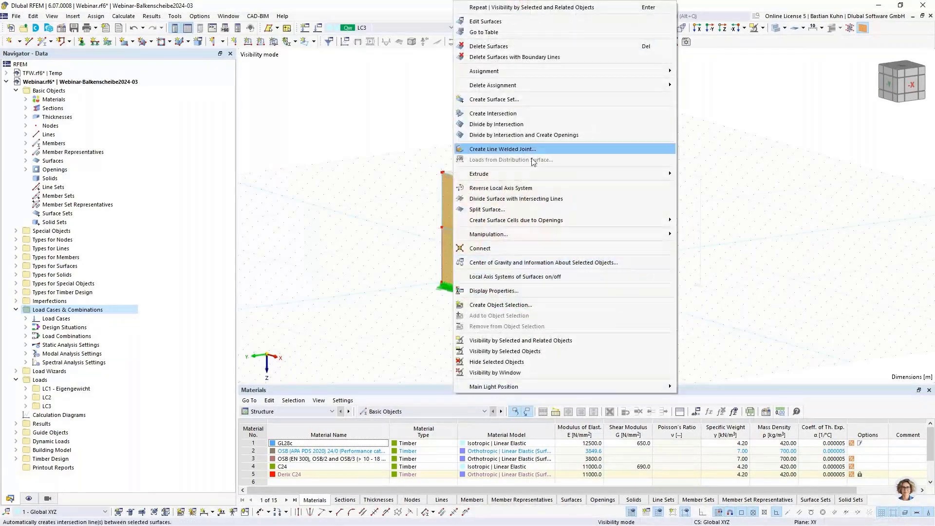
click(517, 21)
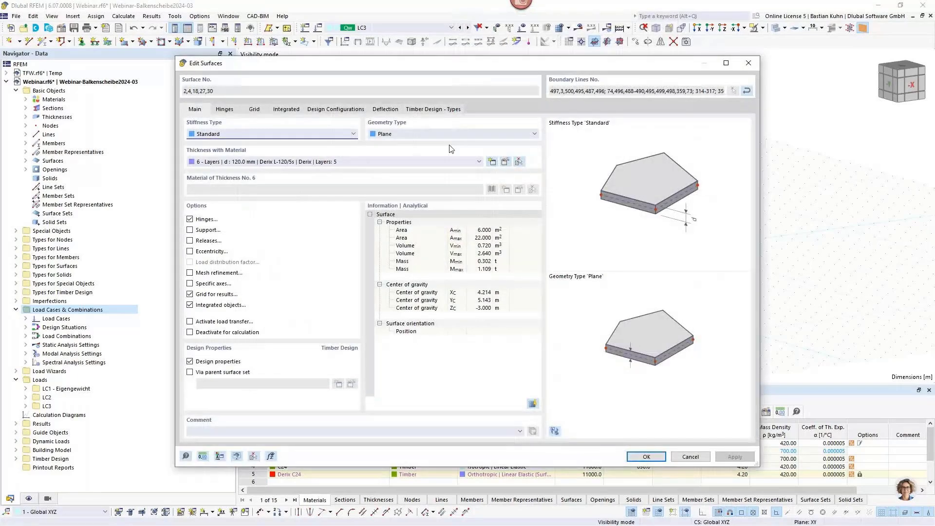
click(449, 162)
click(448, 171)
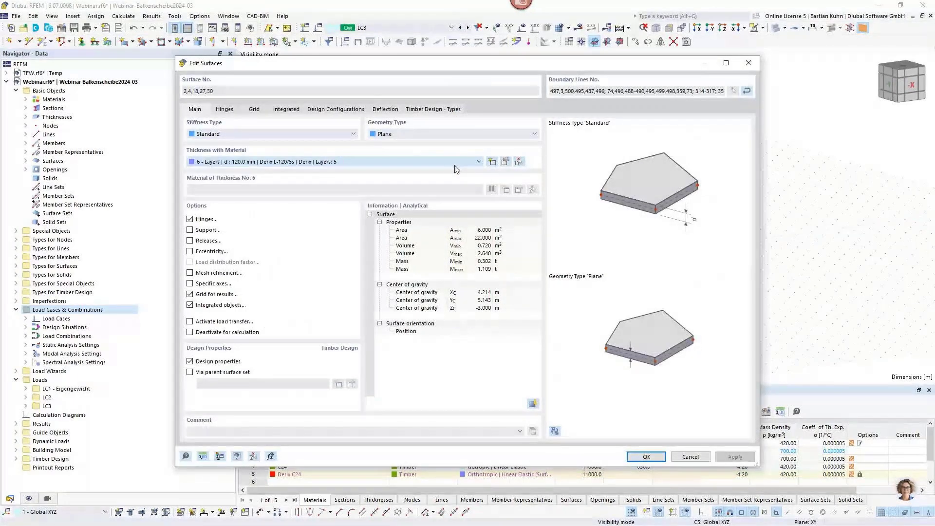
key(Home)
Review the beam panel thickness's sheathing, and set its +y framing member section to 4 - R_M1 60/160 | 4 - C24
click(505, 163)
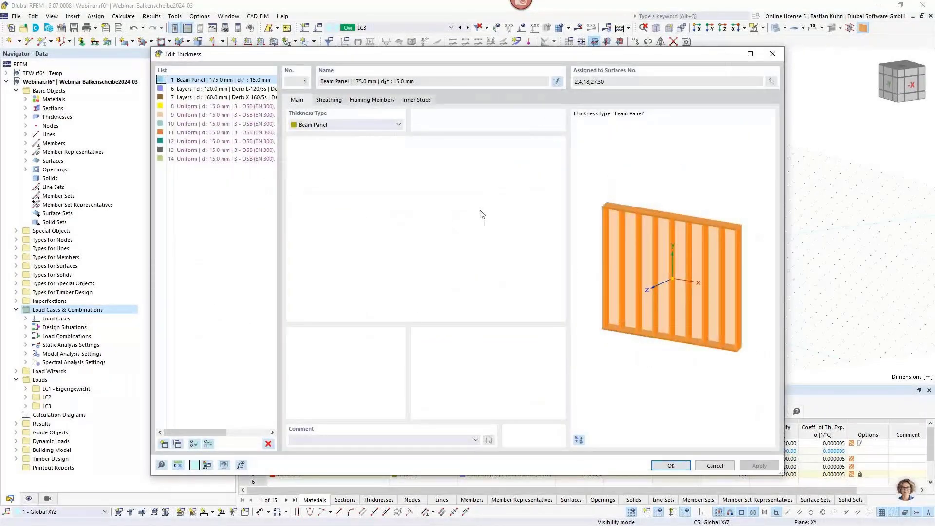
click(329, 101)
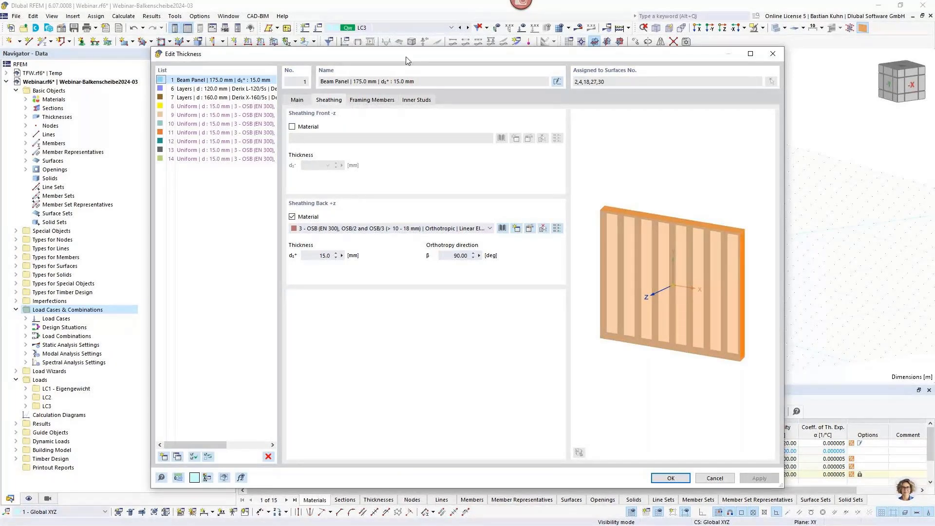
drag(406, 57, 403, 86)
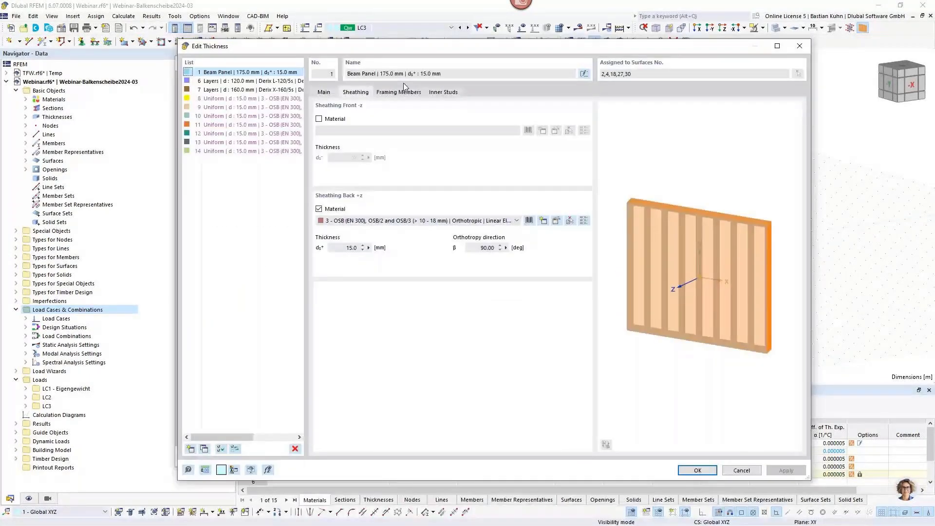
click(400, 92)
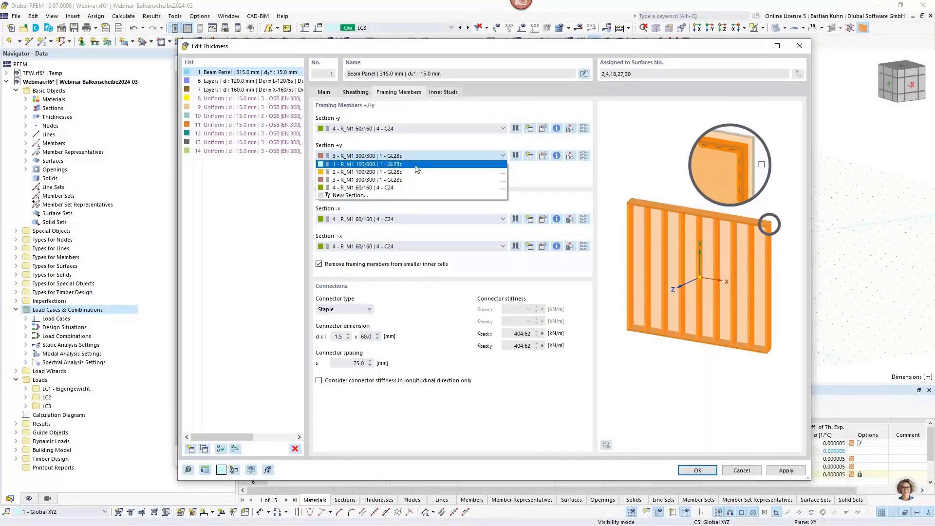
click(411, 188)
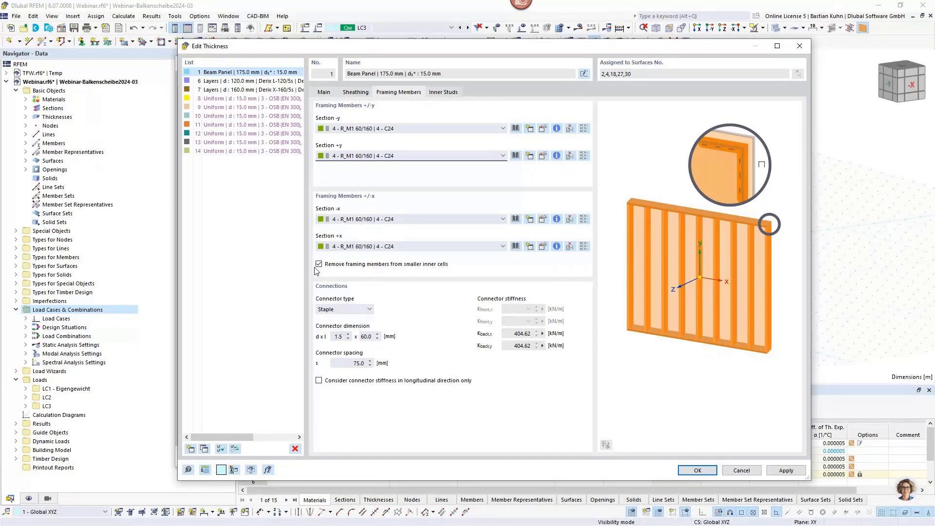
Check the beam panel's inner stud settings, and confirm the thickness and surface edits, ignoring all assertion messages
click(442, 92)
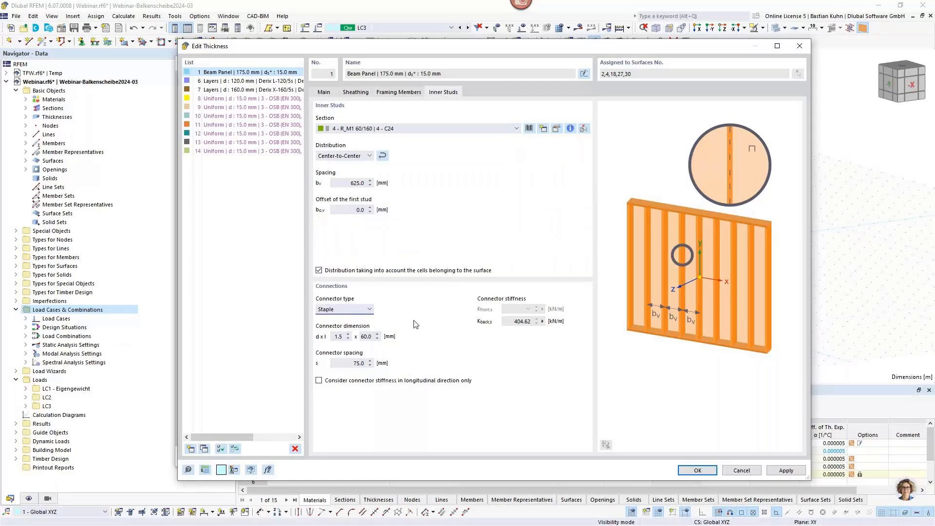
click(355, 210)
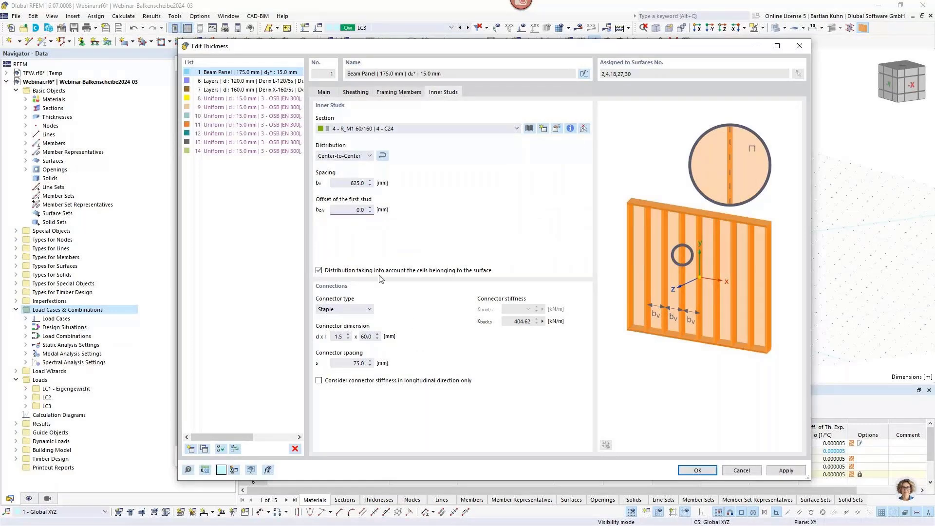
click(694, 471)
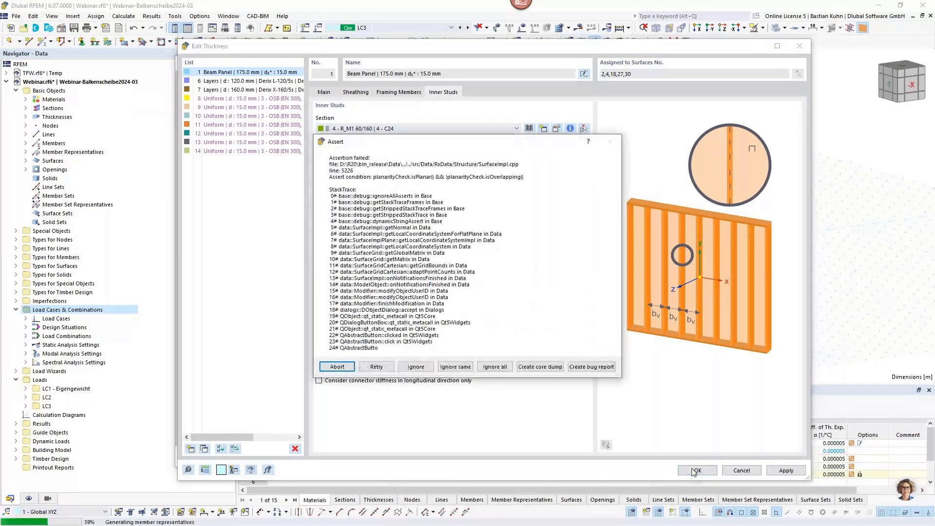
click(495, 367)
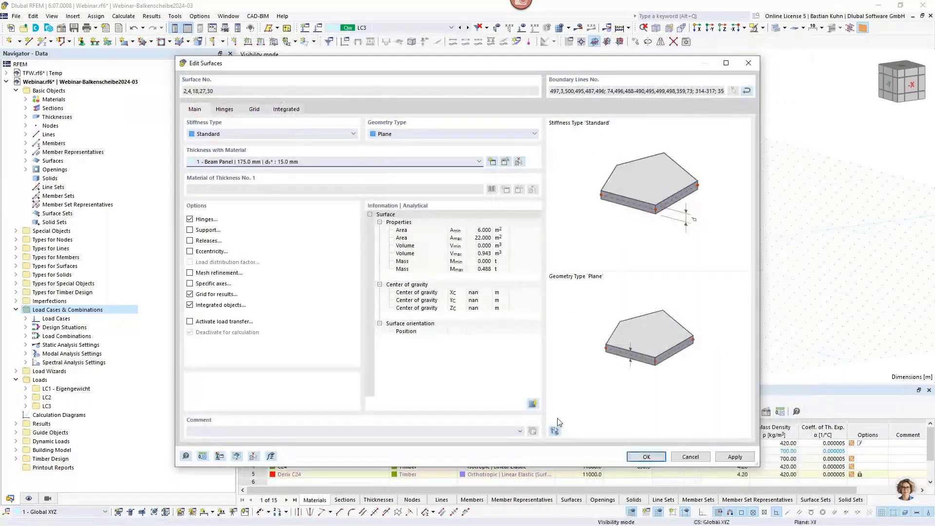
click(637, 457)
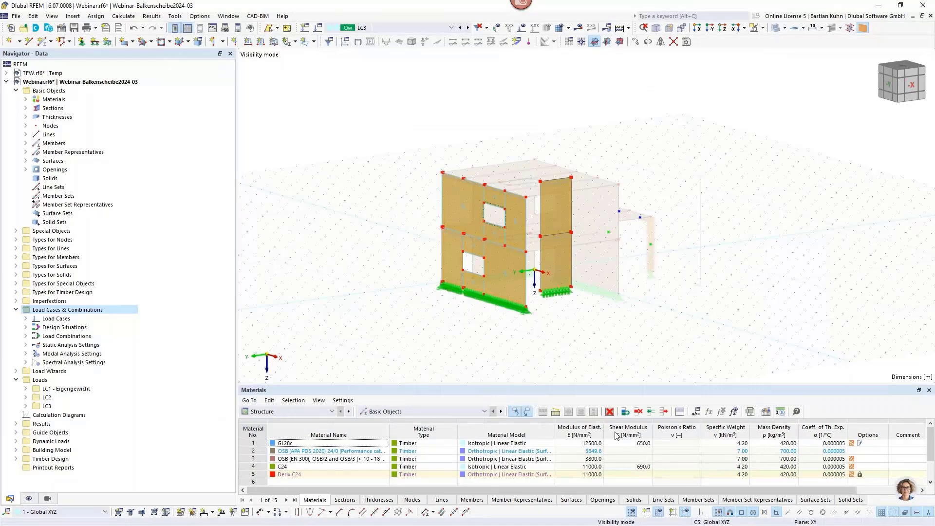
Try to confirm the beam panel thickness for surface 4 around the lower window, and leave its dialog without changes
scroll(376, 254, up, 2)
middle_drag(376, 246, 390, 215)
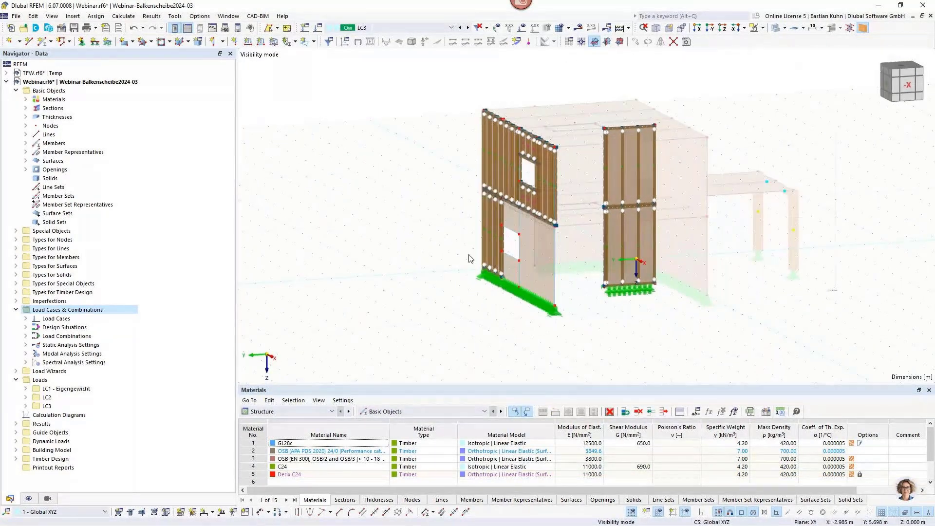
double_click(532, 281)
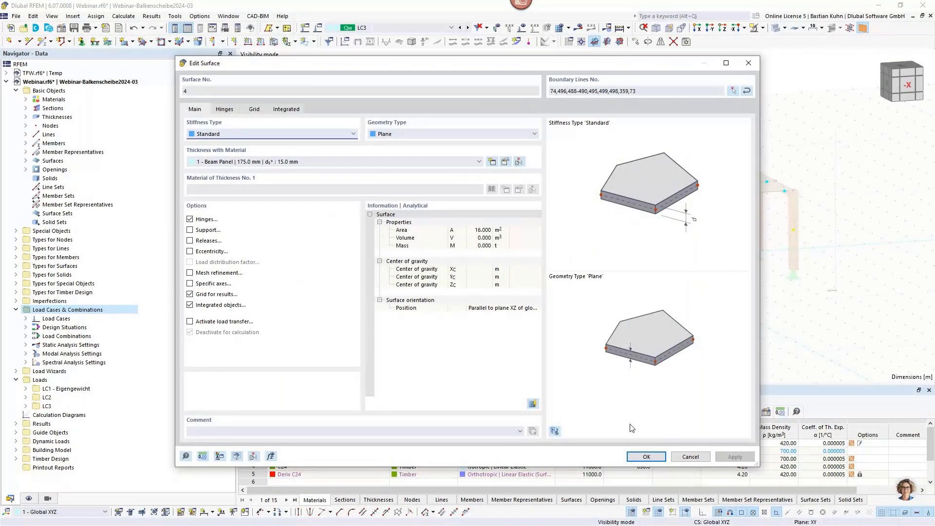
click(651, 458)
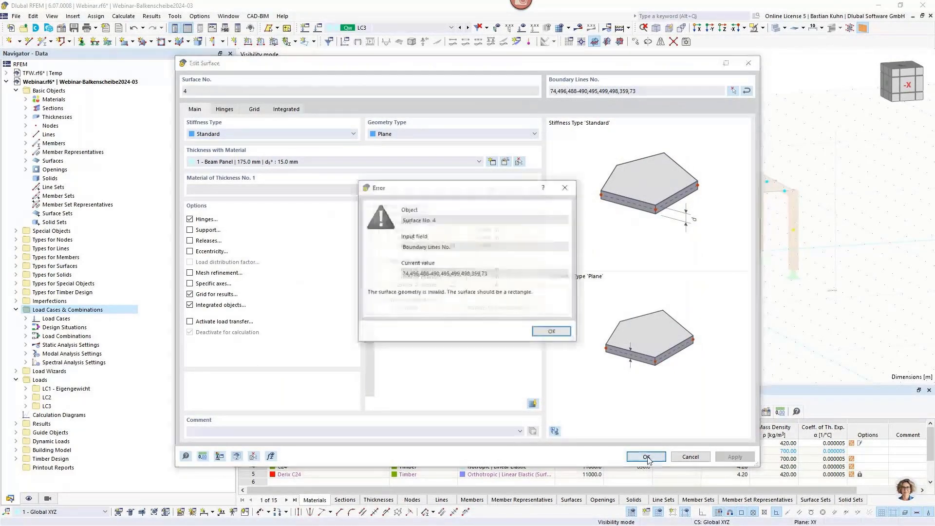
click(552, 333)
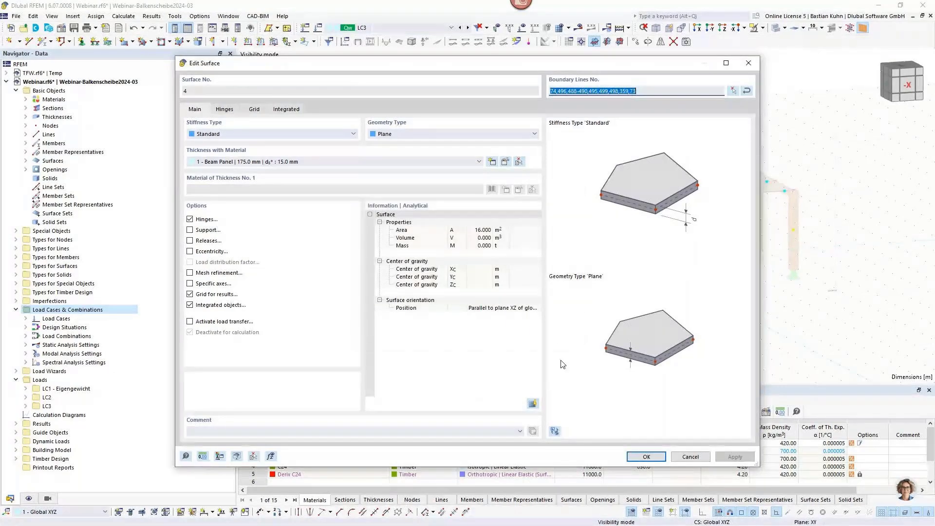
key(Escape)
Divide the non-rectangular surface 4 around the lower window into separate rectangular surfaces
middle_drag(452, 317, 617, 302)
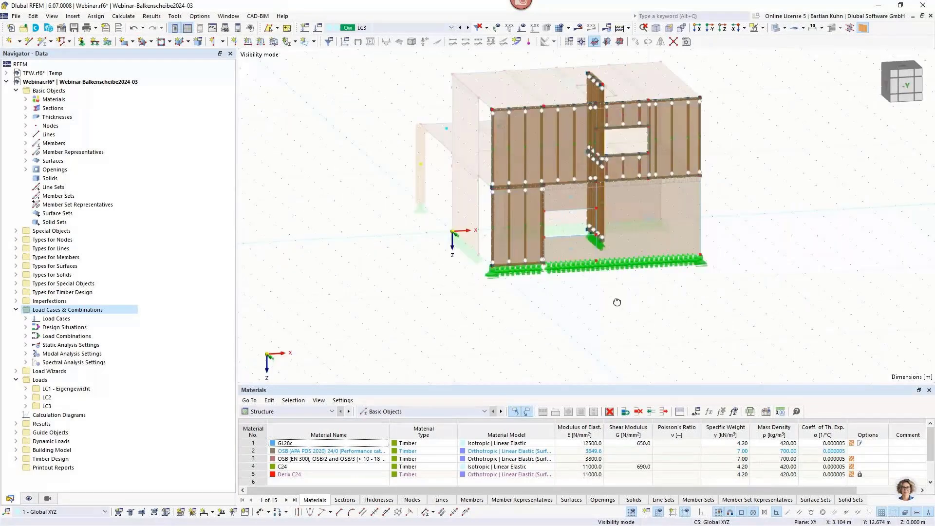
right_click(659, 245)
click(712, 162)
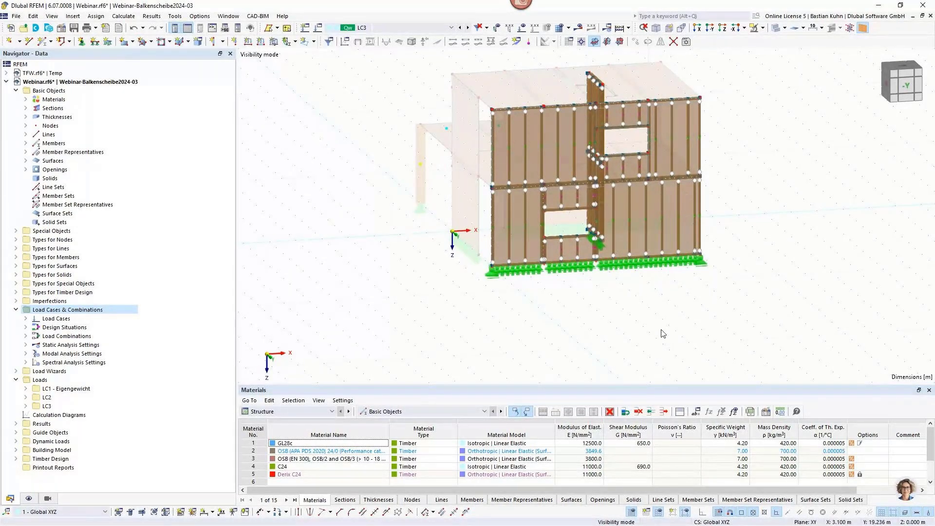
Examine the generated studs and framing members around the upper and lower window openings
ctrl+middle_drag(609, 350, 642, 346)
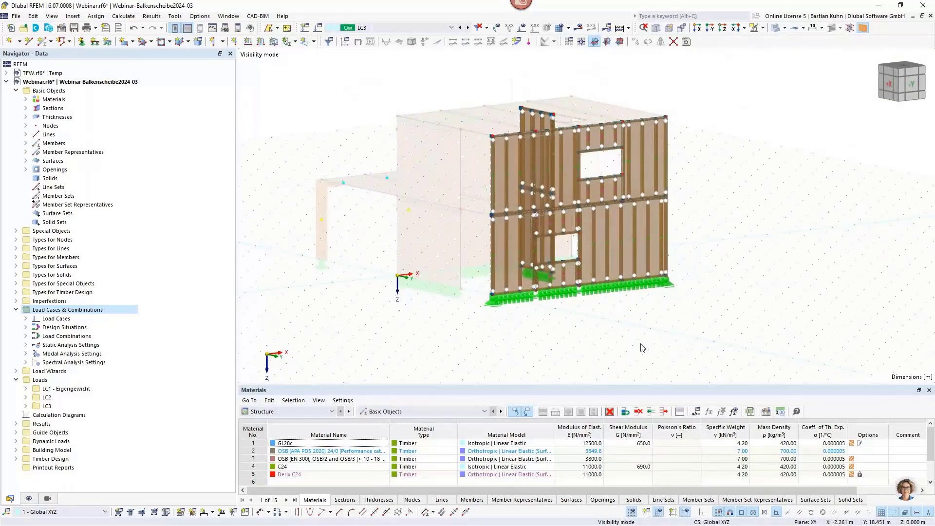
scroll(584, 173, up, 1)
scroll(585, 170, up, 2)
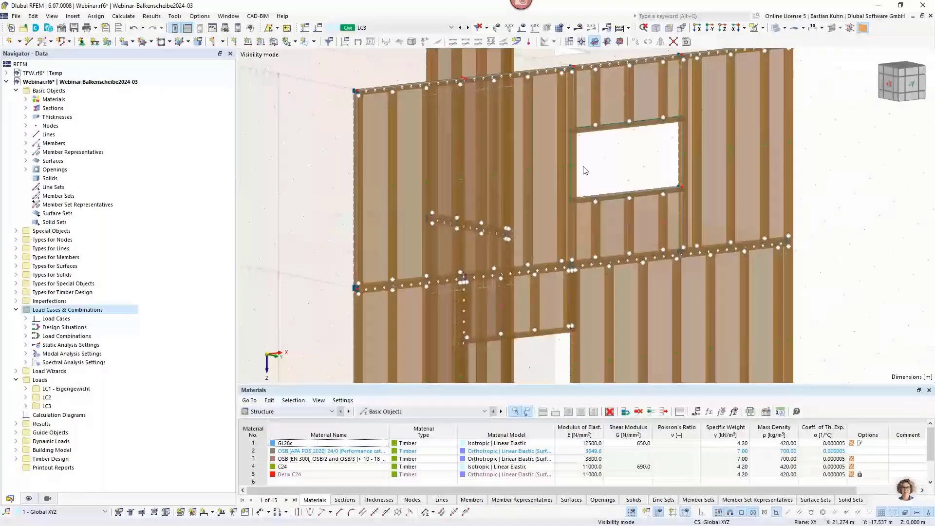
scroll(585, 171, down, 2)
ctrl+middle_drag(528, 213, 492, 211)
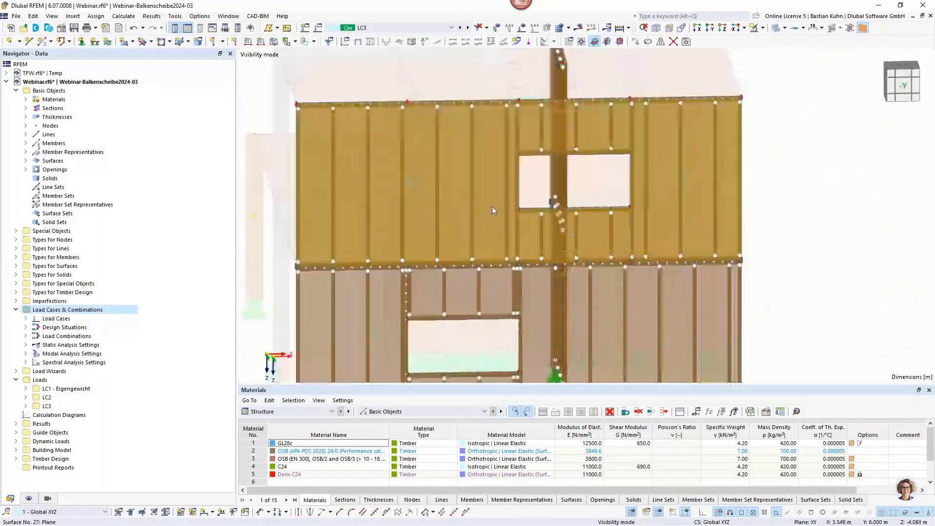
scroll(504, 142, up, 1)
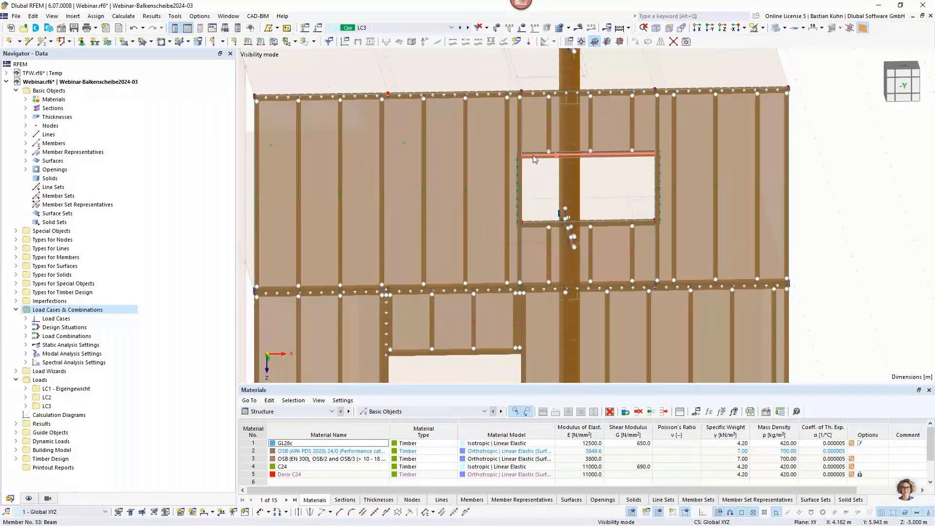
mouse_move(534, 159)
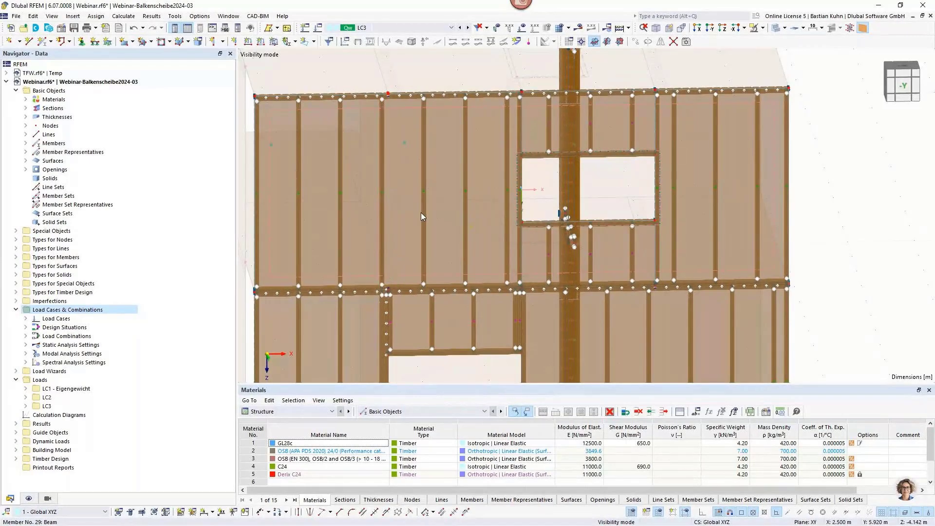
mouse_move(423, 212)
Turn off removal of framing members from smaller inner cells in the beam panel thickness of surface 27, and apply it to the wall
double_click(410, 229)
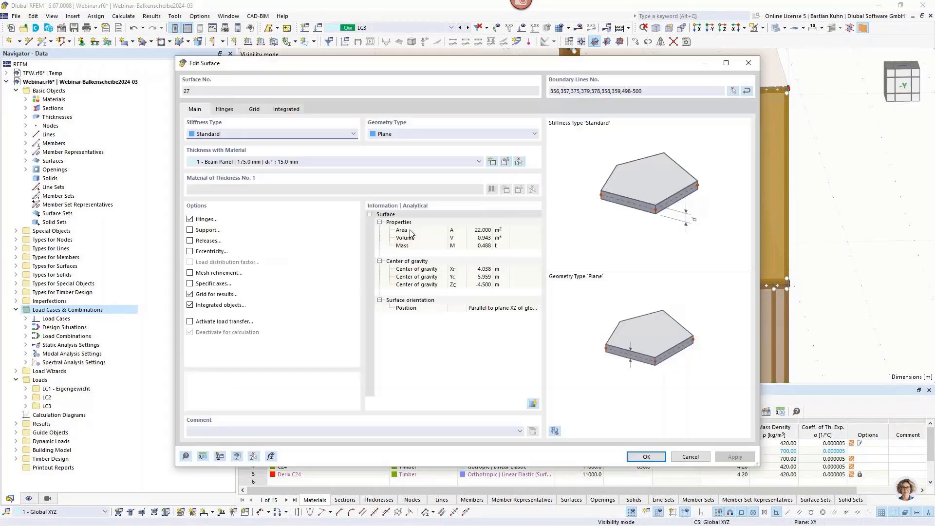
drag(669, 68, 674, 312)
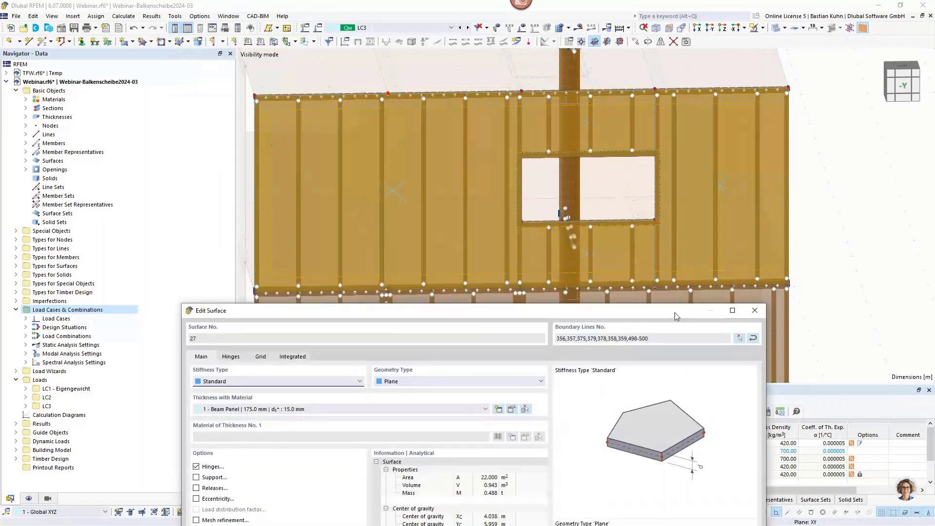
click(511, 409)
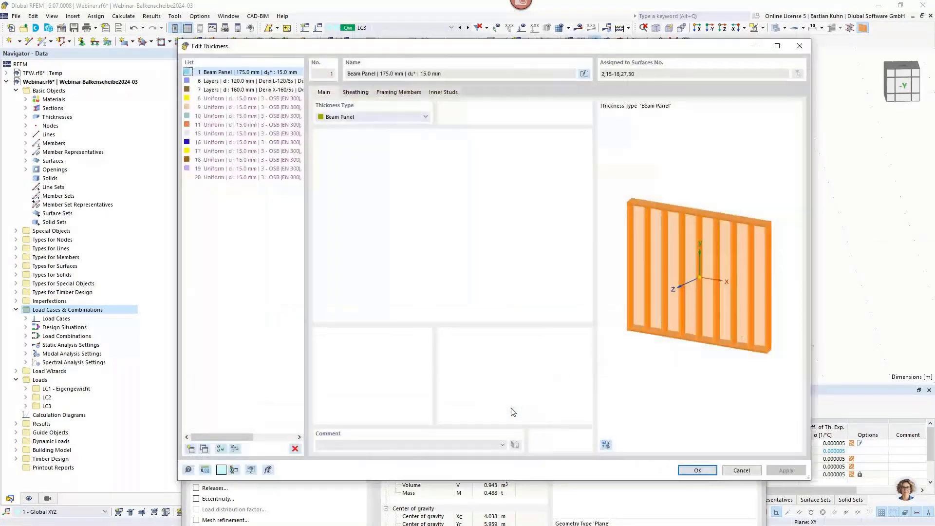
drag(543, 47, 493, 272)
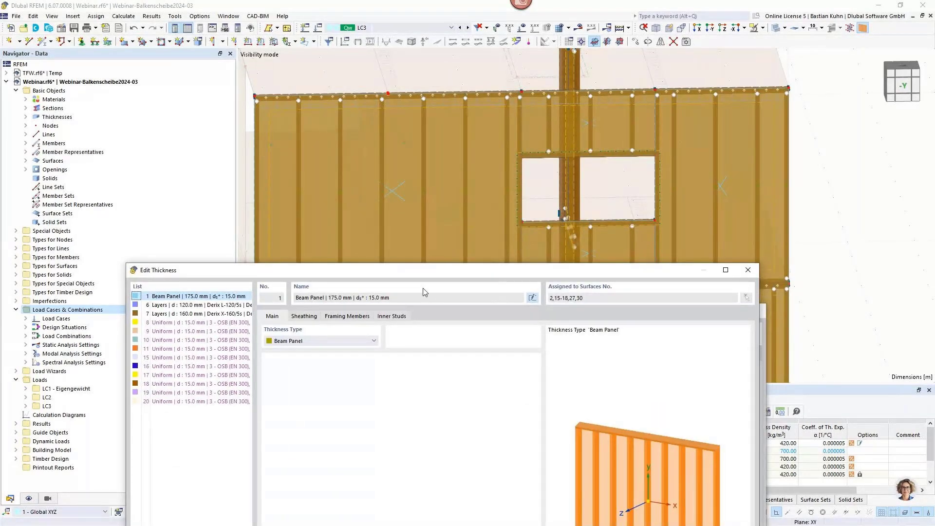
click(347, 316)
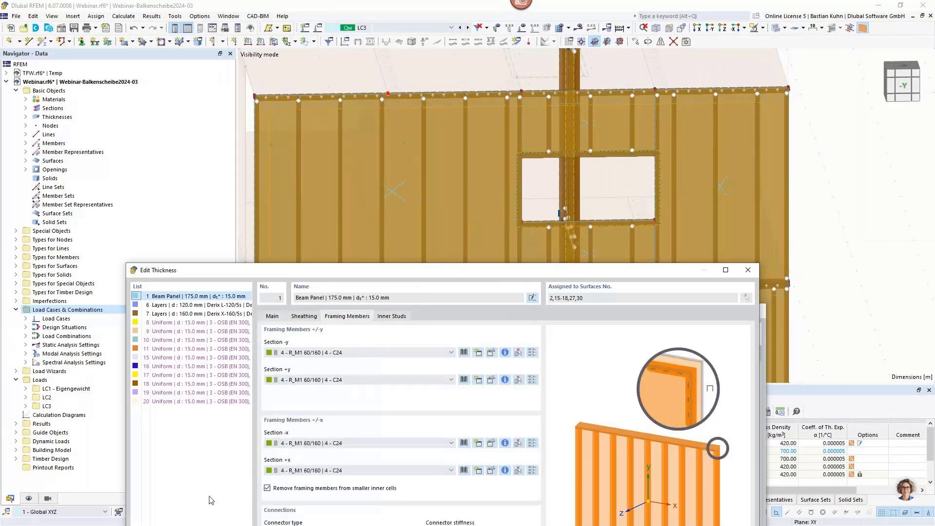
click(267, 489)
drag(432, 271, 394, 84)
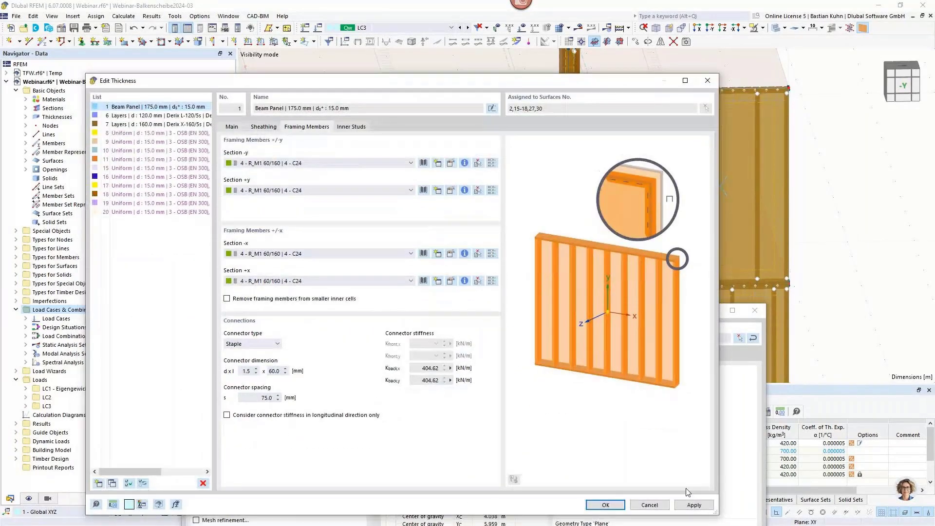
click(694, 505)
drag(594, 90, 656, 339)
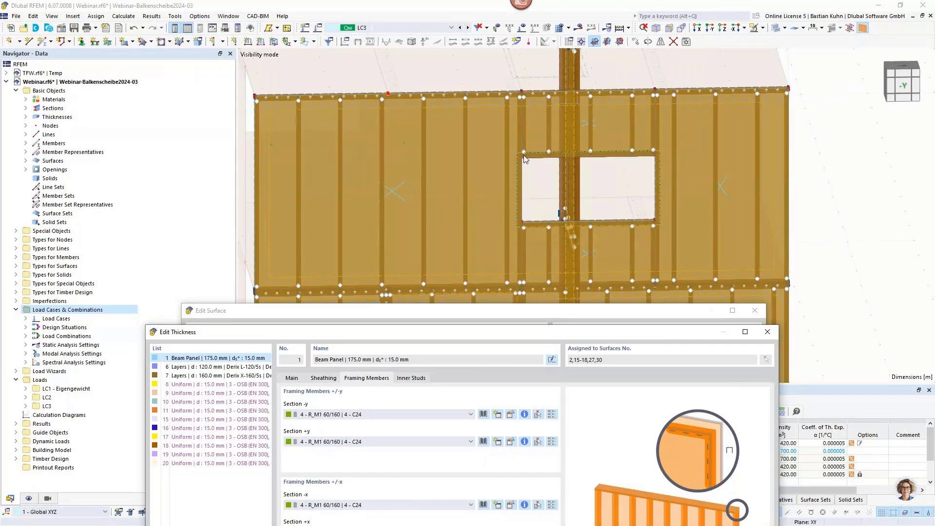
Turn removal of framing members from smaller inner cells back on for the beam panel, and apply it to the wall
drag(518, 332, 545, 76)
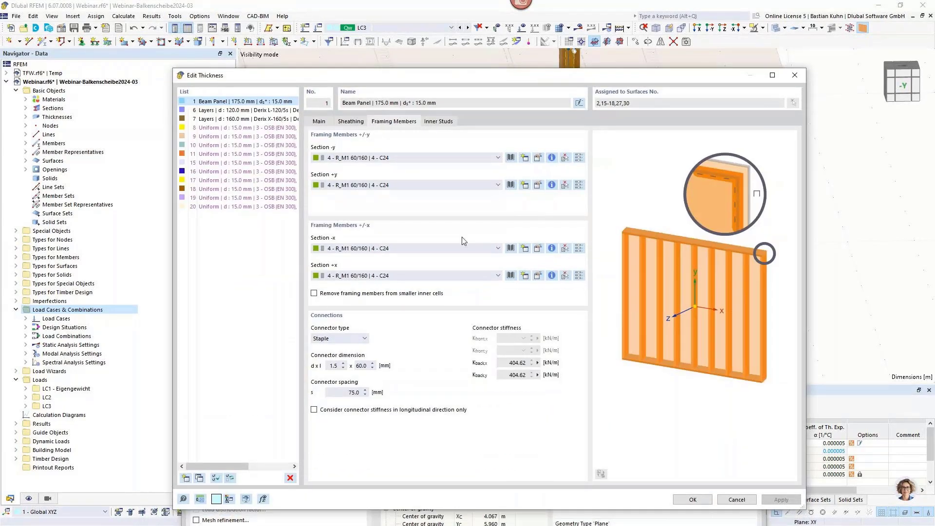
click(313, 292)
click(779, 499)
drag(642, 78, 675, 319)
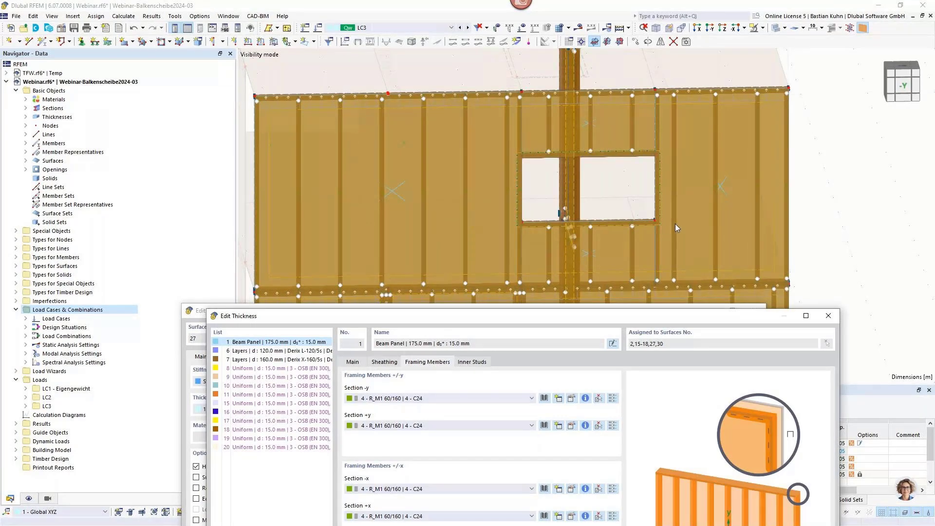
Set the offset of the beam panel's first inner stud to 60 mm and apply it to the wall
click(472, 363)
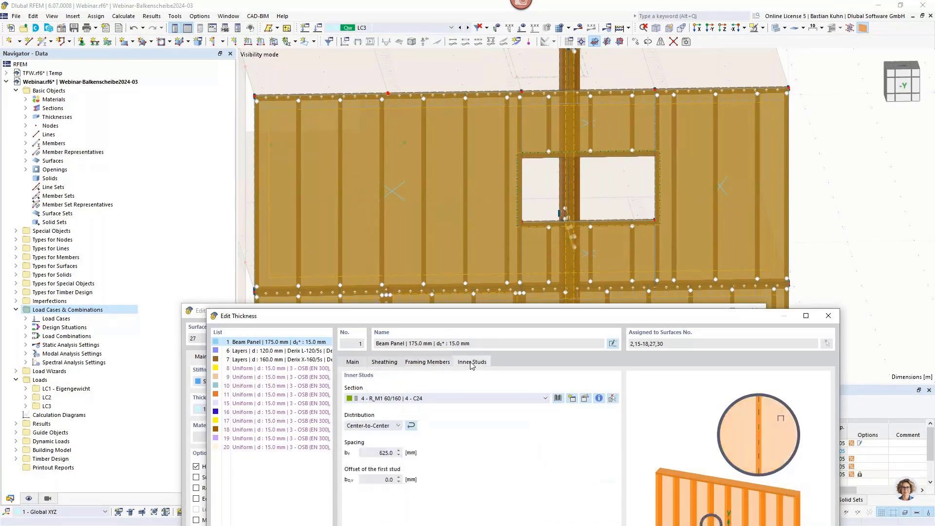
click(385, 479)
text(60)
click(379, 452)
drag(466, 324, 473, 78)
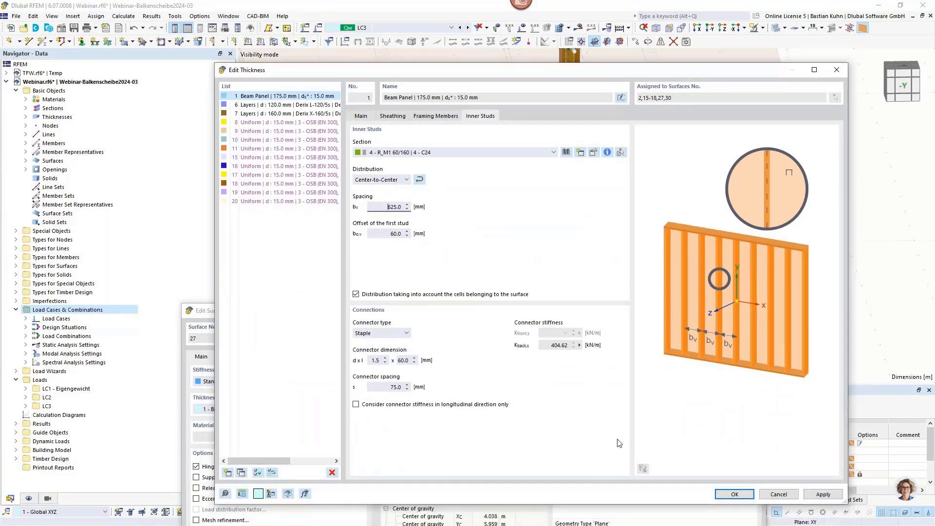
click(815, 495)
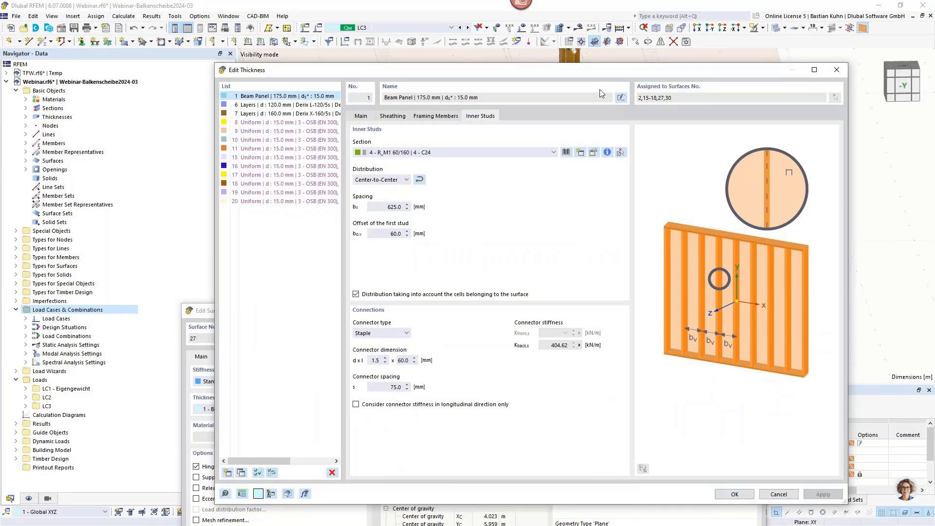
drag(608, 72, 206, 72)
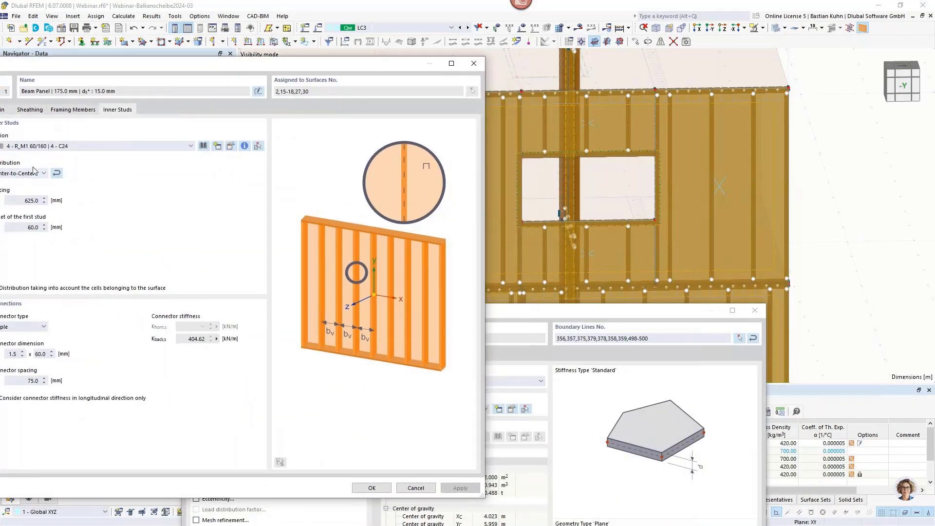
Set the first inner stud's offset back to 0 mm, apply it, and close the thickness and surface dialogs
double_click(34, 227)
text(0)
double_click(16, 199)
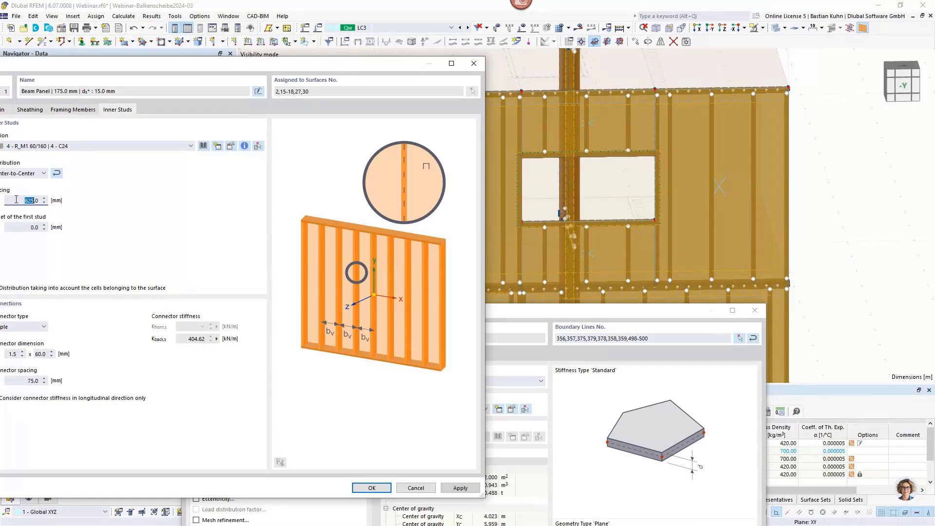
click(453, 488)
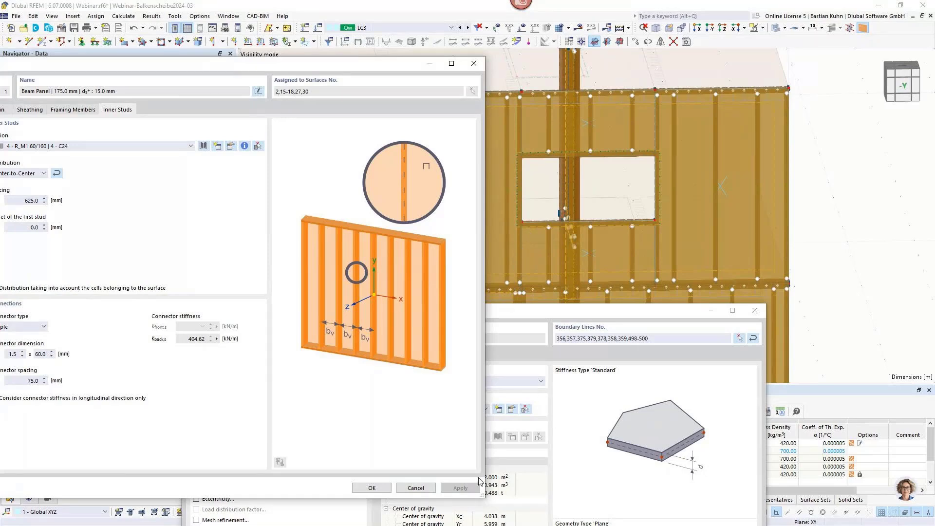
click(416, 488)
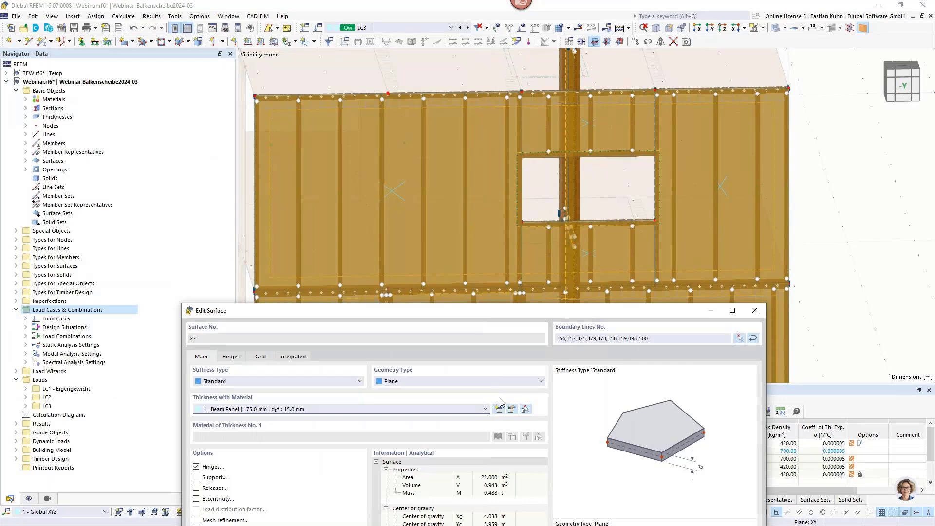
drag(518, 322, 527, 115)
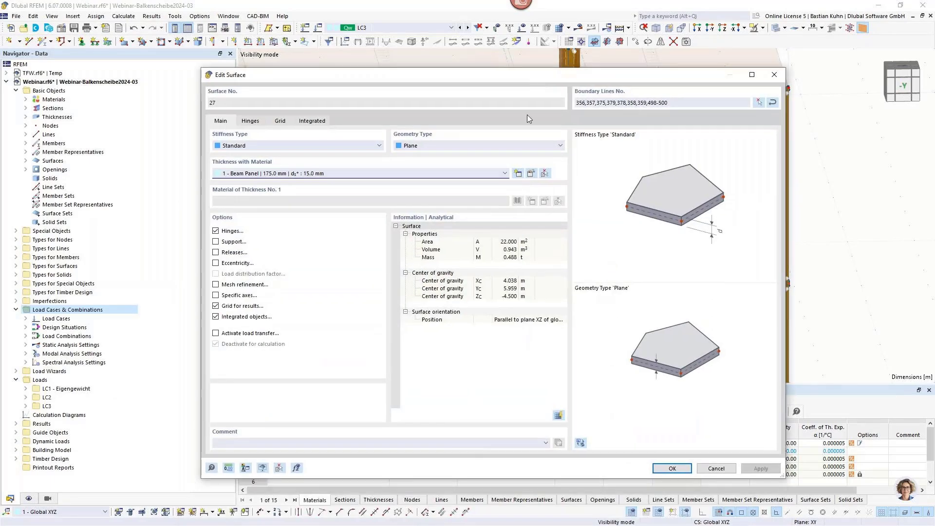
click(671, 469)
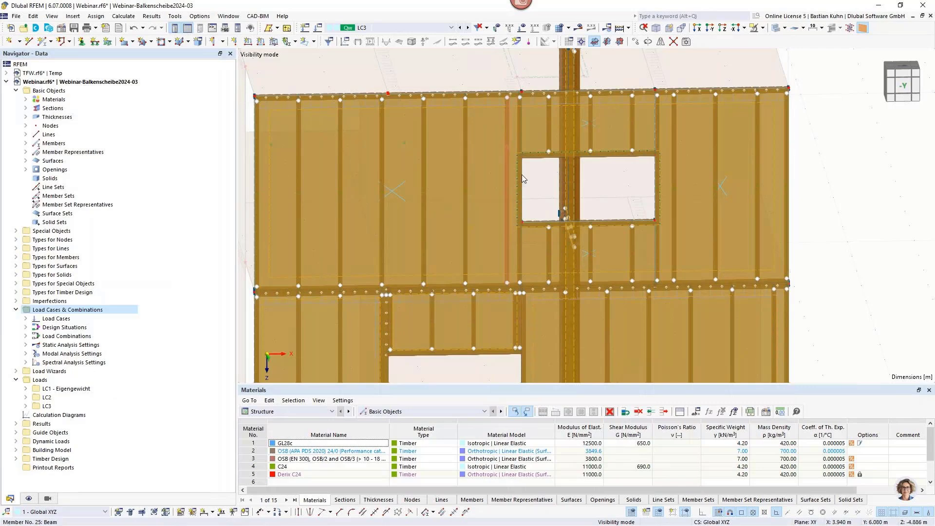
Examine the framing members and studs around the upper window opening, including the corners where the divided surfaces meet
mouse_move(536, 180)
middle_down()
mouse_move(619, 193)
mouse_move(559, 209)
mouse_move(544, 194)
middle_up()
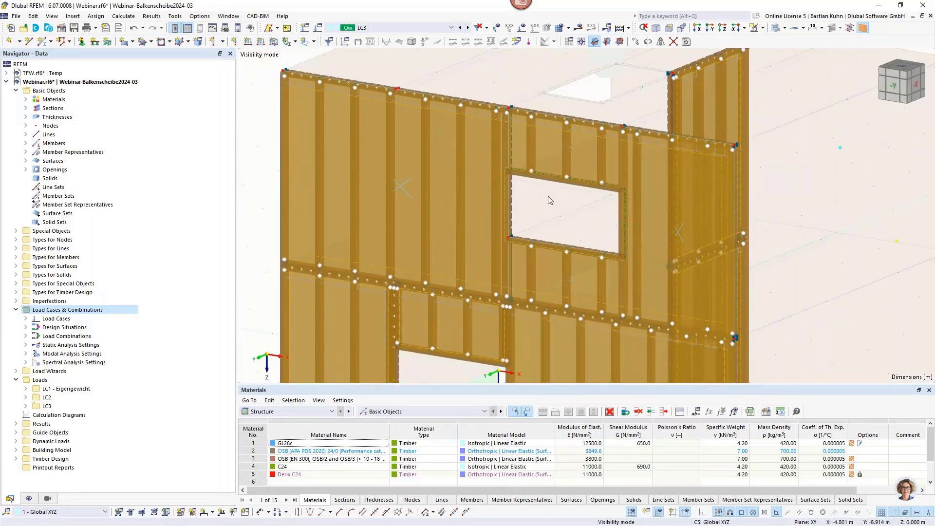
scroll(548, 199, up, 3)
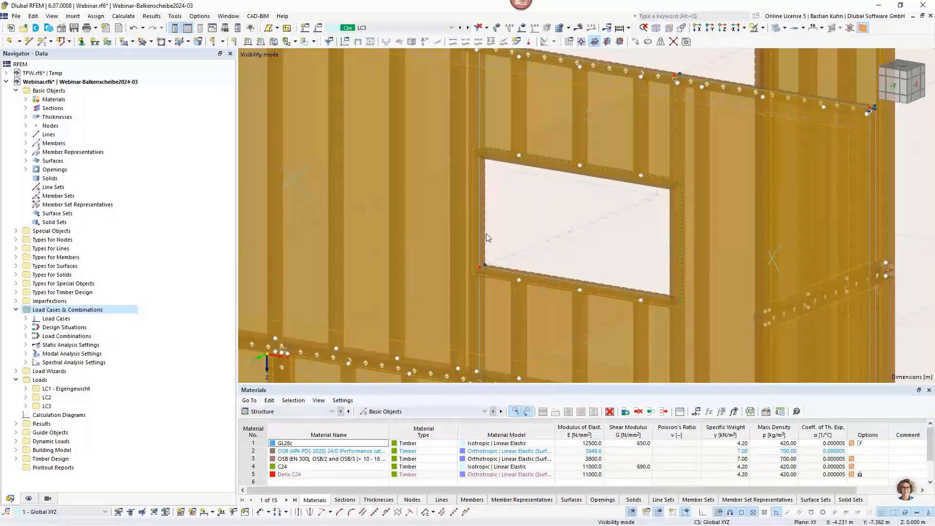
scroll(554, 233, down, 1)
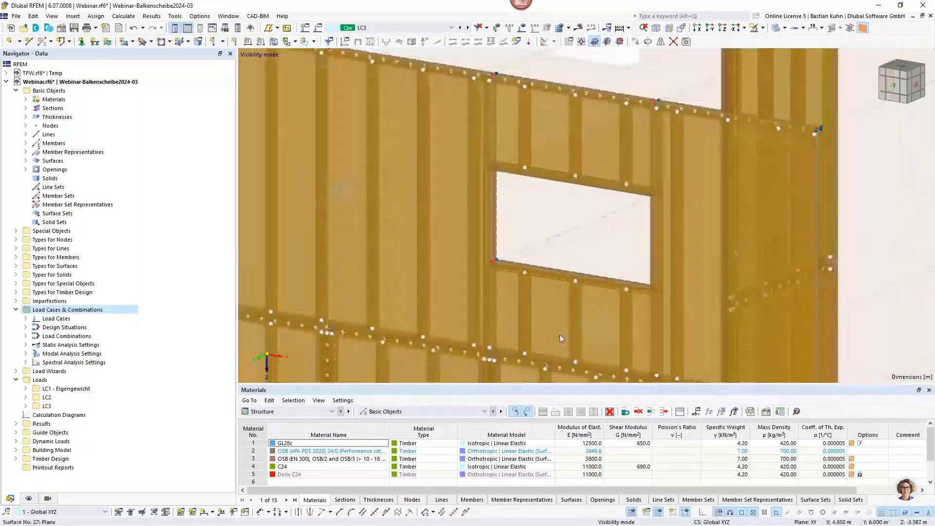
scroll(579, 243, down, 6)
mouse_move(599, 246)
ctrl+middle_down()
mouse_move(558, 246)
mouse_move(581, 248)
ctrl+middle_up()
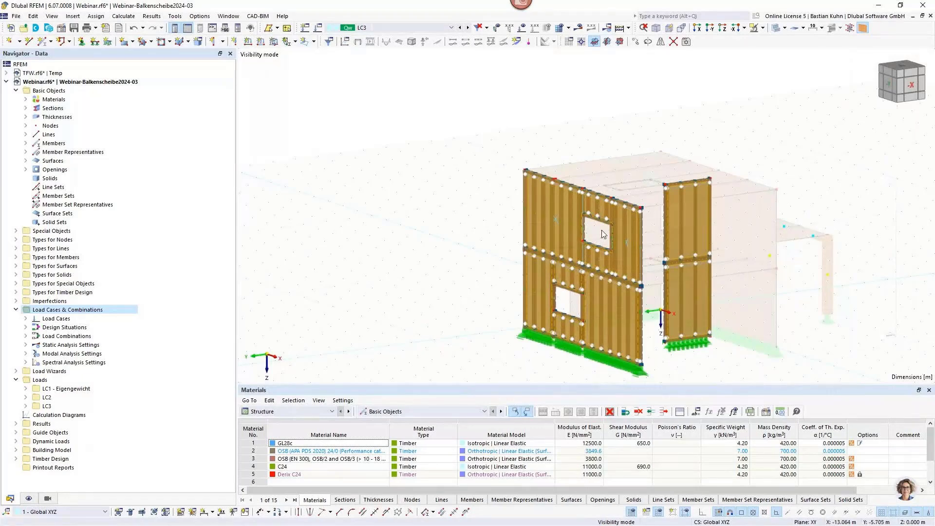
scroll(601, 227, up, 4)
scroll(581, 275, up, 3)
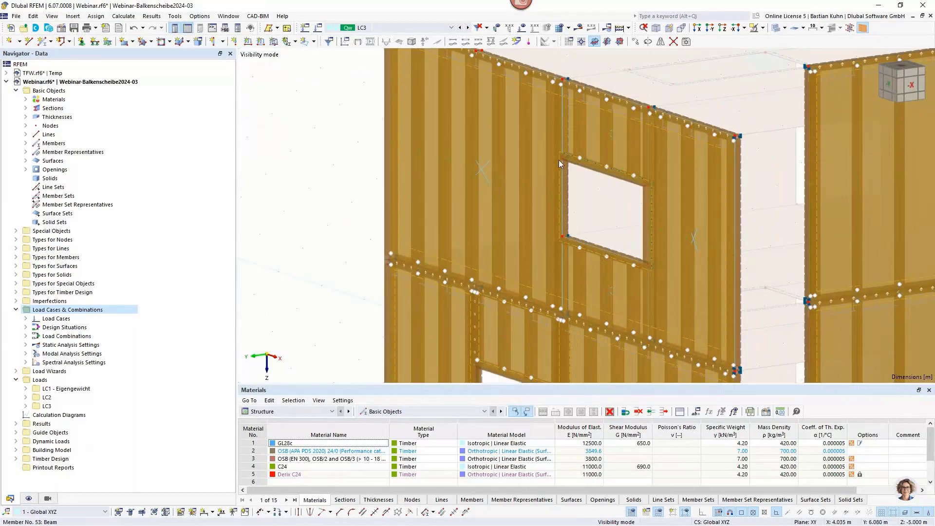
scroll(560, 160, up, 3)
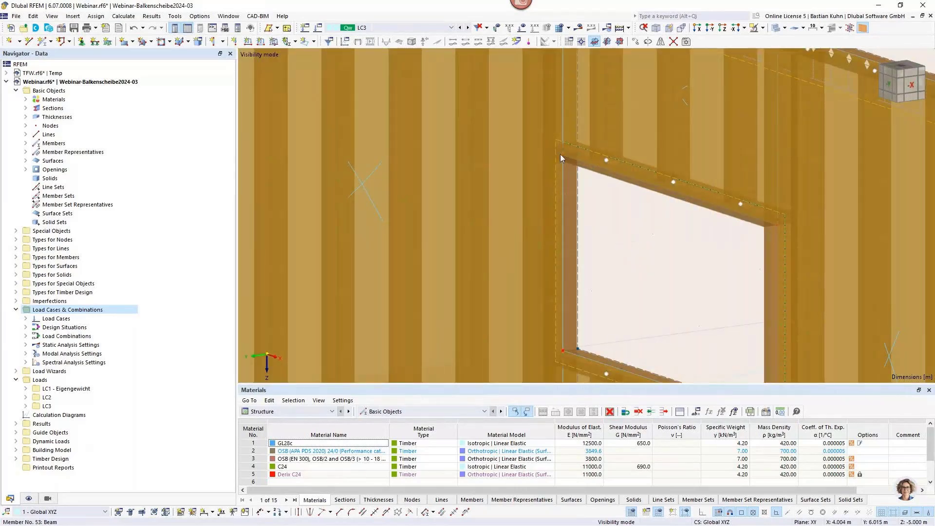
ctrl+middle_drag(562, 154, 607, 171)
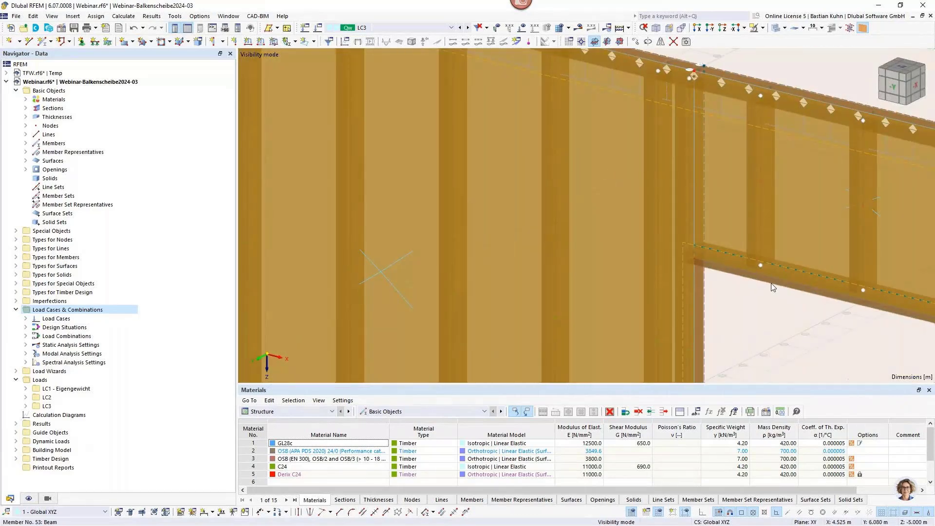
scroll(772, 293, down, 2)
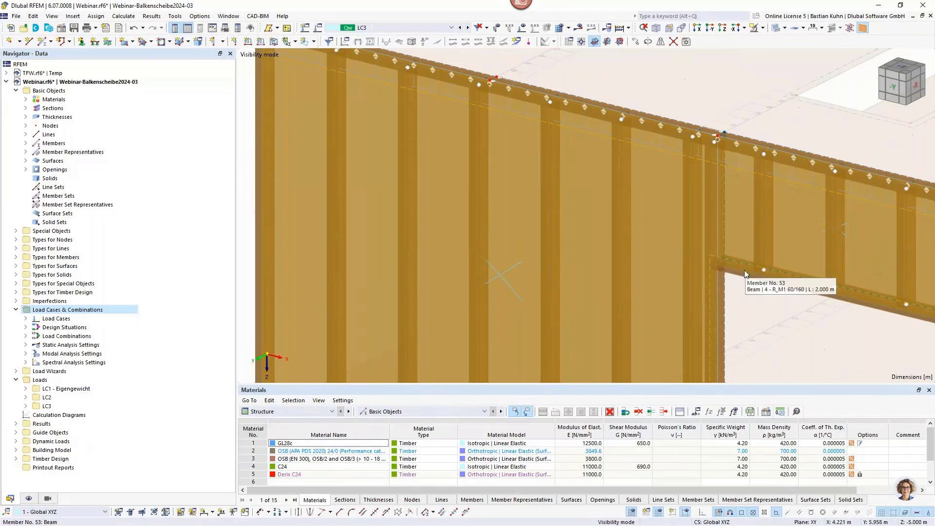
scroll(744, 270, down, 2)
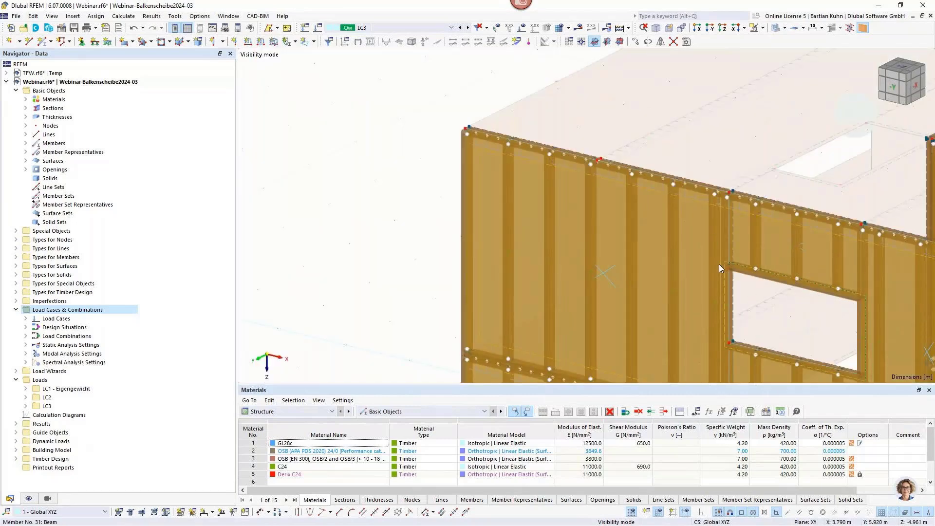
mouse_move(720, 264)
scroll(759, 308, down, 2)
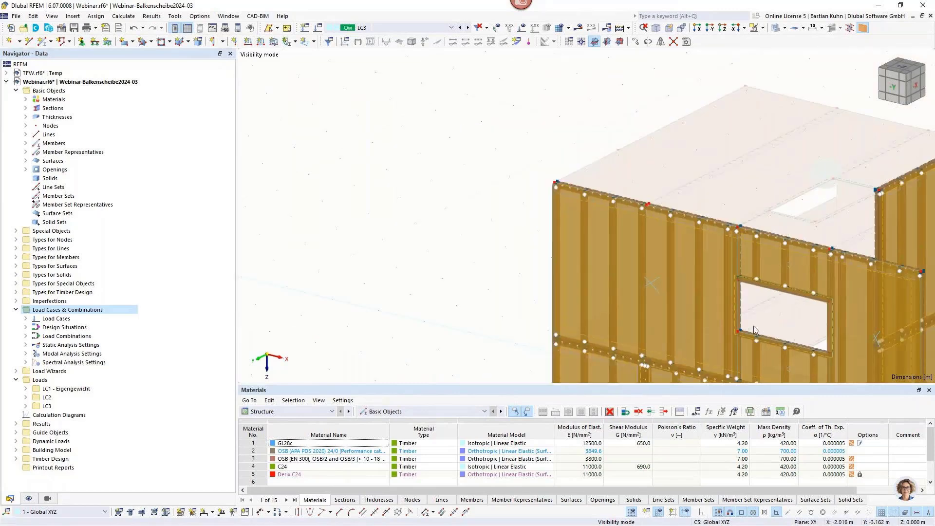
Show the model as wireframe and inspect the line hinge along the vertical joint beside the lower window opening
scroll(756, 317, up, 5)
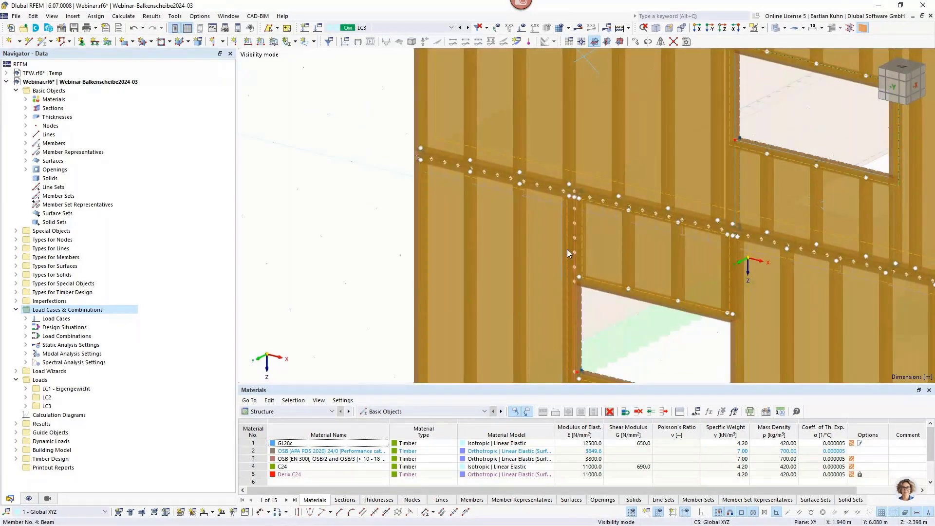
scroll(568, 249, up, 2)
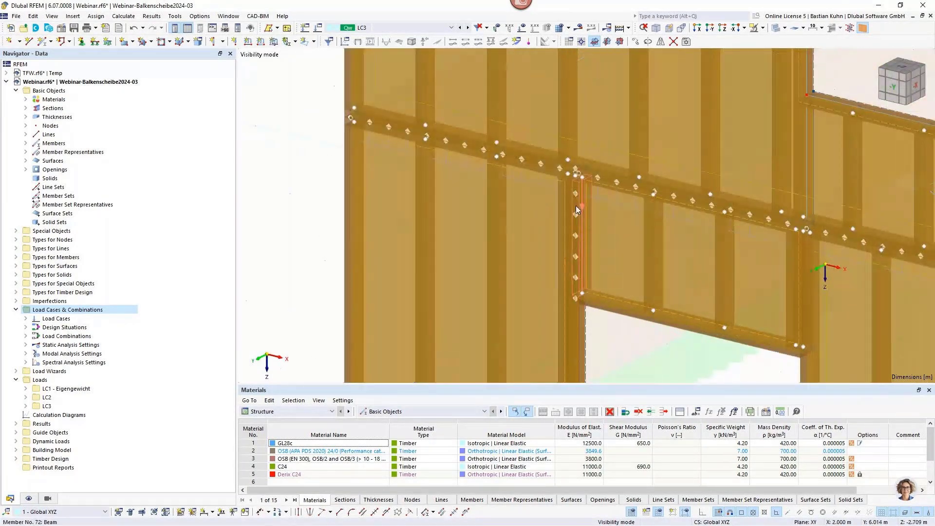
click(777, 28)
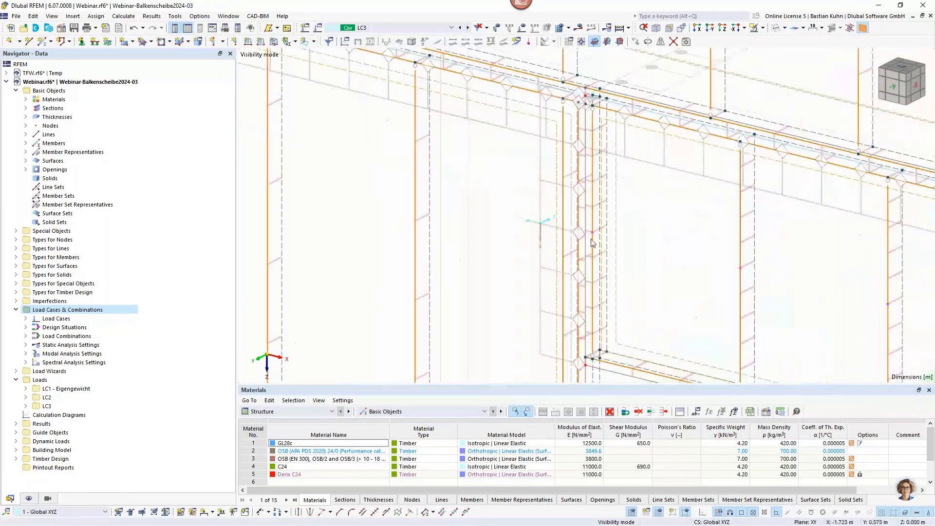
scroll(584, 204, down, 3)
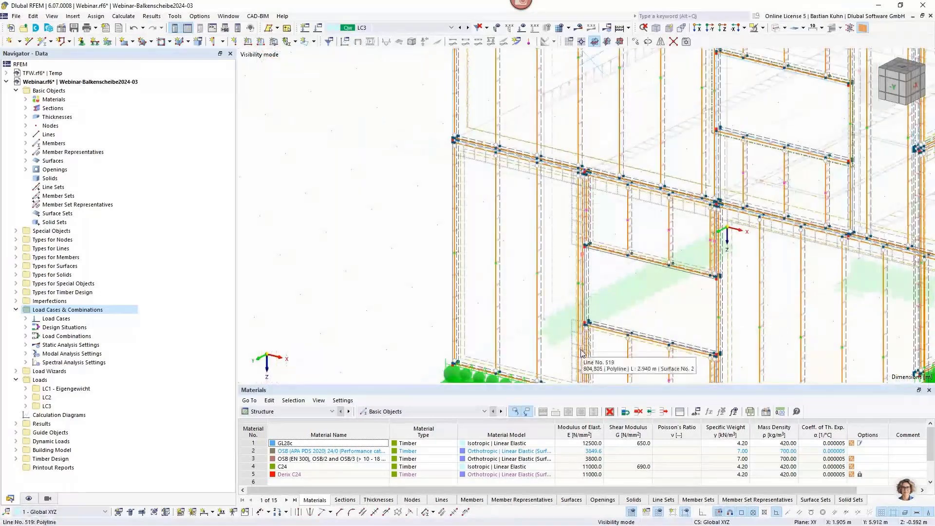
scroll(577, 210, up, 5)
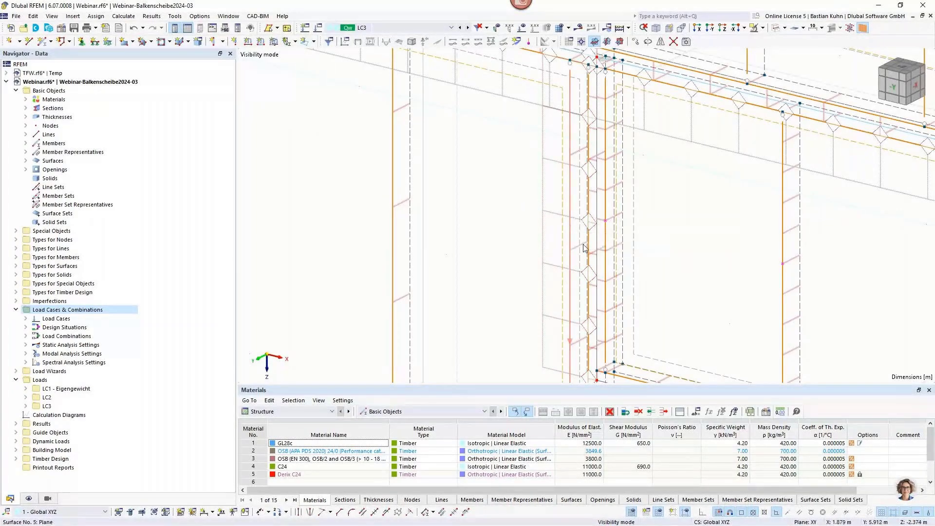
mouse_move(595, 233)
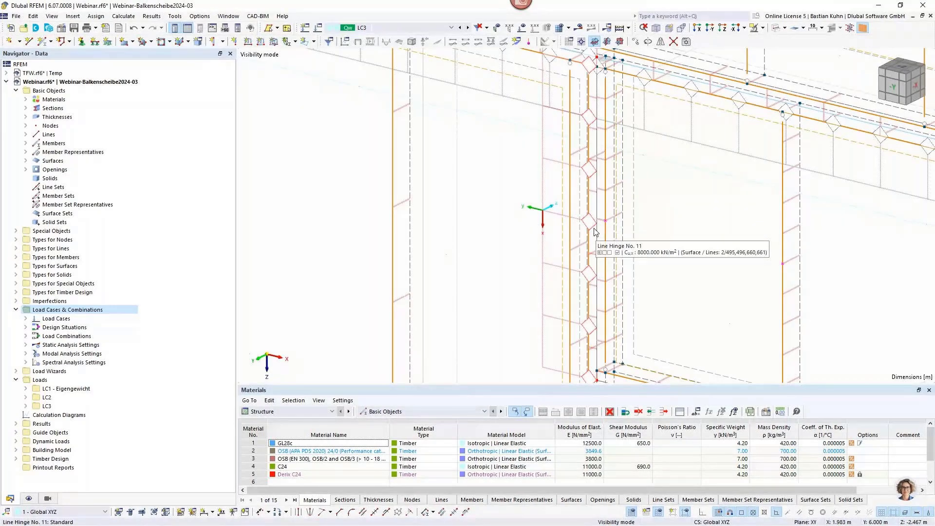
scroll(592, 233, down, 5)
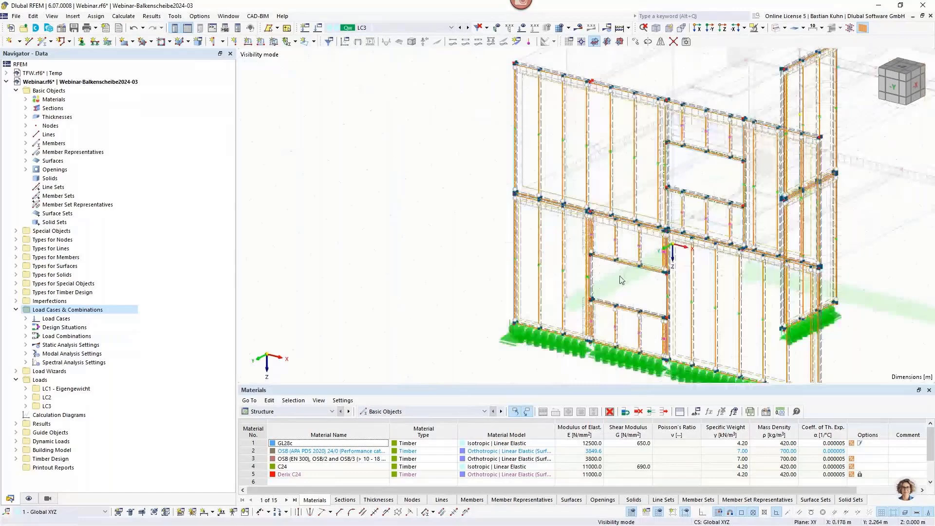
Try to calculate load case LC3 for the model with the divided beam panel walls, closing the plausibility check each time
middle_drag(622, 280, 579, 241)
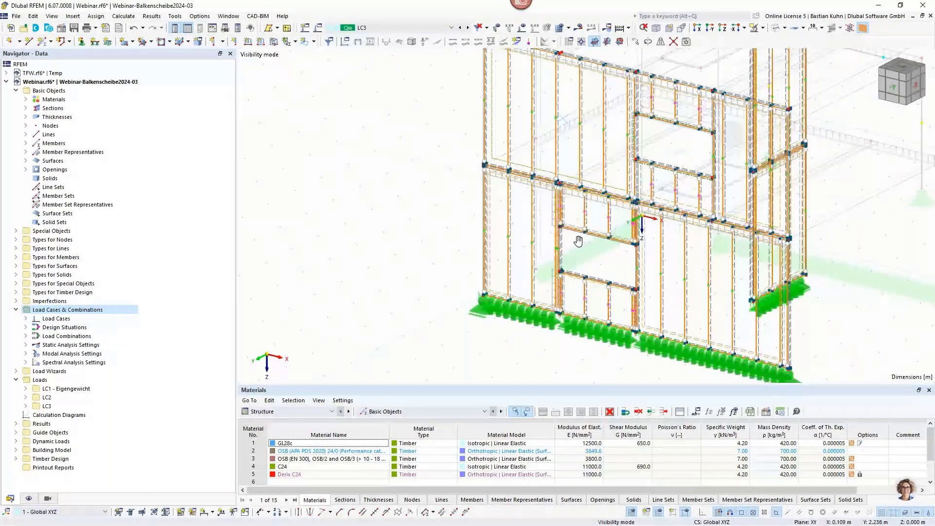
middle_drag(578, 241, 549, 222)
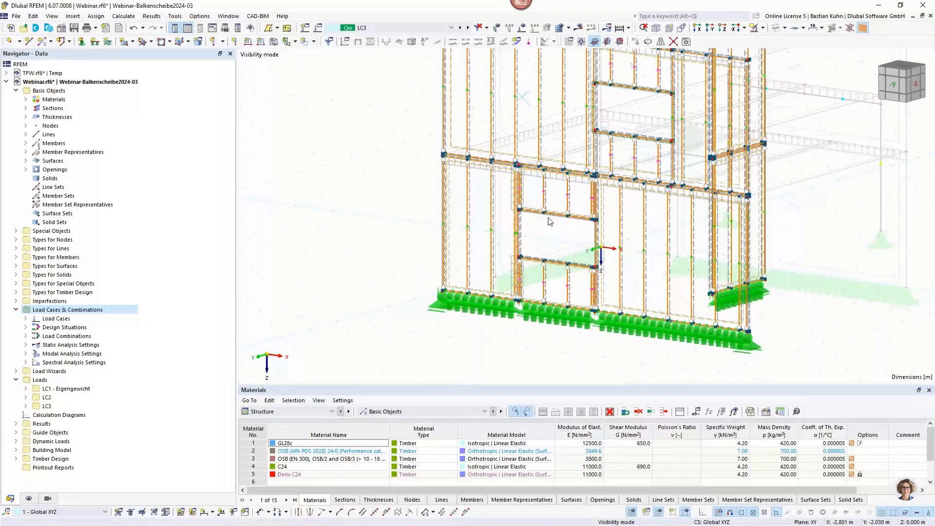
click(579, 27)
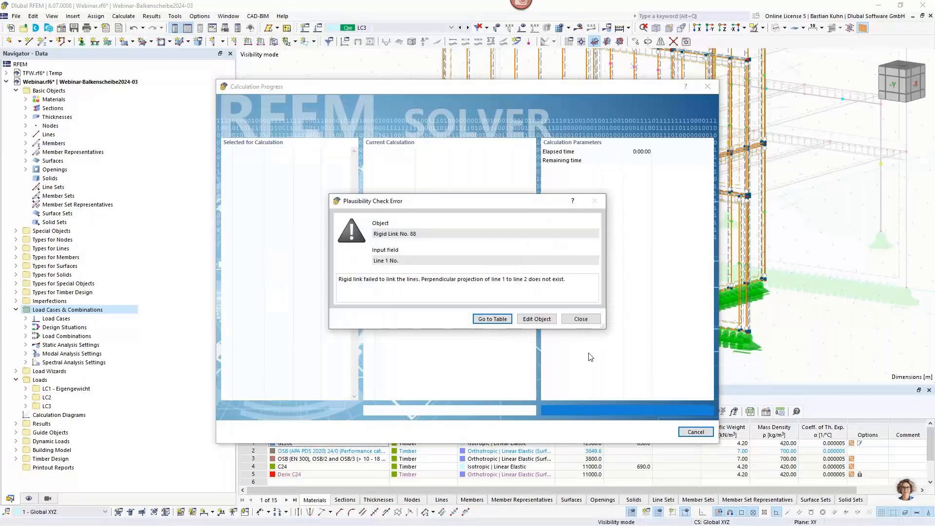
click(584, 320)
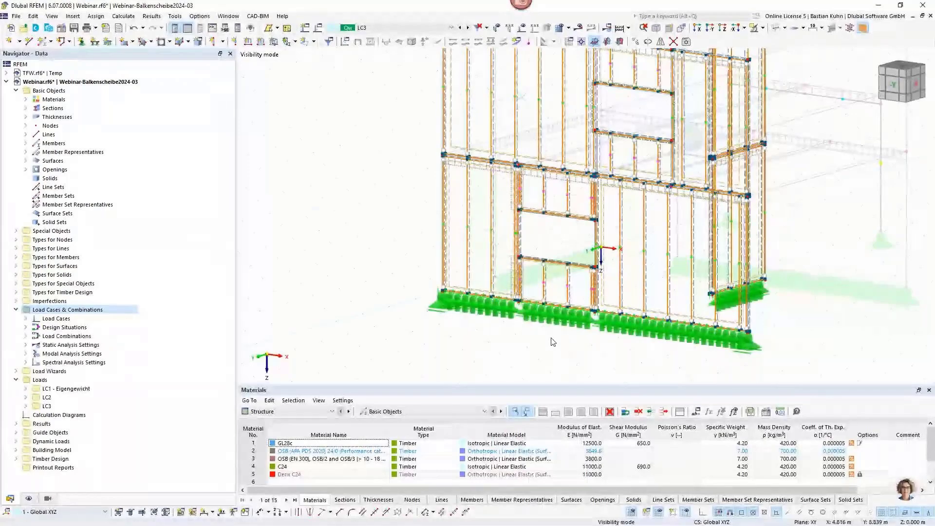
click(578, 27)
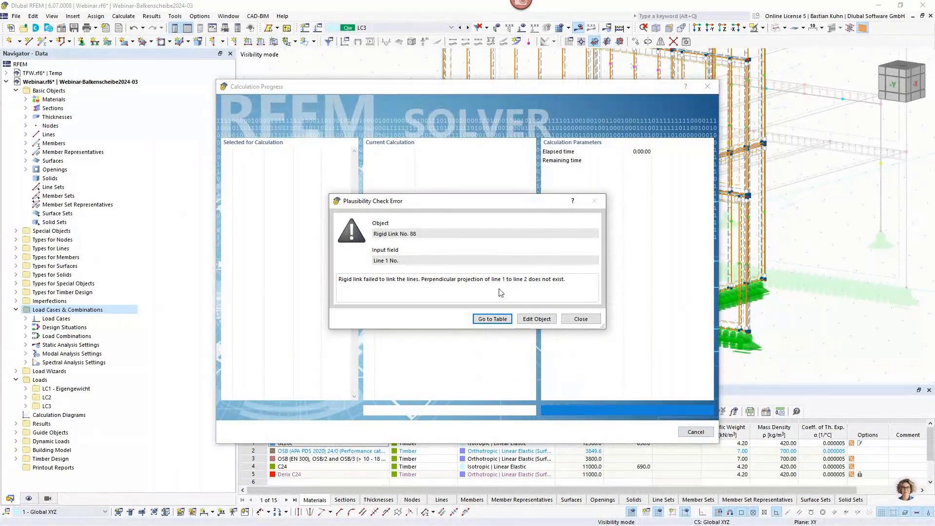
click(575, 320)
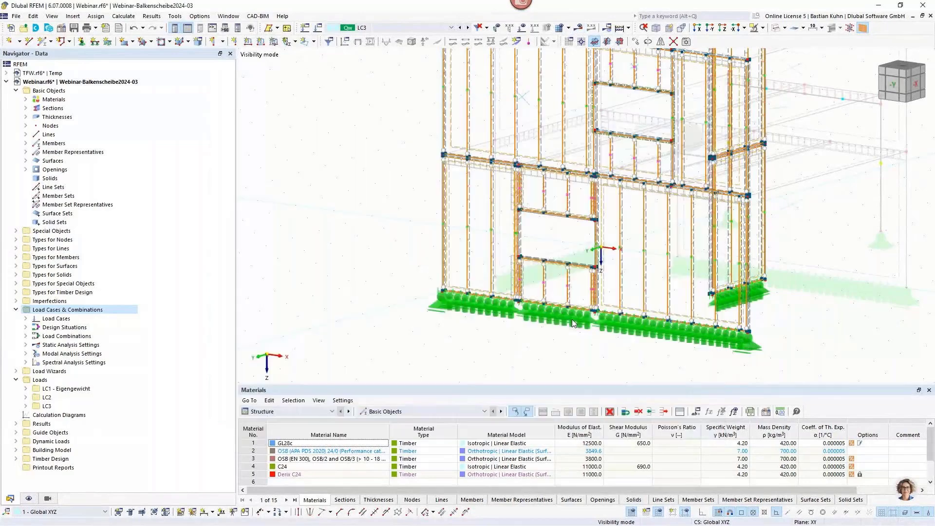
Undo the recent edits back through the division of surface 14 with intersecting lines, restoring the lower window opening
scroll(604, 242, up, 2)
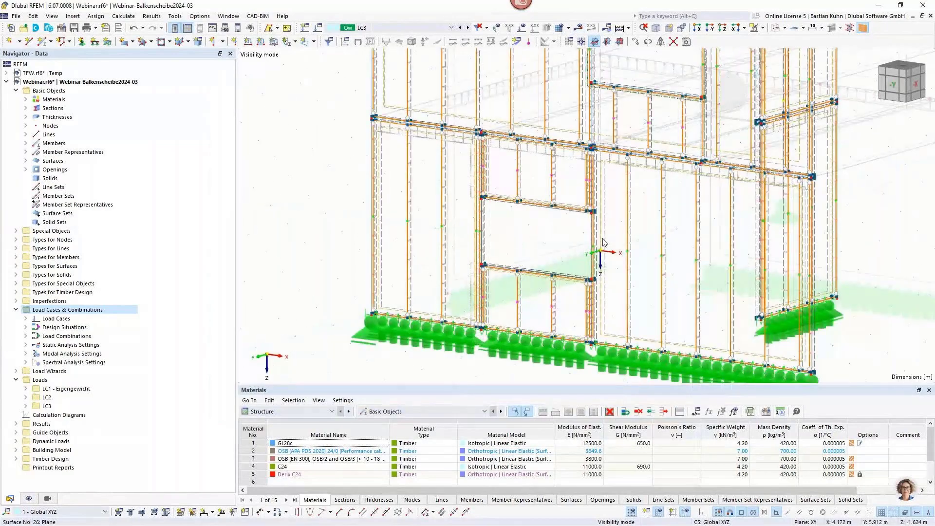
scroll(604, 242, down, 1)
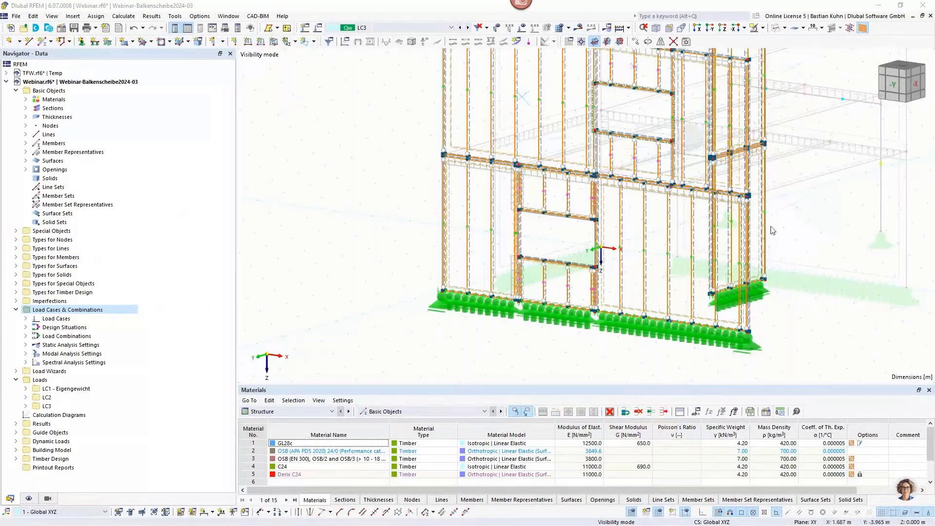
click(583, 204)
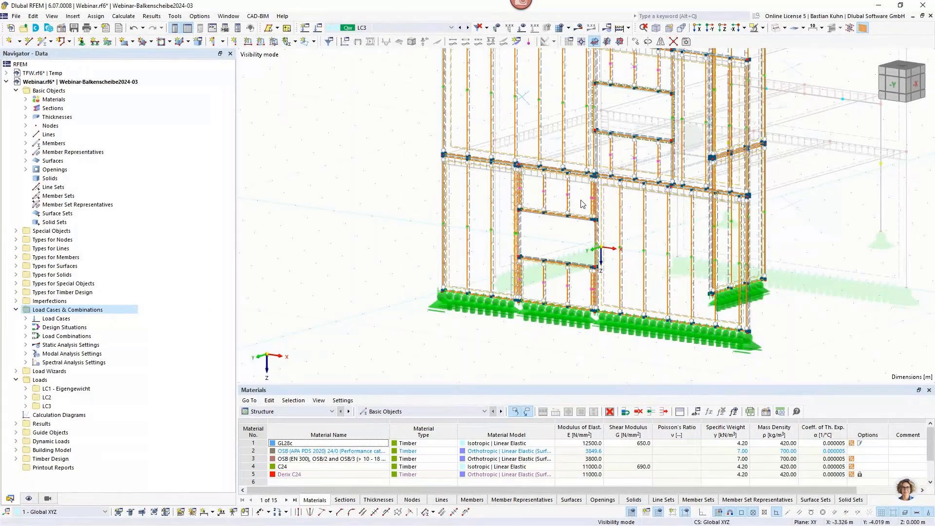
scroll(583, 204, up, 3)
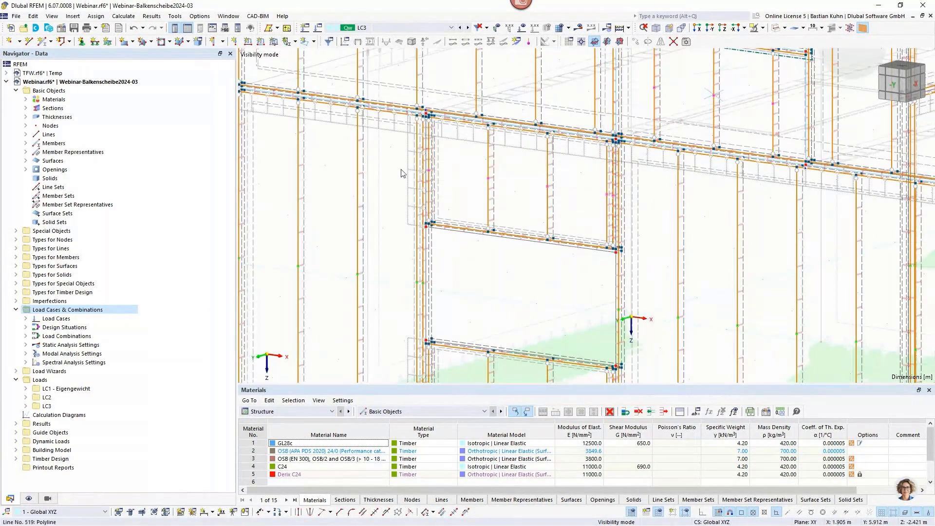
click(157, 42)
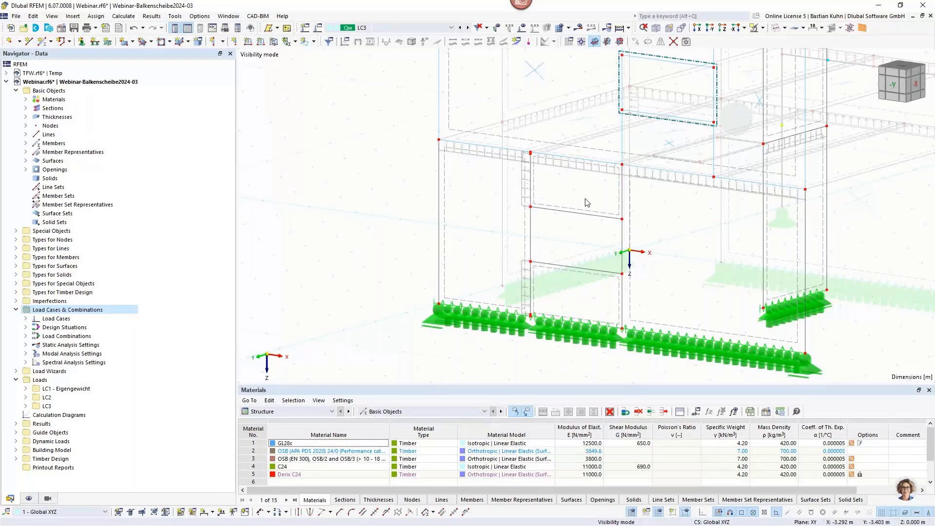
click(143, 29)
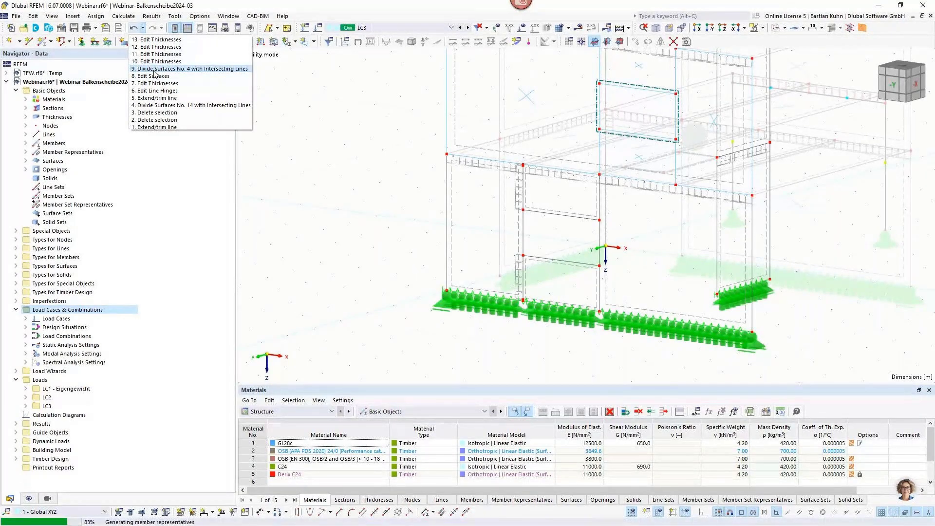
click(154, 71)
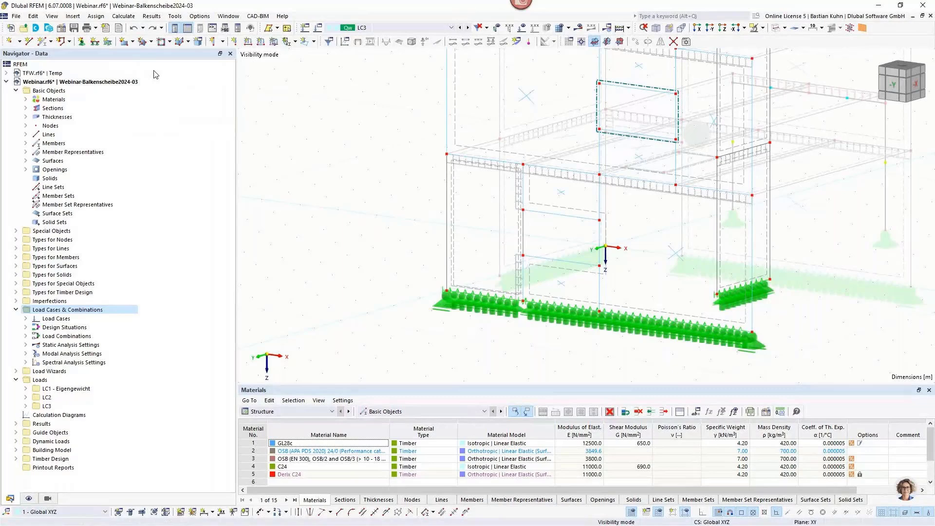
click(136, 33)
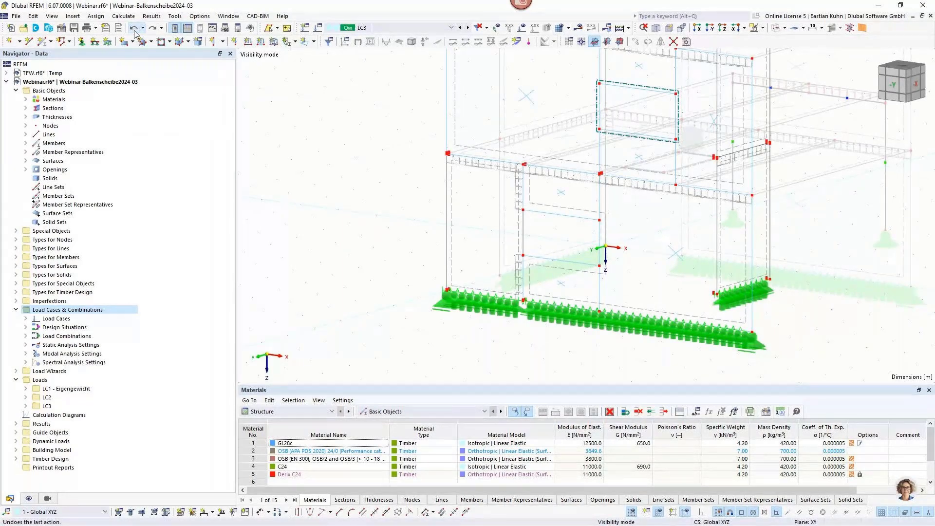
click(136, 33)
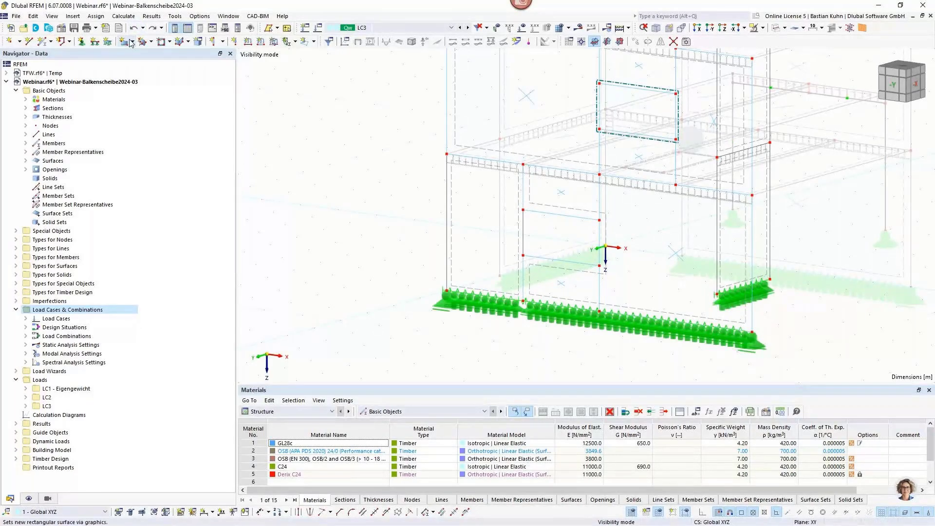
click(133, 30)
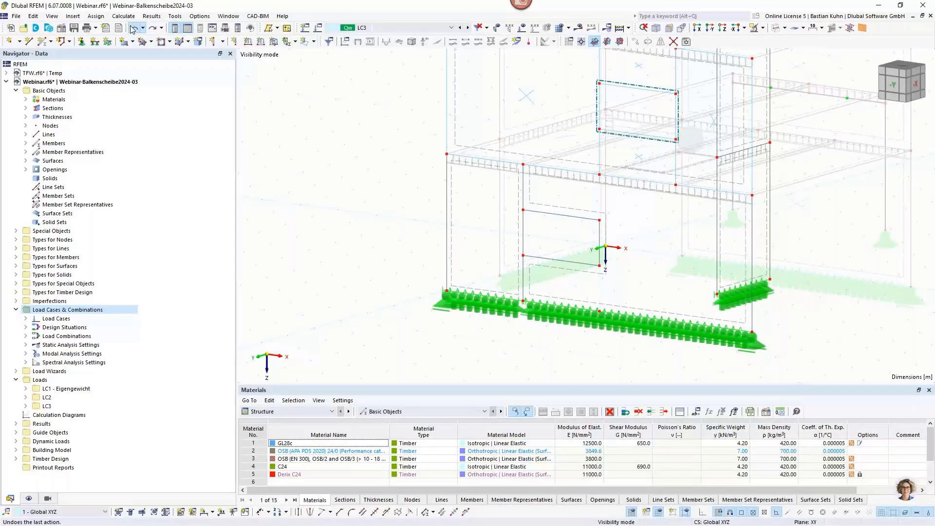
click(133, 29)
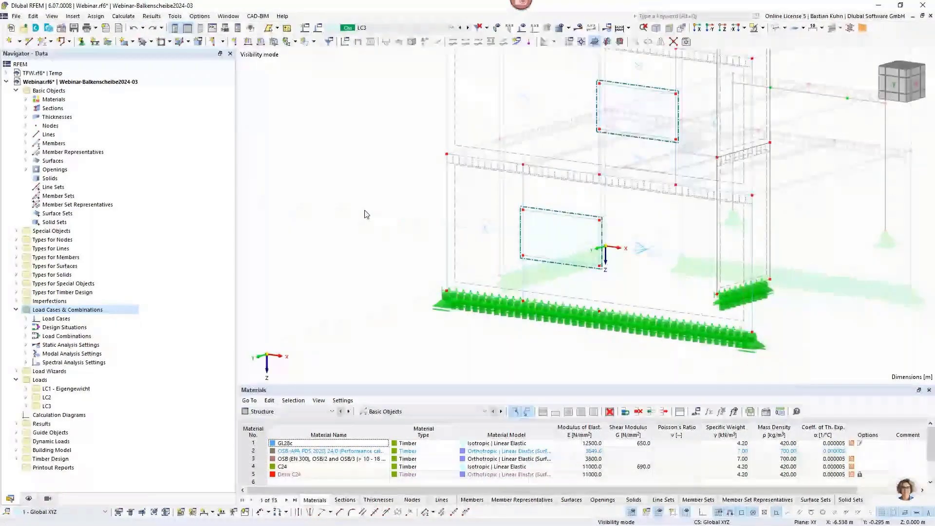
Assign thickness 1 - Beam Panel, 175.0 mm, to wall surfaces 14, 18, 27 and 30
scroll(365, 213, down, 2)
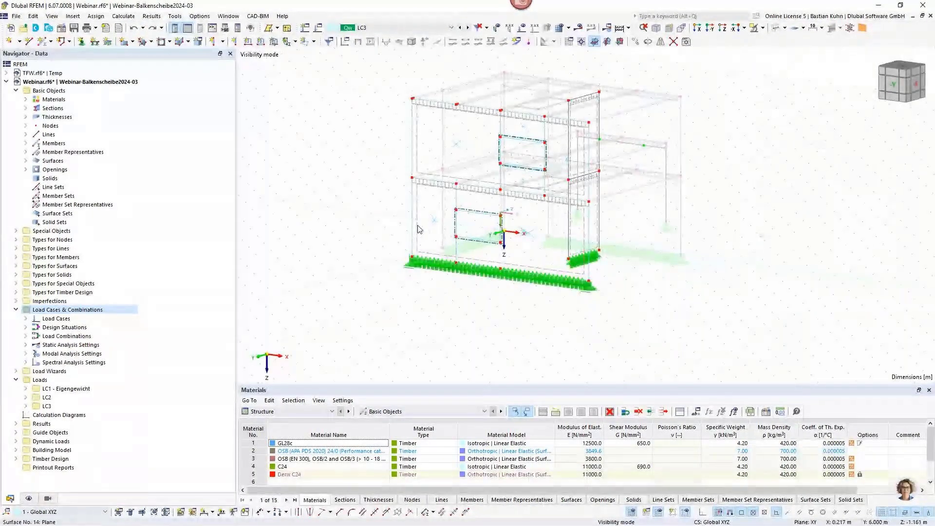
double_click(419, 167)
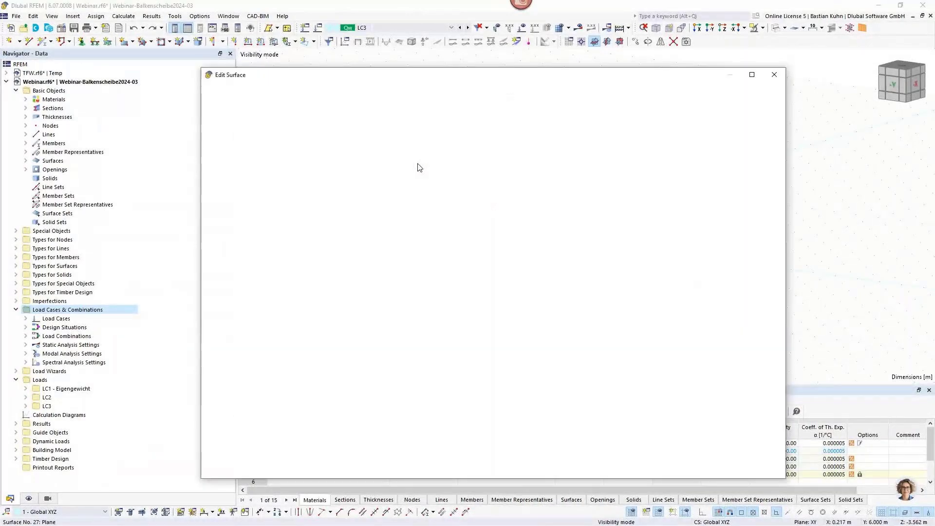
click(775, 75)
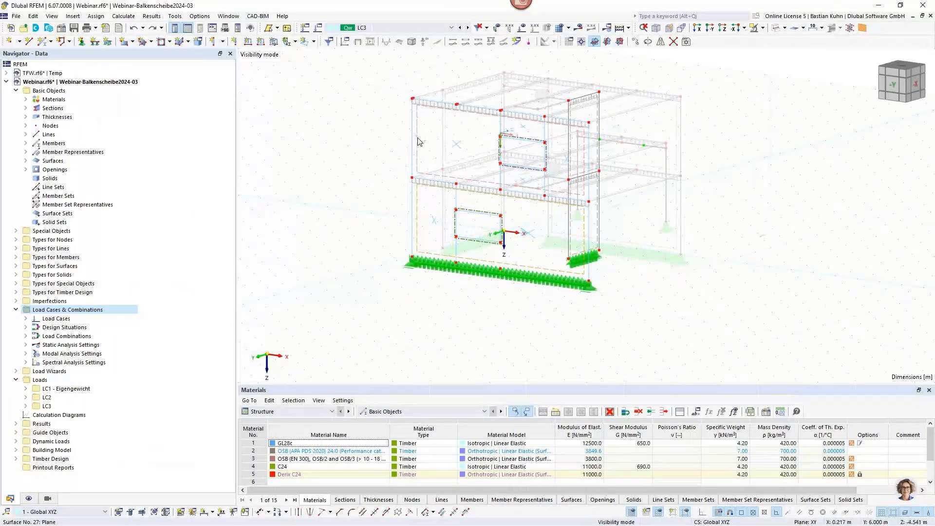
ctrl+middle_drag(507, 139, 577, 219)
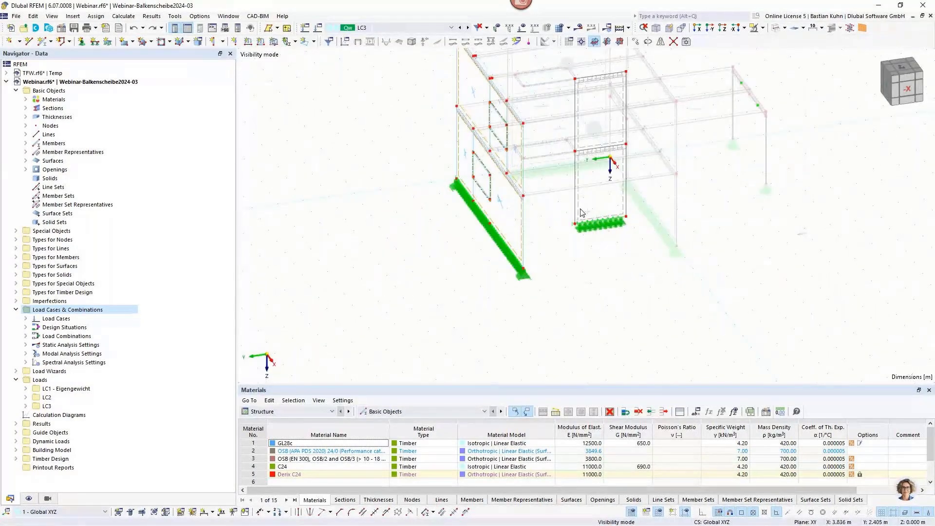
double_click(580, 135)
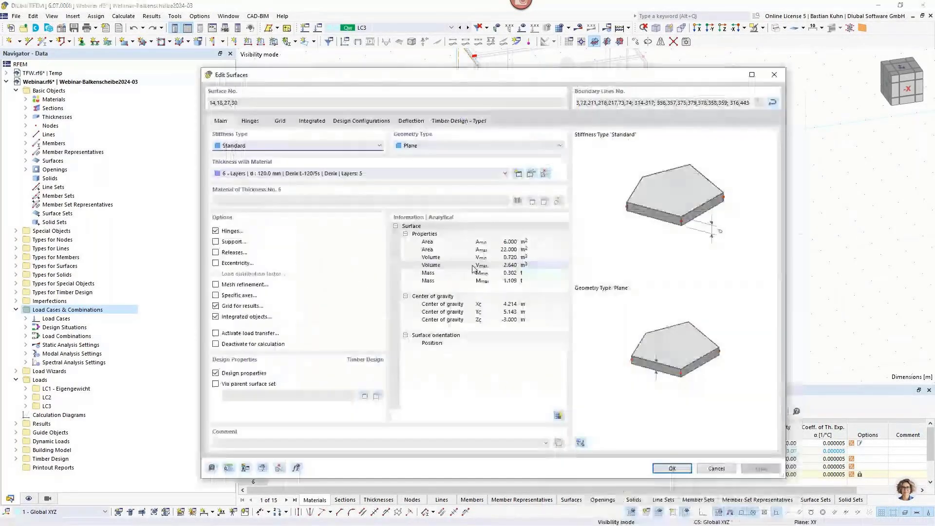
click(467, 174)
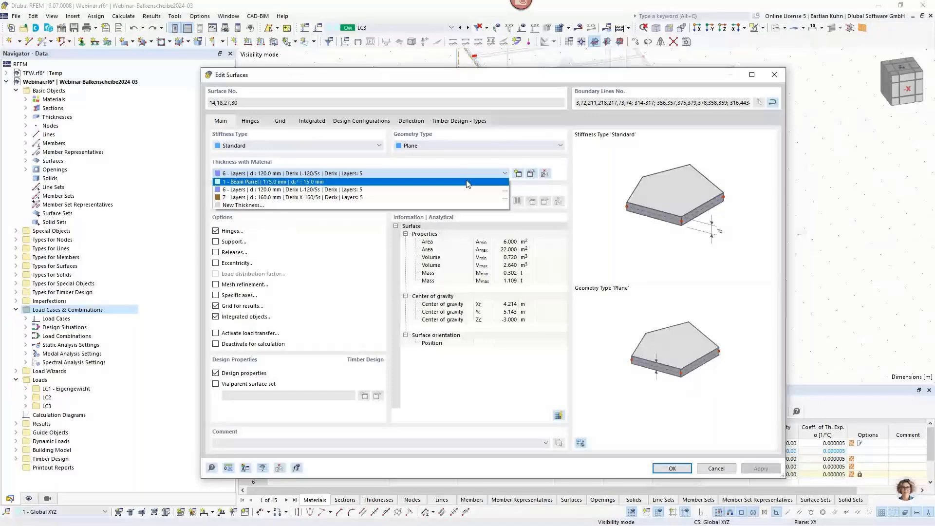
click(466, 182)
click(670, 468)
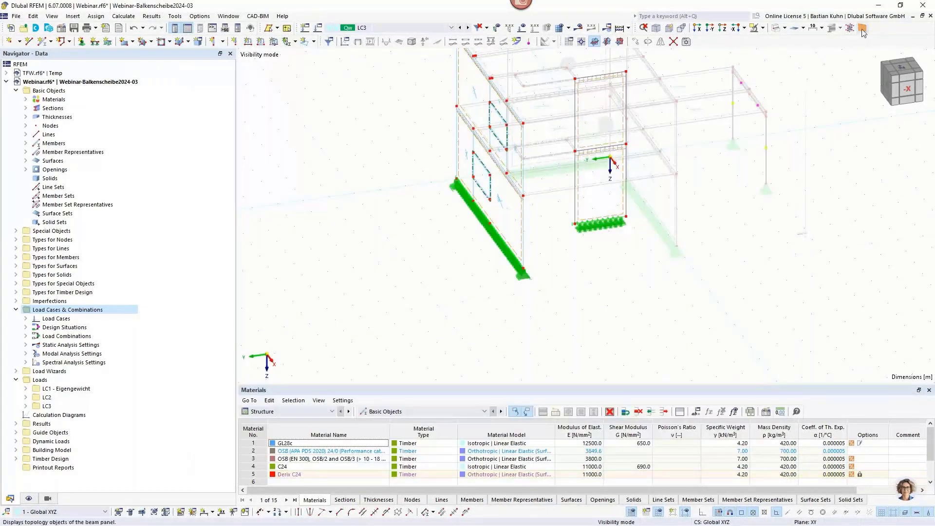
Check the generated wall framing, and undo the beam panel thickness assignment
middle_drag(484, 207, 524, 215)
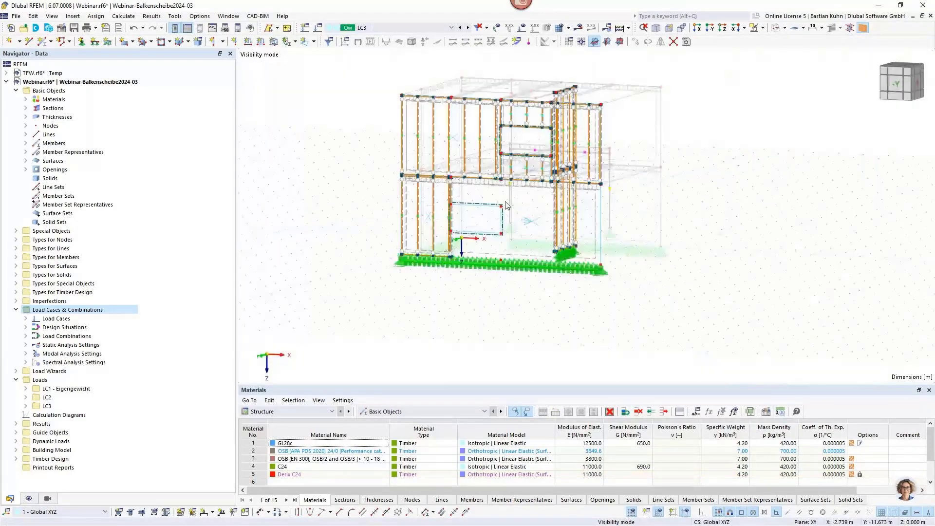
click(142, 28)
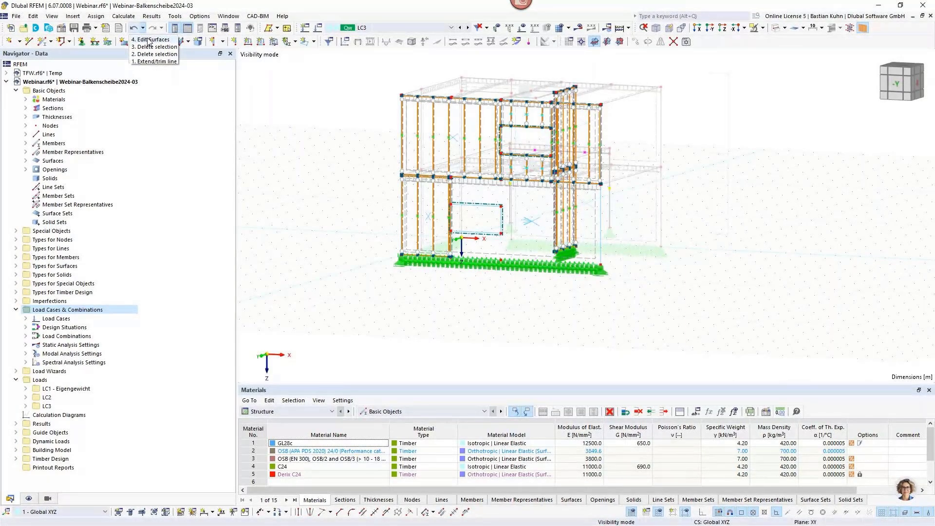
click(149, 41)
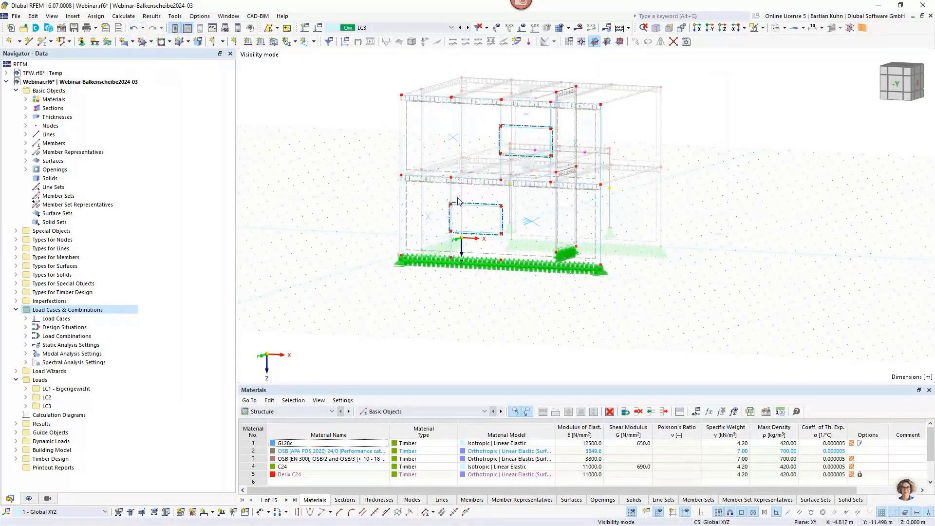
Extend the lower window opening's right edge line on both sides to the next member or line, creating new lines for the extensions
scroll(458, 201, up, 2)
scroll(458, 199, up, 3)
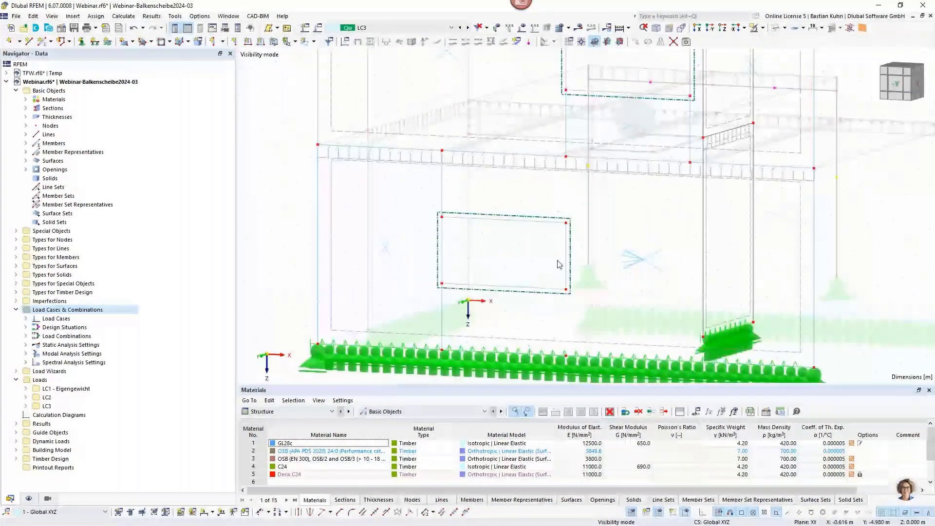
right_click(566, 256)
click(614, 113)
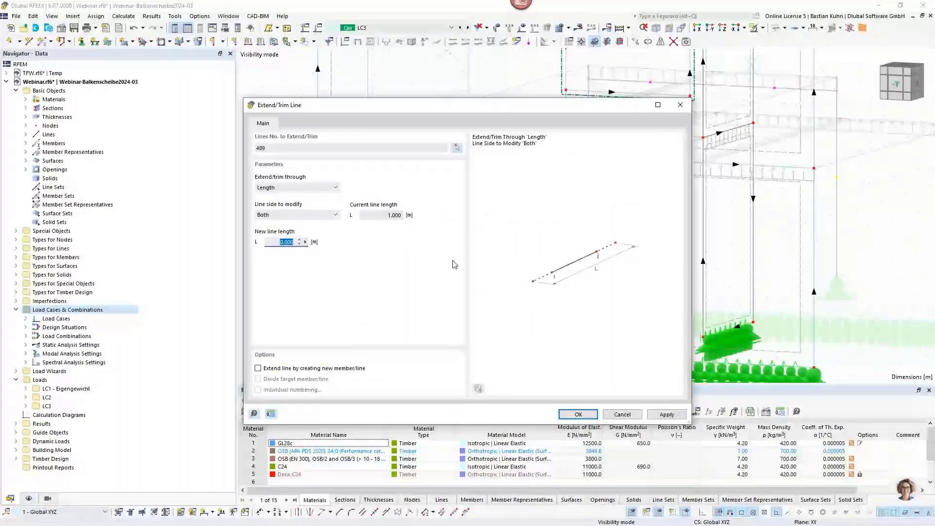
click(296, 188)
click(277, 205)
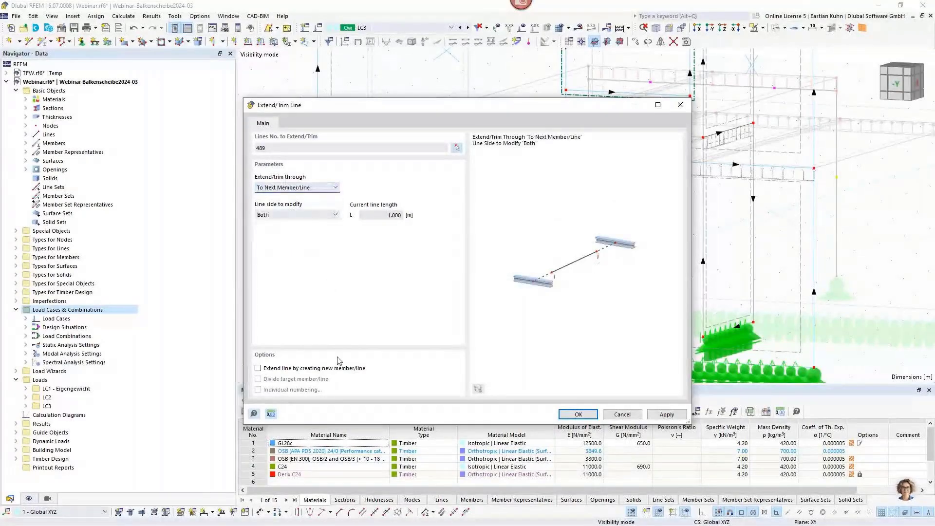
click(258, 368)
click(574, 414)
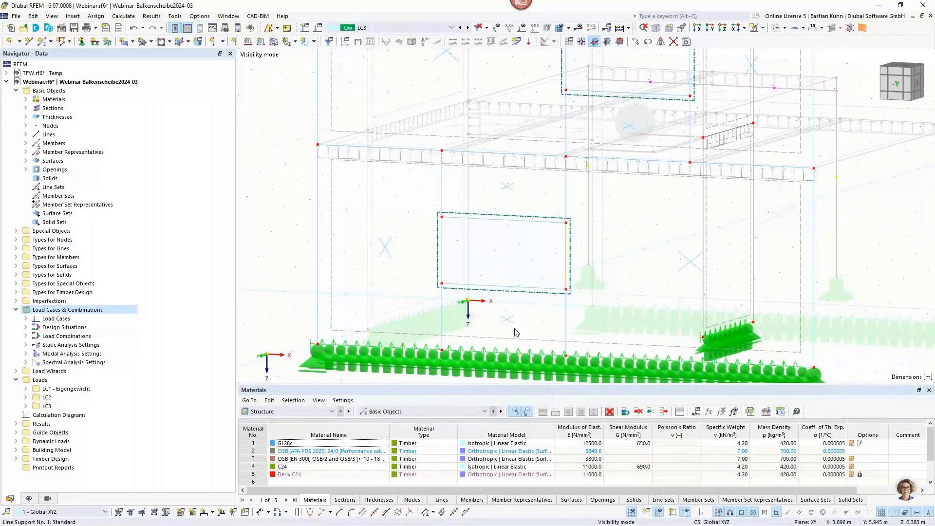
Calculate the model and examine the LC3 global deformations on the window wall and the narrow side wall
scroll(516, 332, down, 3)
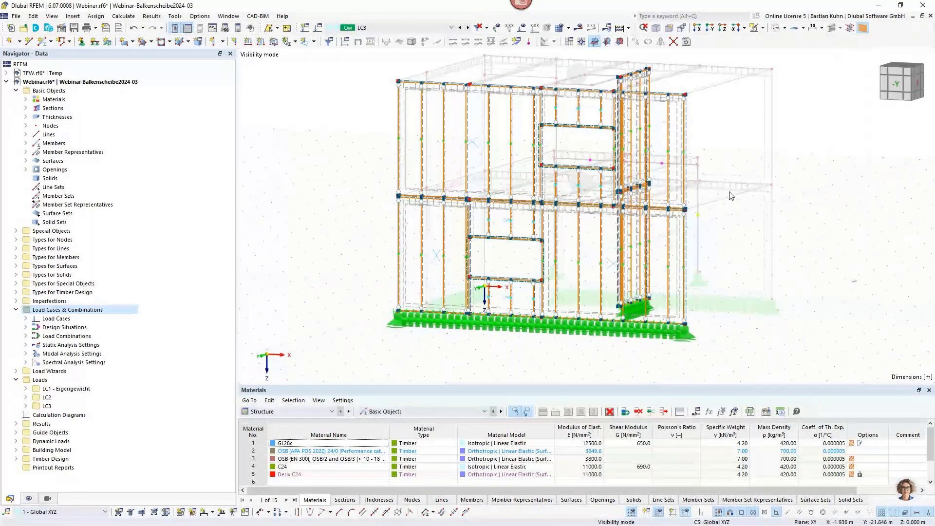
click(578, 29)
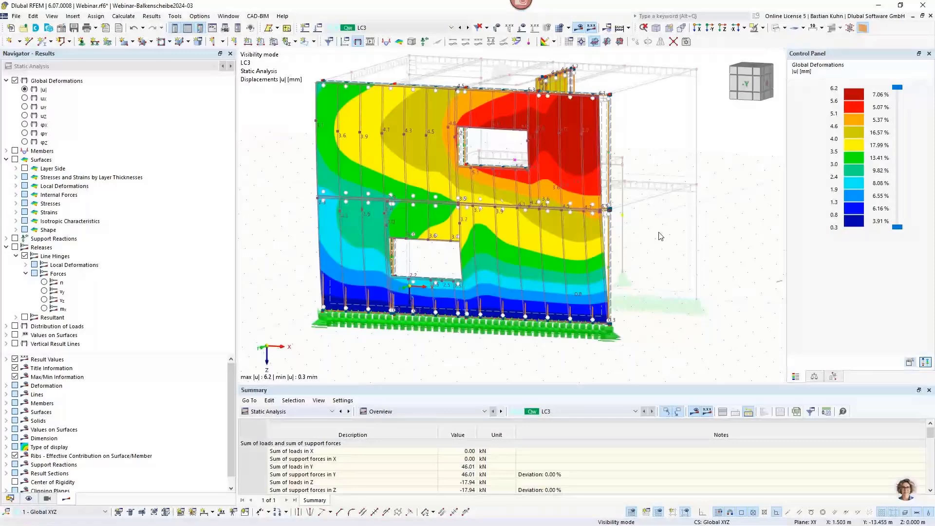
ctrl+middle_drag(660, 236, 580, 220)
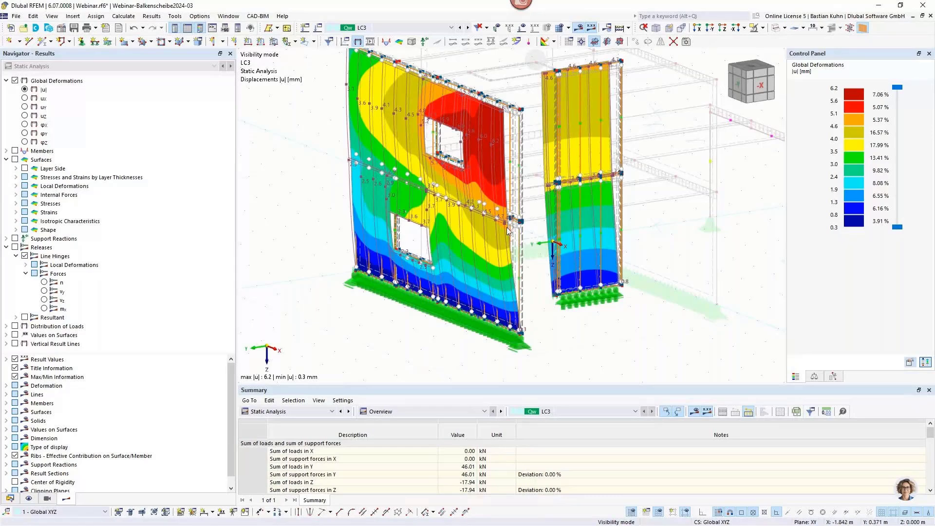
scroll(536, 243, down, 3)
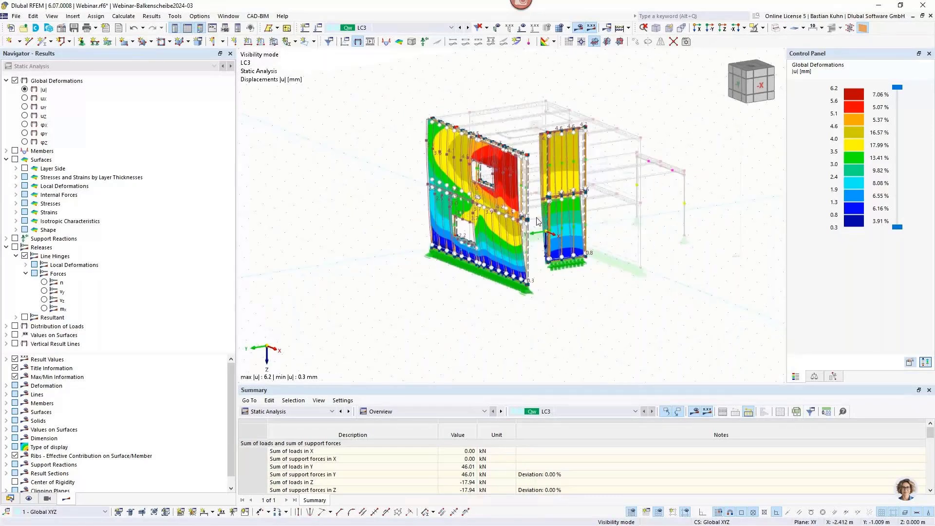
ctrl+middle_drag(536, 220, 526, 218)
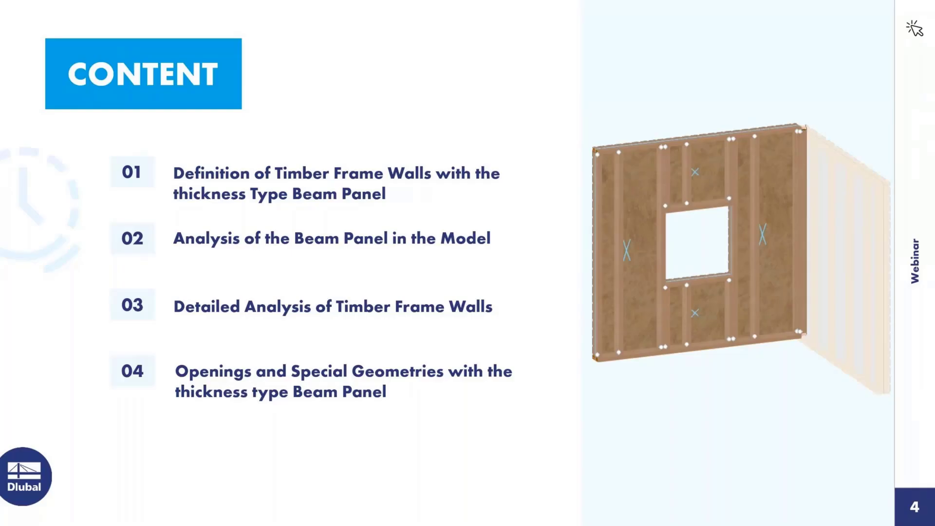
key(Right)
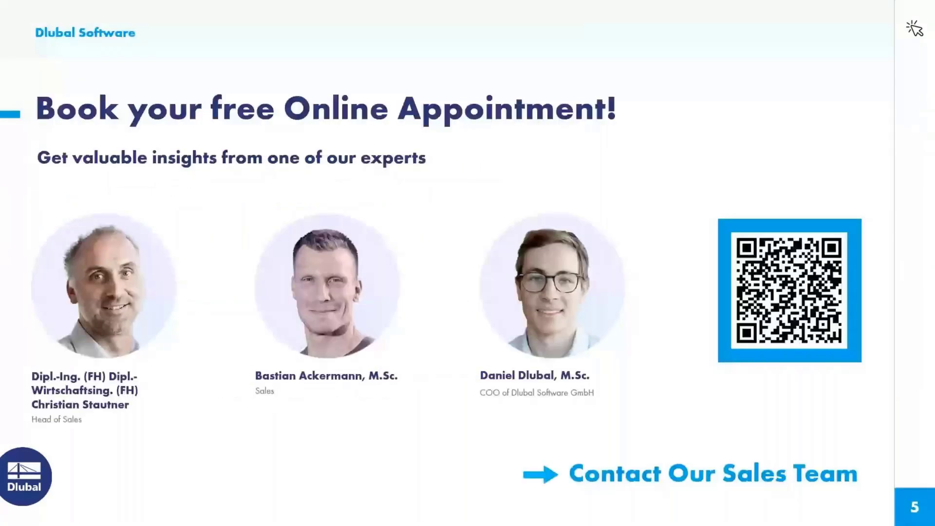